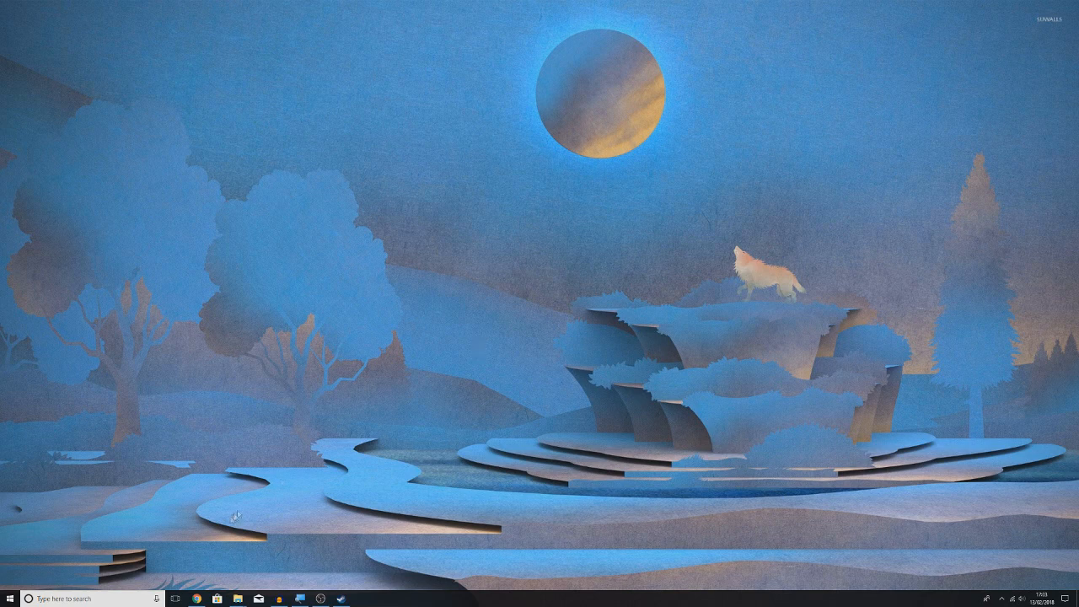
# Switch to Chrome and review the Mania Mod Studio forum post down to its download link, then minimise the browser
pyautogui.click(196, 598)
pyautogui.scroll(10, 393, 312)
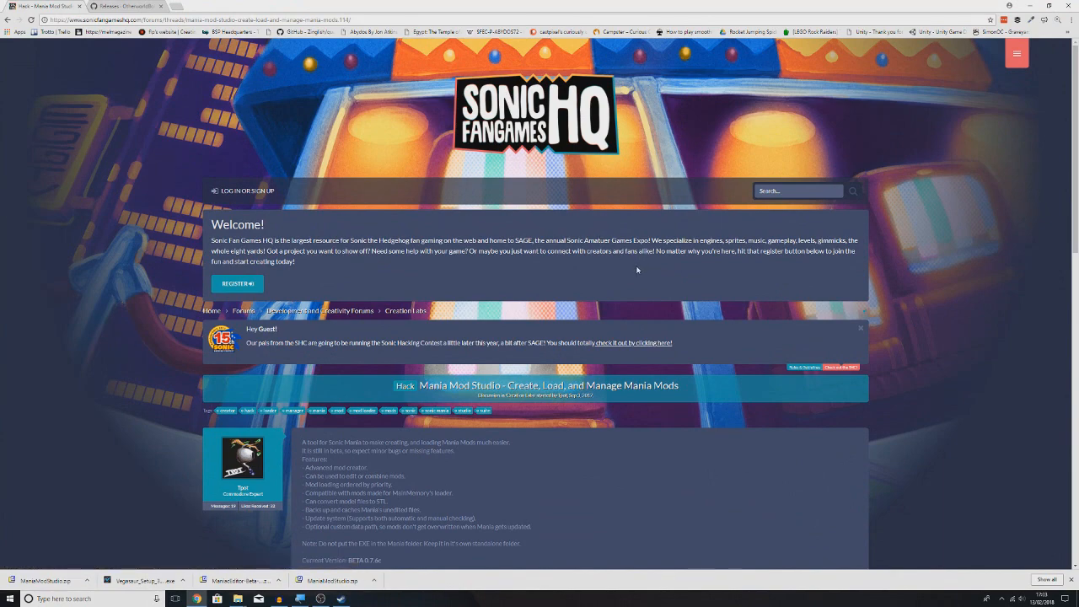
pyautogui.scroll(-4, 636, 270)
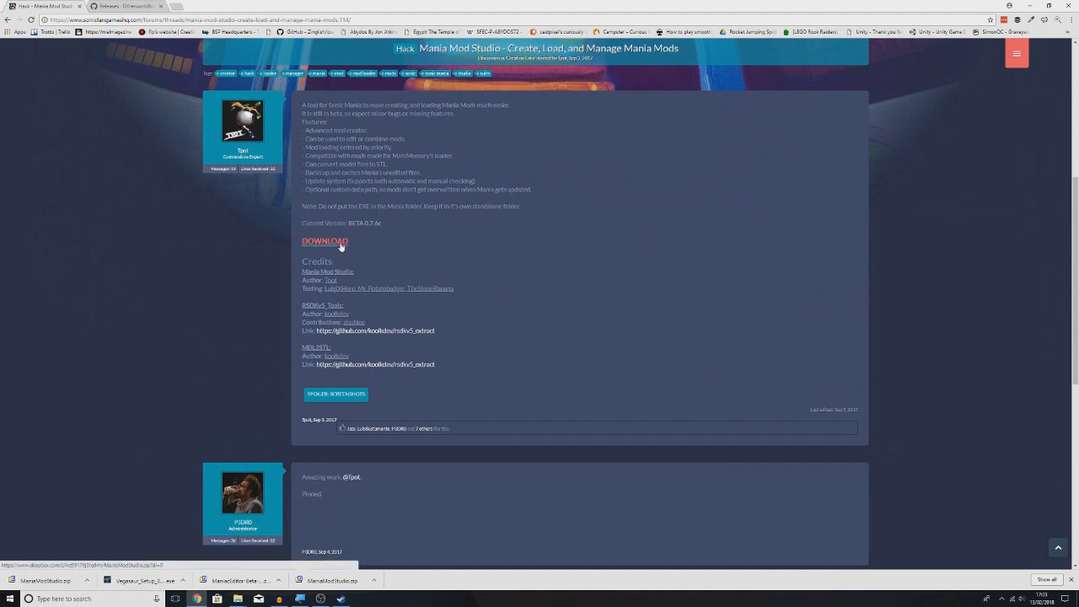
pyautogui.click(1029, 5)
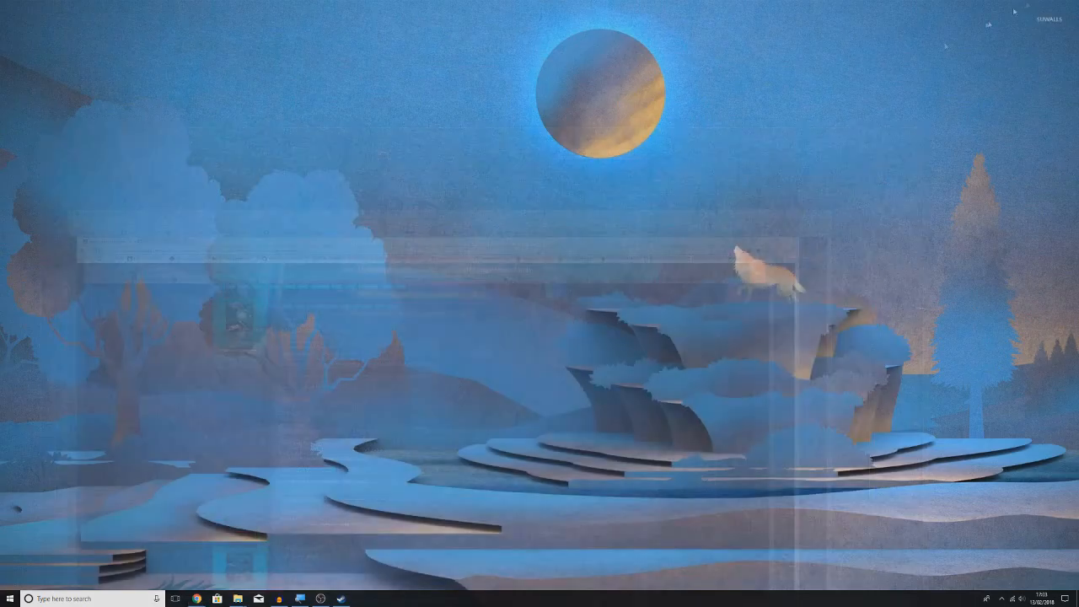
# Switch to the ManiaDownloads folder in File Explorer and cut ManiaModStudio.zip
pyautogui.moveTo(238, 595)
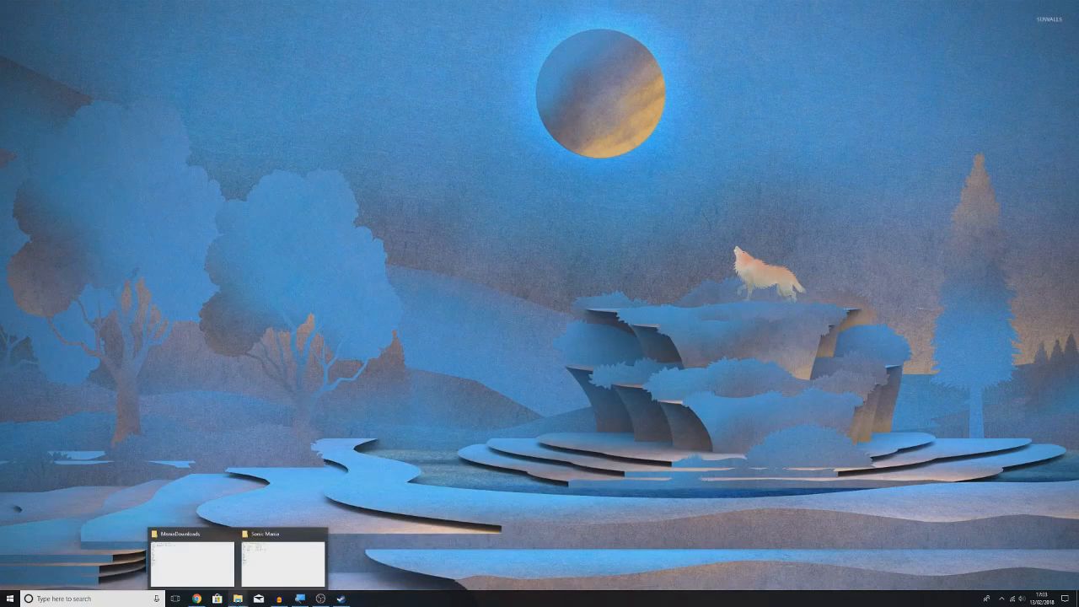
pyautogui.click(211, 563)
pyautogui.click(116, 61)
pyautogui.rightClick(117, 61)
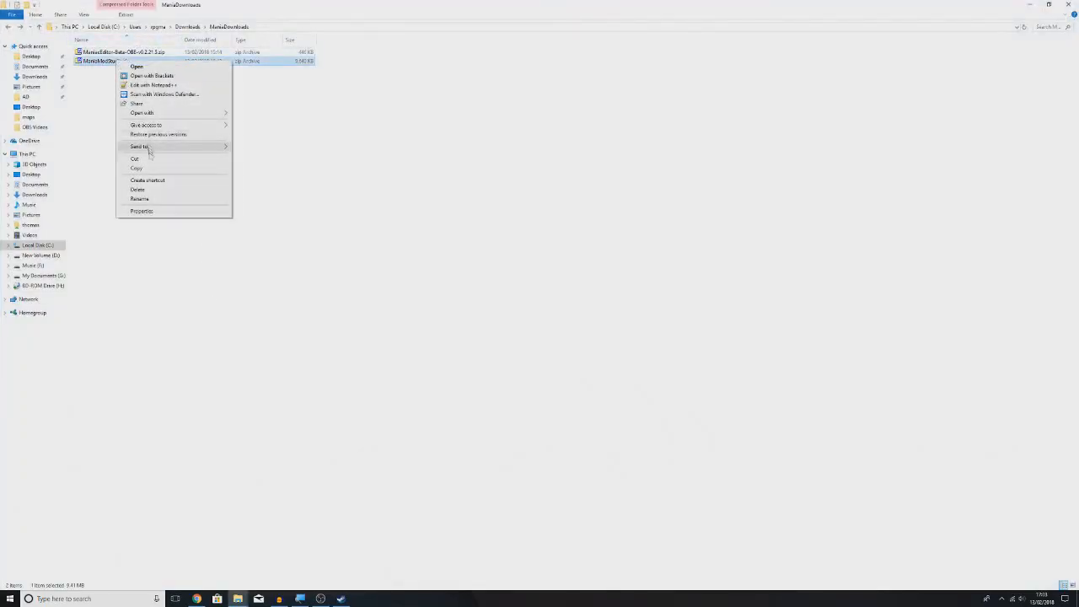
pyautogui.click(150, 159)
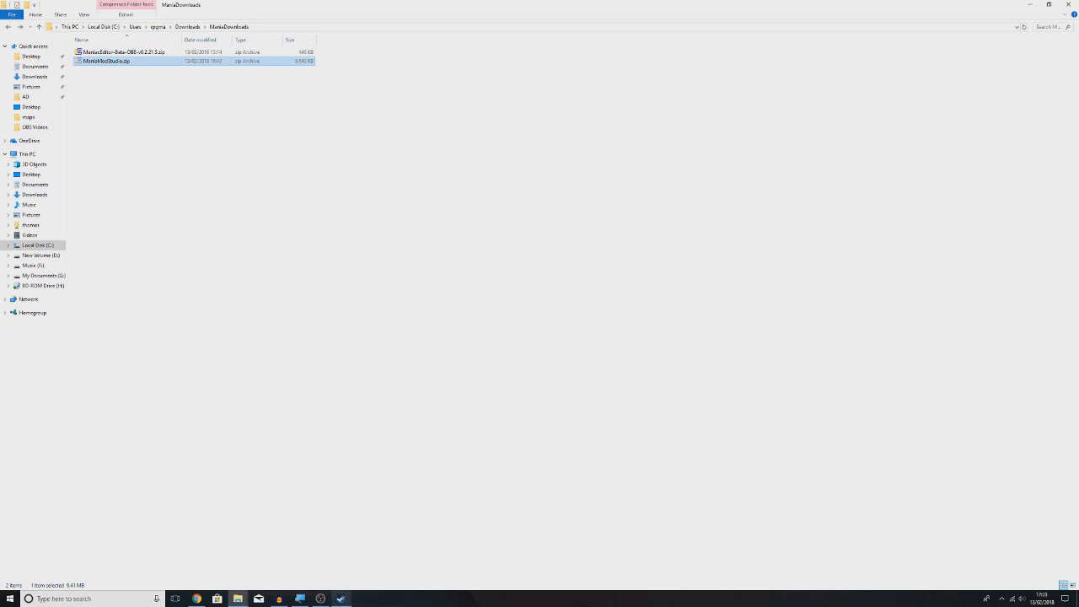
# Open Sonic Mania's local files folder from its Steam properties, close the properties and maximise the folder window
pyautogui.moveTo(341, 597)
pyautogui.click(337, 577)
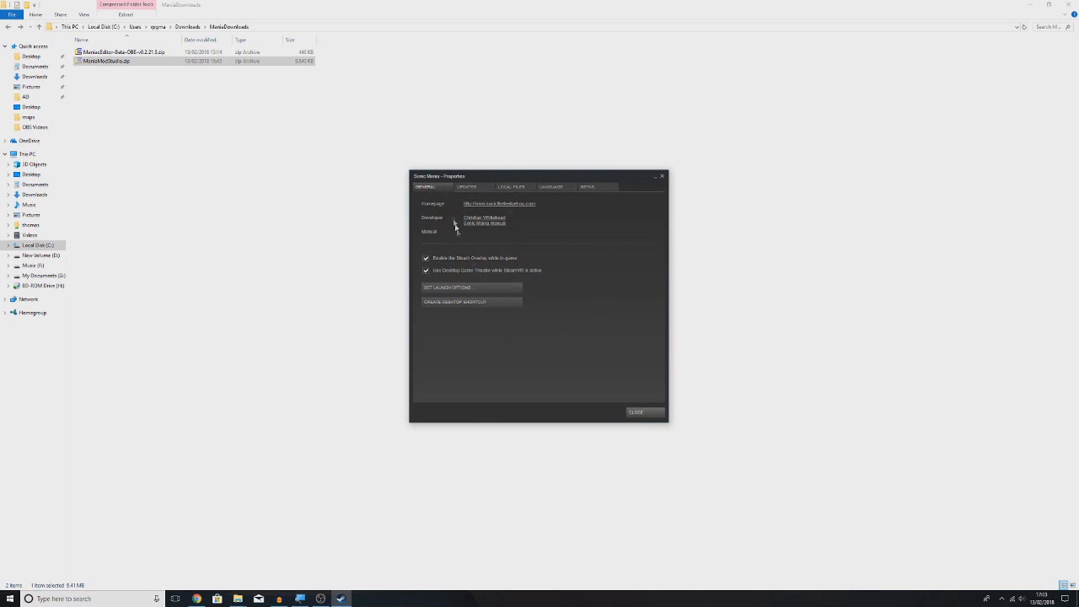
pyautogui.click(525, 189)
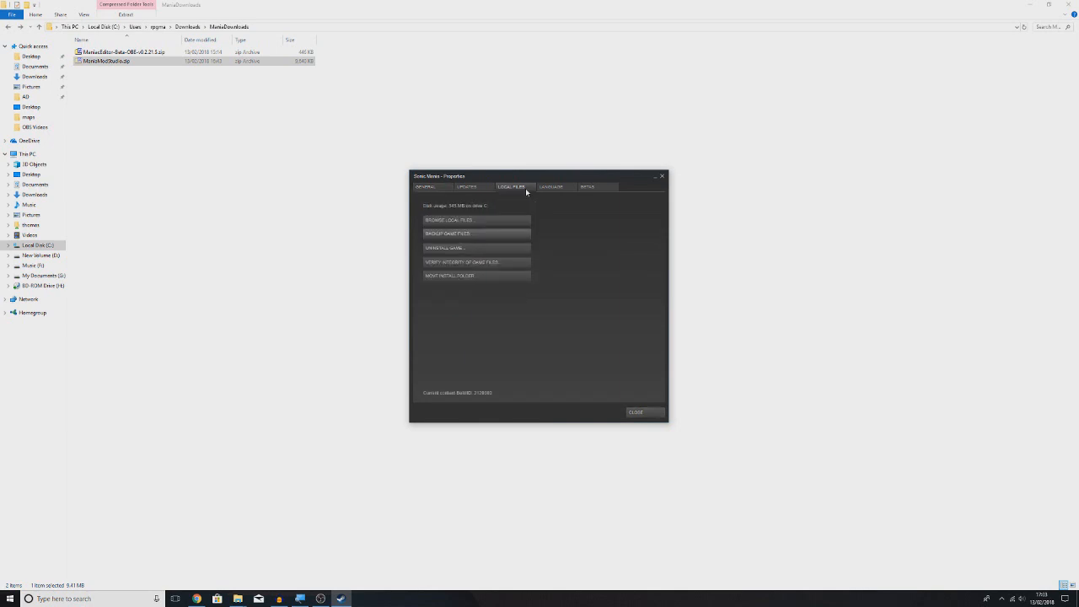
pyautogui.click(484, 220)
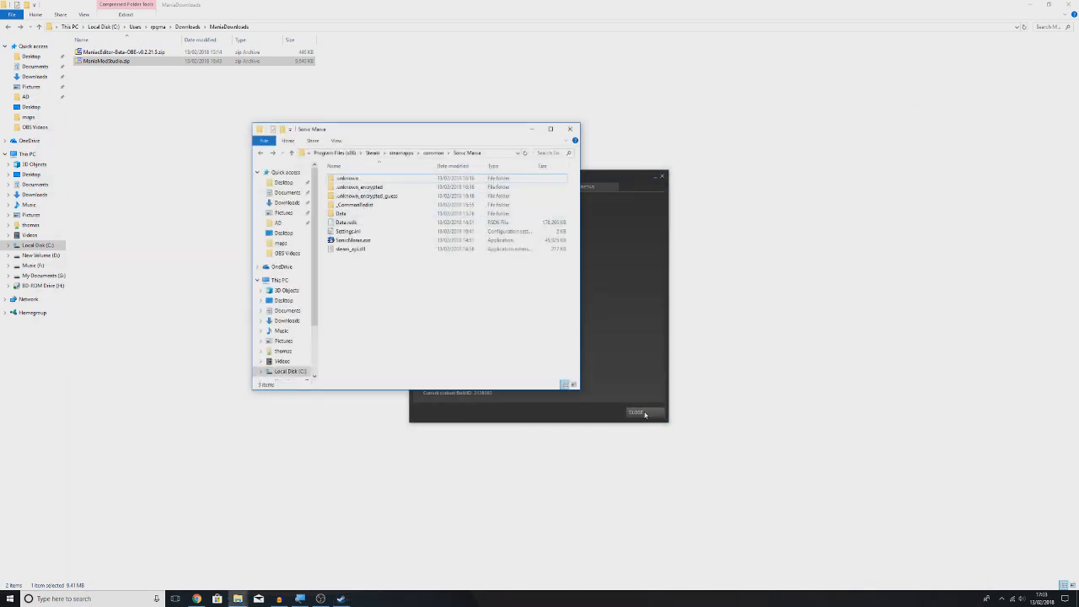
pyautogui.click(659, 178)
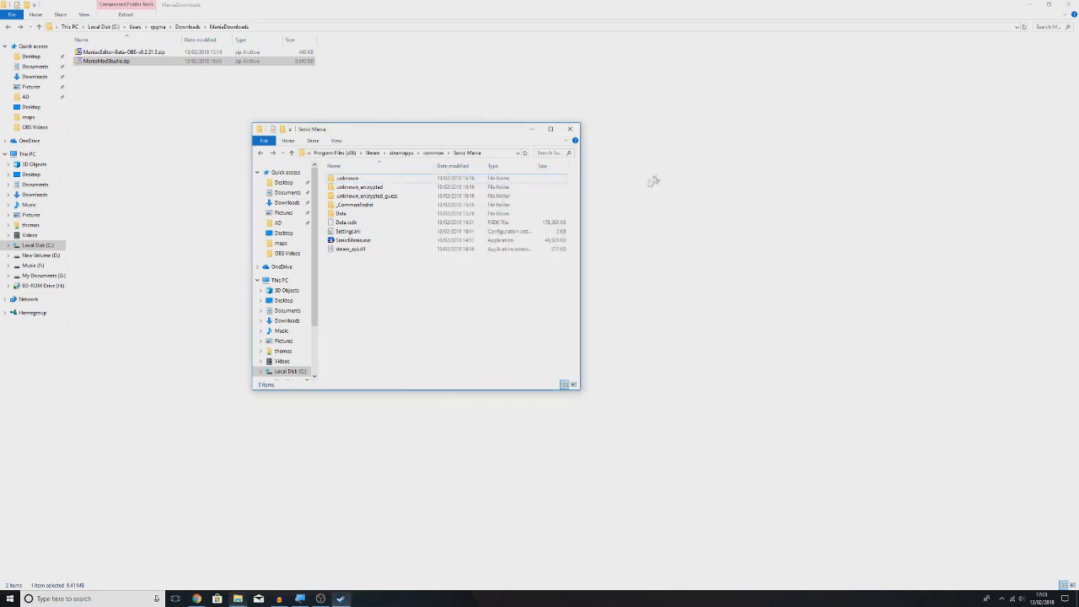
pyautogui.click(551, 128)
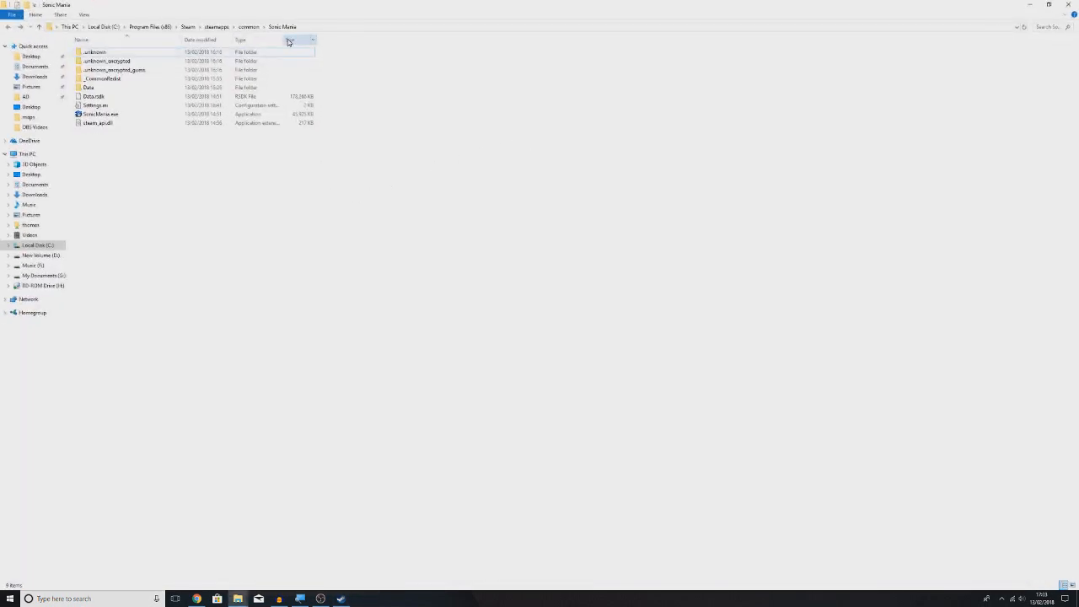
# Paste ManiaModStudio.zip into the Sonic Mania folder and create a new folder there named ManiaModStudio
pyautogui.rightClick(195, 164)
pyautogui.click(232, 265)
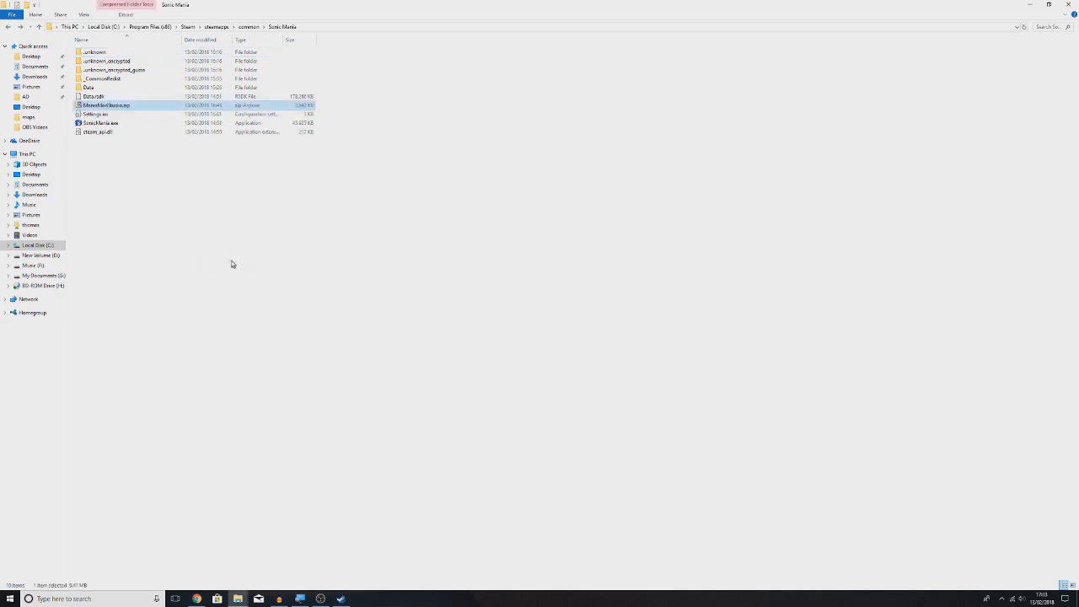
pyautogui.click(137, 161)
pyautogui.rightClick(148, 186)
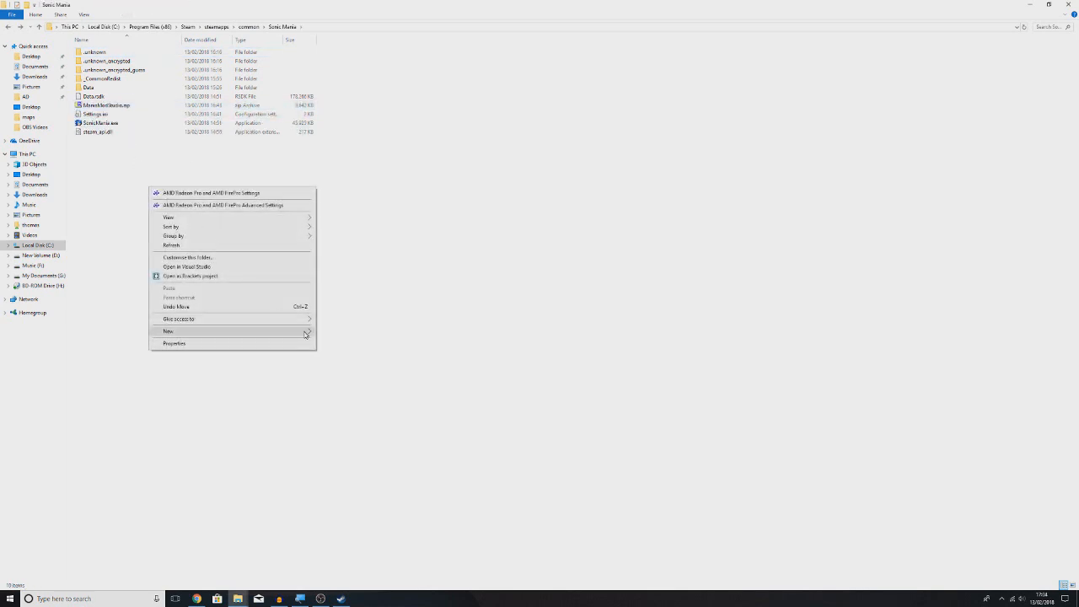
pyautogui.click(338, 332)
pyautogui.write('ManiaModStudio')
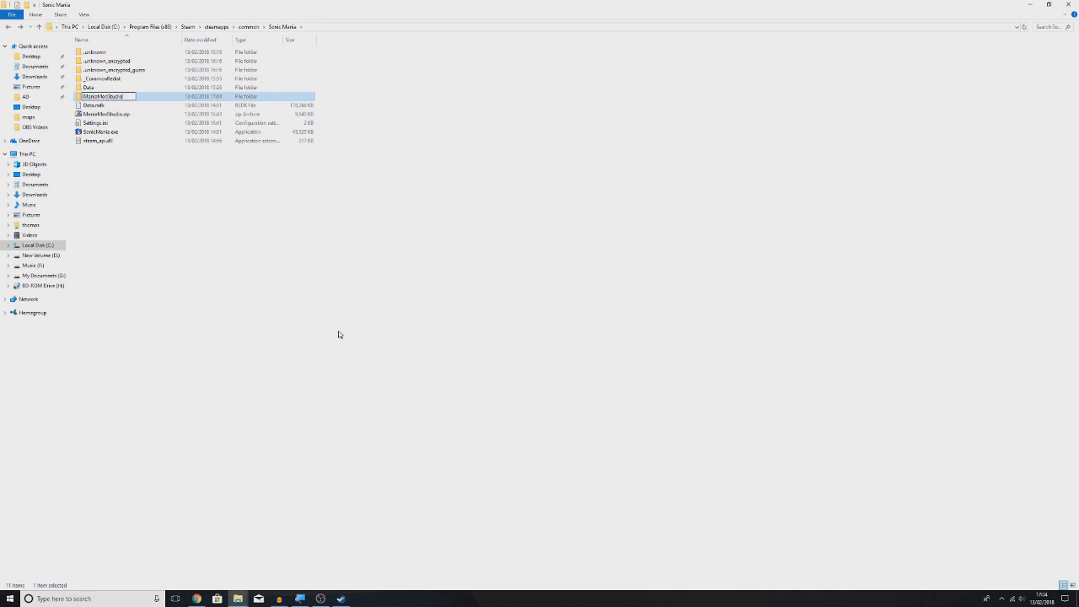
pyautogui.press('Return')
# Move ManiaModStudio.zip into the ManiaModStudio folder and extract its contents there, closing the archive window
pyautogui.moveTo(110, 115)
pyautogui.mouseDown()
pyautogui.moveTo(118, 118)
pyautogui.moveTo(122, 60)
pyautogui.moveTo(122, 101)
pyautogui.mouseUp()
pyautogui.doubleClick(123, 97)
pyautogui.doubleClick(123, 53)
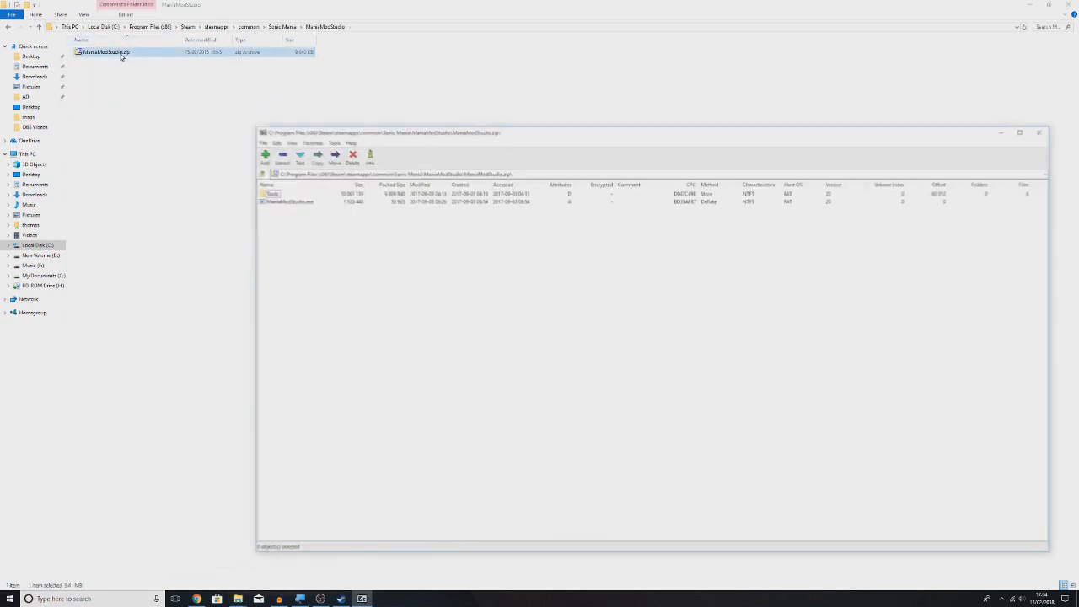
pyautogui.click(285, 161)
pyautogui.press('Return')
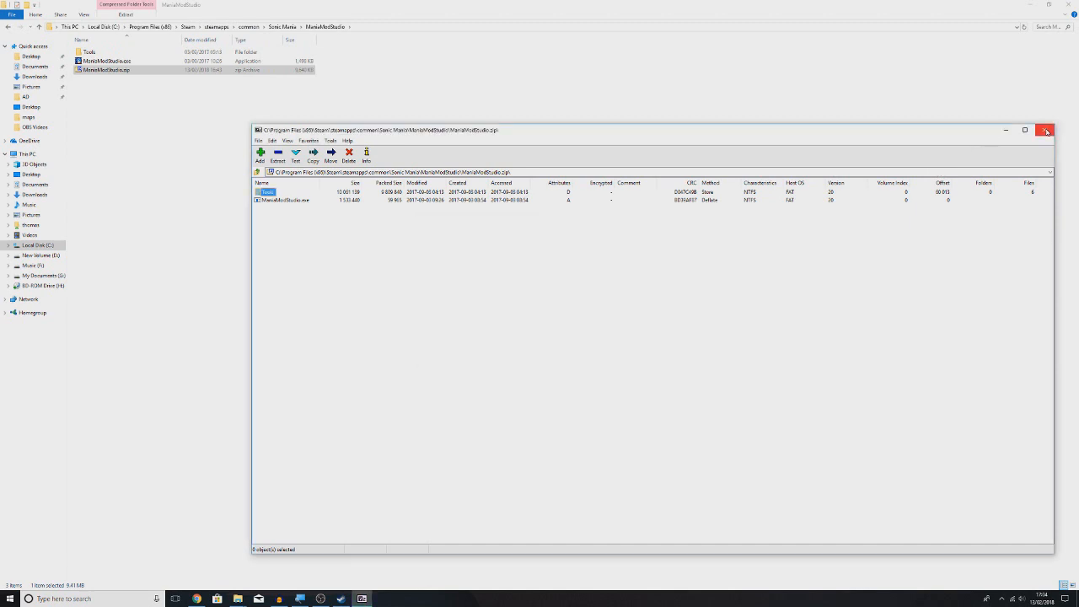
pyautogui.click(1046, 131)
# Launch ManiaModStudio.exe and move its window towards the middle of the desktop
pyautogui.click(149, 64)
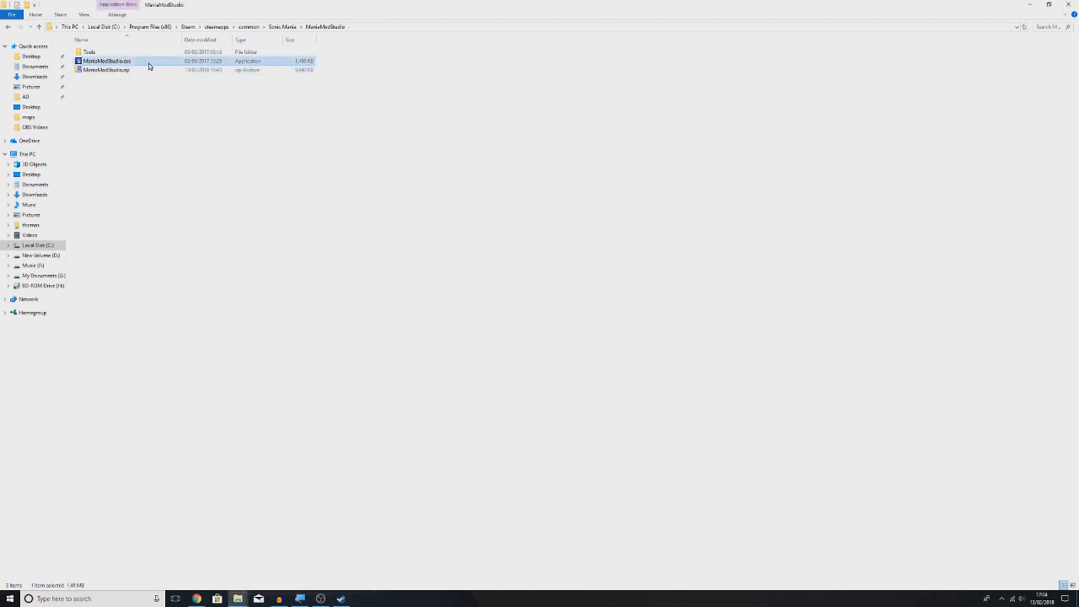
pyautogui.doubleClick(149, 64)
pyautogui.moveTo(329, 25); pyautogui.dragTo(563, 131)
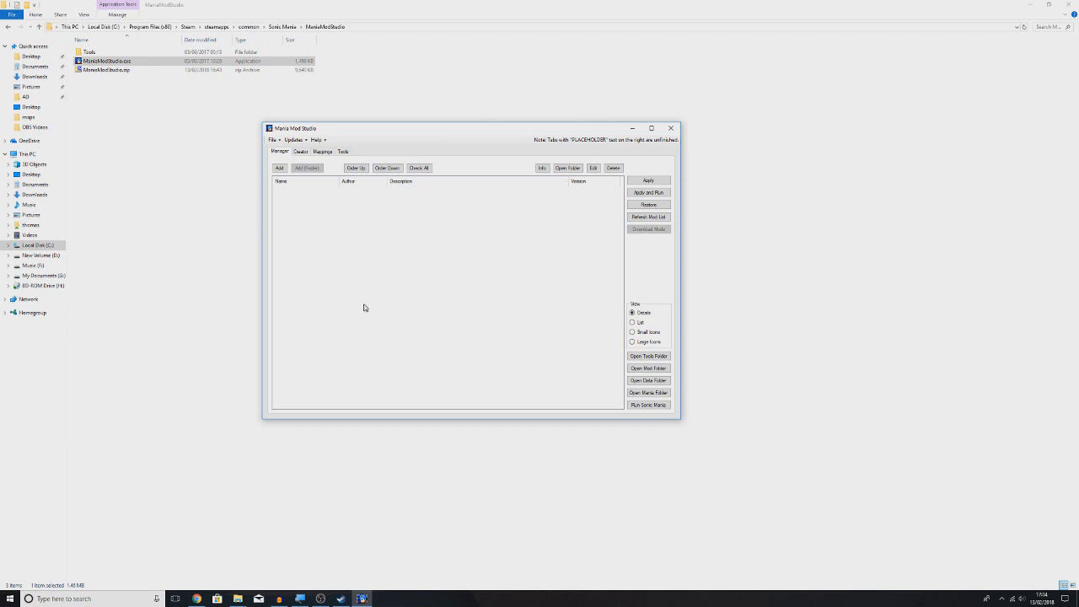
# Set the Mania path to SonicMania.exe in the Sonic Mania folder
pyautogui.click(281, 141)
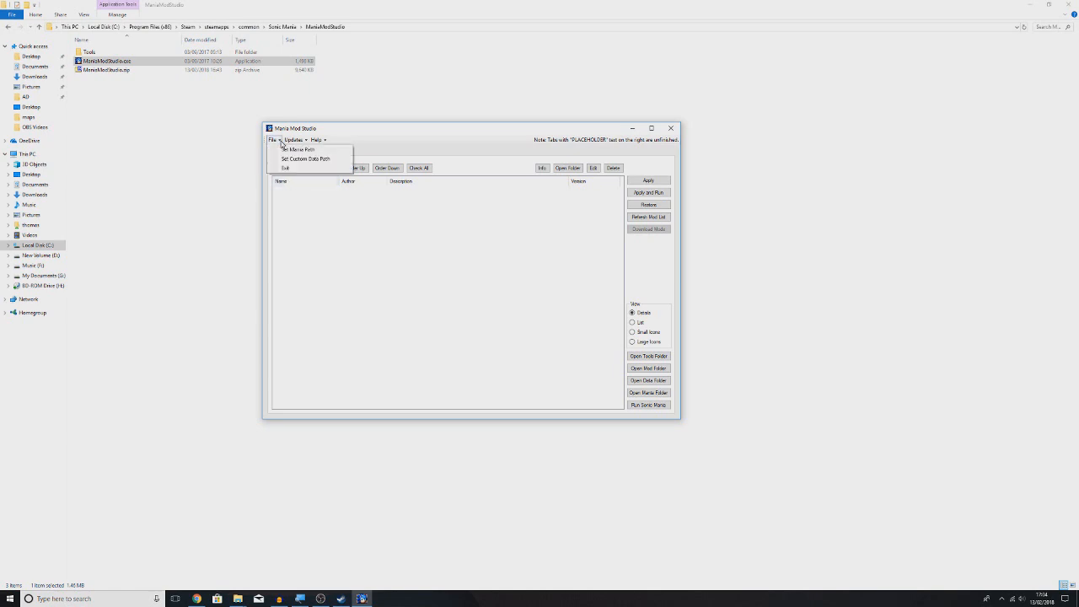
pyautogui.click(292, 150)
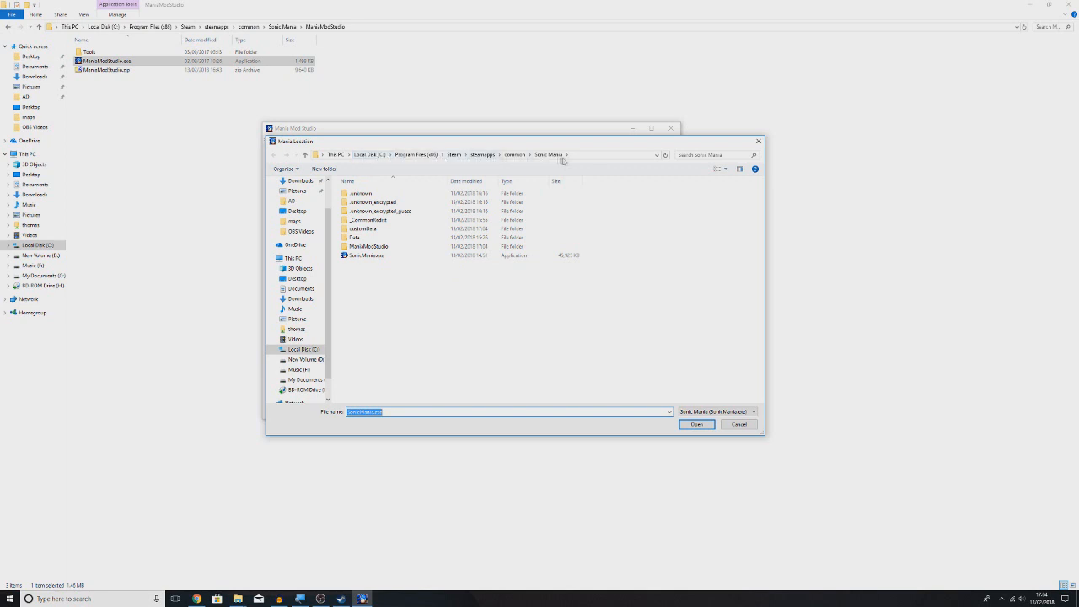
pyautogui.click(358, 256)
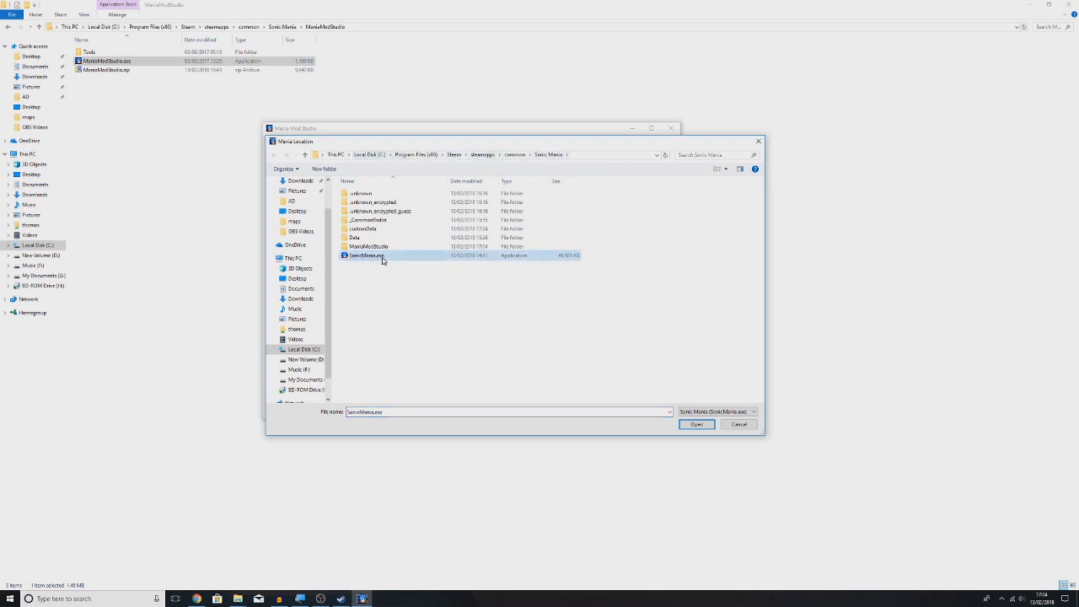
pyautogui.click(705, 424)
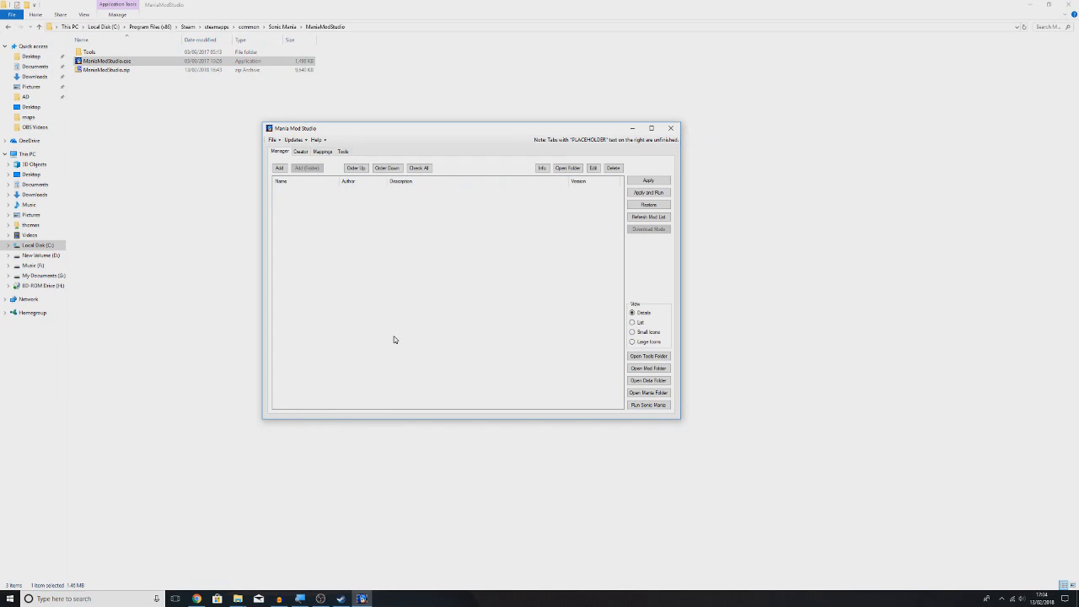
# Start the RSDK 5 Extractor tool with Data.rsdk from the Sonic Mania folder as the data file
pyautogui.click(345, 152)
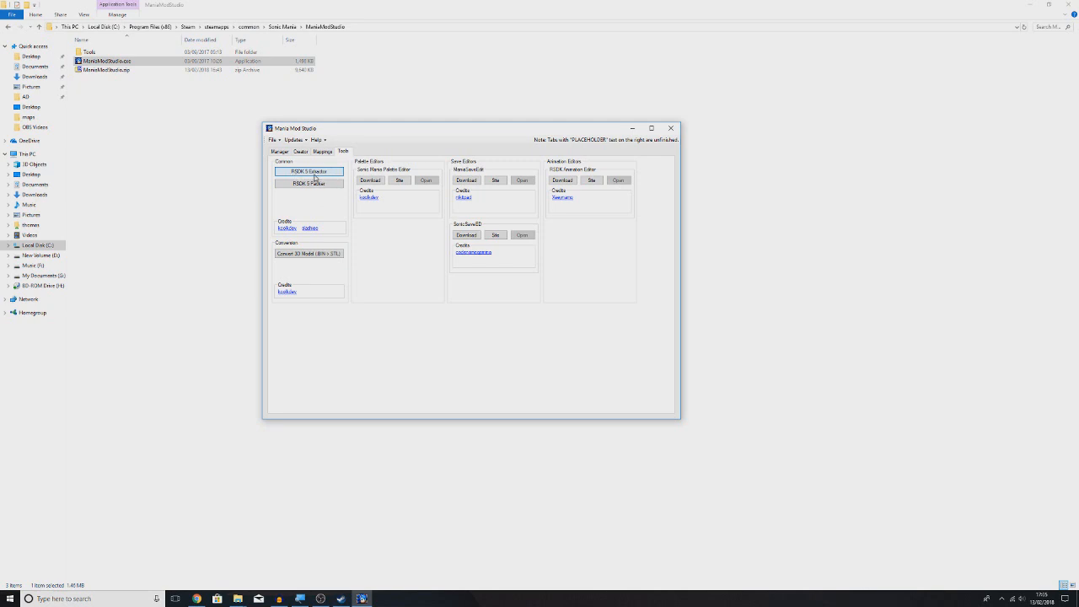
pyautogui.click(337, 177)
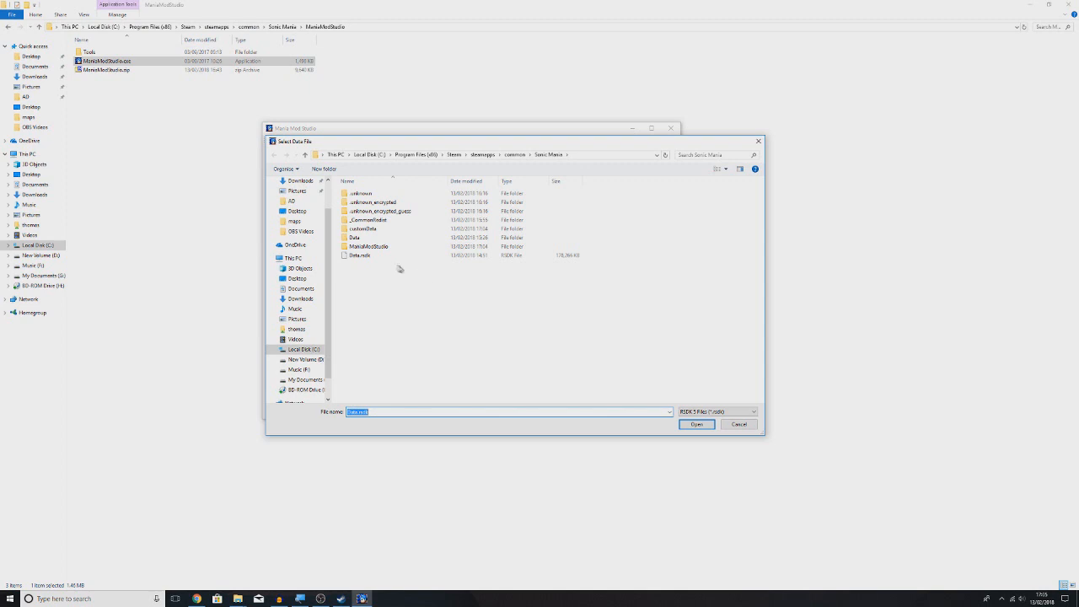
pyautogui.click(360, 258)
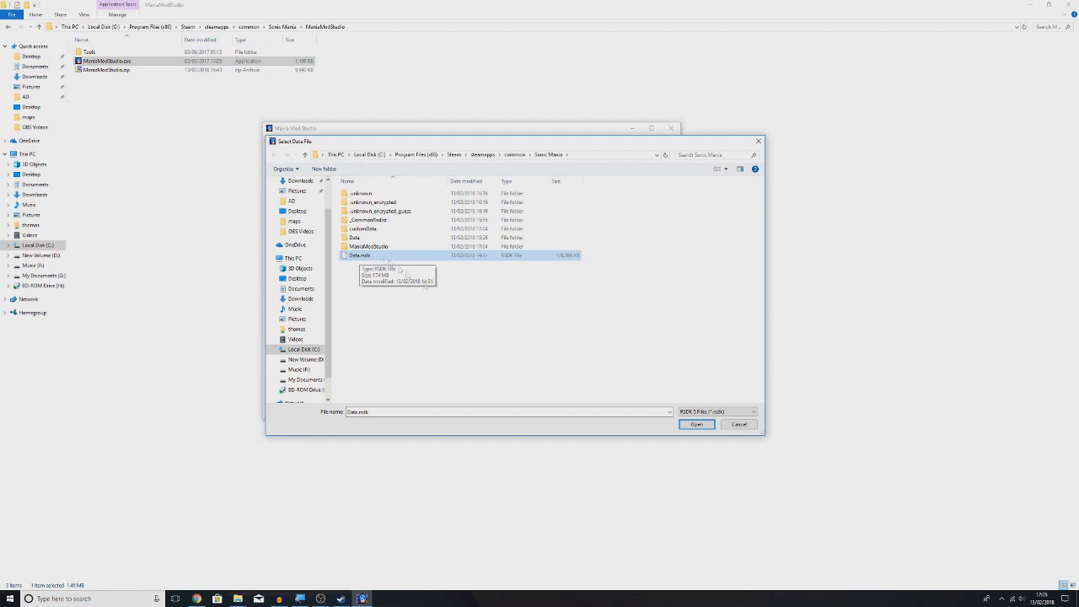
pyautogui.click(705, 427)
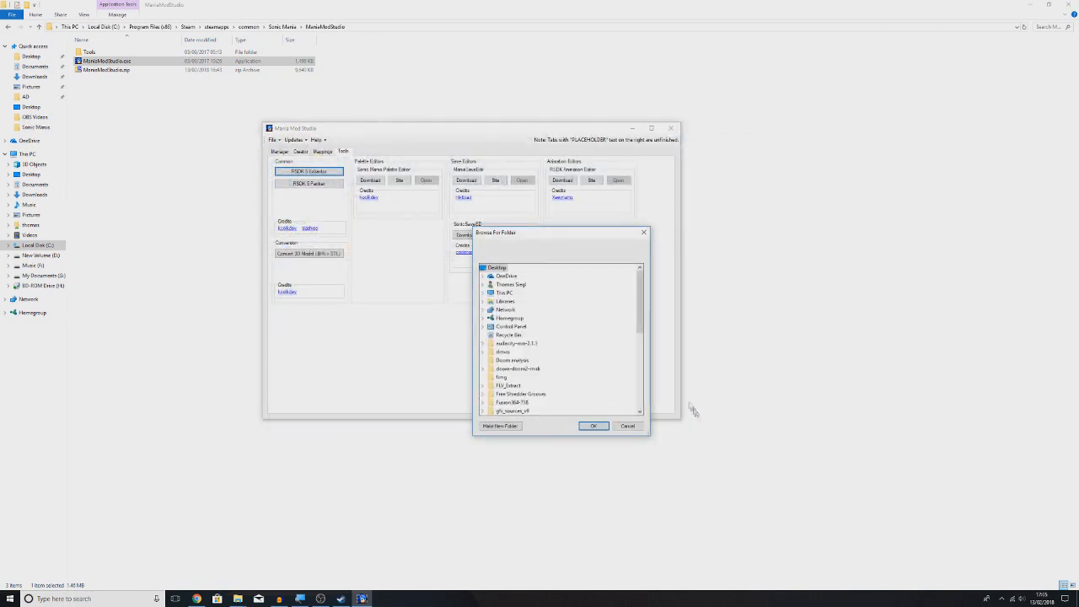
# Browse for the extraction output location, expanding This PC, Local Disk (C:) and Program Files (x86)
pyautogui.moveTo(572, 231); pyautogui.dragTo(493, 159)
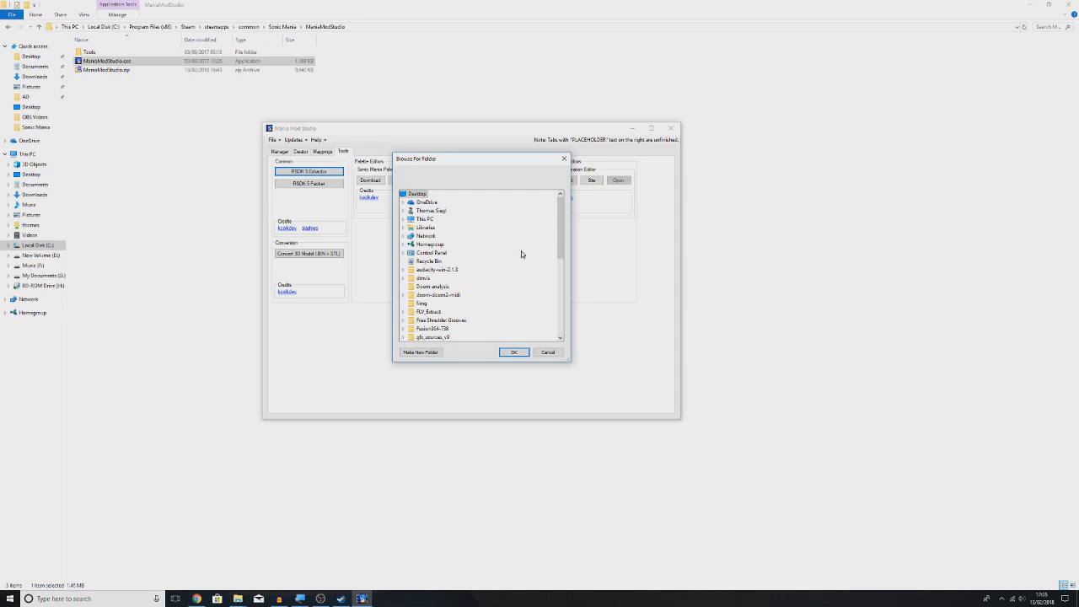
pyautogui.moveTo(560, 232)
pyautogui.mouseDown()
pyautogui.moveTo(561, 312)
pyautogui.moveTo(561, 235)
pyautogui.mouseUp()
pyautogui.click(404, 219)
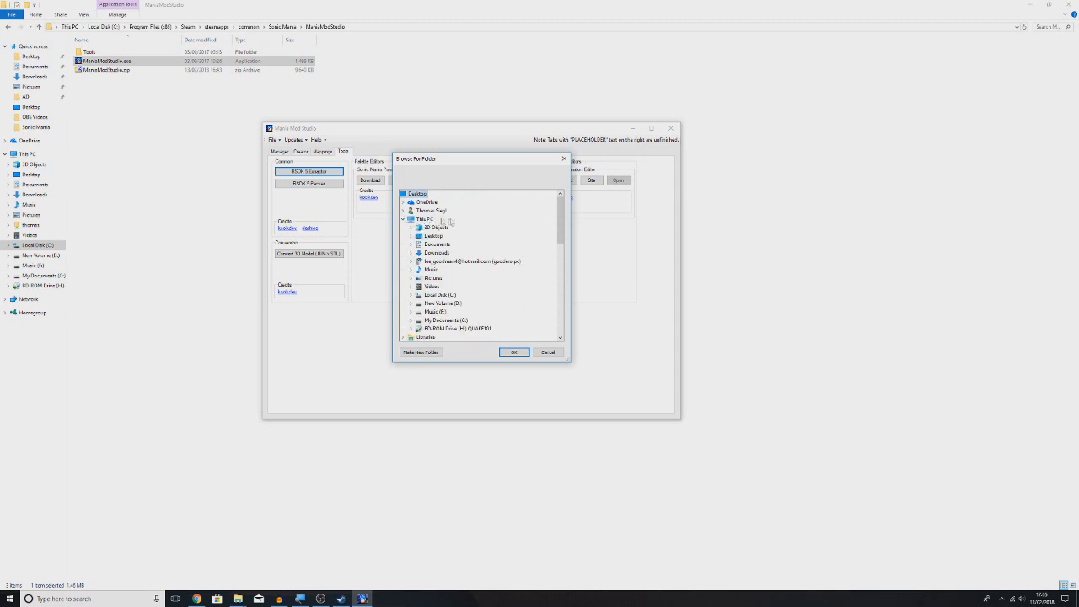
pyautogui.moveTo(559, 225); pyautogui.dragTo(559, 229)
pyautogui.doubleClick(440, 287)
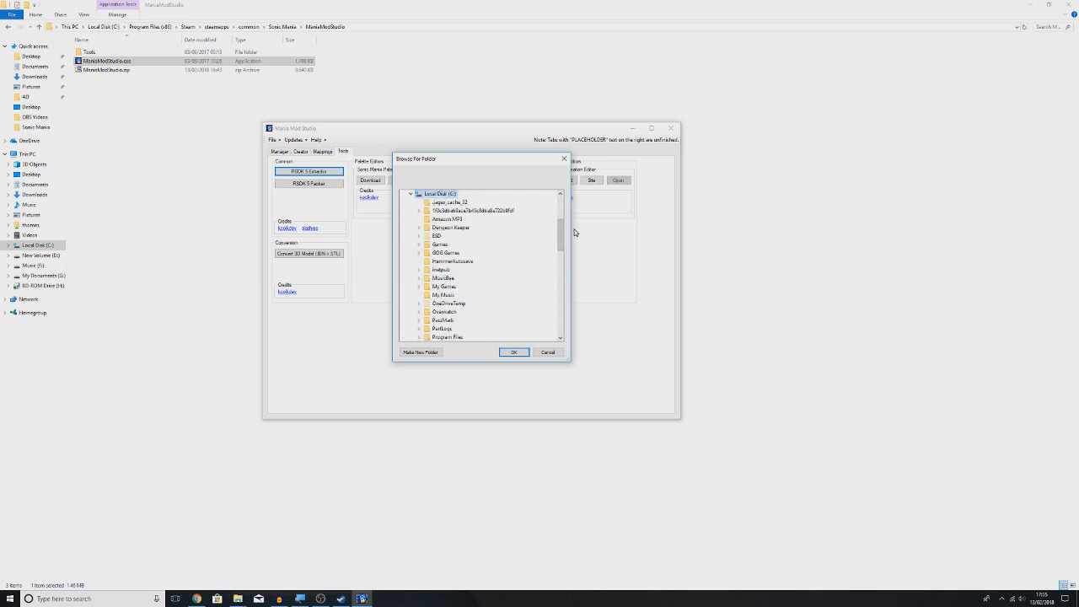
pyautogui.scroll(-3, 563, 233)
pyautogui.doubleClick(472, 283)
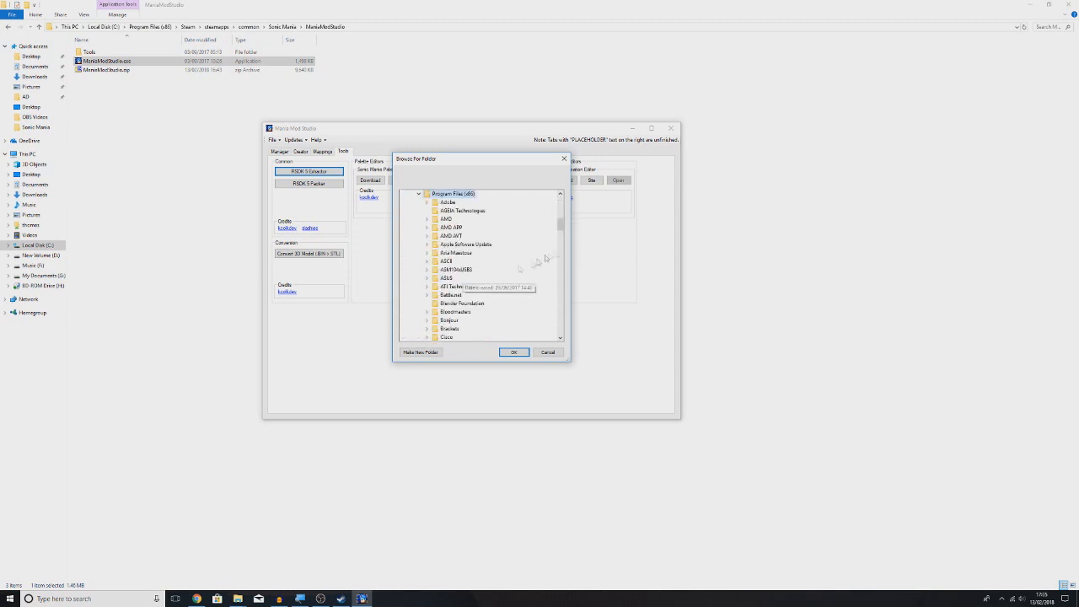
# Choose Steam\steamapps\common\Sonic Mania as the output folder and start the extraction
pyautogui.moveTo(560, 226); pyautogui.dragTo(558, 294)
pyautogui.press('Right')
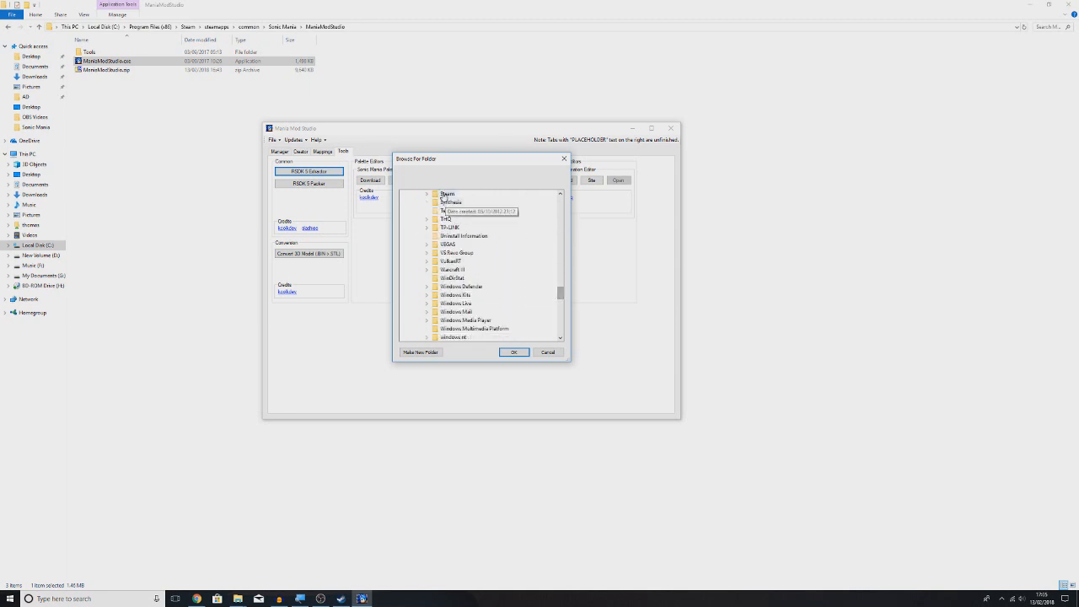
pyautogui.moveTo(560, 283); pyautogui.dragTo(561, 290)
pyautogui.scroll(-3, 560, 290)
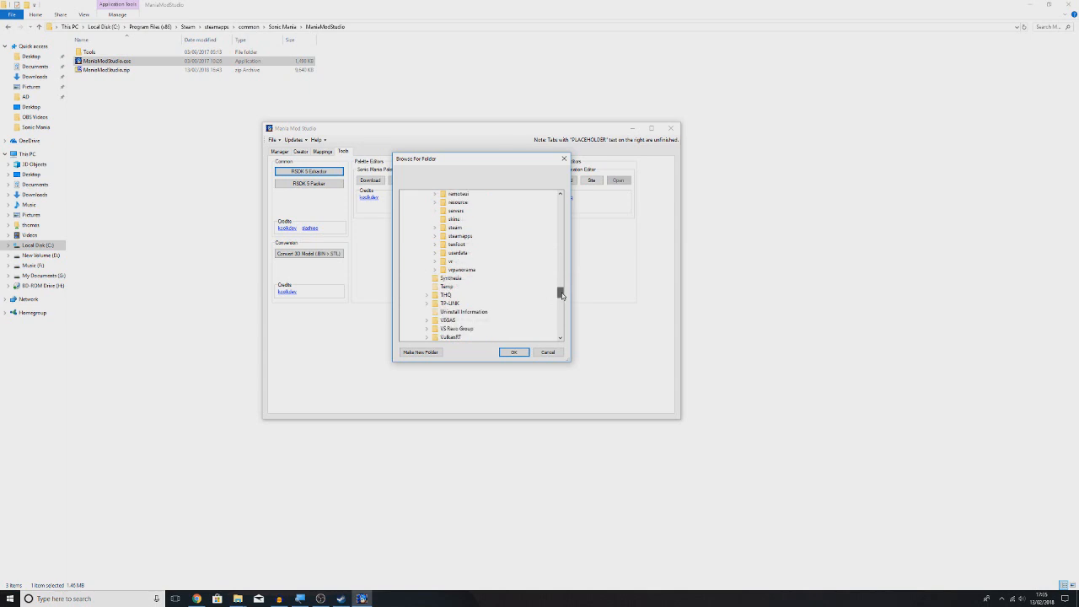
pyautogui.doubleClick(462, 237)
pyautogui.doubleClick(472, 245)
pyautogui.moveTo(560, 275)
pyautogui.mouseDown()
pyautogui.moveTo(560, 293)
pyautogui.moveTo(561, 284)
pyautogui.mouseUp()
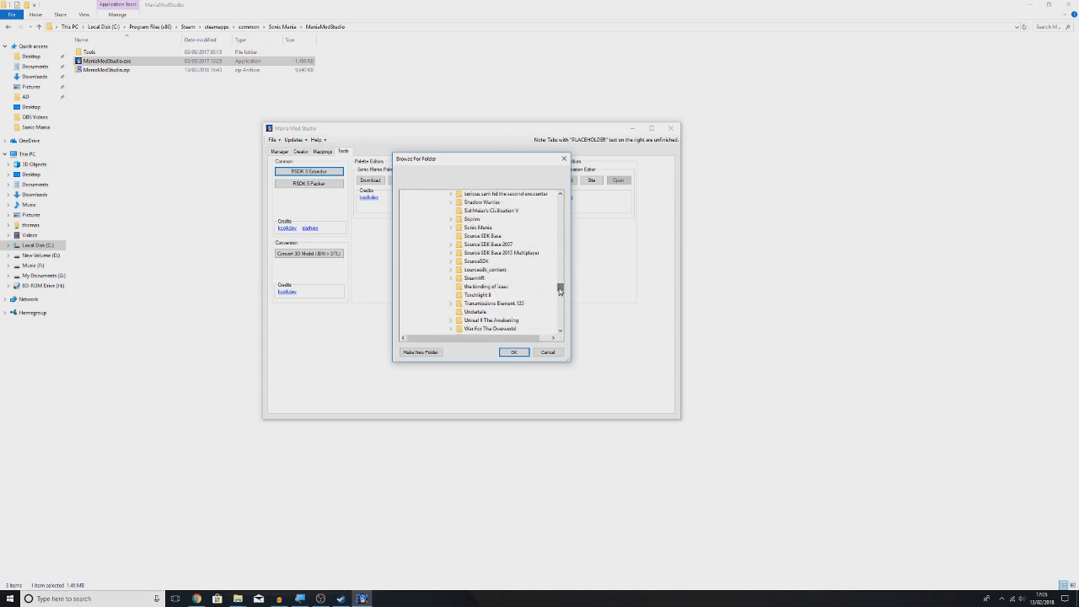
pyautogui.doubleClick(478, 227)
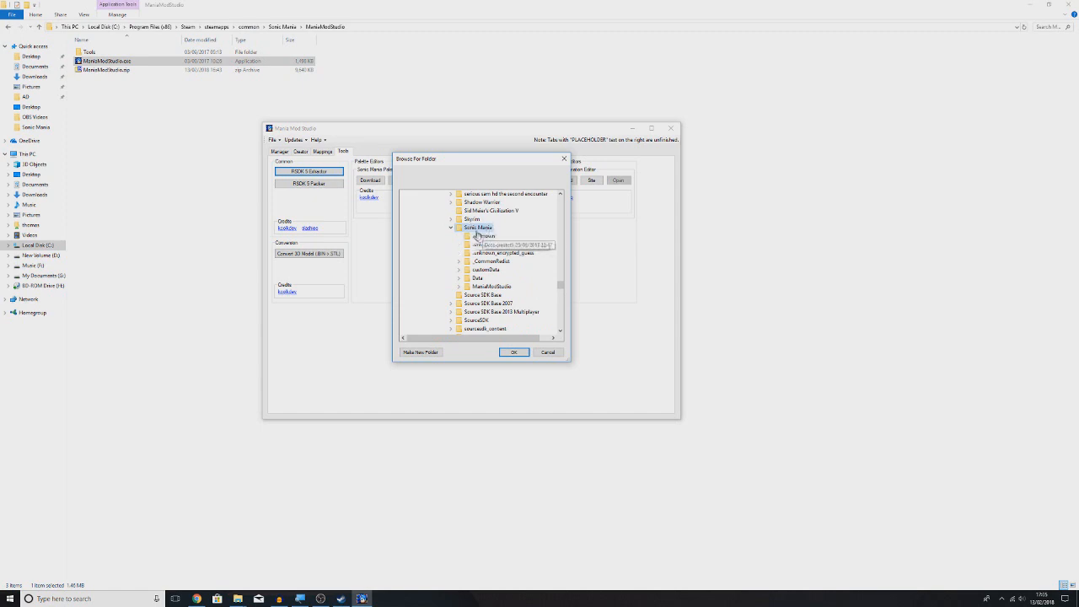
pyautogui.click(514, 352)
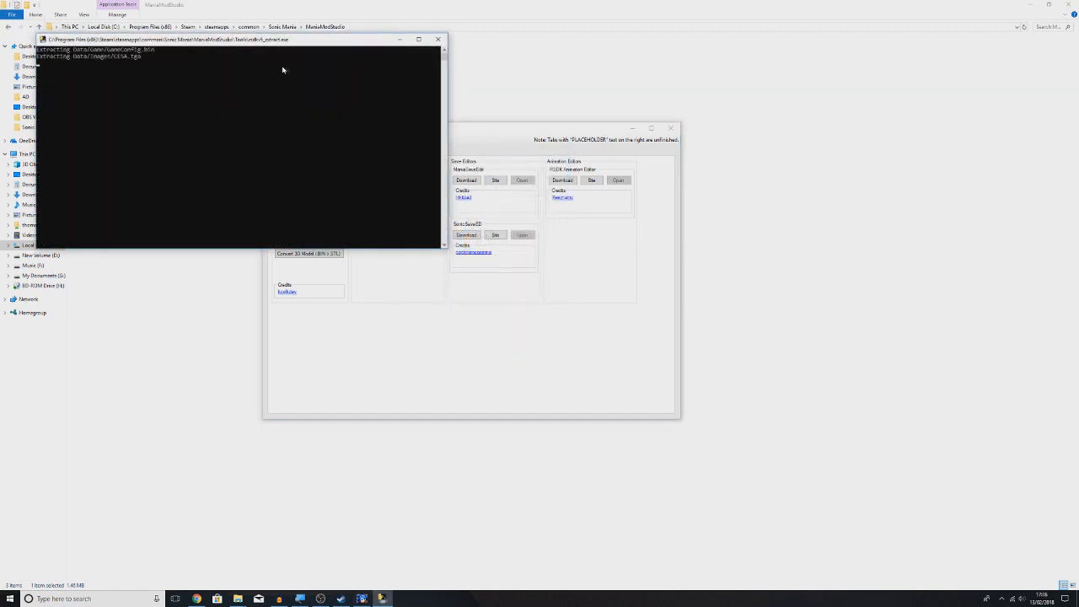
# Go up to the Sonic Mania folder and move the rsdkv5_extract console clear of the file list
pyautogui.click(278, 27)
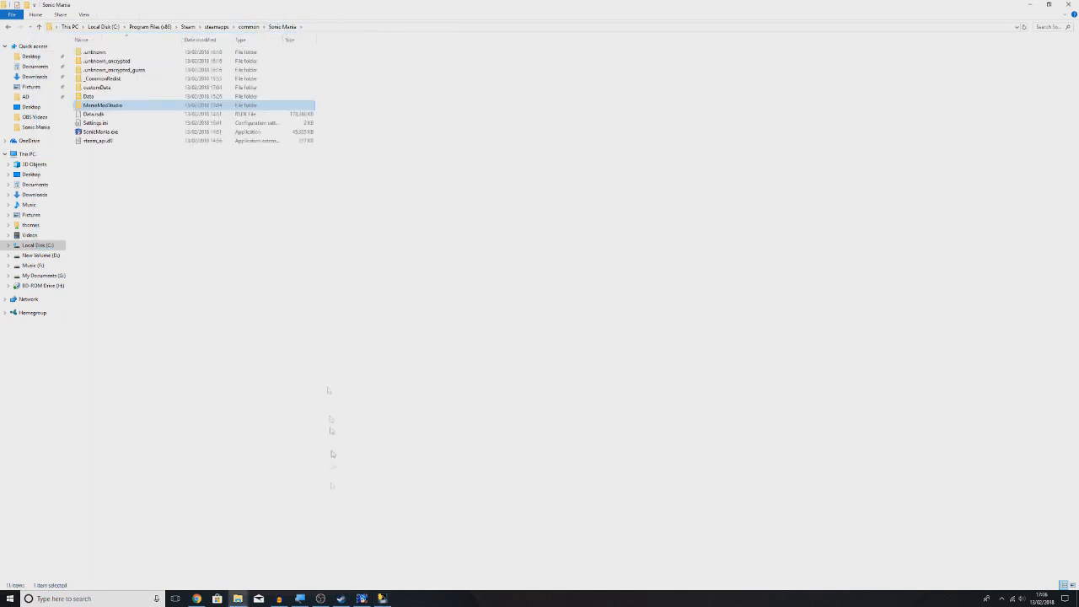
pyautogui.click(385, 598)
pyautogui.moveTo(316, 40); pyautogui.dragTo(571, 67)
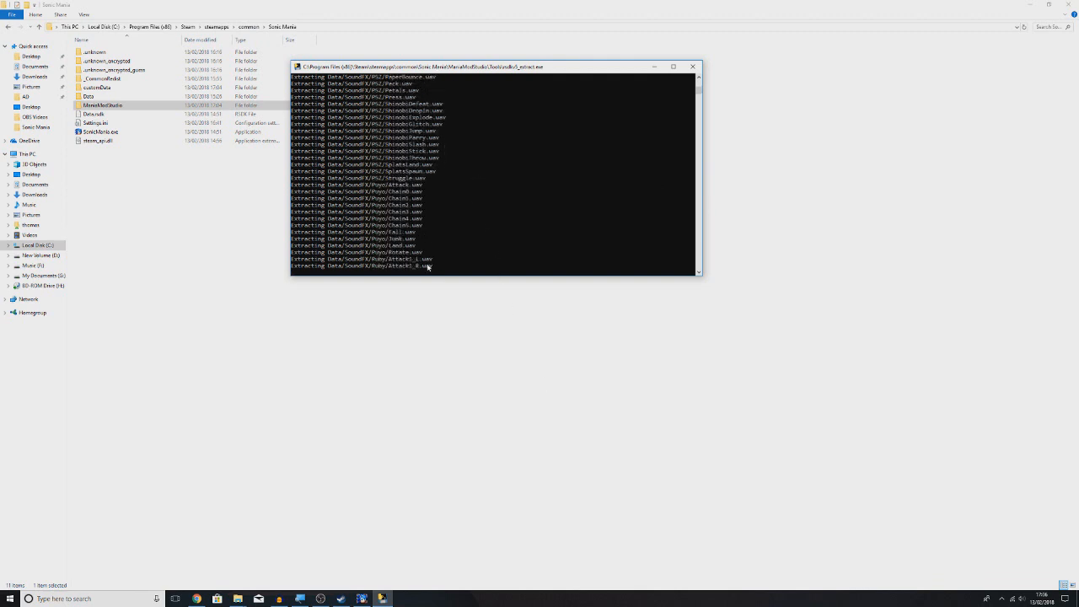
# Look through the extracted Data folder, checking the Music files and the OOZ sounds in SoundFX
pyautogui.click(135, 97)
pyautogui.doubleClick(134, 97)
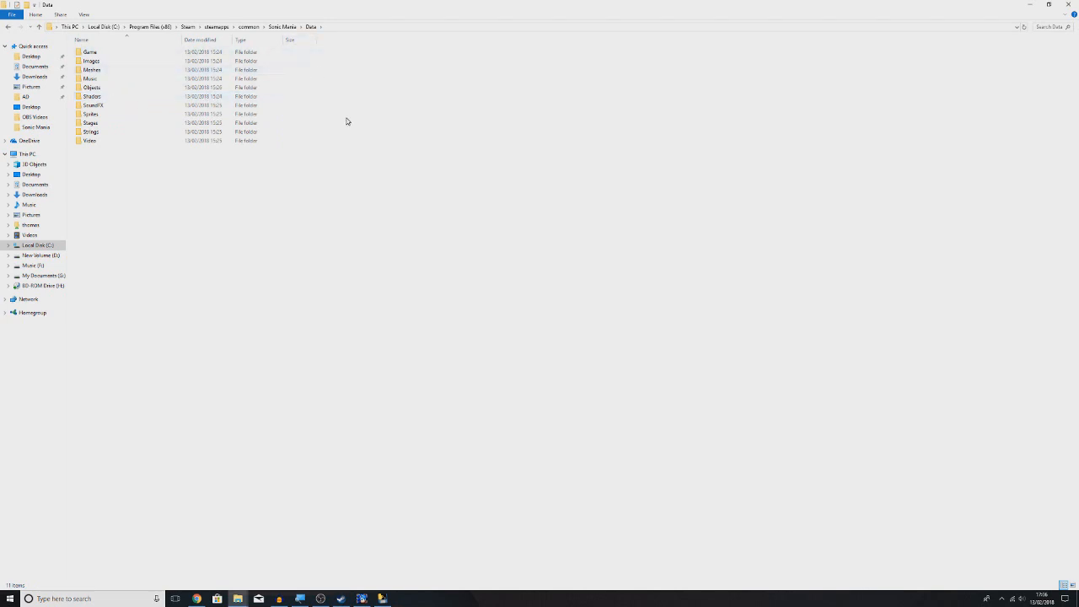
pyautogui.doubleClick(120, 79)
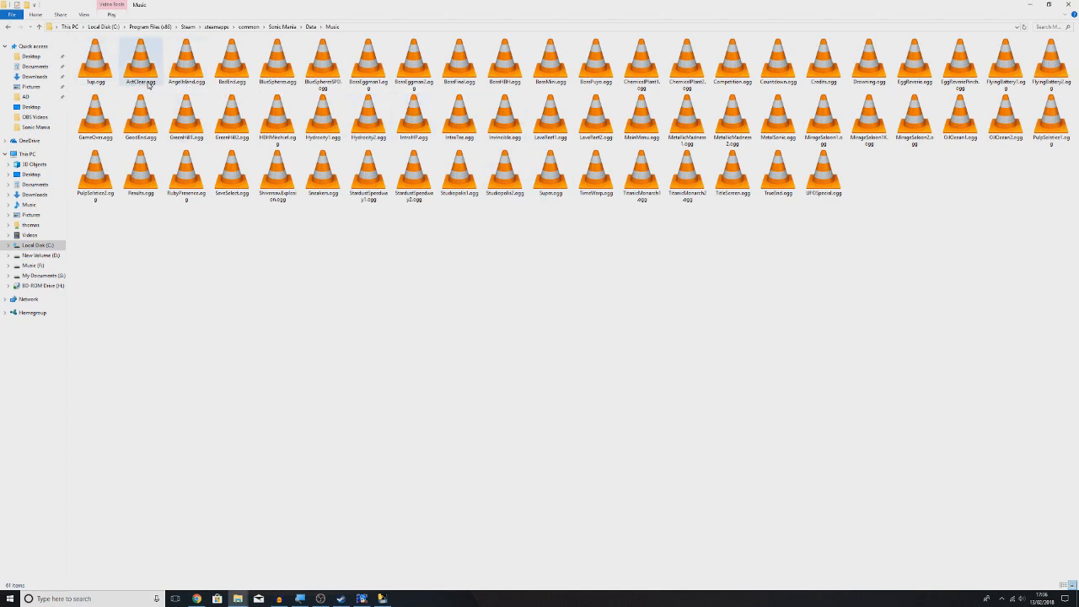
pyautogui.click(8, 27)
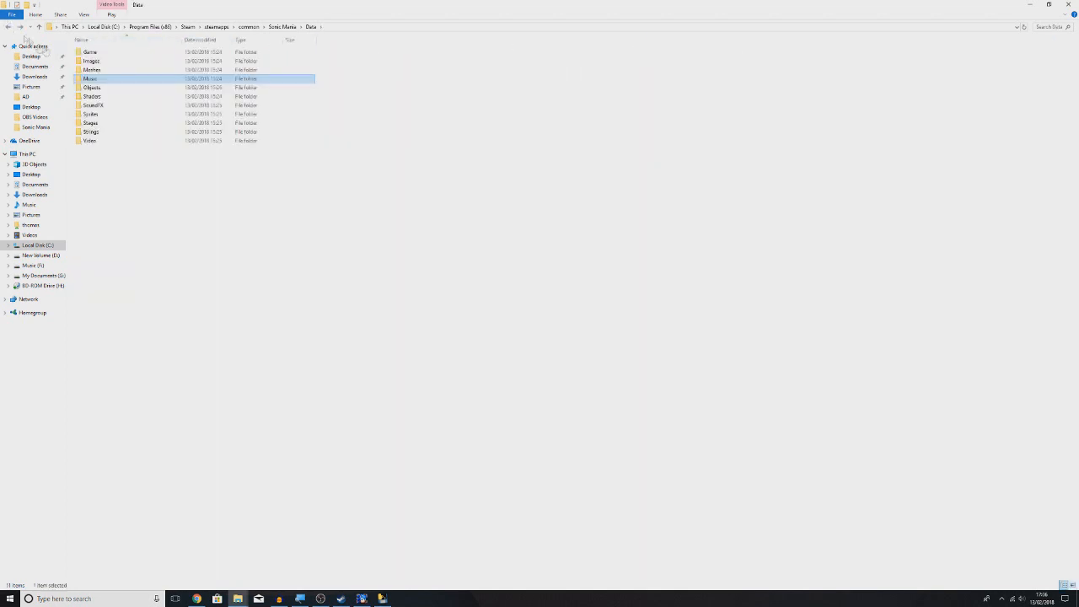
pyautogui.doubleClick(123, 108)
pyautogui.doubleClick(111, 123)
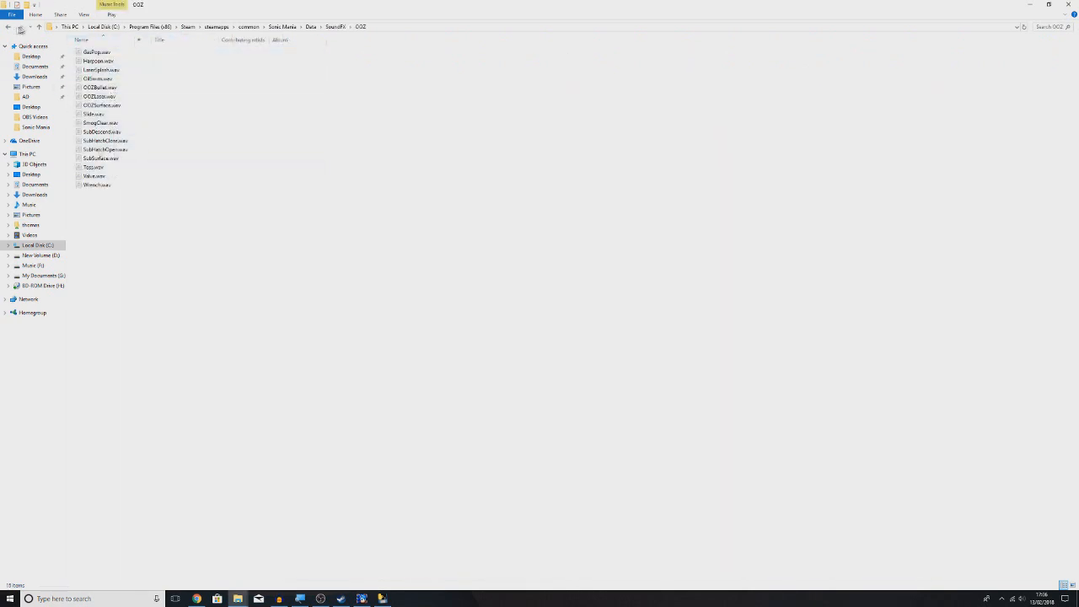
pyautogui.click(8, 27)
pyautogui.click(9, 27)
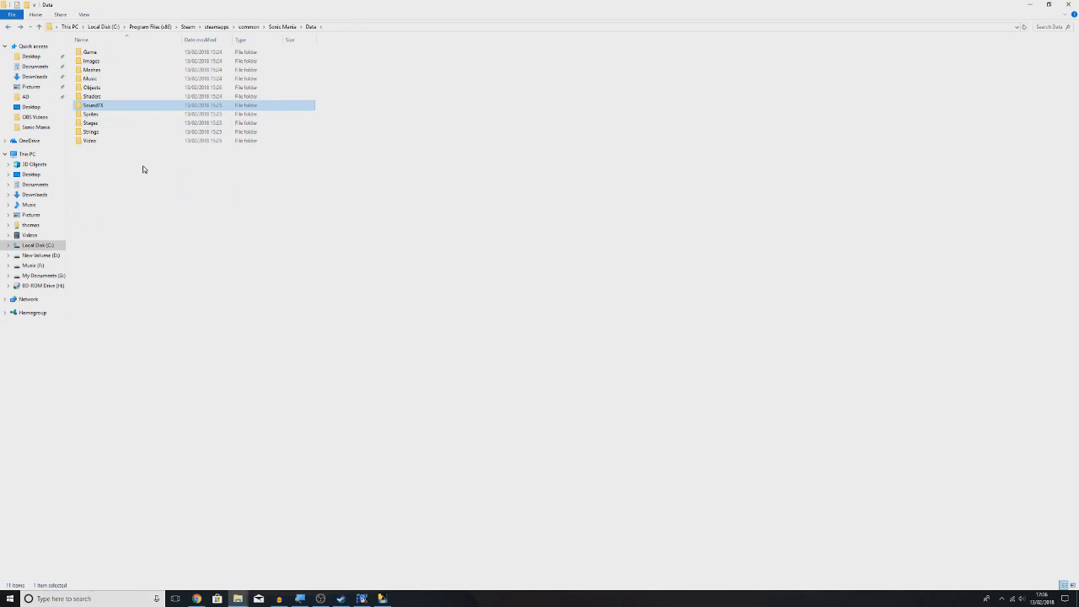
# View one of the Eggman sprite sheets in Data\Sprites, close the image and return to the Data folder
pyautogui.doubleClick(123, 121)
pyautogui.hotkey('alt', 'Left')
pyautogui.doubleClick(106, 115)
pyautogui.doubleClick(123, 115)
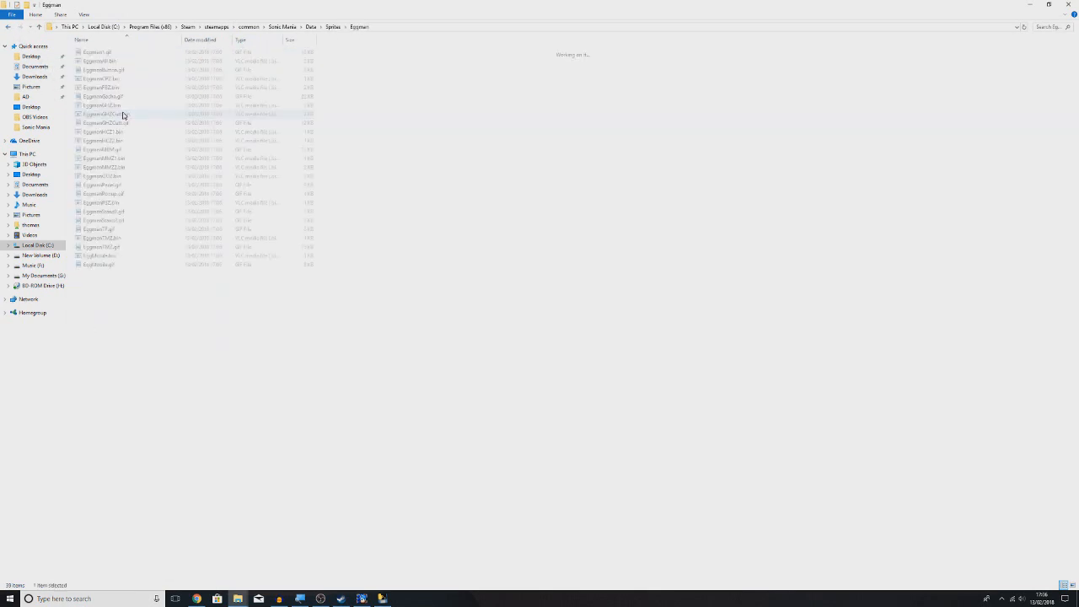
pyautogui.doubleClick(126, 71)
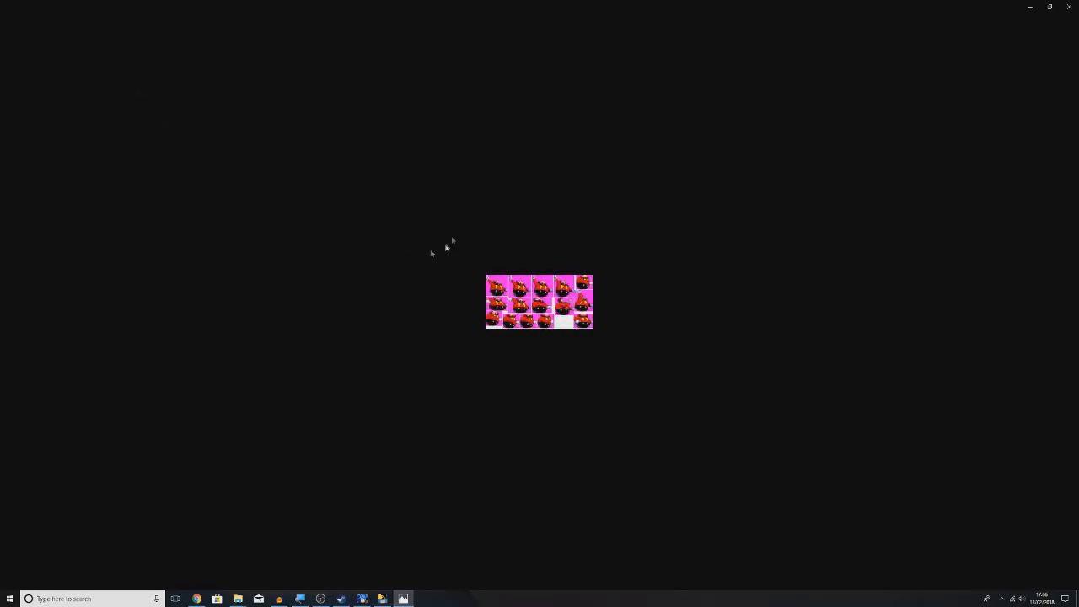
pyautogui.click(1069, 7)
pyautogui.click(311, 27)
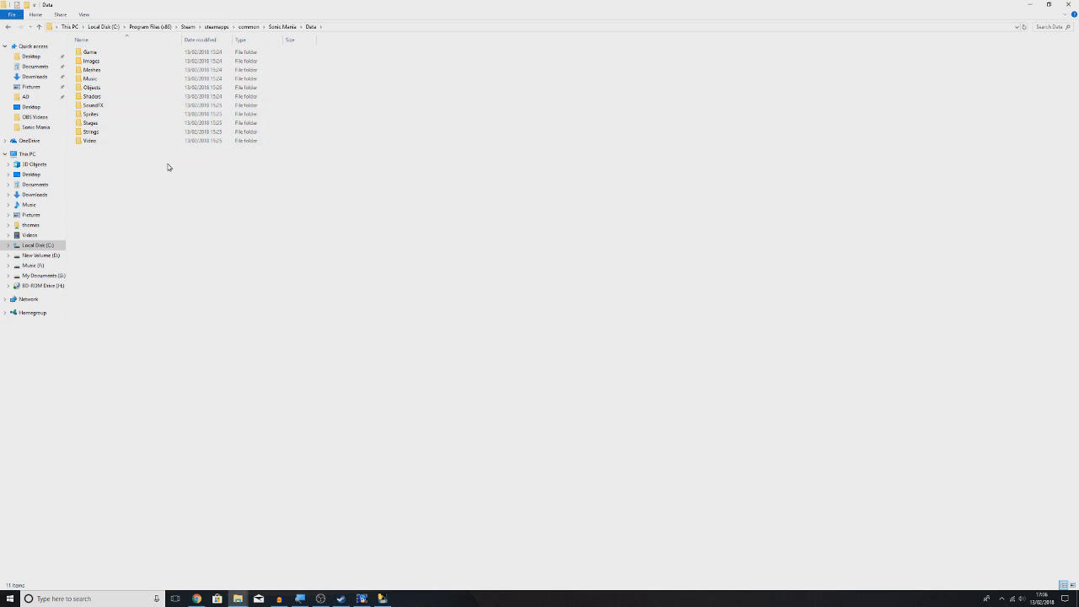
# Recheck the OOZ sound files in SoundFX and return to the Sonic Mania folder
pyautogui.doubleClick(155, 105)
pyautogui.doubleClick(141, 123)
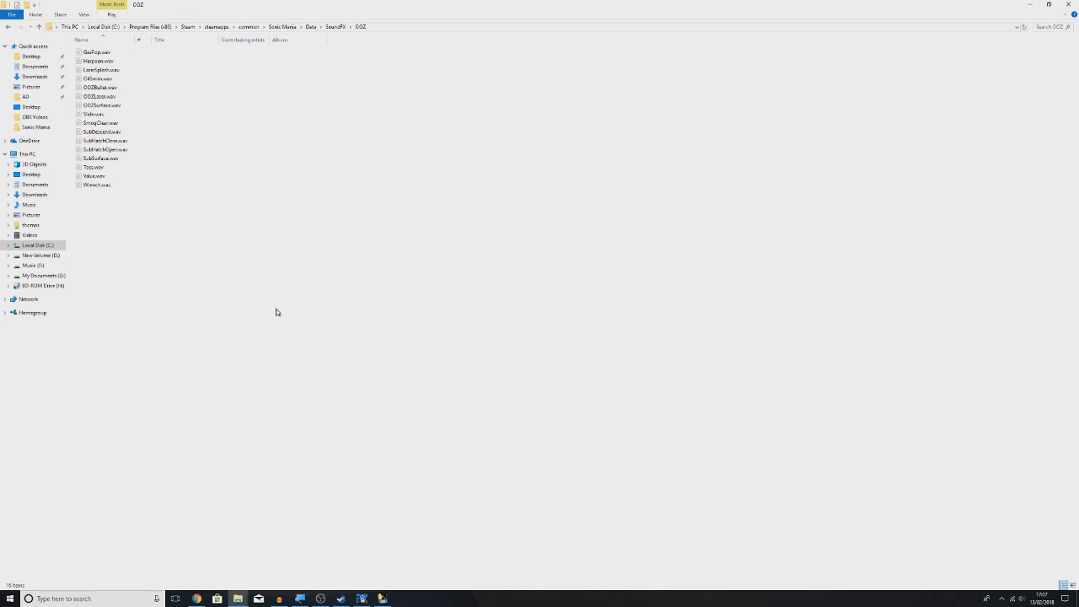
pyautogui.doubleClick(9, 29)
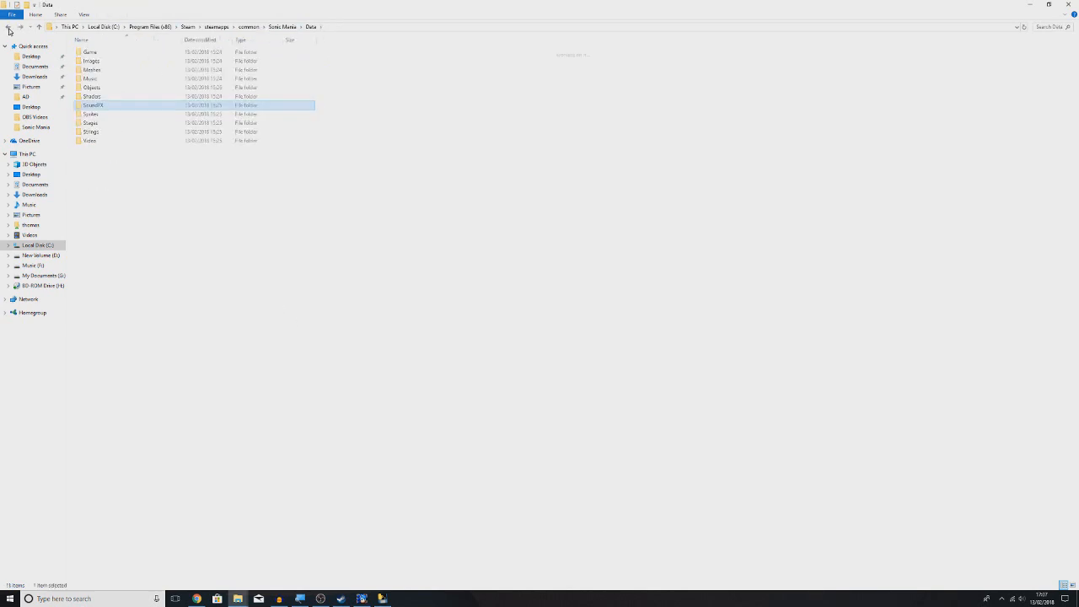
pyautogui.click(9, 30)
pyautogui.click(290, 28)
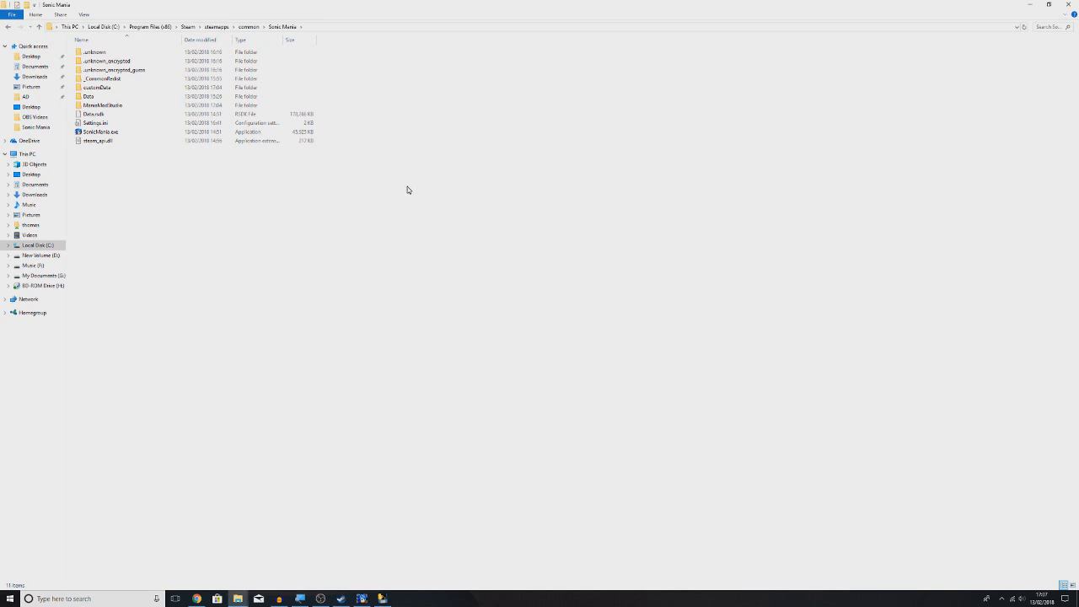
pyautogui.click(76, 115)
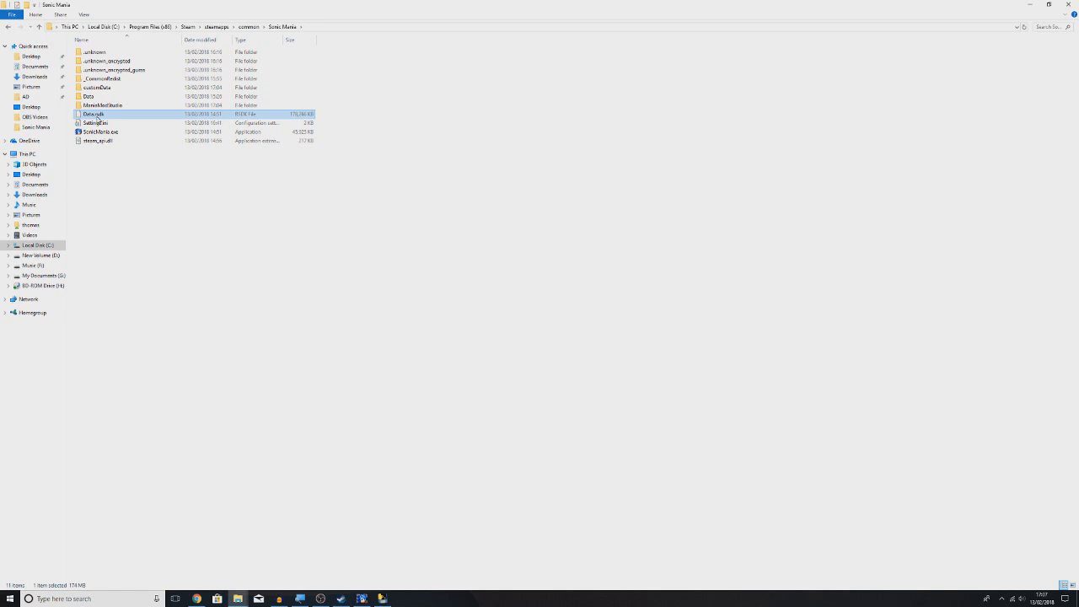
pyautogui.click(281, 261)
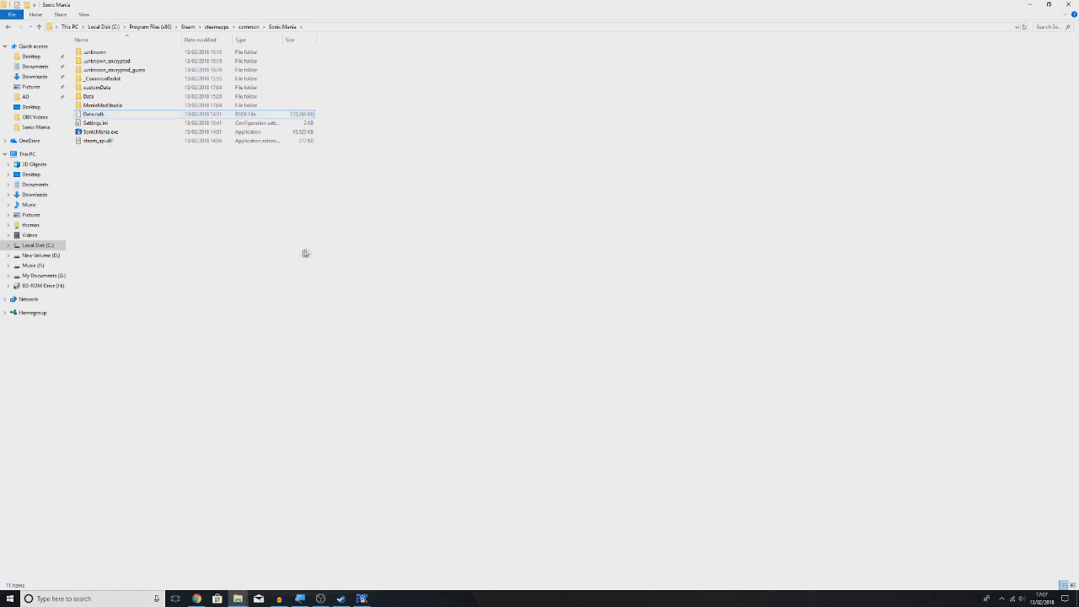
pyautogui.click(122, 134)
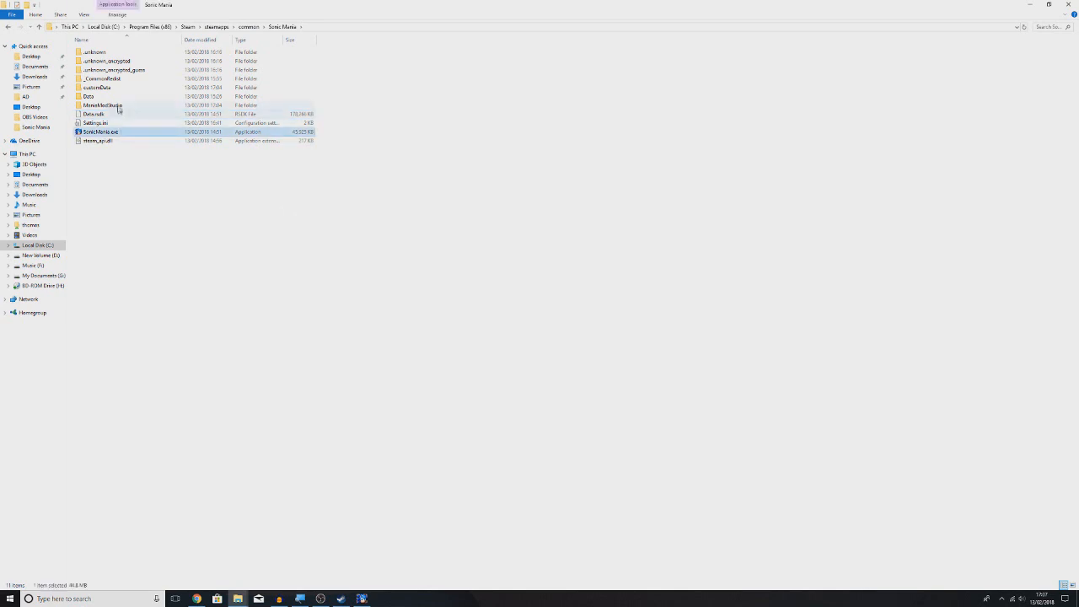
pyautogui.click(116, 100)
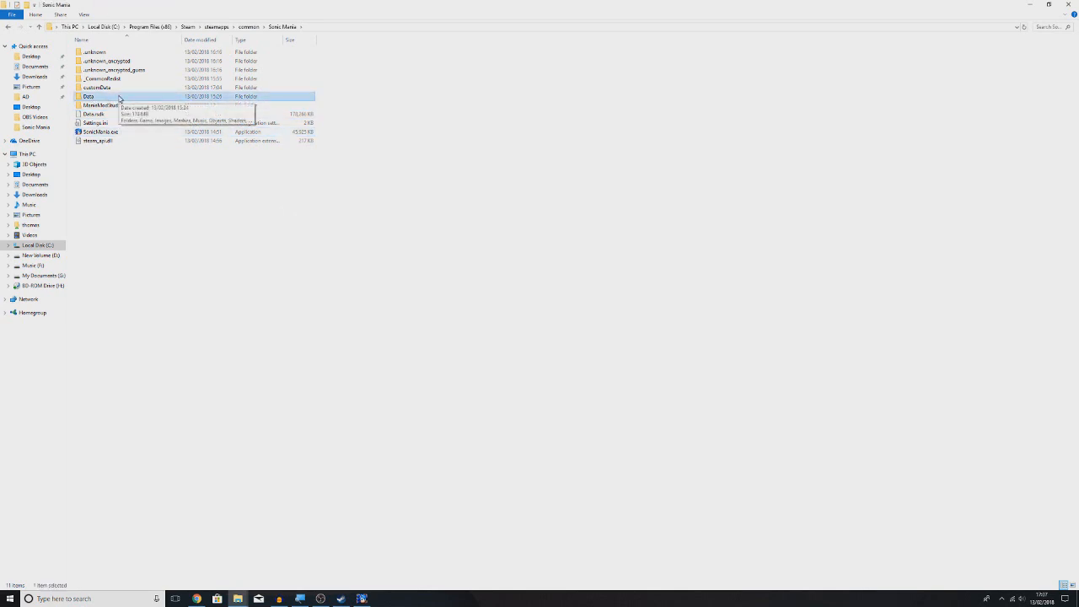
# Rename Data.rsdk in the Sonic Mania folder to DataOriginal.rsdk
pyautogui.click(102, 116)
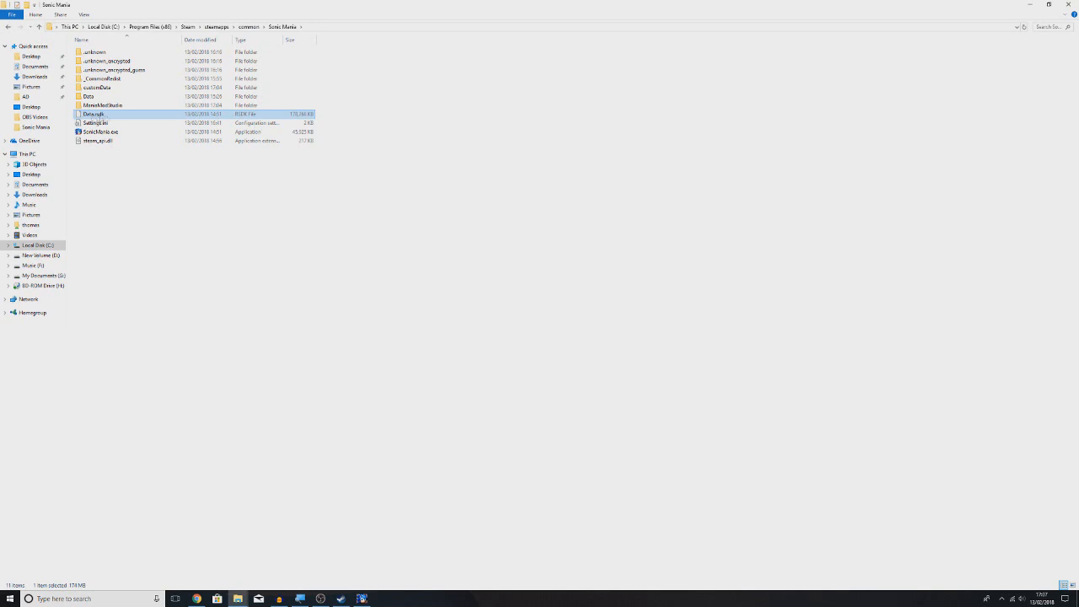
pyautogui.click(91, 116)
pyautogui.write('Original')
pyautogui.press('Return')
pyautogui.click(181, 198)
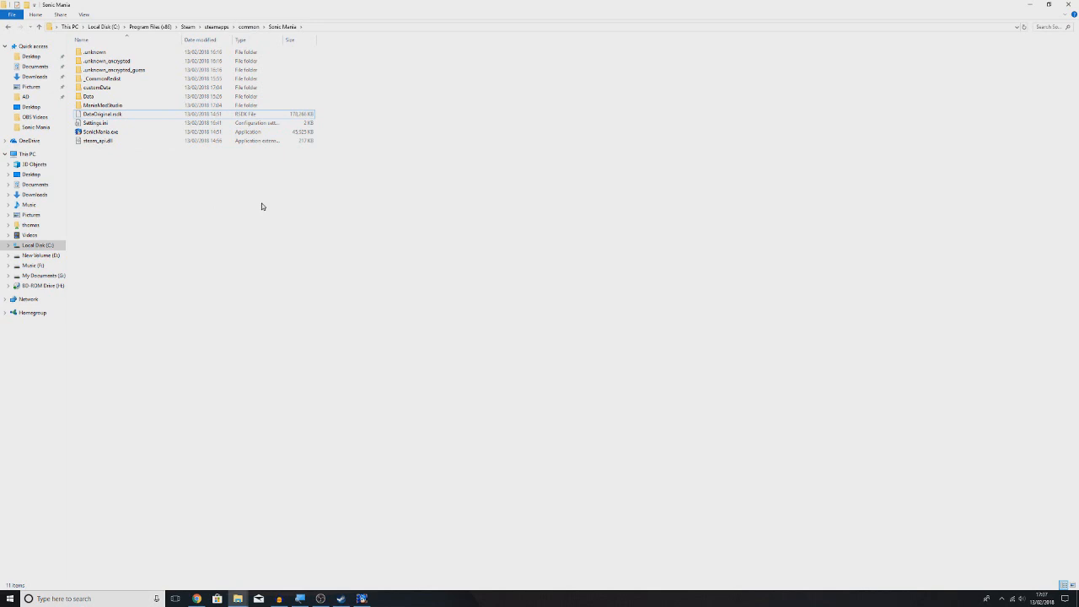
# Look over the subfolders of the extracted Data folder and return to the Sonic Mania folder
pyautogui.click(94, 98)
pyautogui.doubleClick(94, 98)
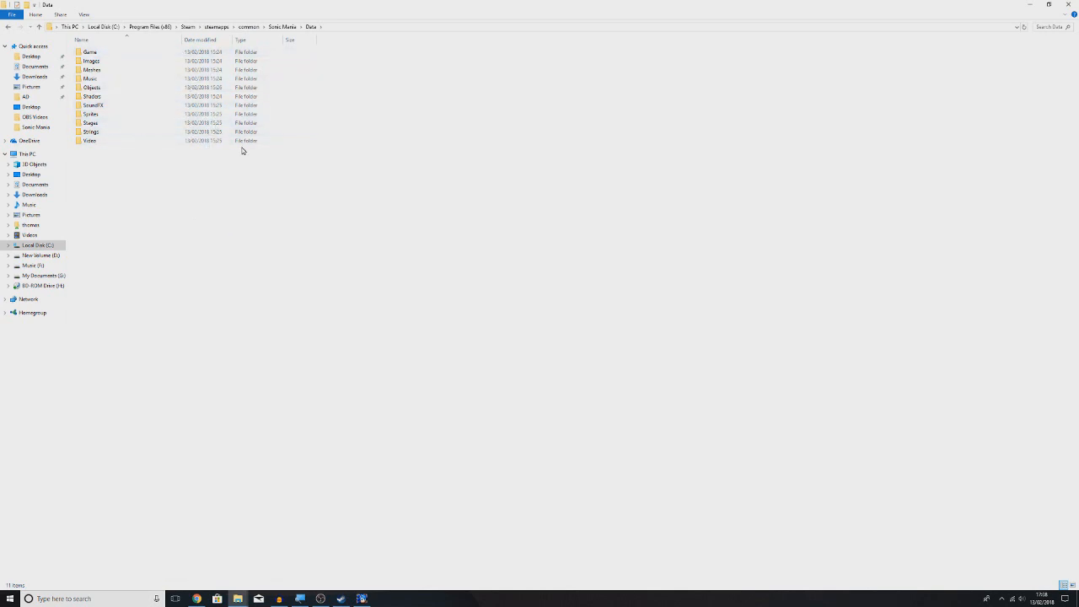
pyautogui.press('BackSpace')
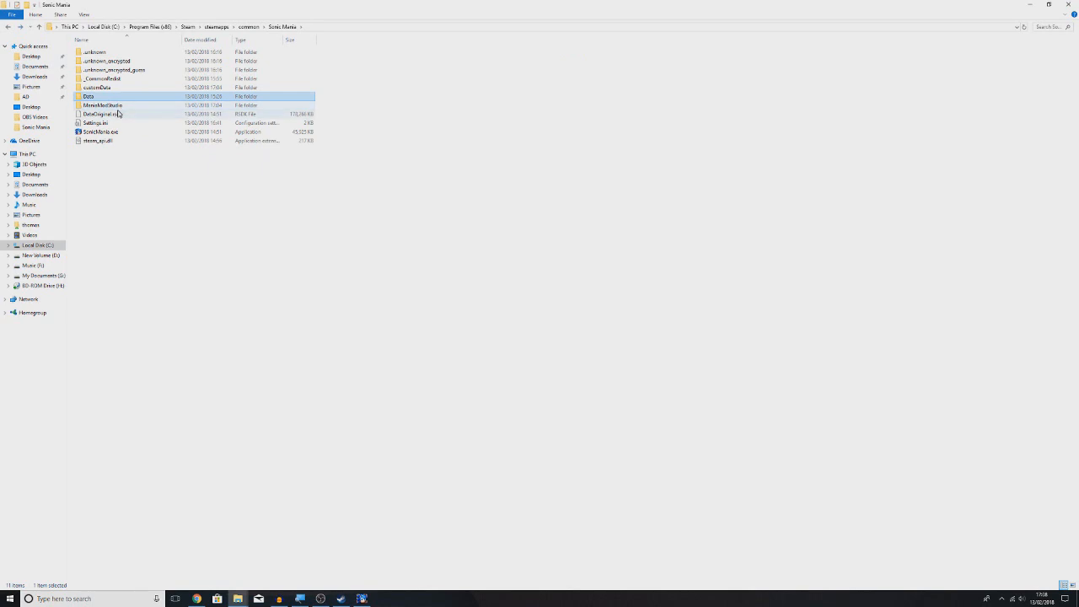
pyautogui.click(20, 26)
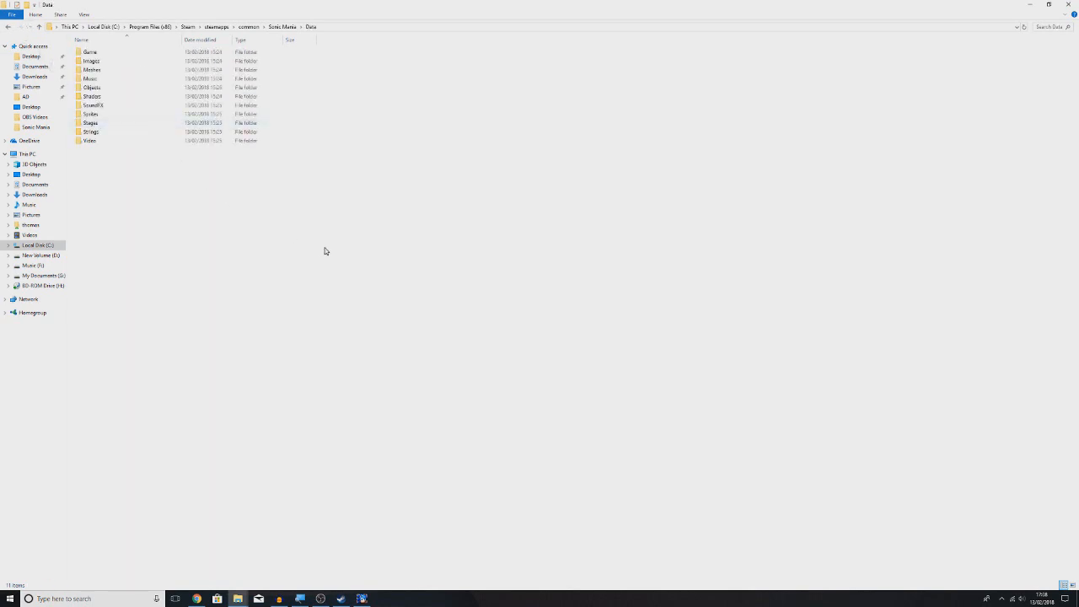
pyautogui.press('BackSpace')
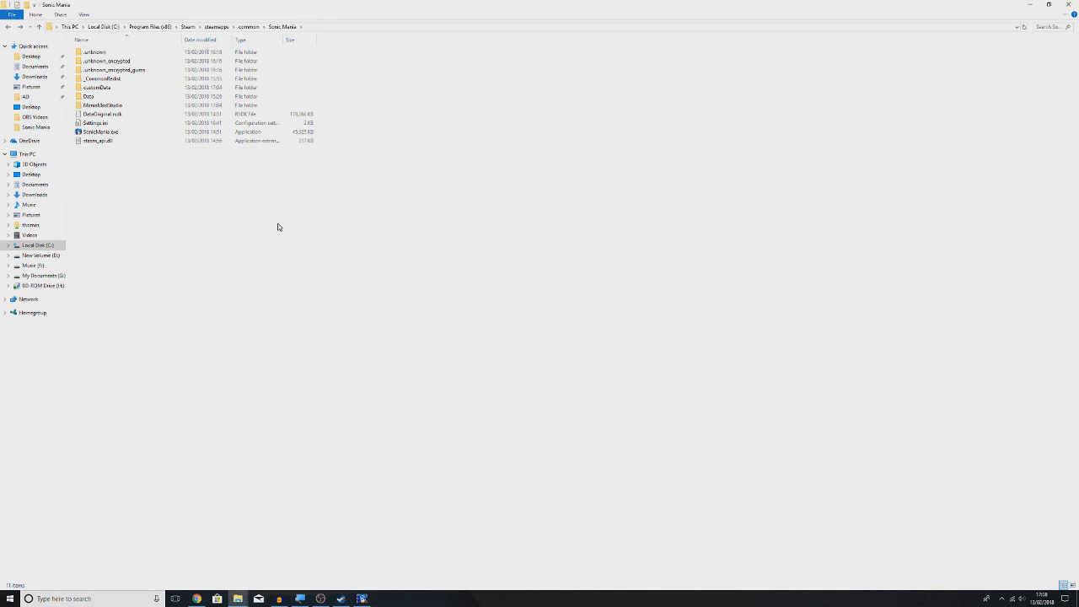
# Switch to Chrome and view the OtherworldBob ManiacEditor releases page on GitHub, locating the v0.2.21.5 zip
pyautogui.click(197, 599)
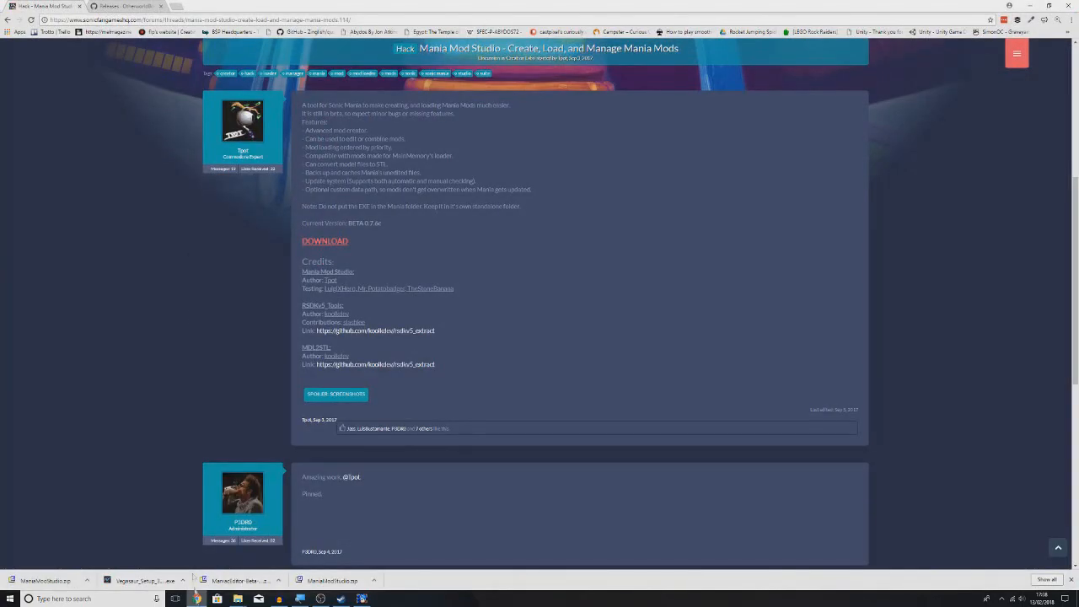
pyautogui.click(159, 5)
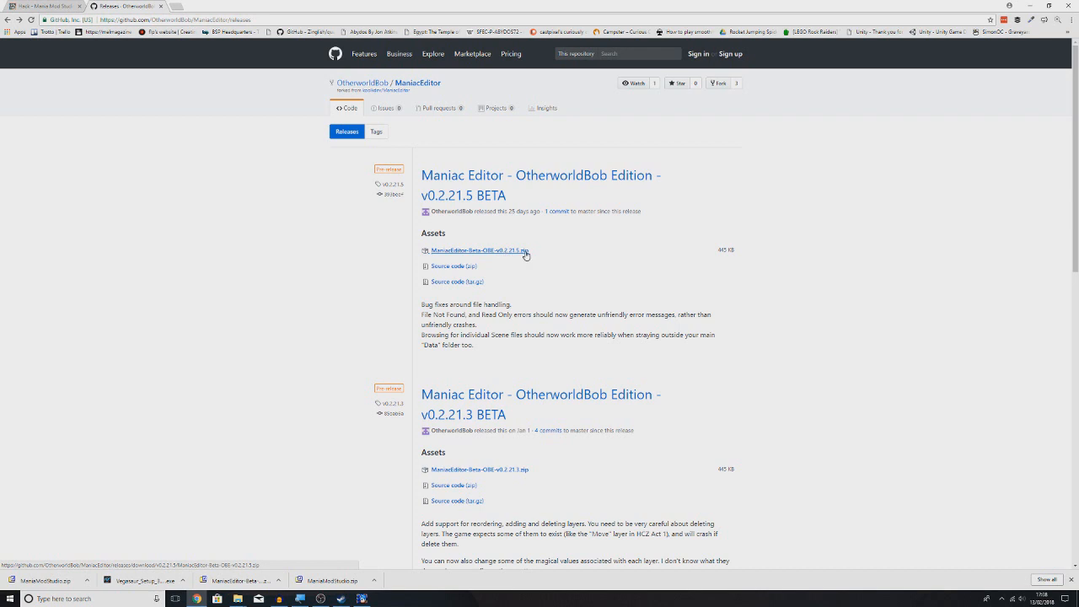
pyautogui.click(253, 569)
# Switch to File Explorer and cut ManiacEditor-Beta-OBE-v0.2.21.5.zip from the ManiaDownloads folder
pyautogui.moveTo(239, 599)
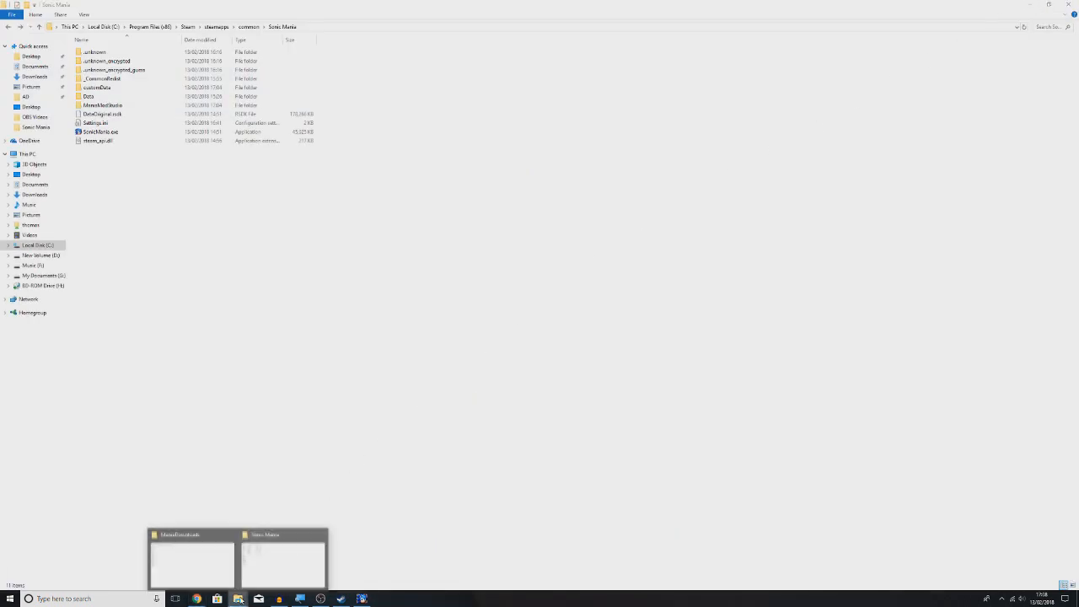
pyautogui.click(200, 570)
pyautogui.click(140, 51)
pyautogui.rightClick(140, 51)
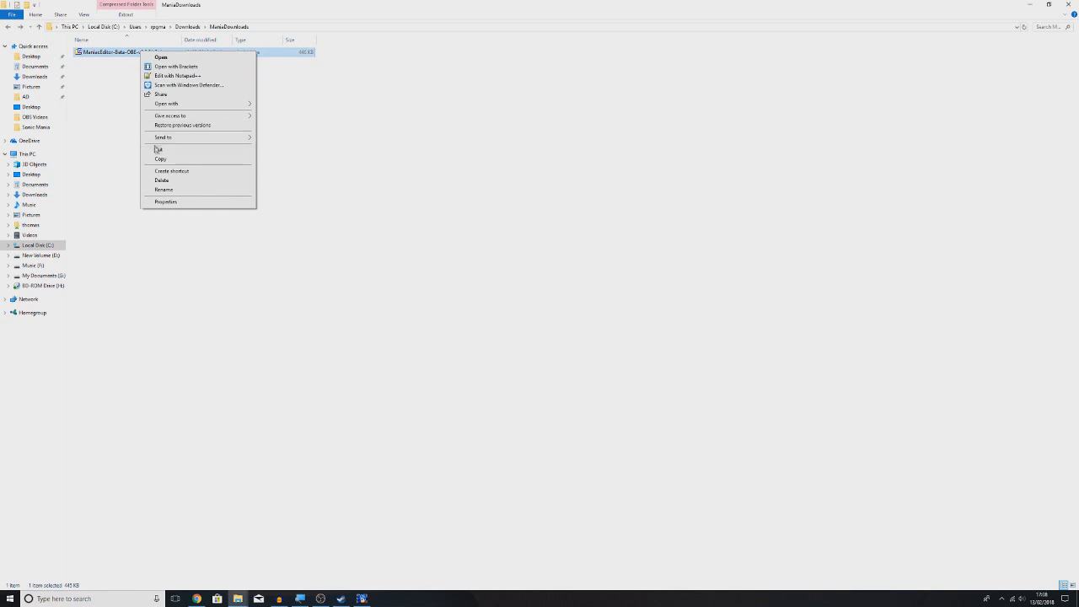
pyautogui.click(156, 148)
# Return to the Sonic Mania folder and go into ManiaModStudio\Tools
pyautogui.moveTo(238, 598)
pyautogui.click(274, 570)
pyautogui.rightClick(156, 162)
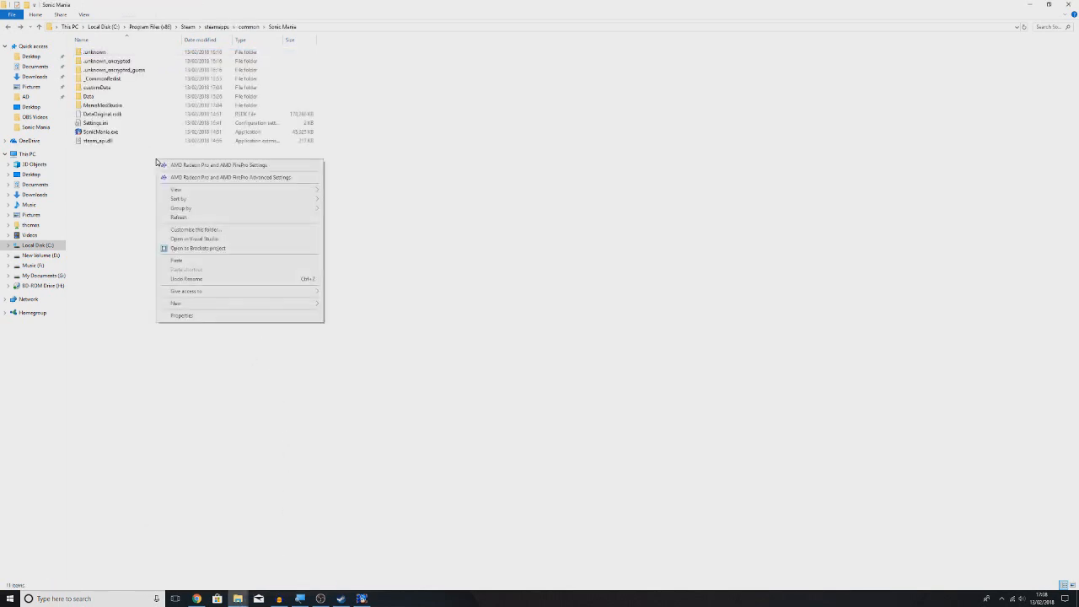
pyautogui.click(174, 207)
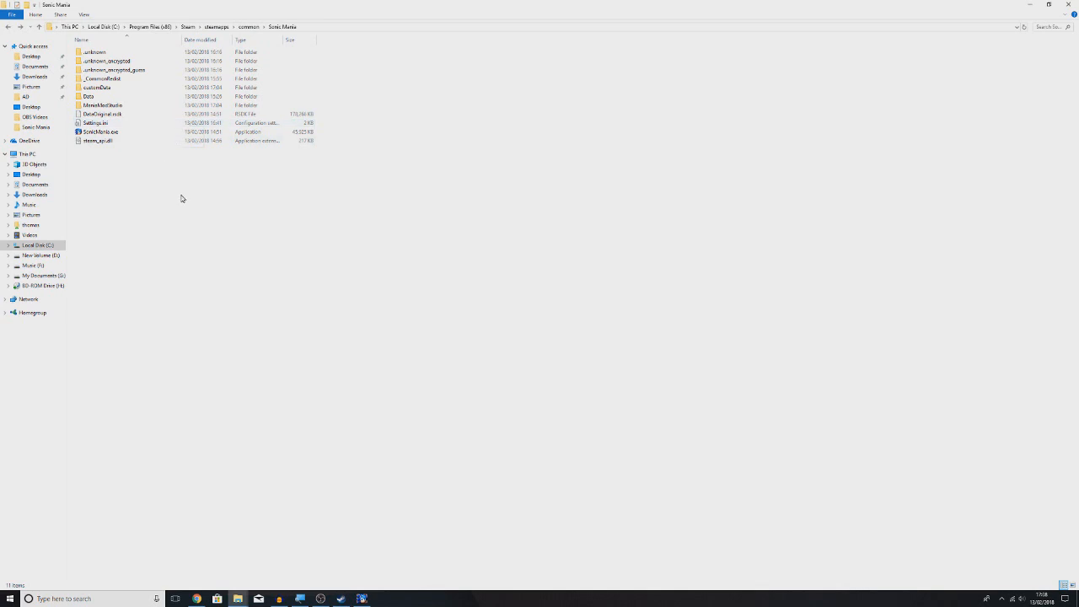
pyautogui.doubleClick(137, 105)
pyautogui.doubleClick(130, 54)
# Create a folder named ManiacEditor in the Tools folder and open it
pyautogui.rightClick(140, 142)
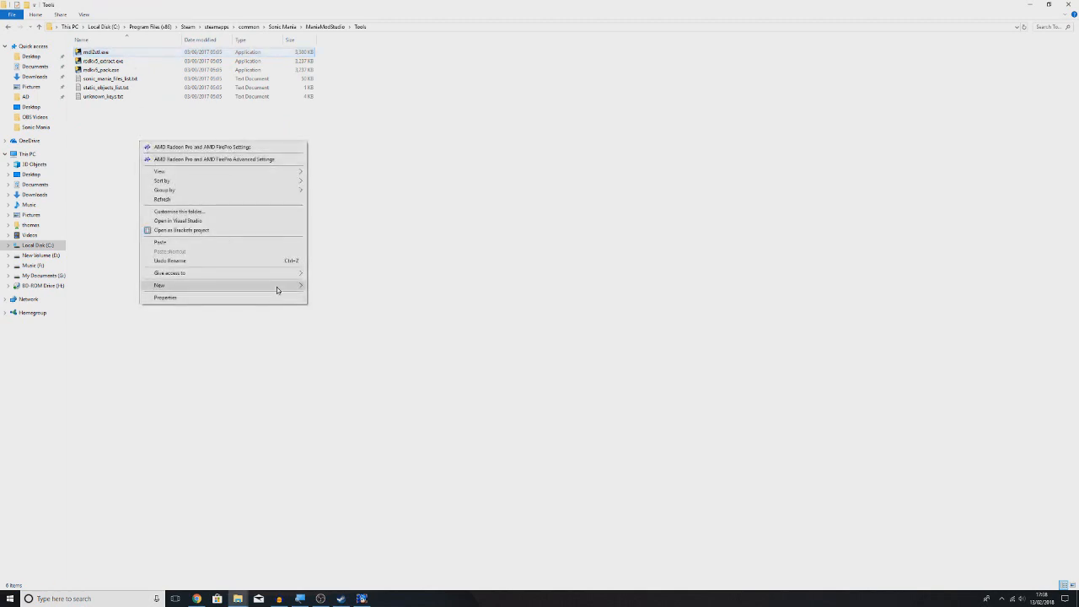
pyautogui.moveTo(276, 290)
pyautogui.click(337, 287)
pyautogui.write('M')
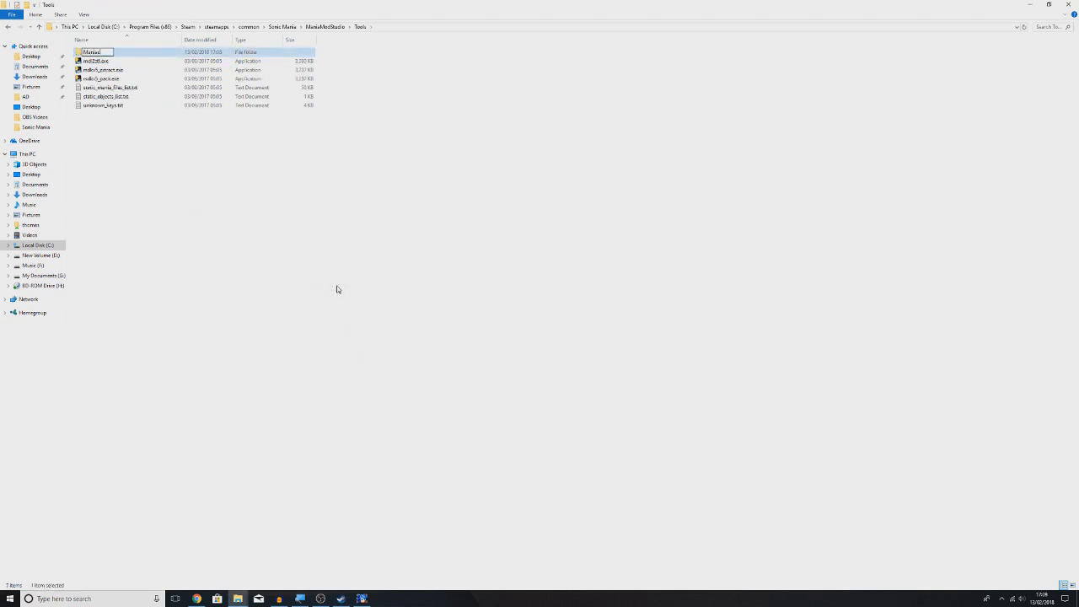
pyautogui.write('aniacEditor')
pyautogui.press('Return')
pyautogui.press('Return')
# Paste the Maniac Editor zip into the ManiacEditor folder and extract all its files there
pyautogui.rightClick(223, 175)
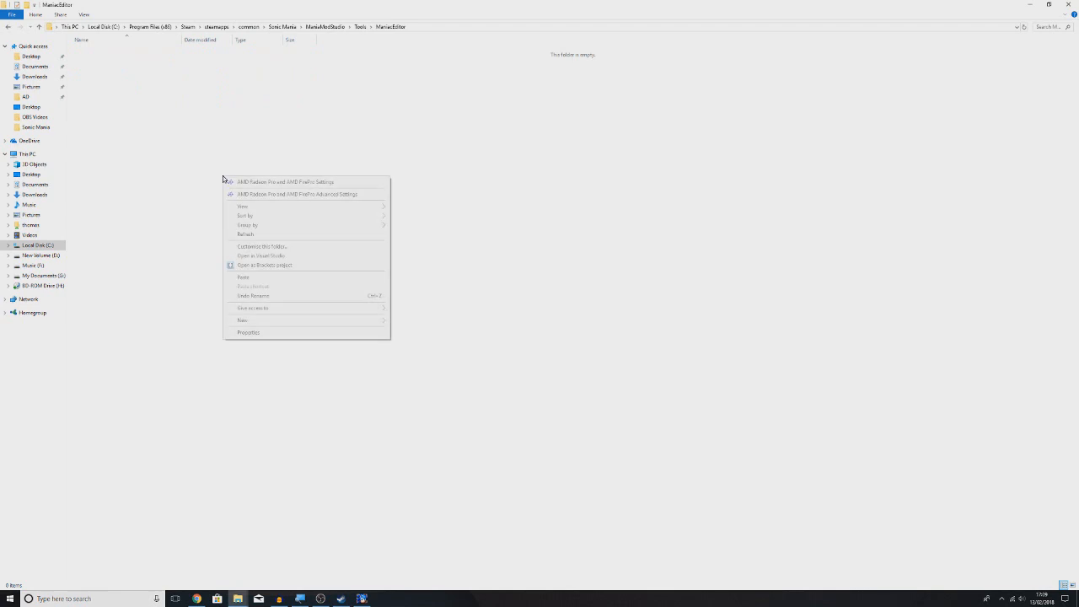
pyautogui.click(253, 276)
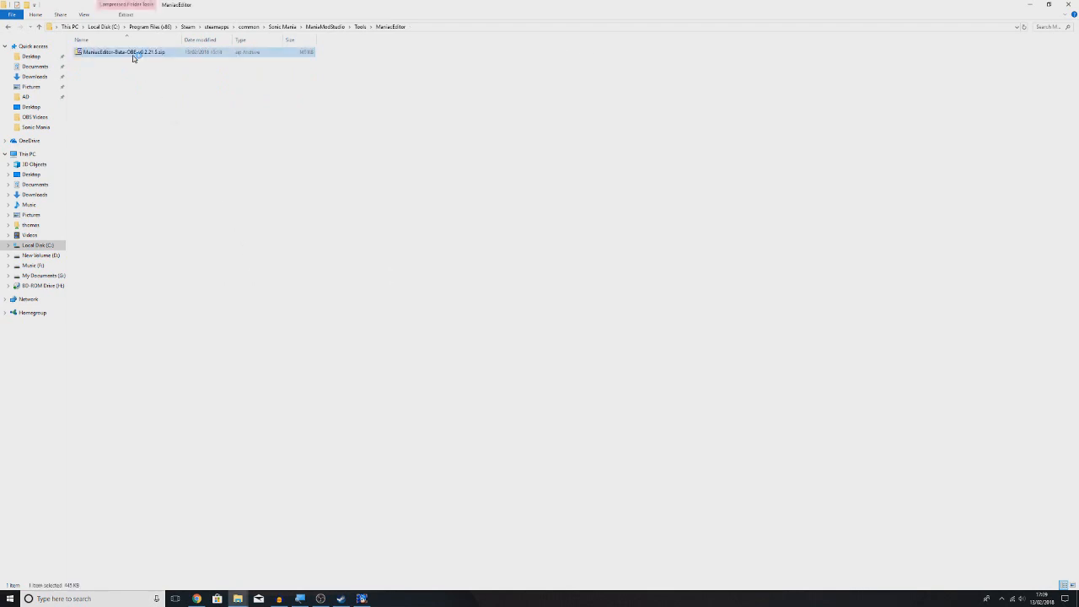
pyautogui.doubleClick(132, 58)
pyautogui.click(279, 156)
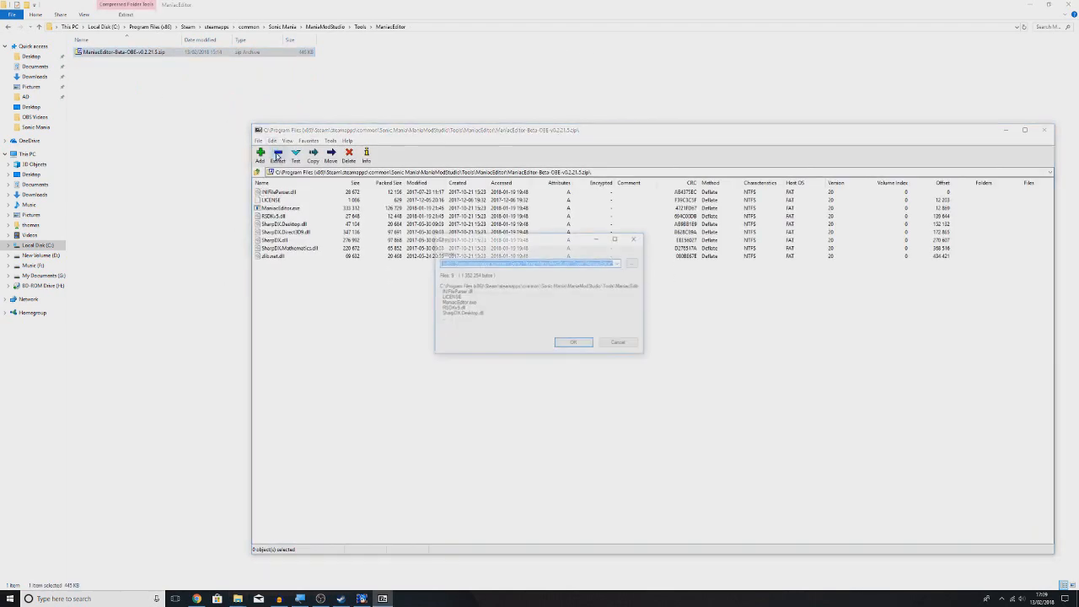
pyautogui.click(573, 342)
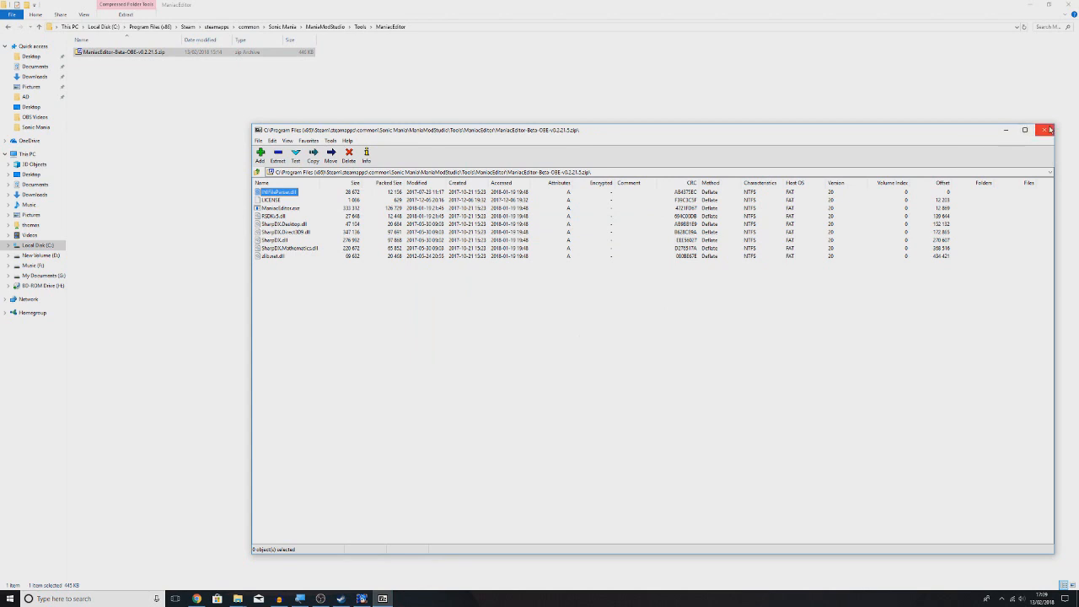
# Close the archive window and launch ManiacEditor.exe from the ManiacEditor folder
pyautogui.click(1049, 129)
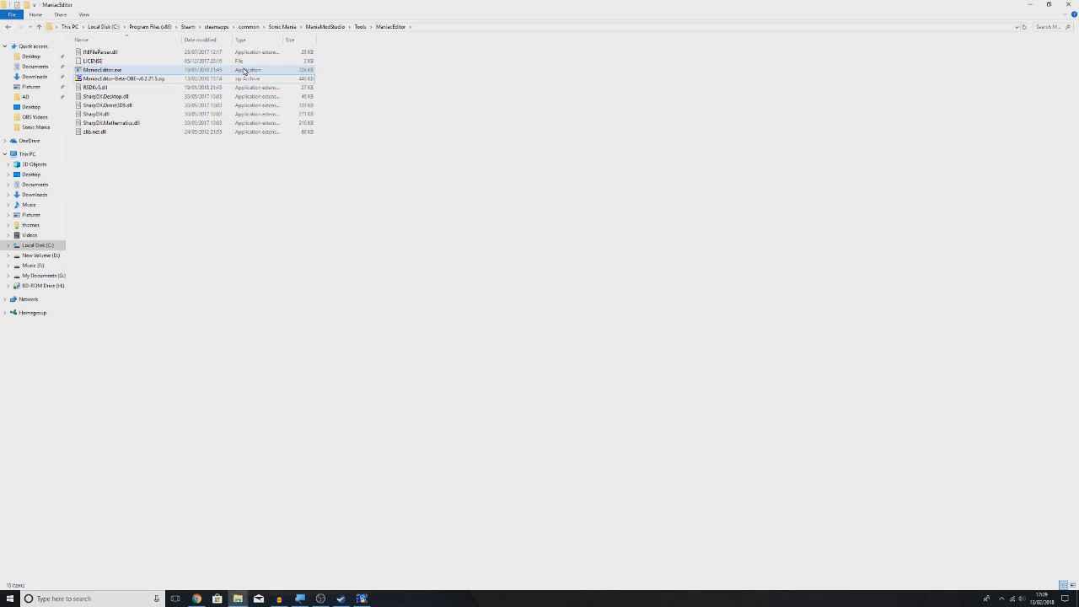
pyautogui.click(111, 72)
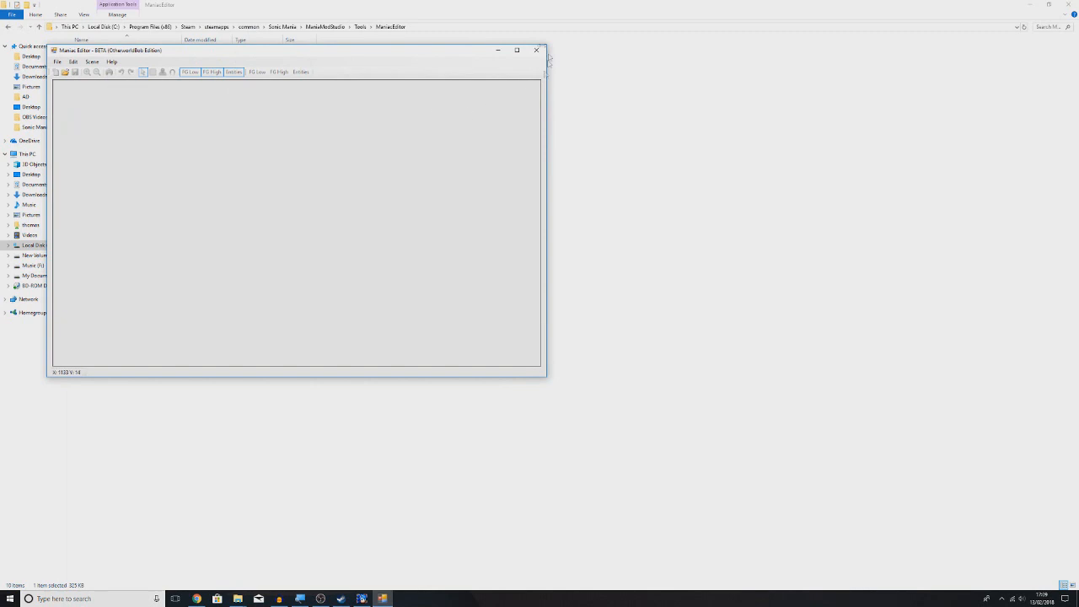
pyautogui.moveTo(281, 55); pyautogui.dragTo(457, 88)
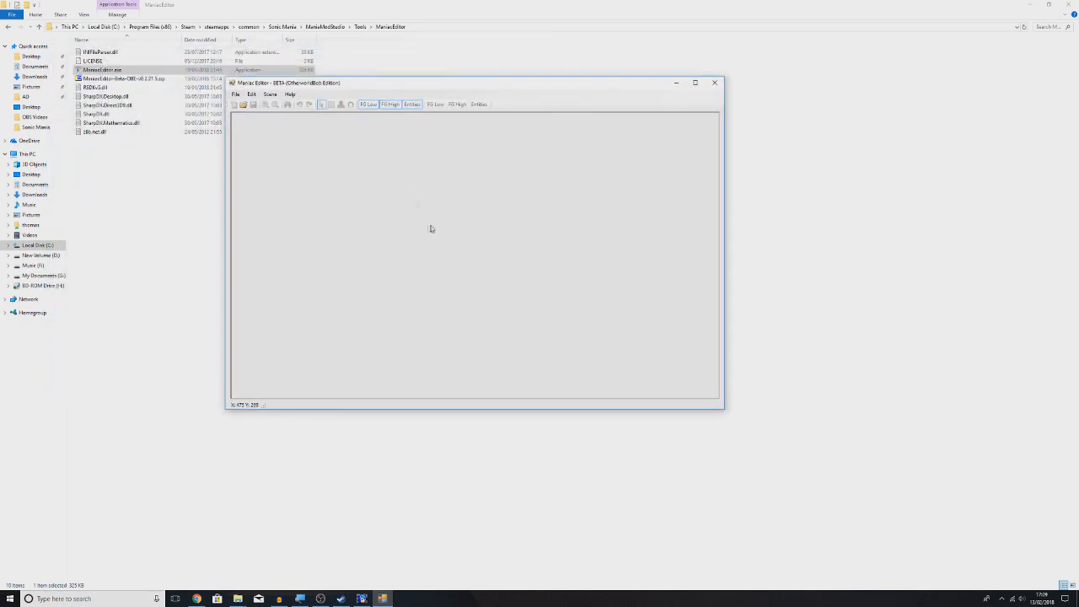
# Start opening a scene and choose the Data folder inside Sonic Mania as the data folder
pyautogui.click(243, 106)
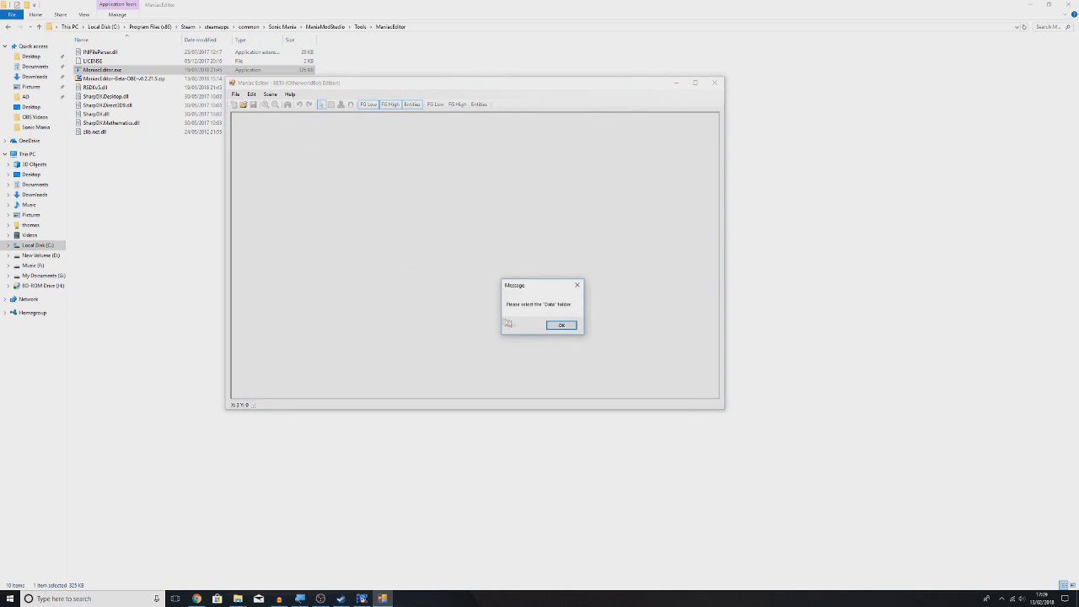
pyautogui.click(571, 325)
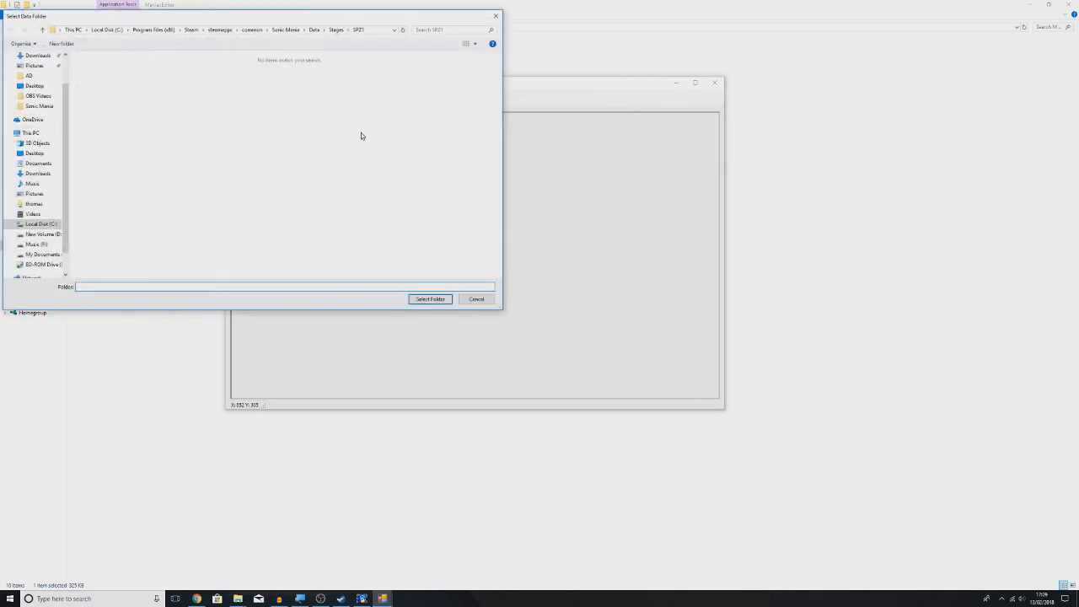
pyautogui.click(286, 30)
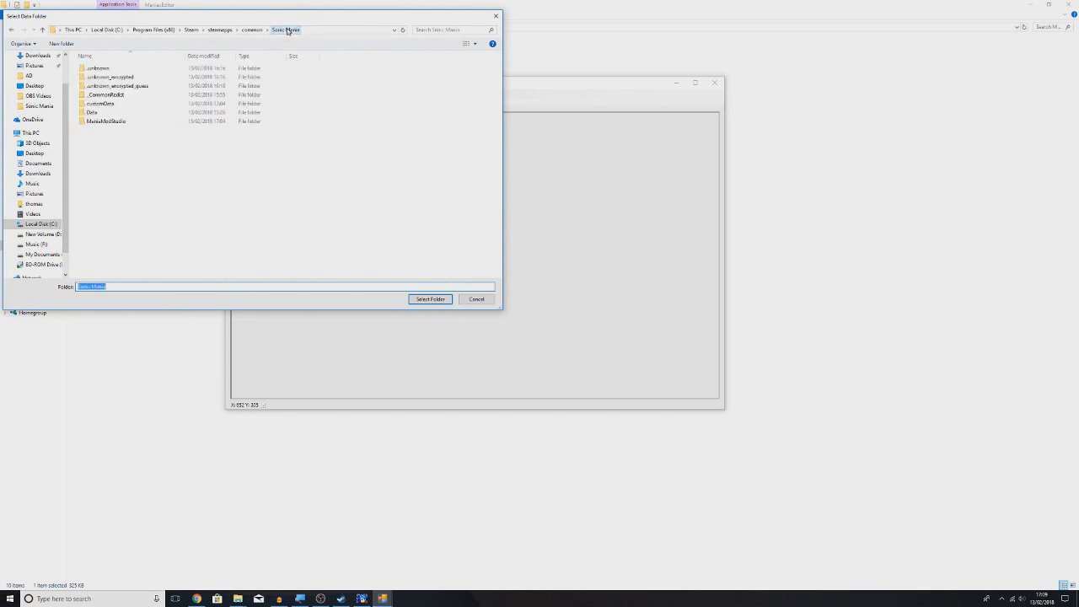
pyautogui.click(115, 113)
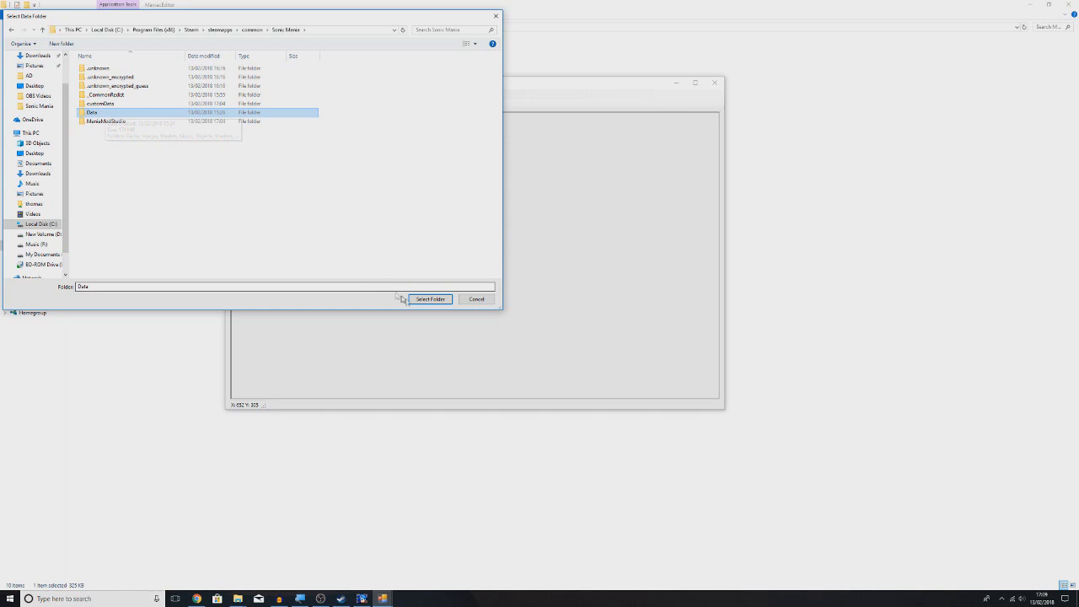
pyautogui.click(425, 301)
# Load Studiopolis Zone 1 (SPZ1/Scene1.bin) from the Mania Mode scenes and maximize the editor window
pyautogui.moveTo(236, 67); pyautogui.dragTo(472, 153)
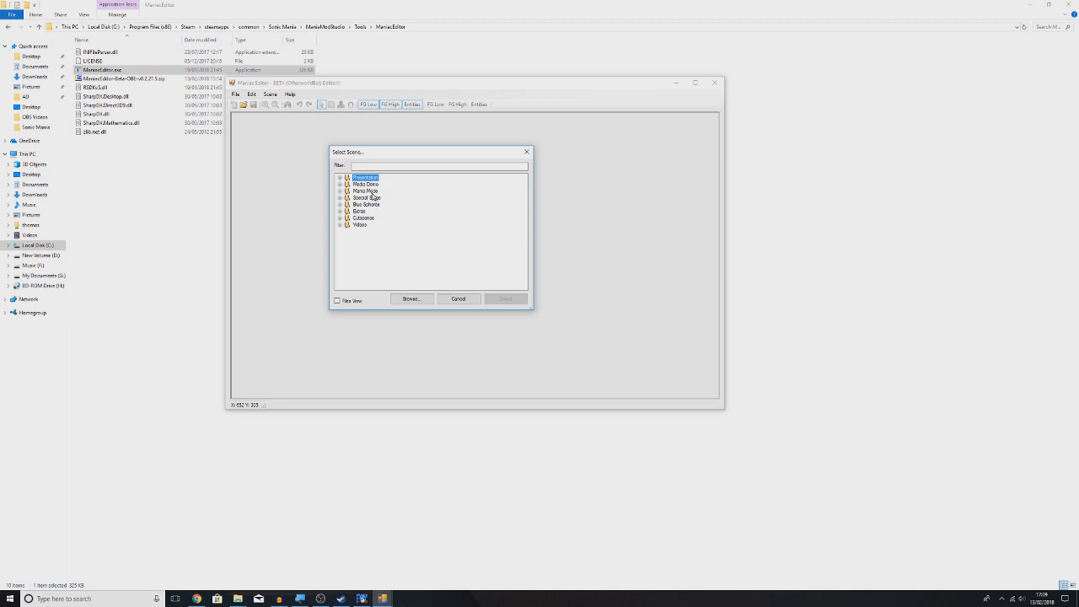
pyautogui.doubleClick(372, 191)
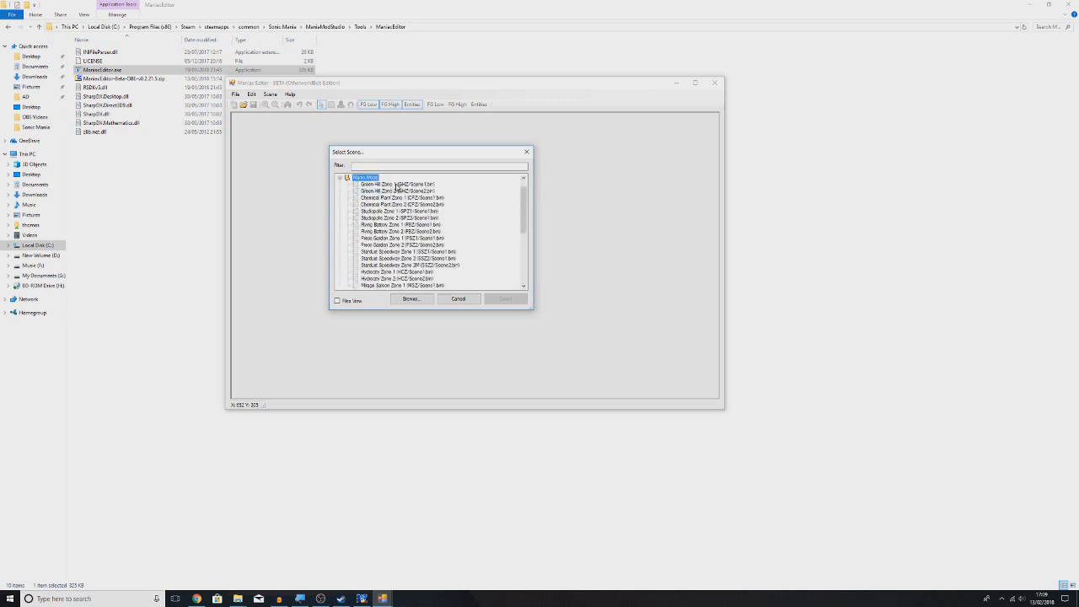
pyautogui.click(399, 185)
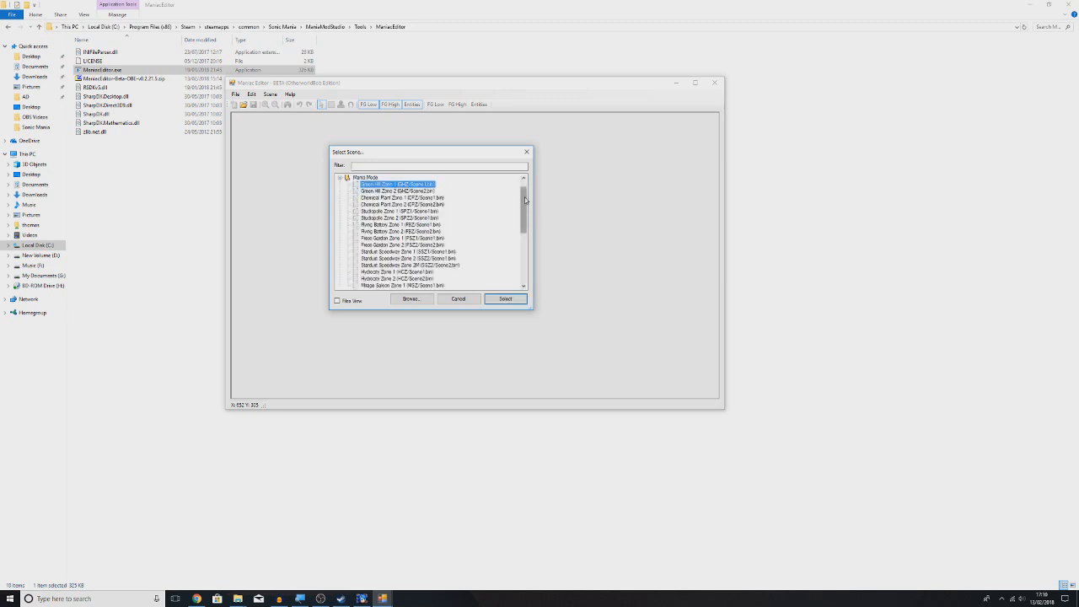
pyautogui.moveTo(526, 207)
pyautogui.mouseDown()
pyautogui.moveTo(522, 247)
pyautogui.moveTo(525, 209)
pyautogui.mouseUp()
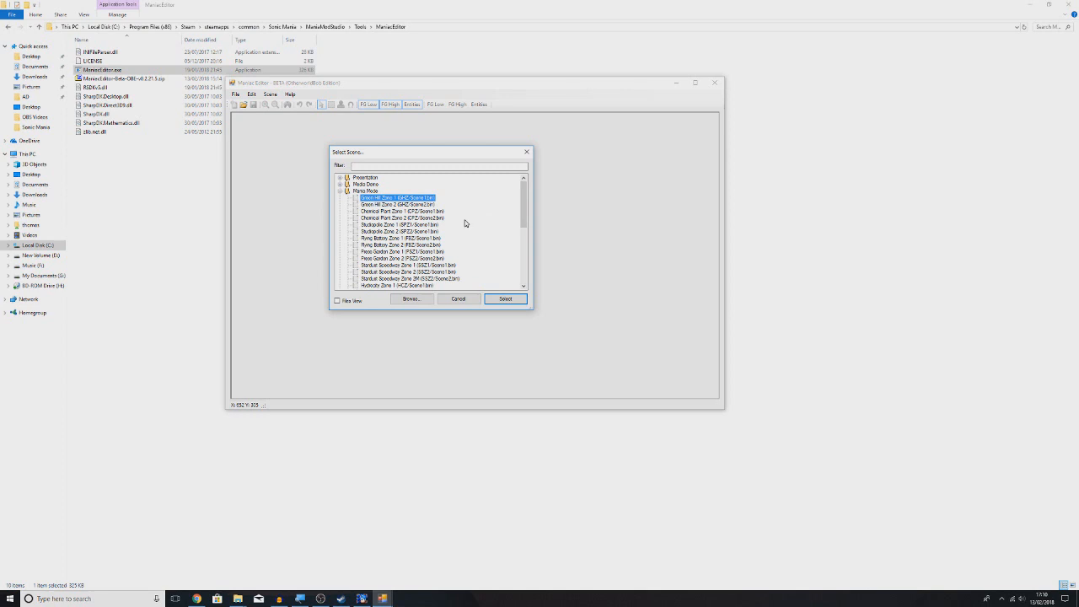
pyautogui.click(428, 225)
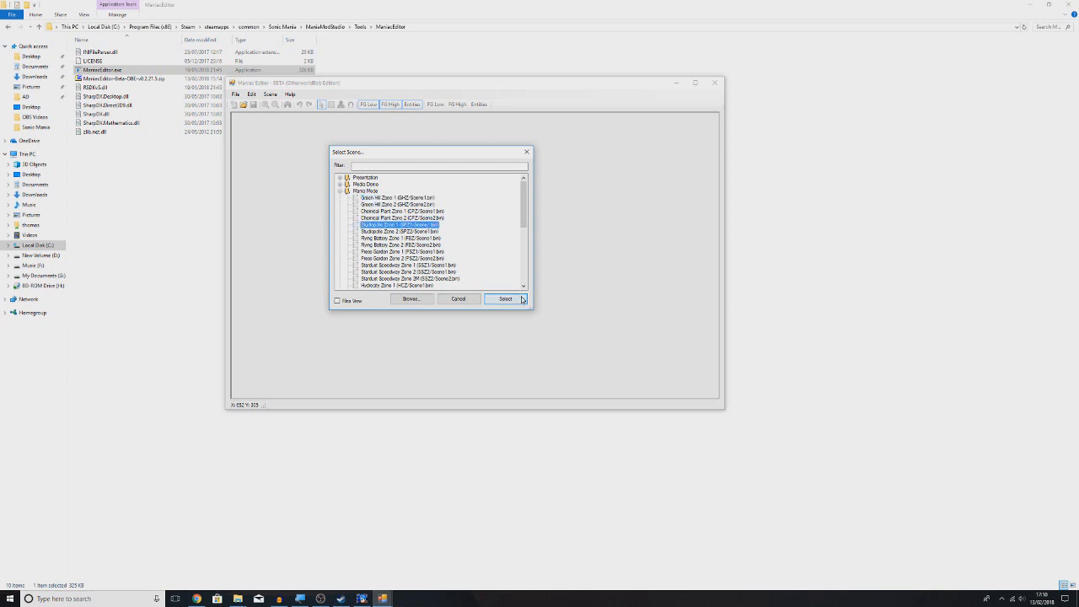
pyautogui.click(505, 300)
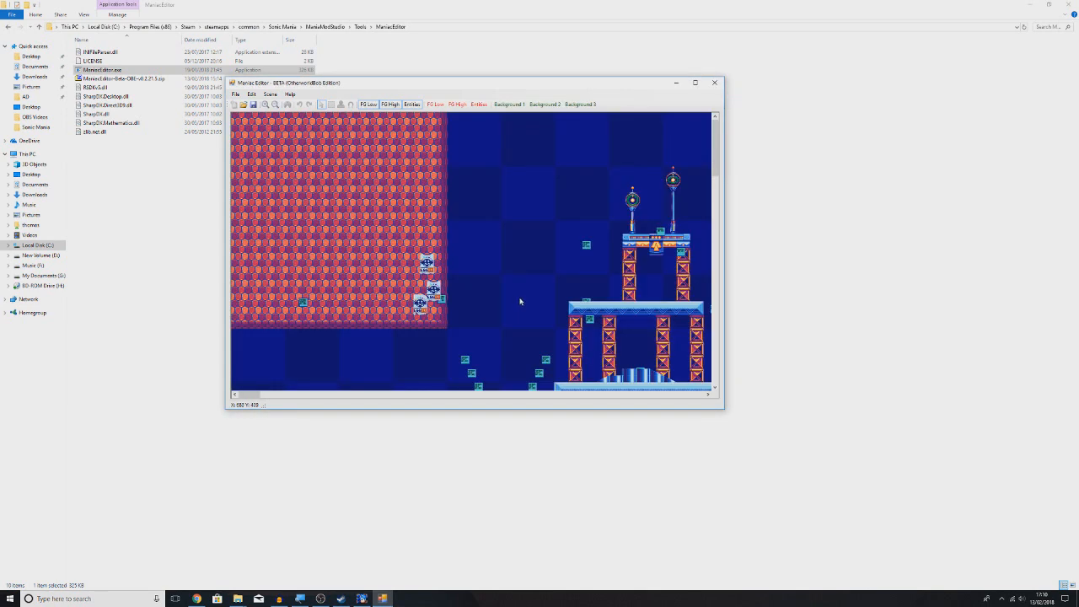
pyautogui.click(696, 82)
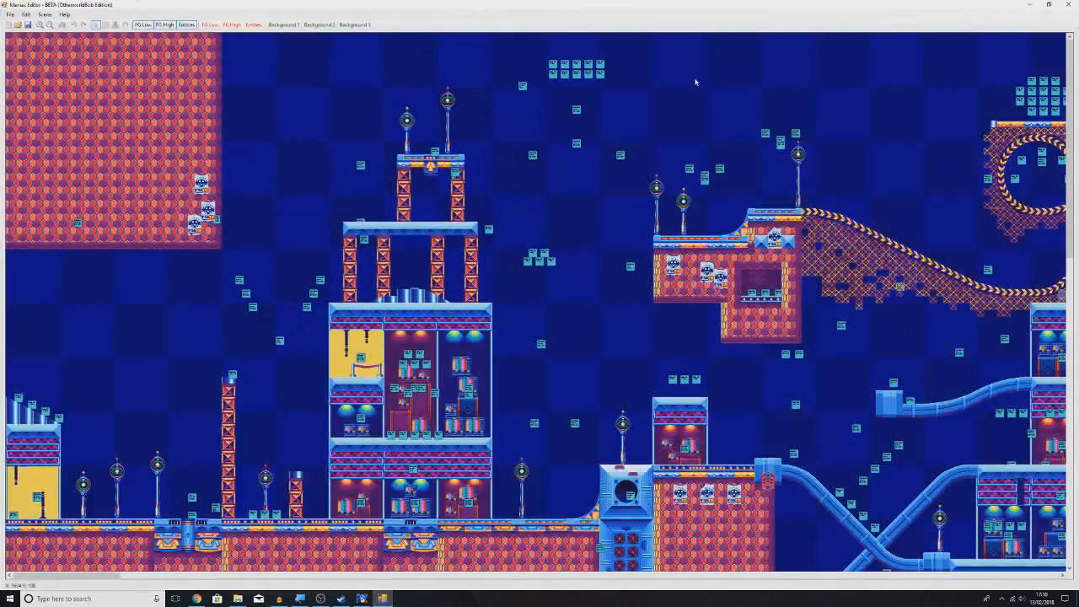
# Examine the Studiopolis Zone 1 level layout and its entities at different zoom levels
pyautogui.middleClick(521, 207)
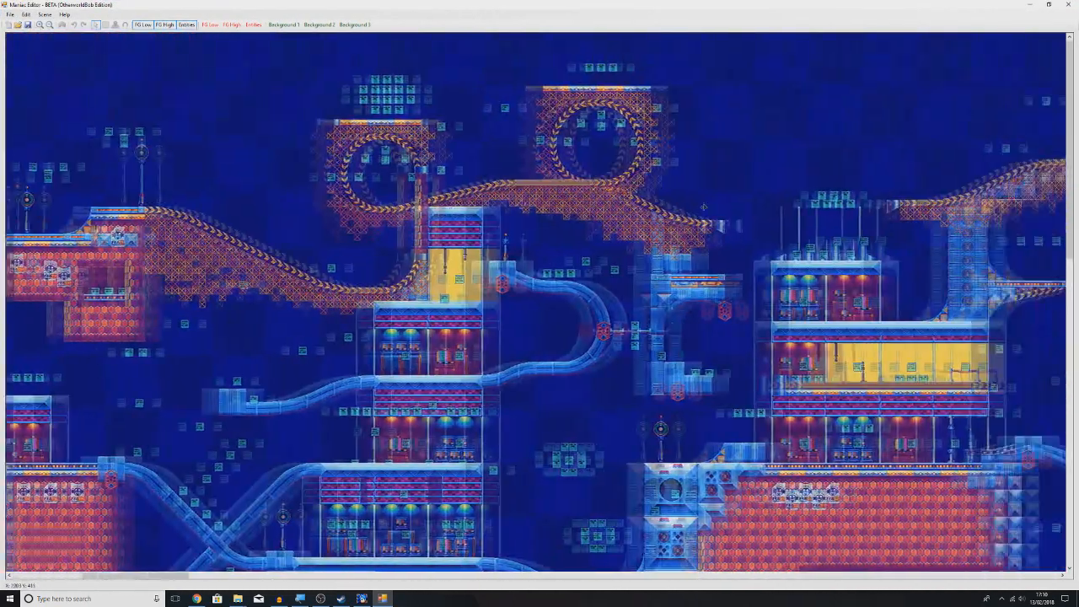
pyautogui.middleClick(665, 215)
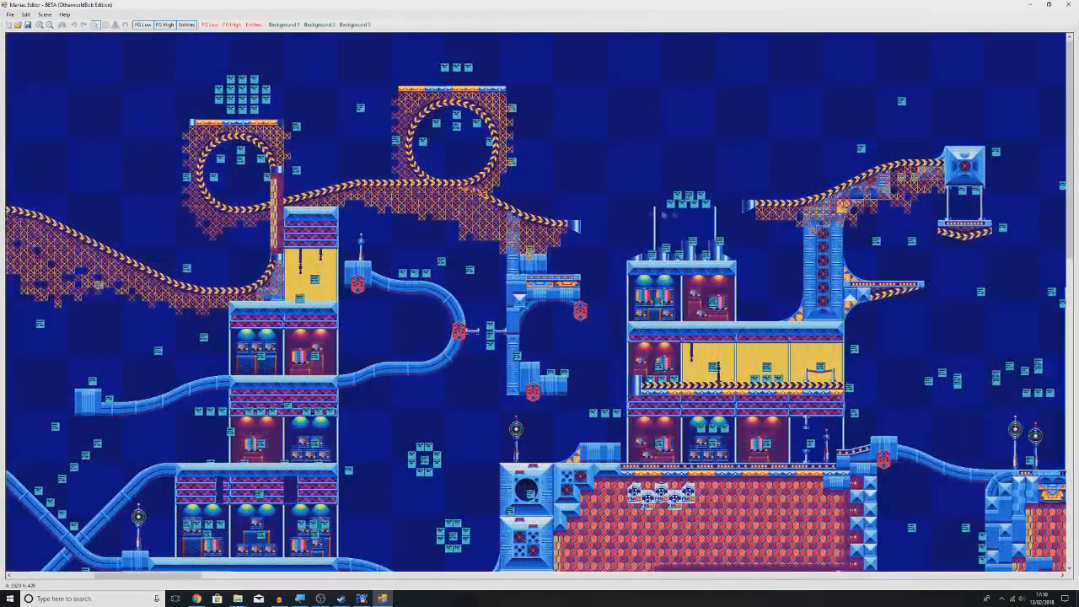
pyautogui.middleClick(337, 134)
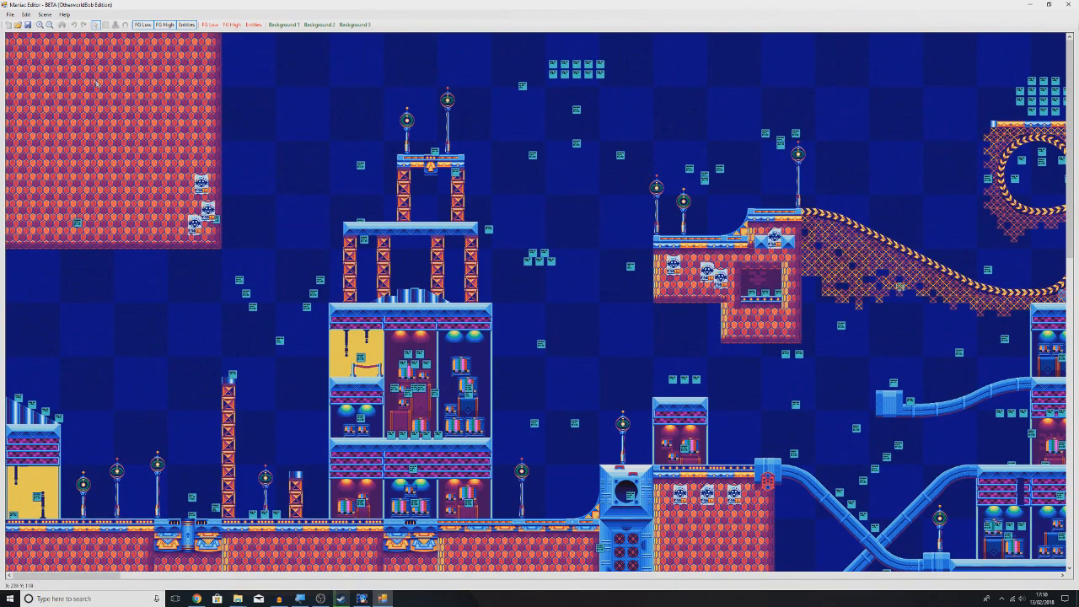
pyautogui.click(40, 25)
pyautogui.click(41, 26)
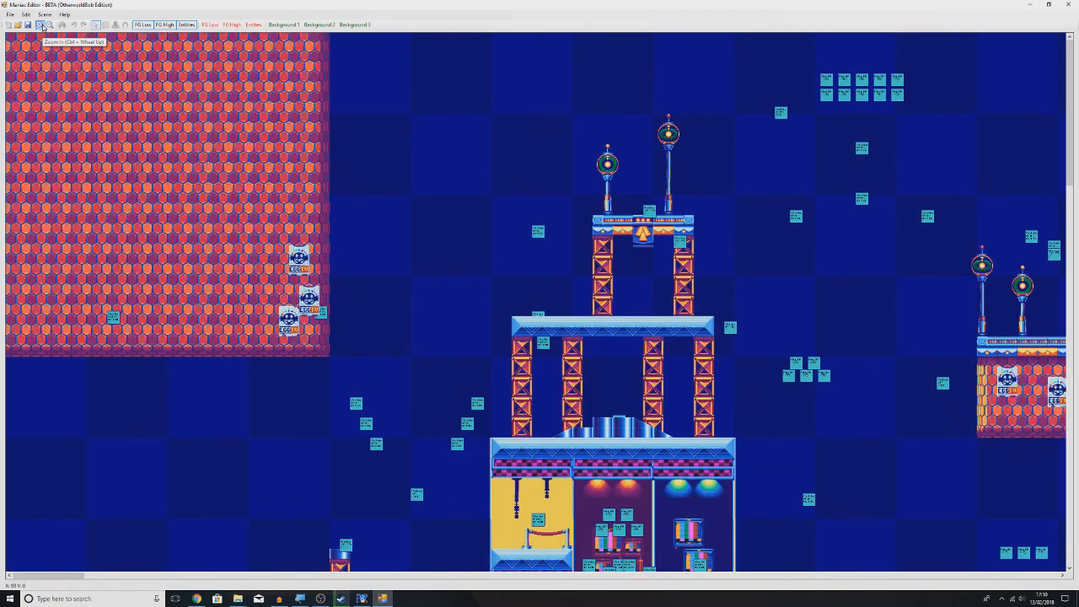
pyautogui.click(50, 25)
pyautogui.click(50, 26)
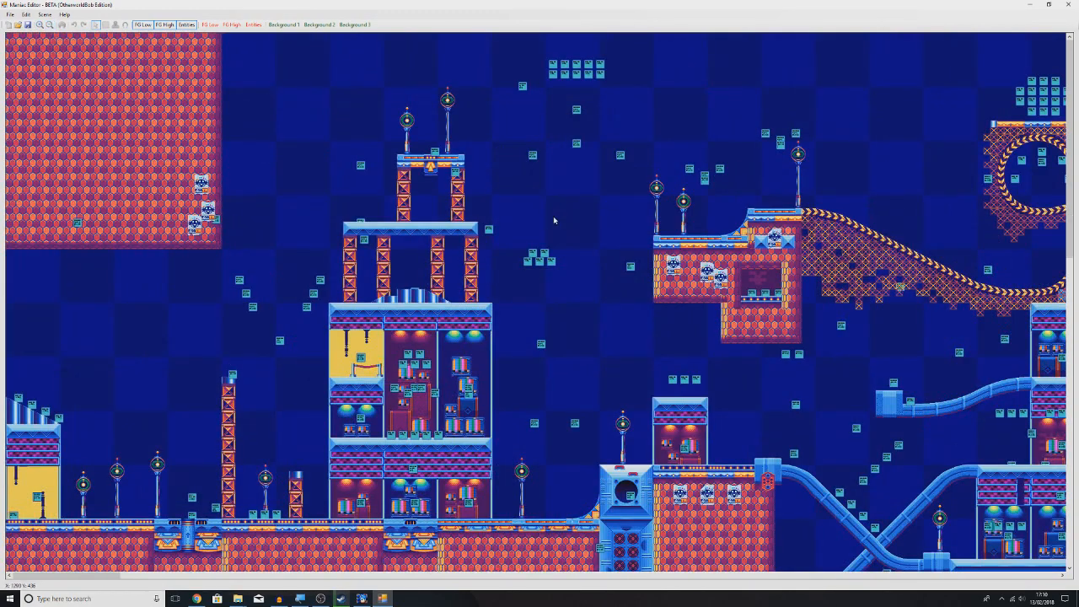
pyautogui.scroll(2, 565, 239)
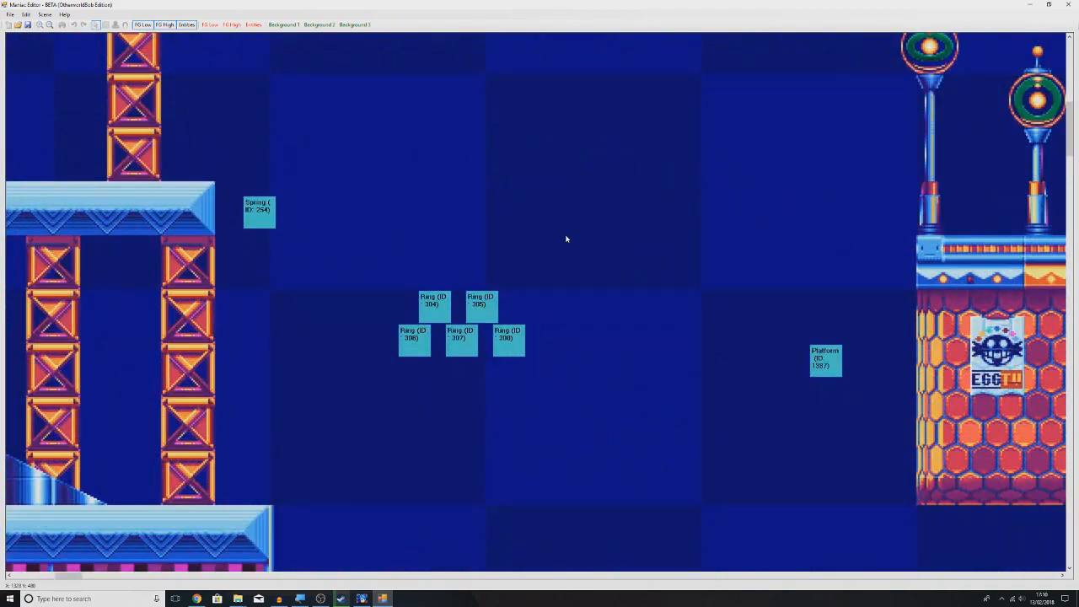
pyautogui.scroll(-4, 565, 238)
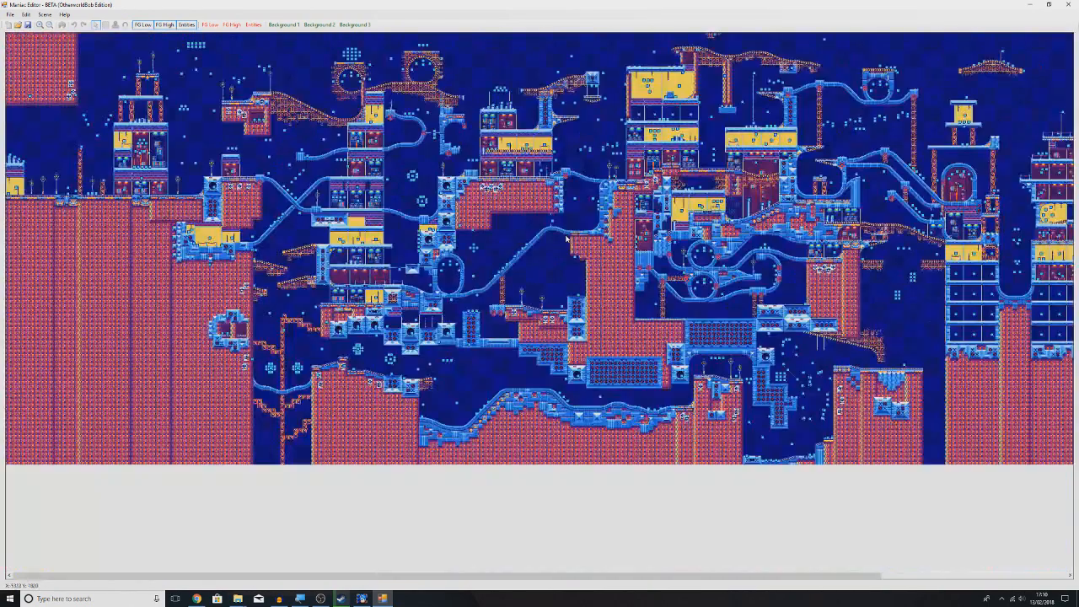
pyautogui.scroll(-2, 326, 191)
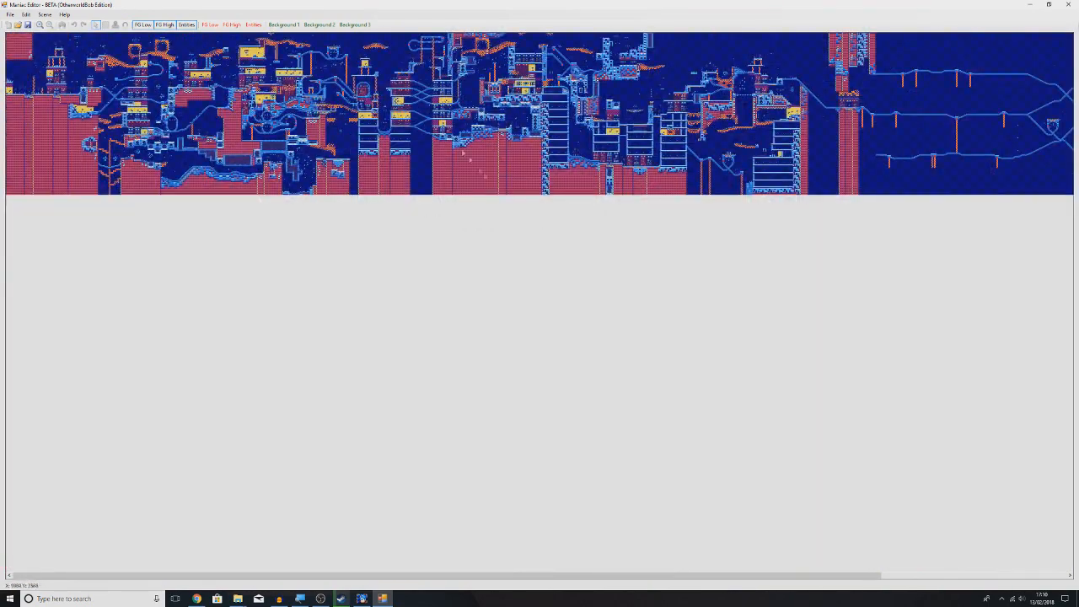
pyautogui.scroll(5, 317, 128)
pyautogui.scroll(5, 333, 151)
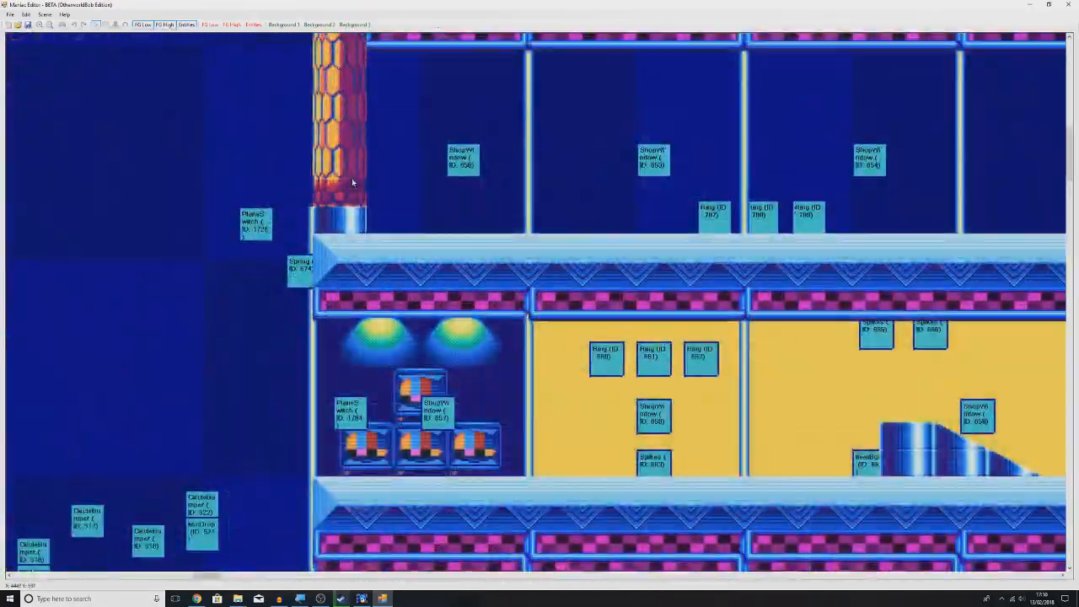
pyautogui.middleClick(212, 234)
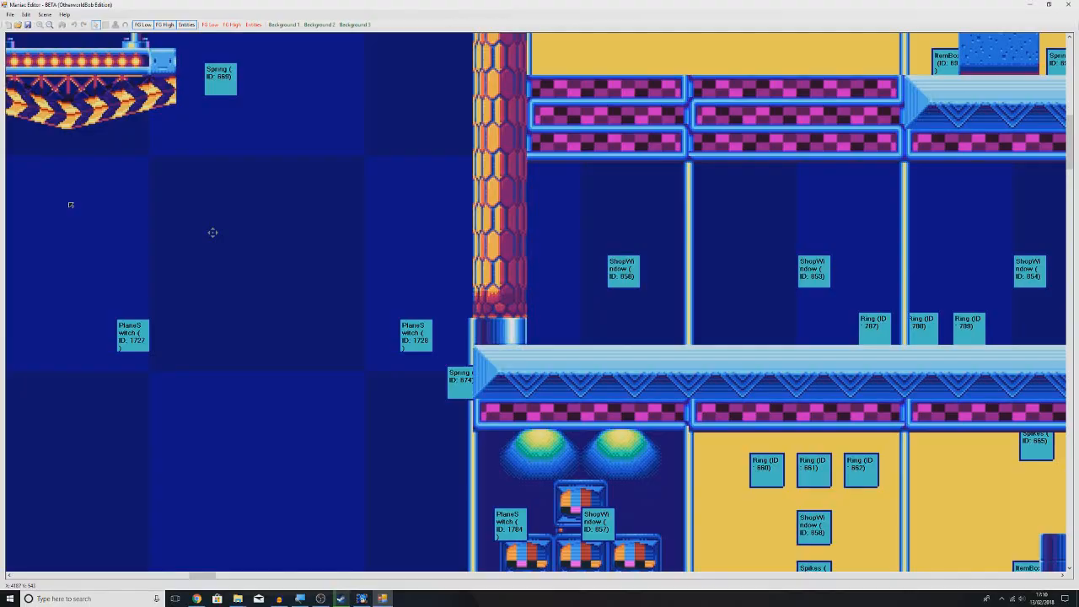
pyautogui.scroll(-2, 203, 225)
pyautogui.middleClick(173, 230)
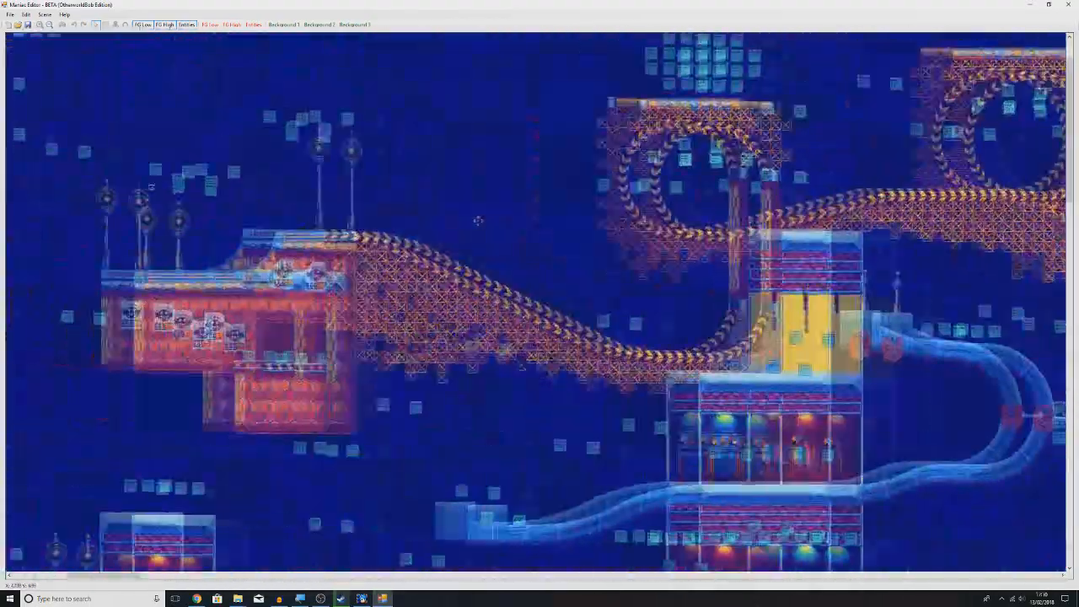
pyautogui.scroll(2, 503, 229)
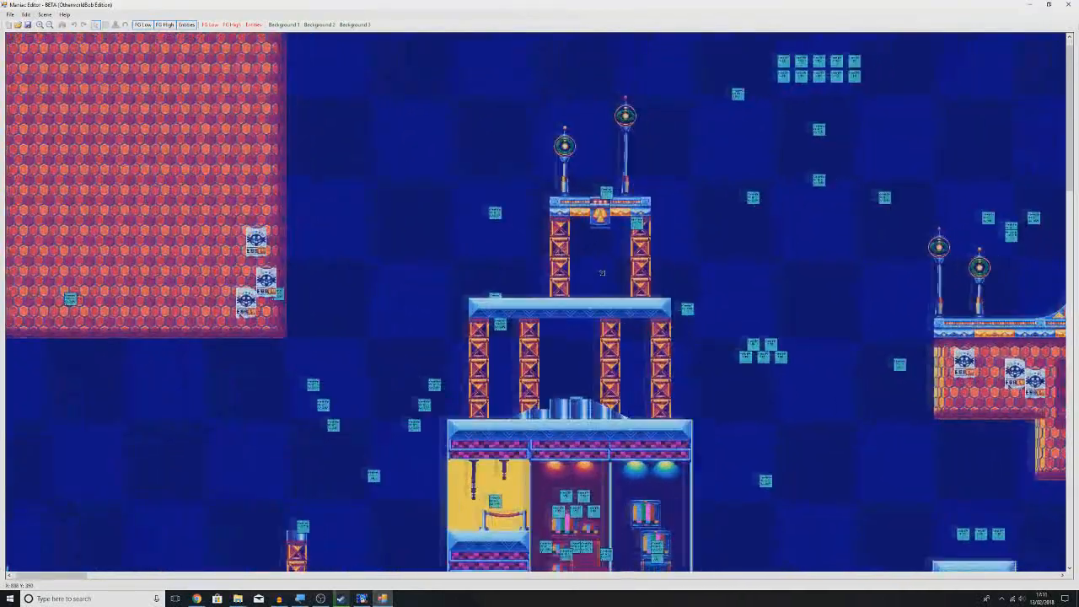
pyautogui.scroll(-2, 612, 269)
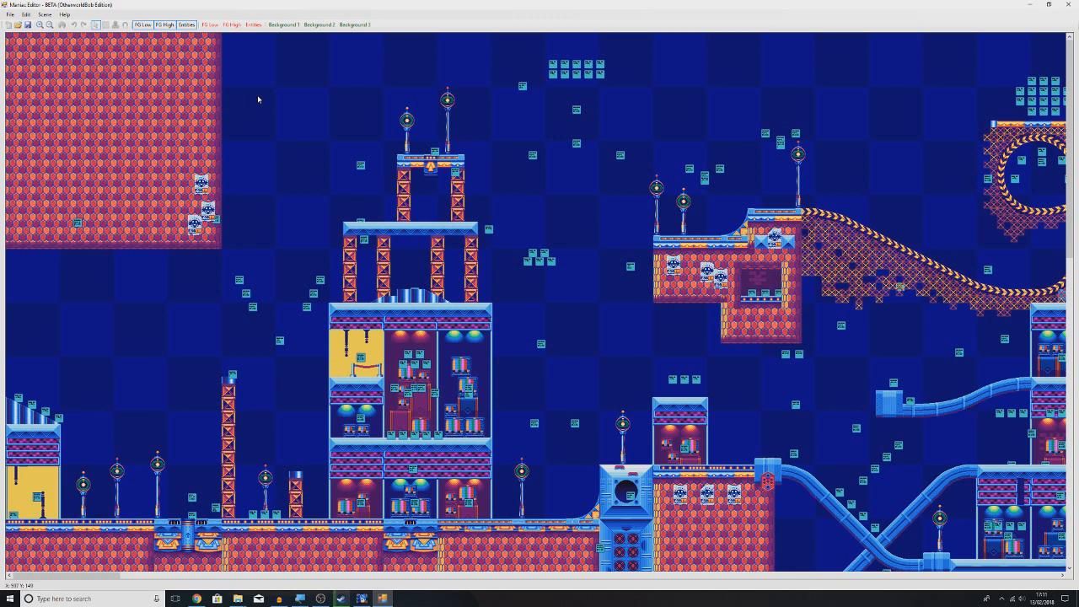
# Hide the FG Low, FG High and Entities layers, show all three again, and hide only Entities
pyautogui.click(145, 25)
pyautogui.click(164, 25)
pyautogui.click(188, 26)
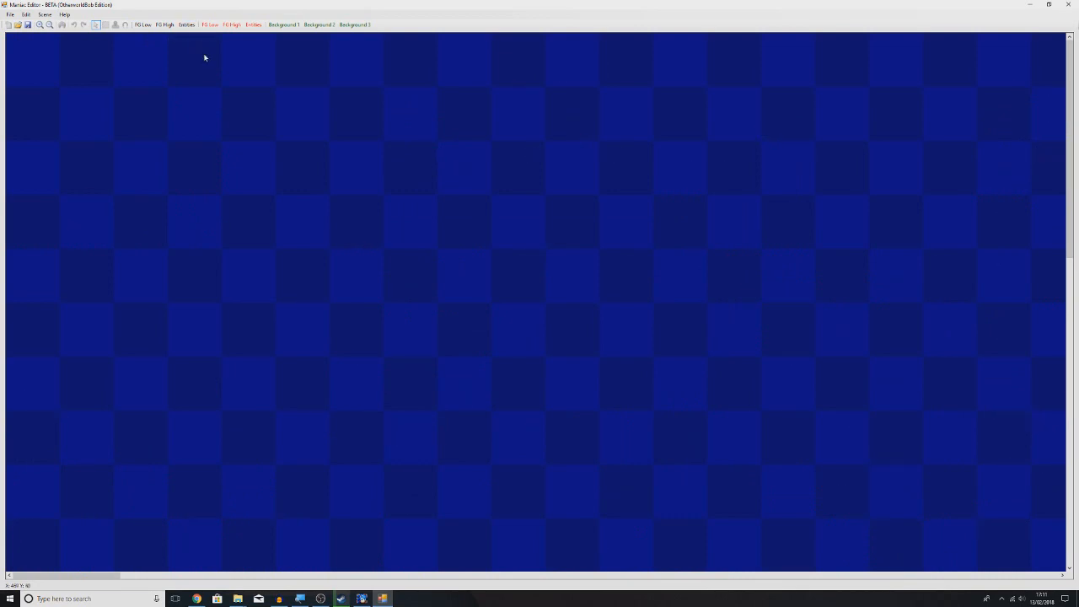
pyautogui.click(186, 26)
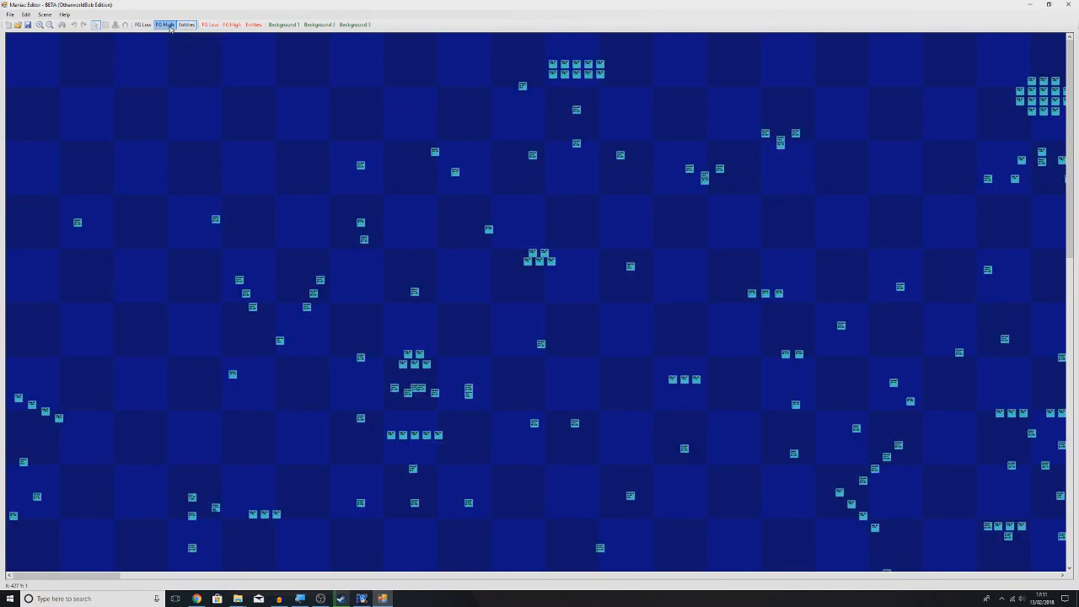
pyautogui.click(164, 26)
pyautogui.click(148, 26)
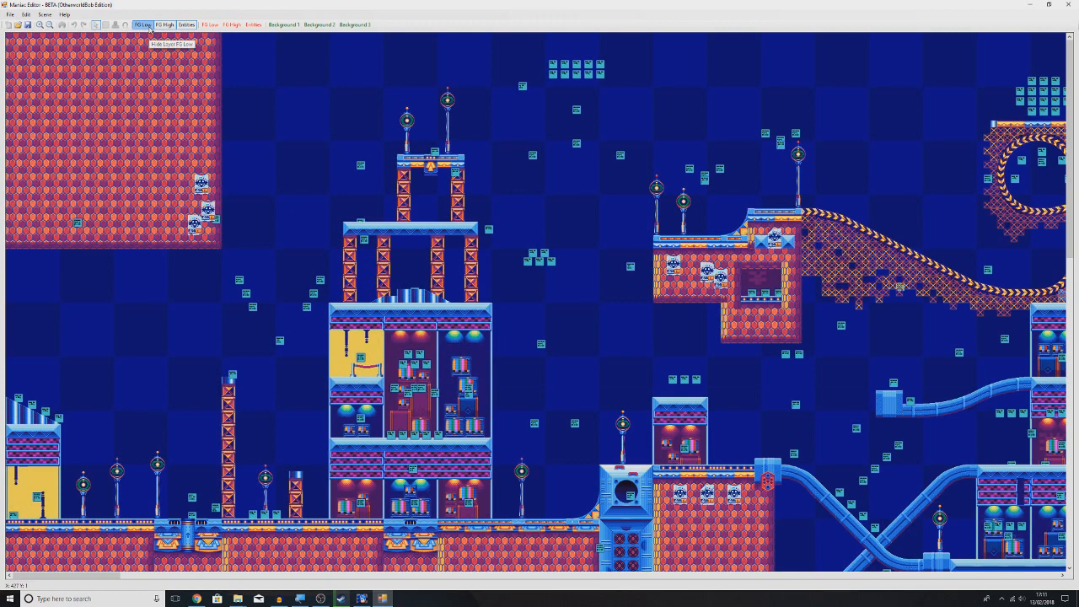
pyautogui.click(194, 26)
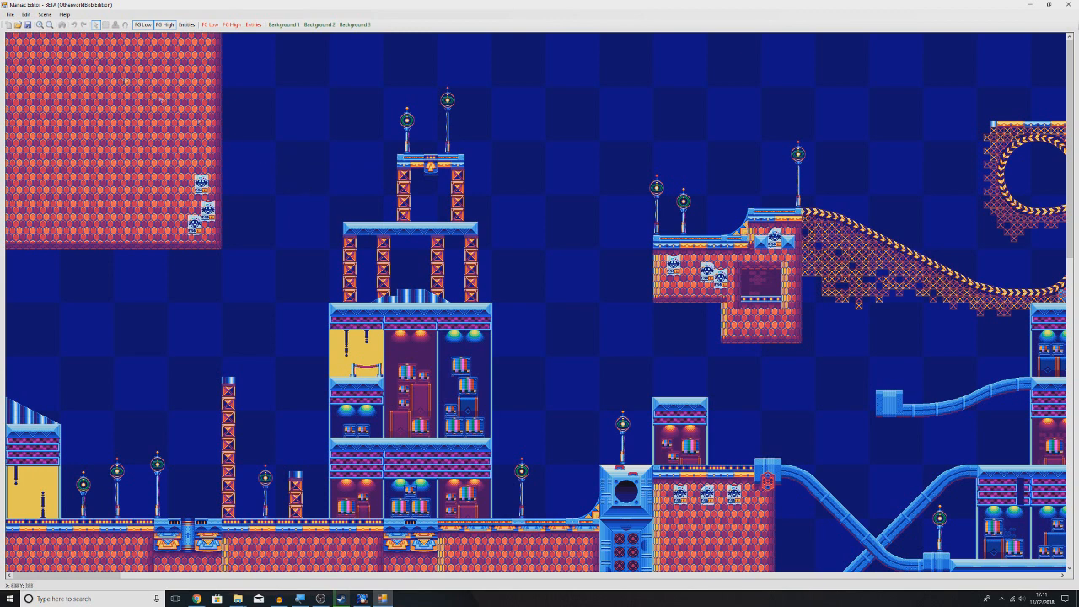
# Start saving the scene with Save As in the SPZ1 stage folder
pyautogui.click(9, 15)
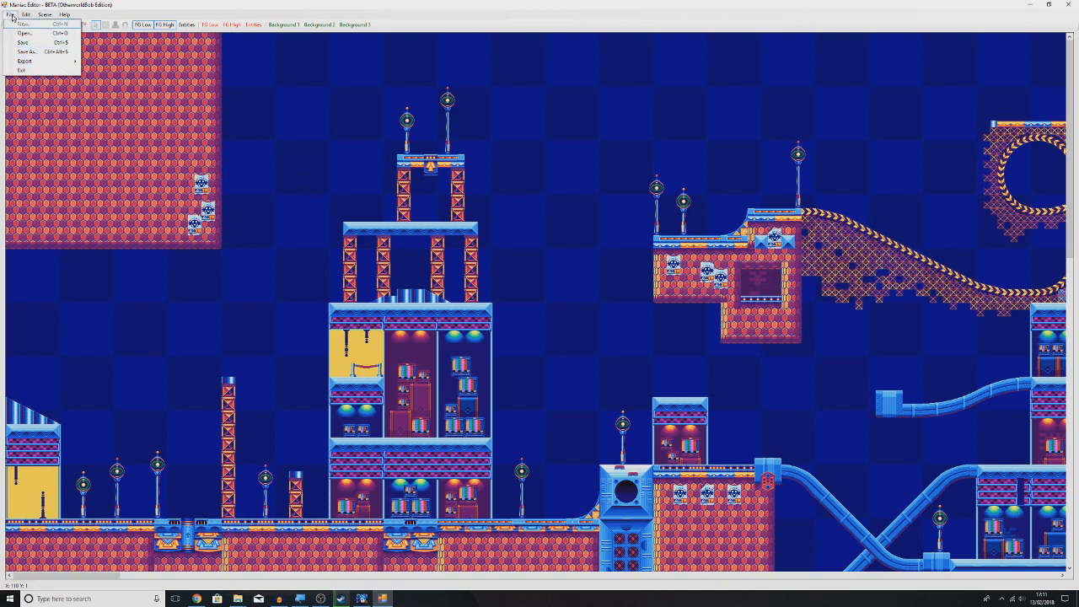
pyautogui.click(47, 52)
pyautogui.click(203, 192)
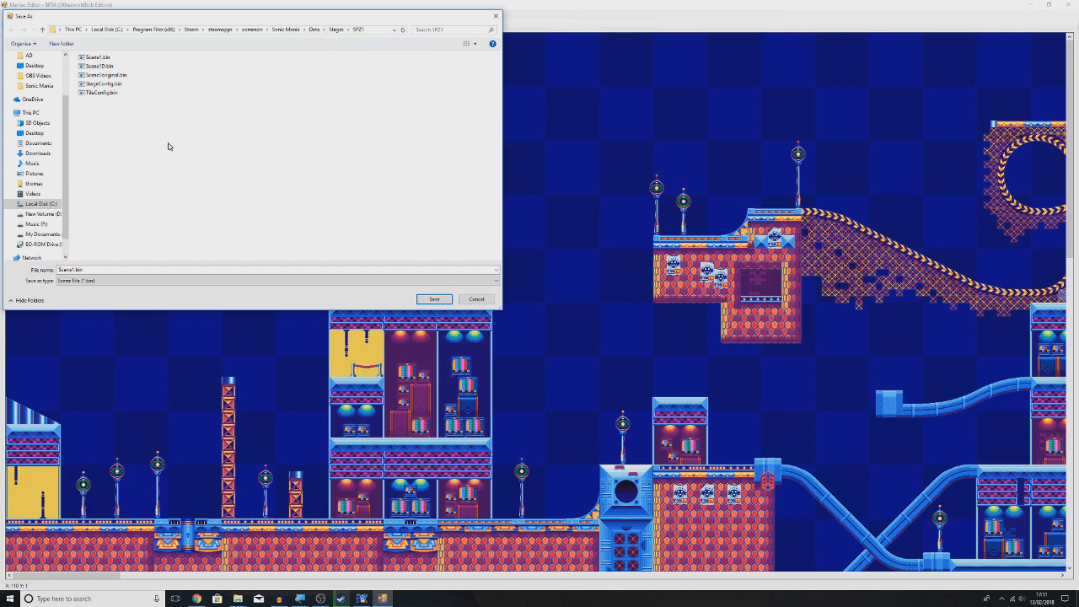
# Make a copy of Scene1.bin in the same SPZ1 folder
pyautogui.click(111, 59)
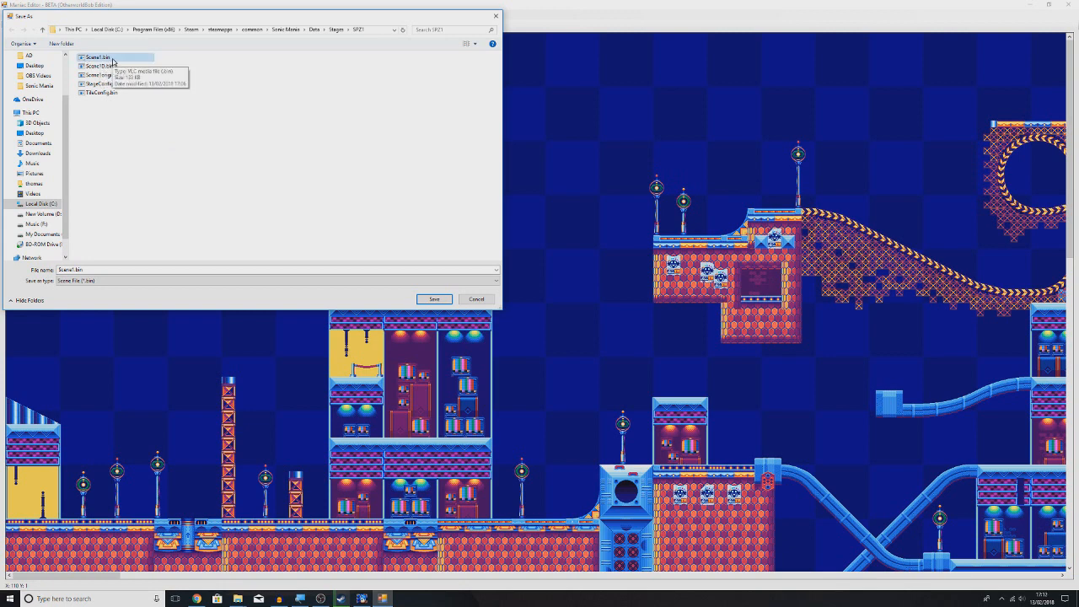
pyautogui.rightClick(113, 59)
pyautogui.click(139, 156)
pyautogui.rightClick(141, 159)
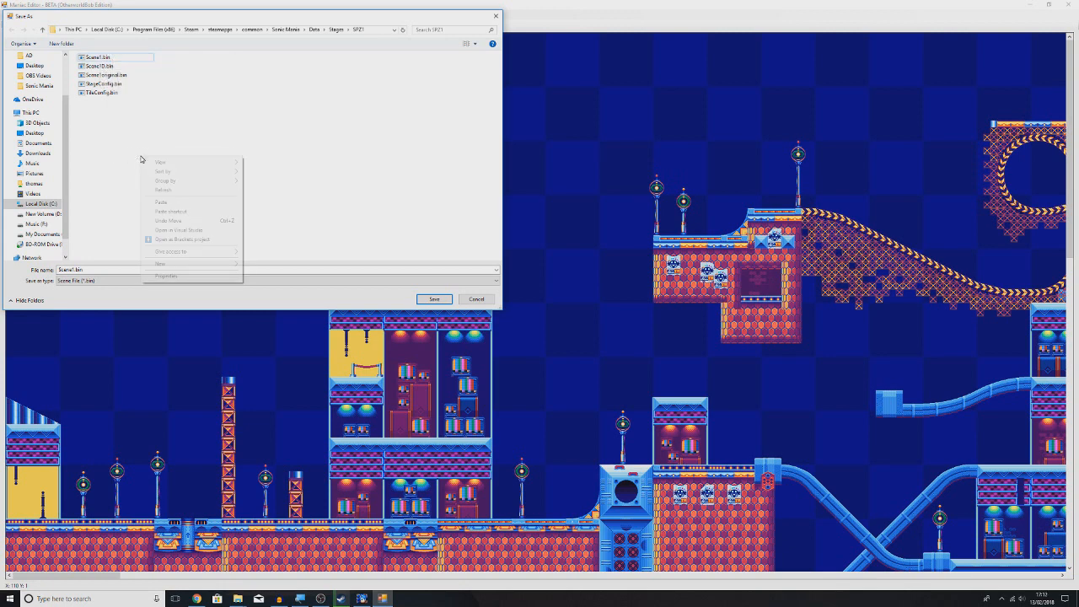
pyautogui.click(170, 205)
pyautogui.click(118, 60)
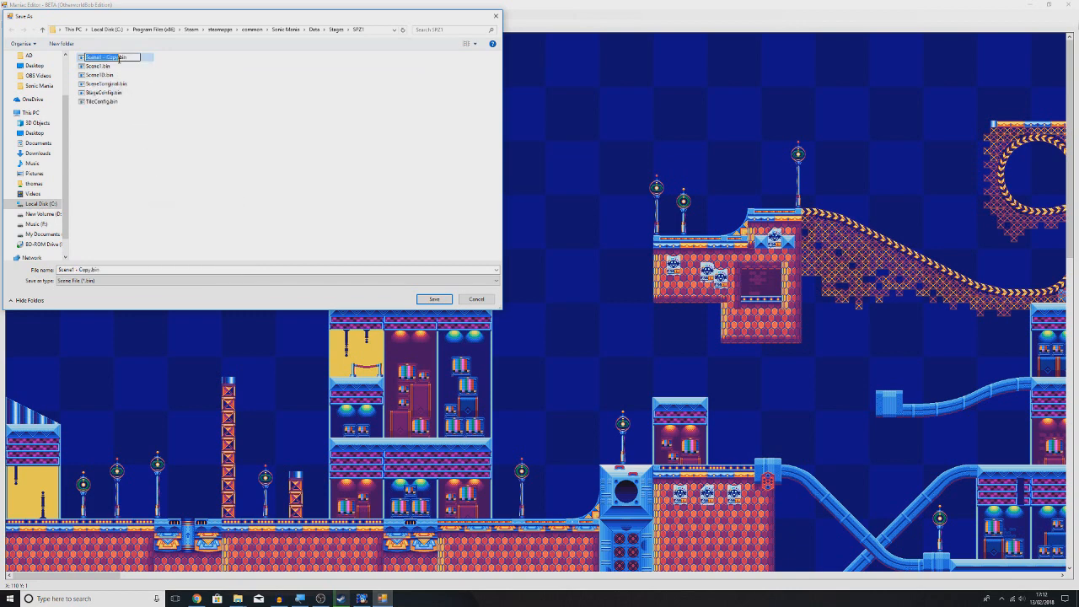
# Rename the copied scene file to Scene1original, accept the name Scene1original (2).bin, and delete this extra copy
pyautogui.click(118, 57)
pyautogui.hotkey('shift', 'Left')
pyautogui.hotkey('shift', 'Left')
pyautogui.hotkey('shift', 'Left')
pyautogui.hotkey('shift', 'Left')
pyautogui.hotkey('shift', 'Left')
pyautogui.hotkey('shift', 'Left')
pyautogui.hotkey('shift', 'Left')
pyautogui.write('original')
pyautogui.click(154, 118)
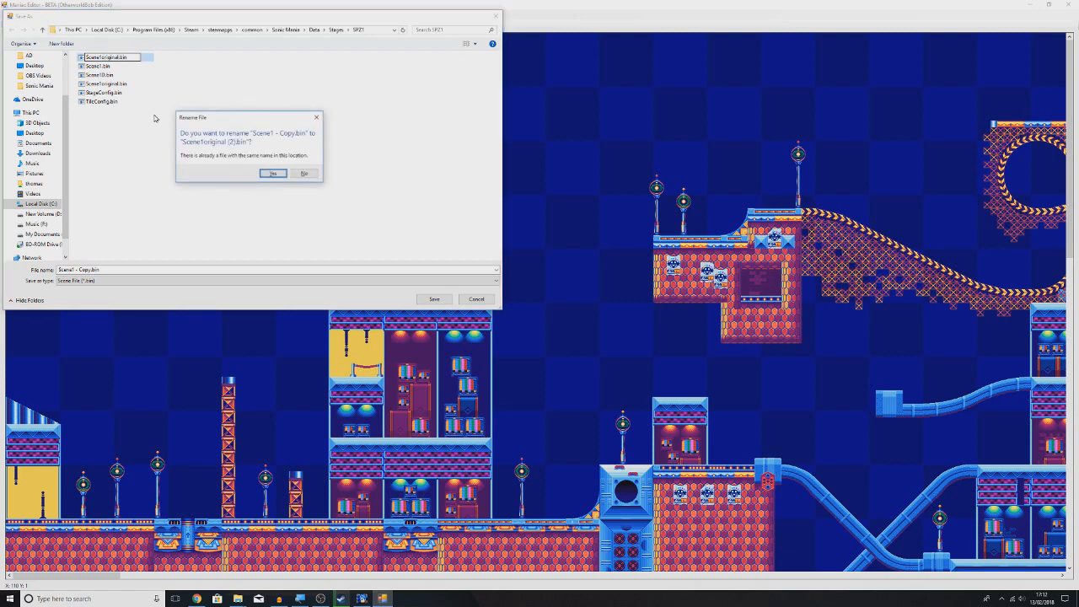
pyautogui.click(272, 174)
pyautogui.click(156, 75)
pyautogui.press('Delete')
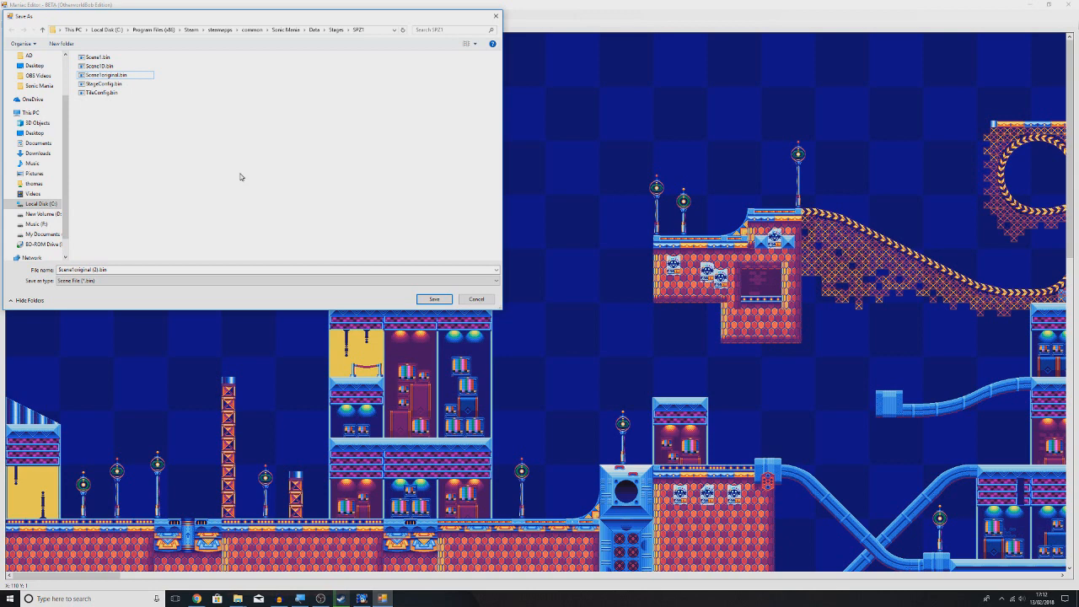
# Save the scene as Scene1.bin in the SPZ1 folder, keeping Scene1original.bin as the backup
pyautogui.click(121, 59)
pyautogui.click(93, 75)
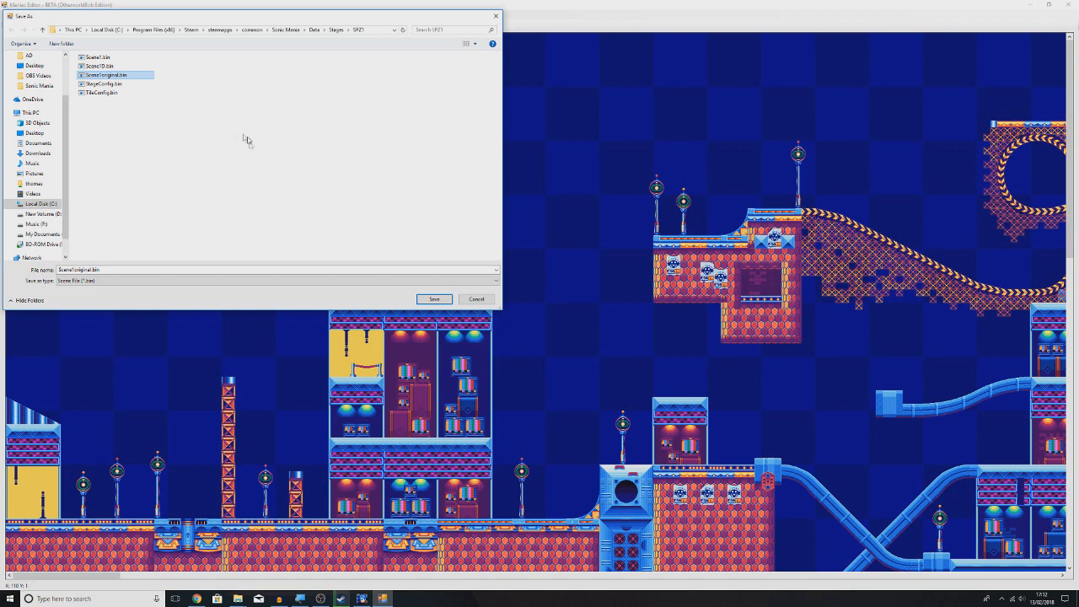
pyautogui.click(117, 58)
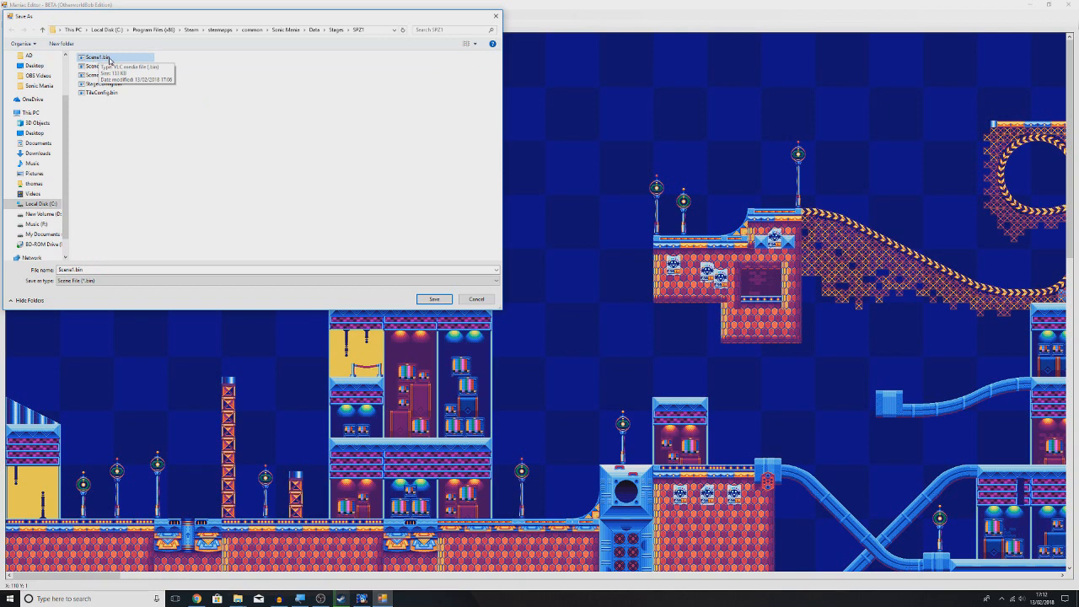
pyautogui.click(434, 300)
pyautogui.click(559, 299)
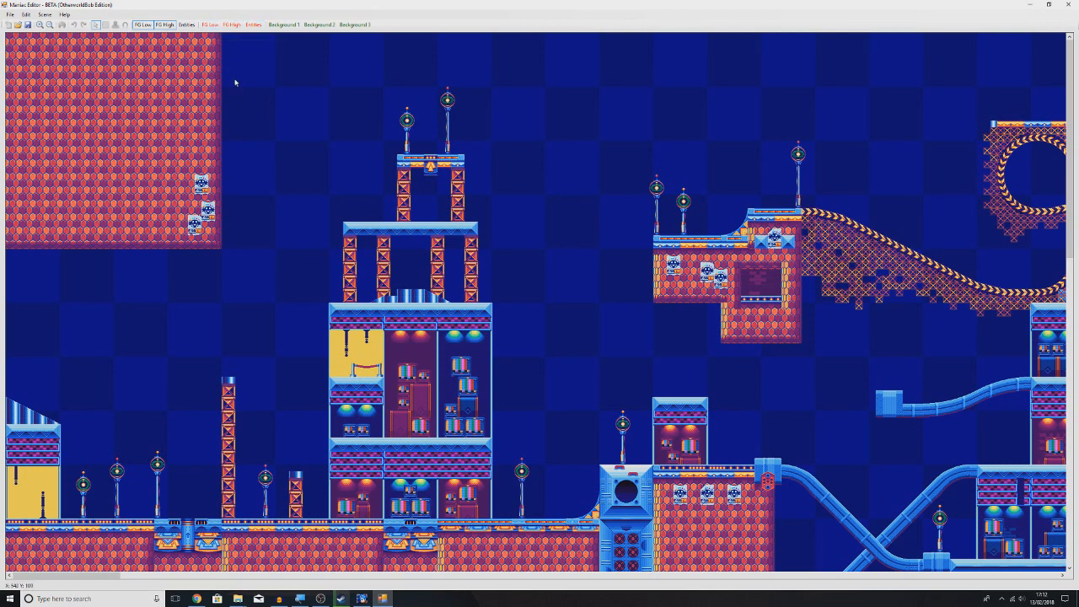
# Preview the editing modes for FG Low, FG High and Entities in turn, and return to editing FG Low
pyautogui.click(211, 26)
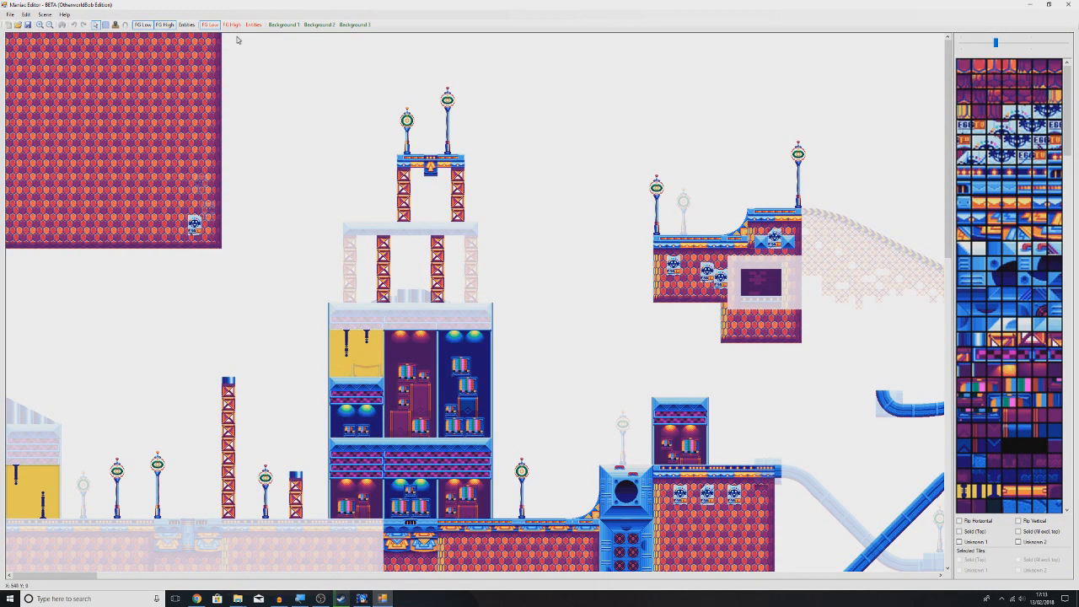
pyautogui.click(232, 25)
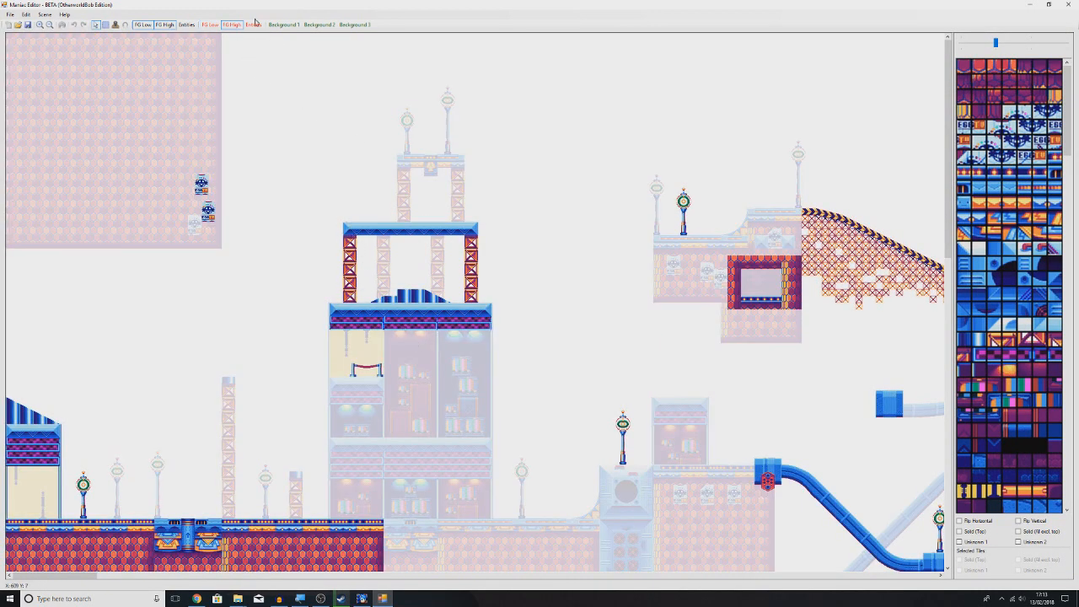
pyautogui.click(255, 26)
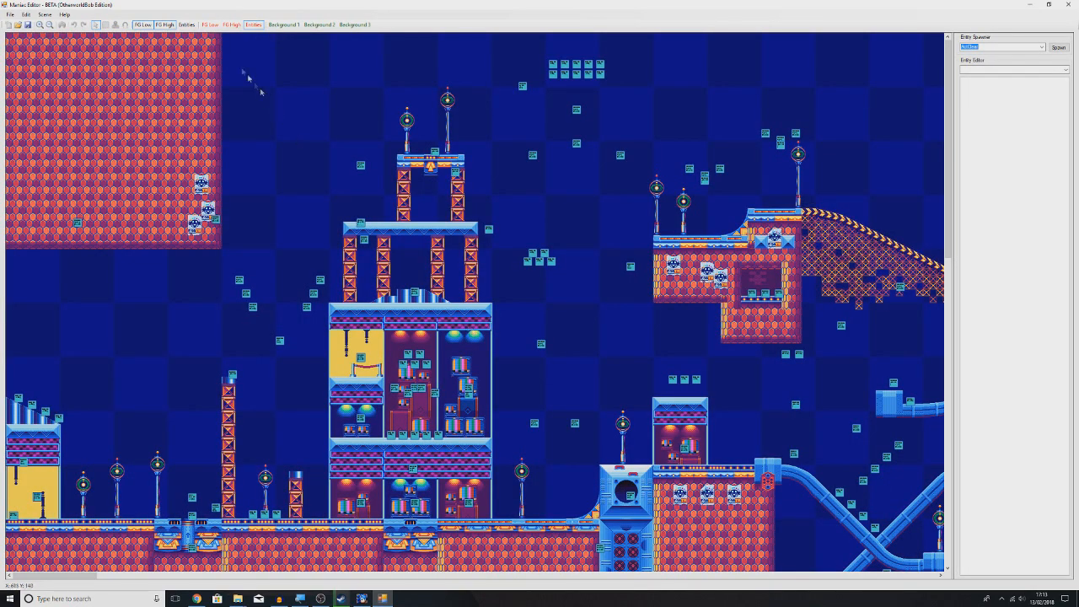
pyautogui.click(210, 25)
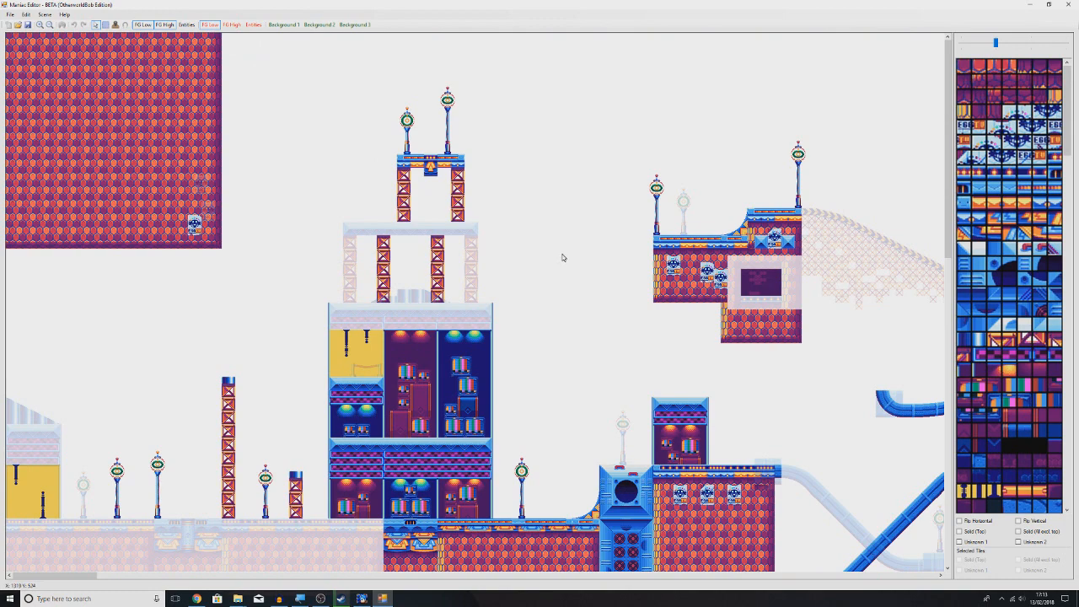
# Examine how the loops and roller-coaster track are split between FG Low and FG High by alternating between editing the two layers
pyautogui.middleClick(560, 257)
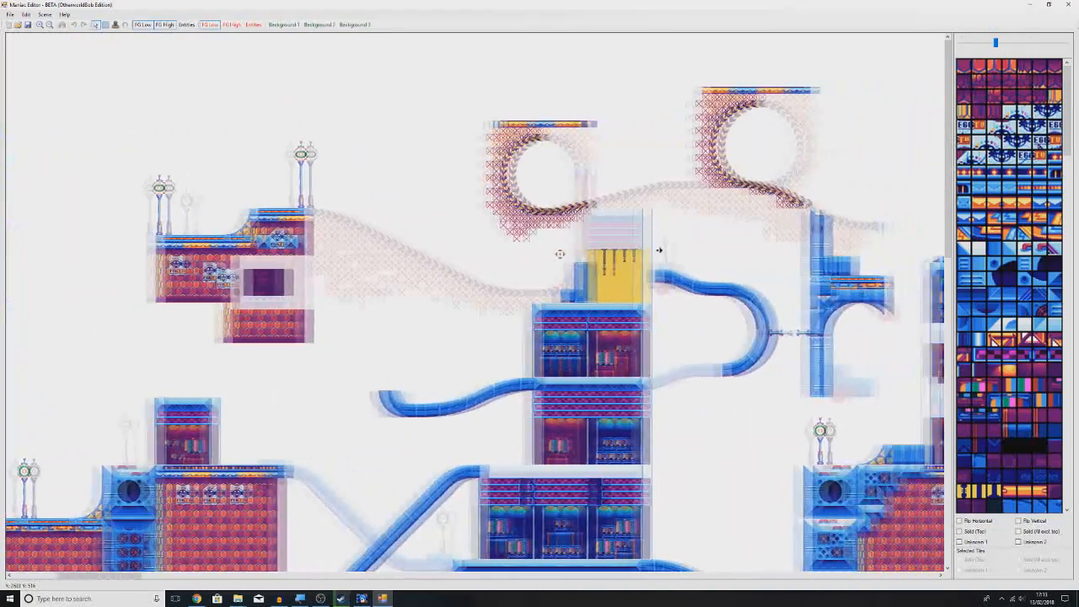
pyautogui.middleClick(656, 255)
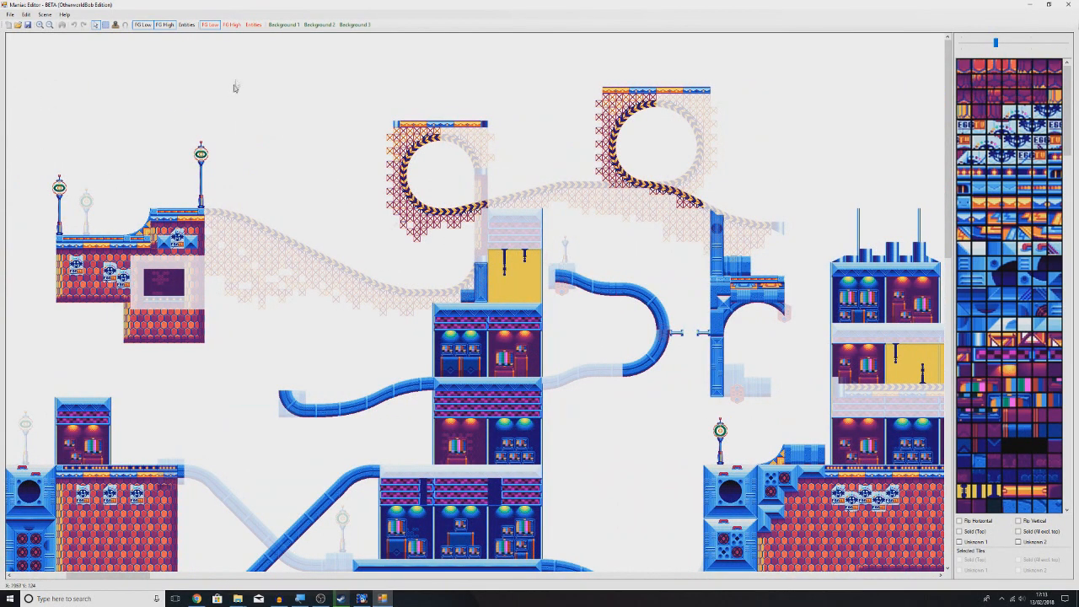
pyautogui.click(231, 24)
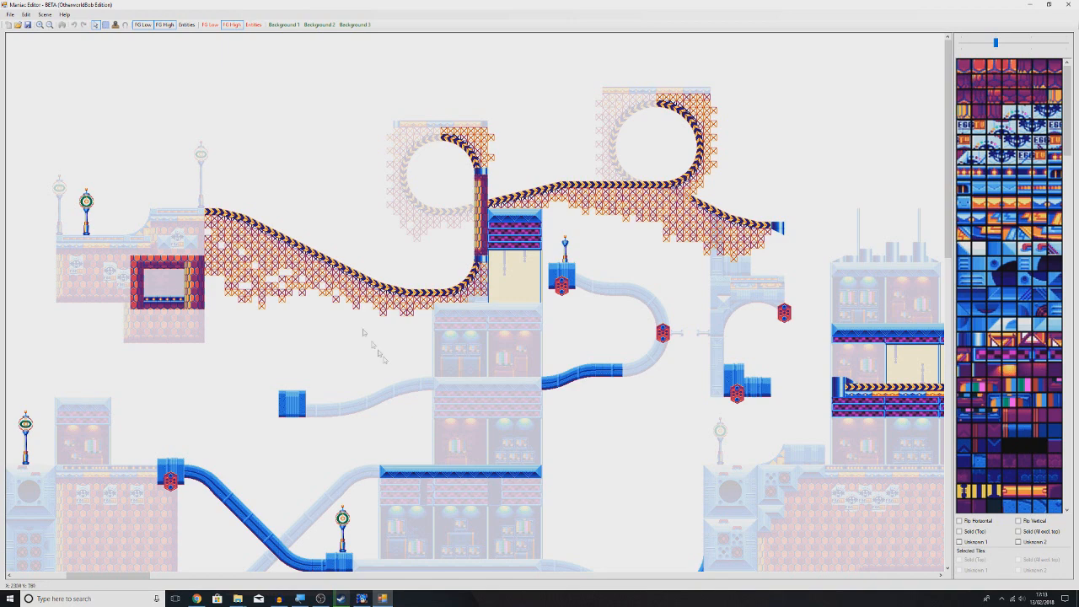
pyautogui.click(210, 24)
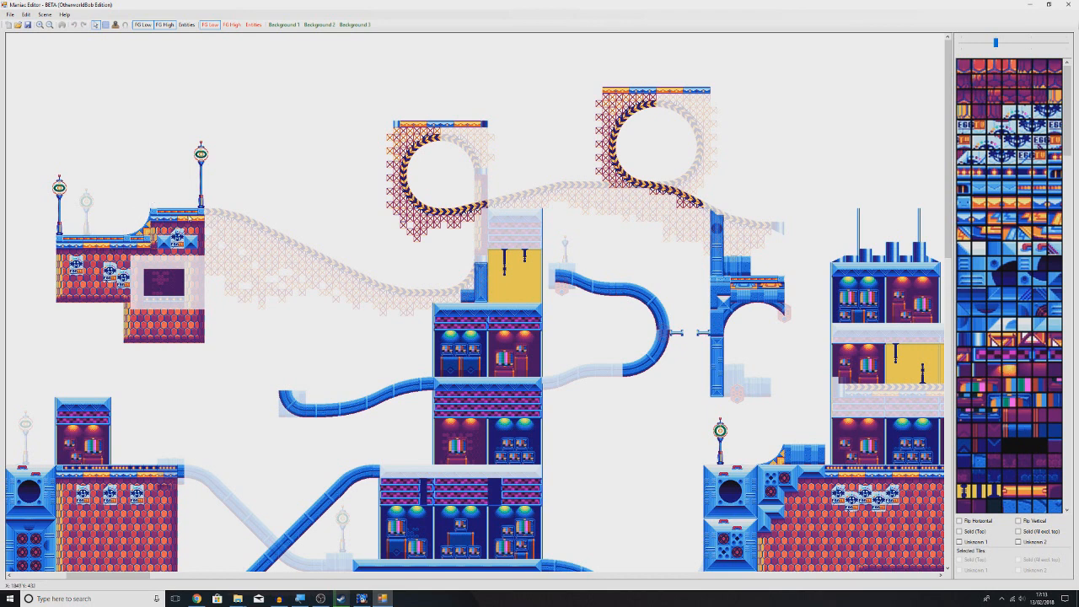
pyautogui.click(231, 24)
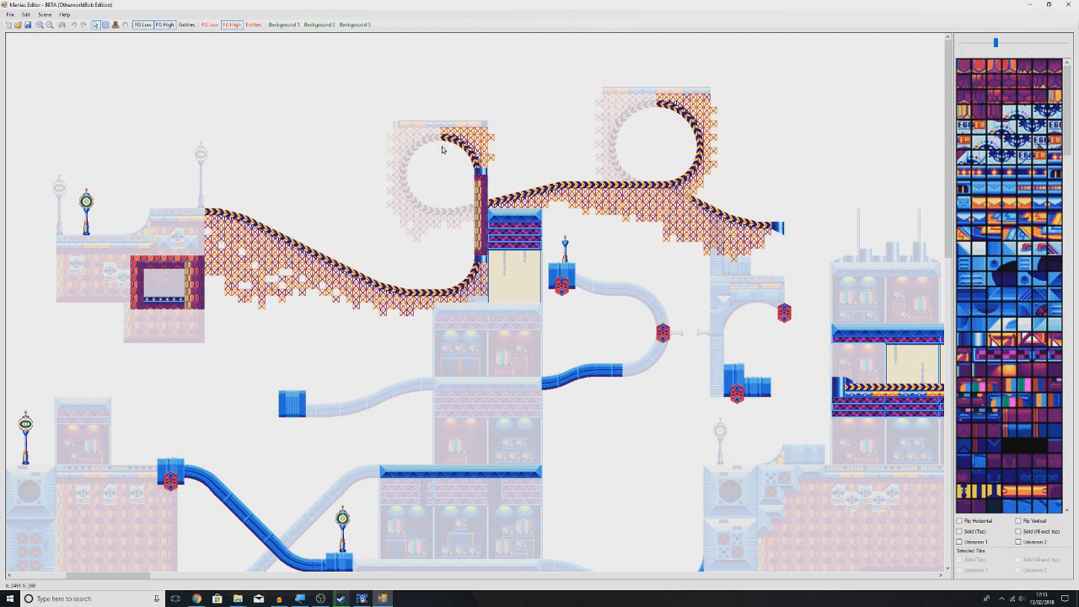
pyautogui.click(216, 27)
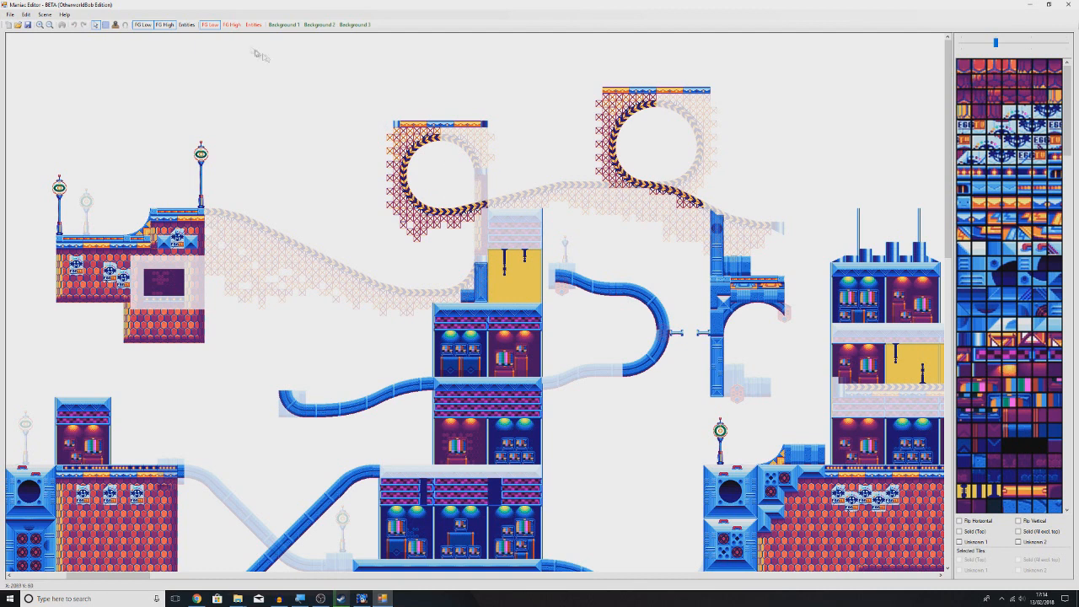
pyautogui.click(232, 25)
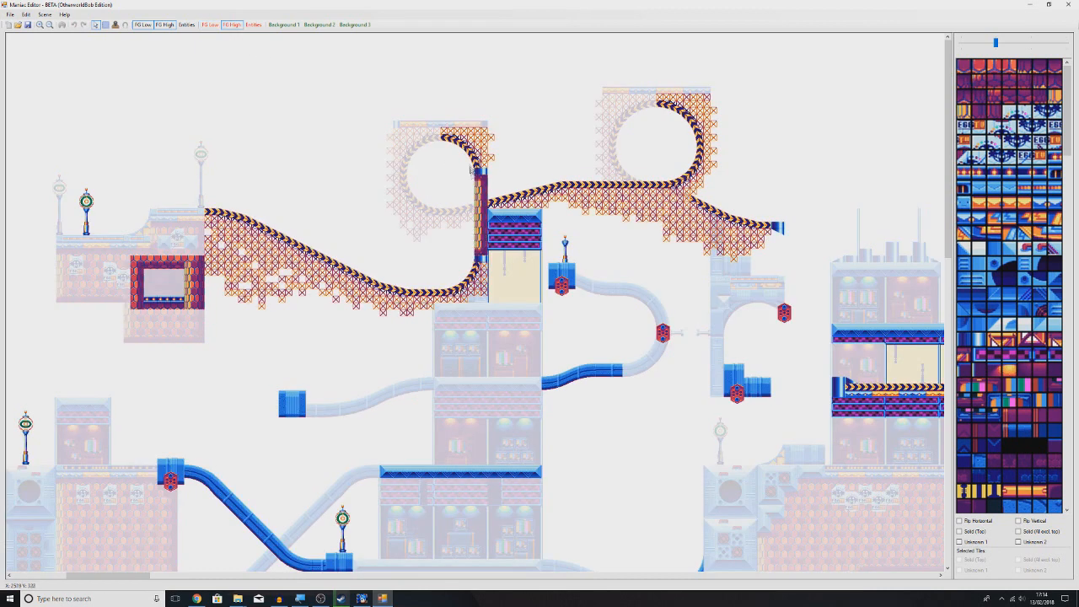
pyautogui.click(207, 25)
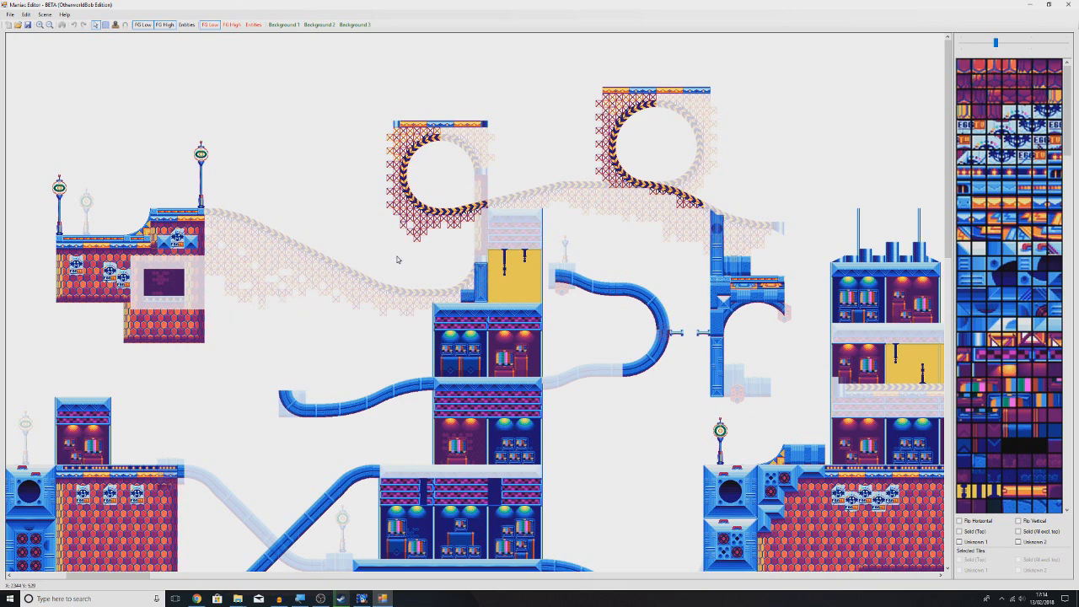
pyautogui.click(232, 24)
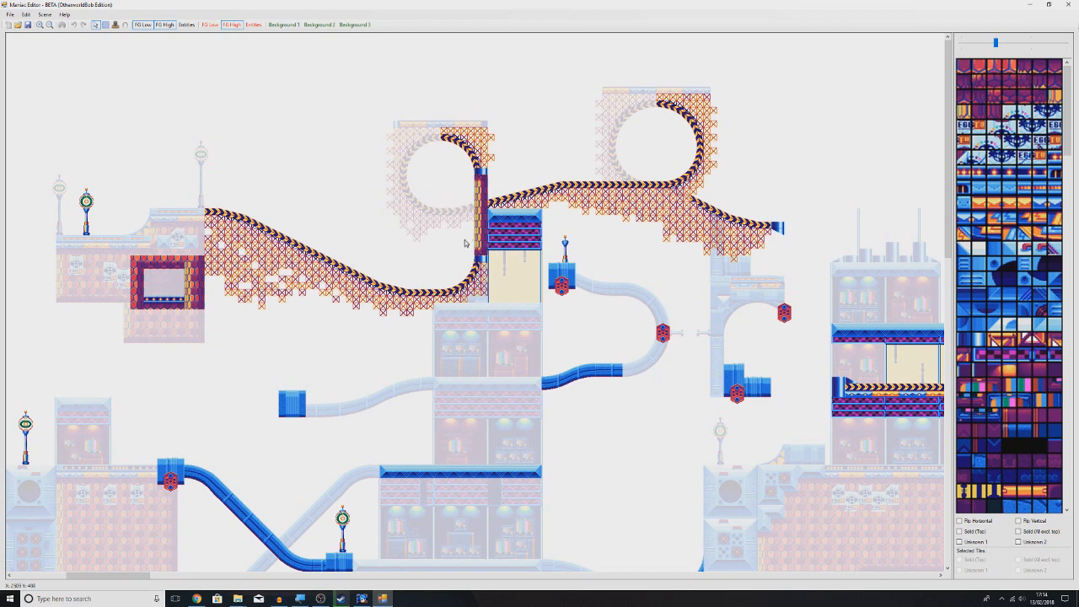
pyautogui.click(210, 24)
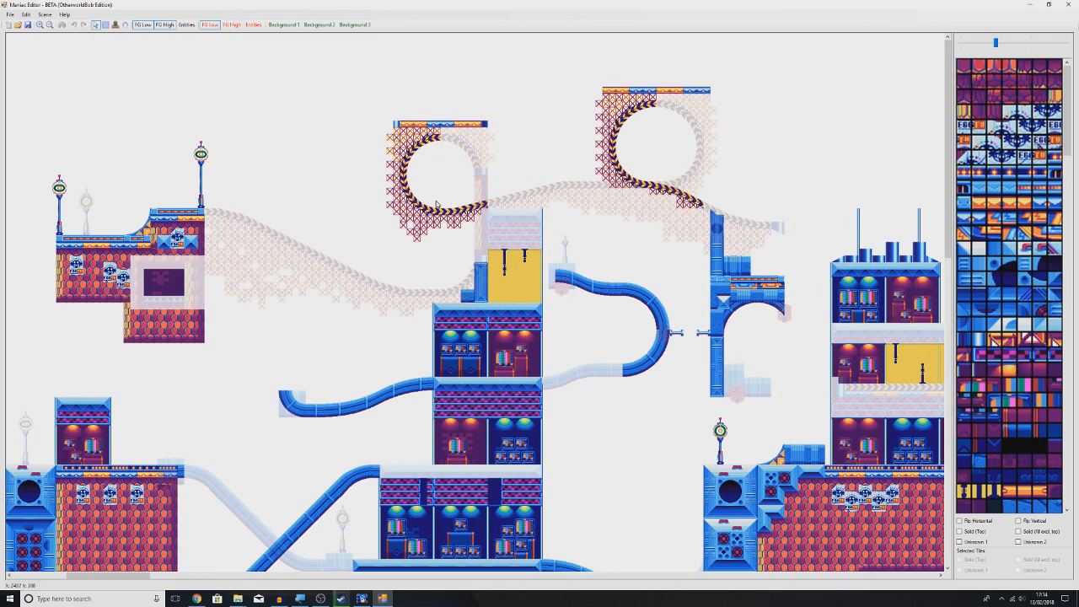
# Delete the FG Low tiles of the tall building and the tower on top of it near the level start
pyautogui.middleClick(414, 279)
pyautogui.middleClick(241, 268)
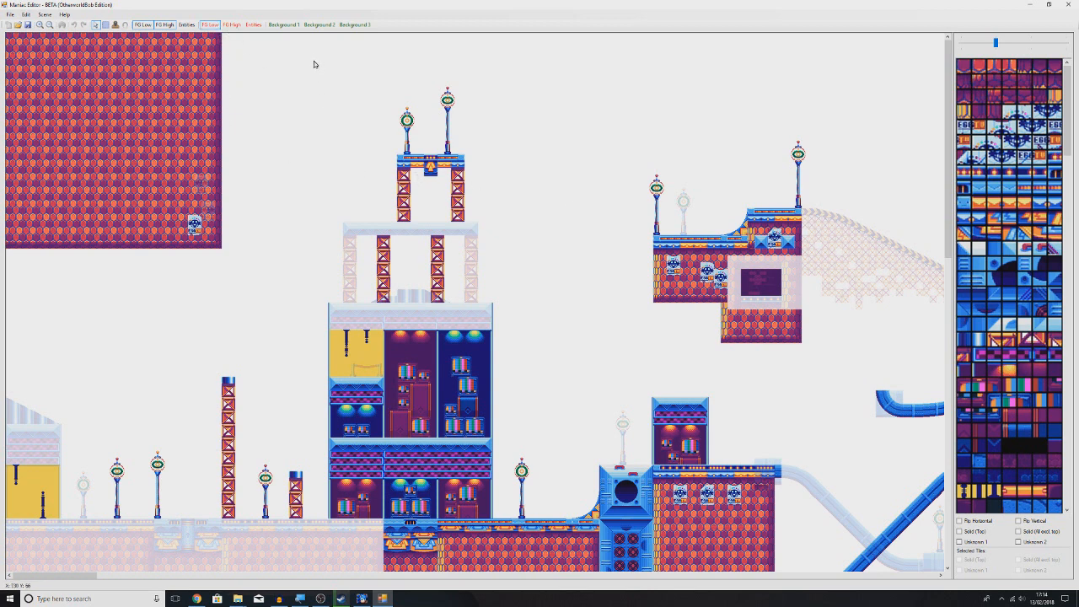
pyautogui.moveTo(314, 62); pyautogui.dragTo(507, 516)
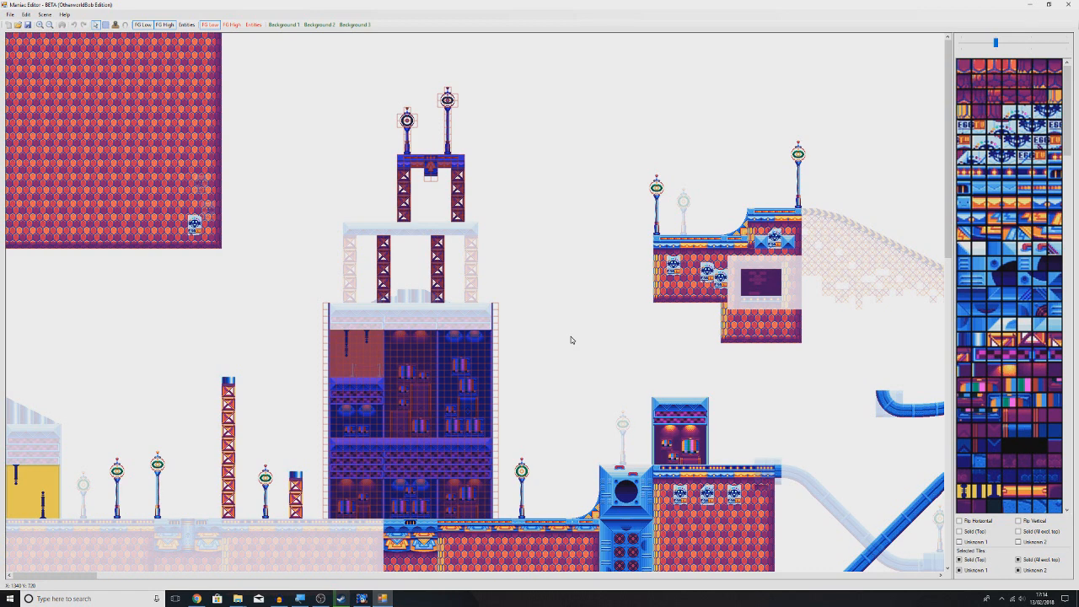
pyautogui.press('Delete')
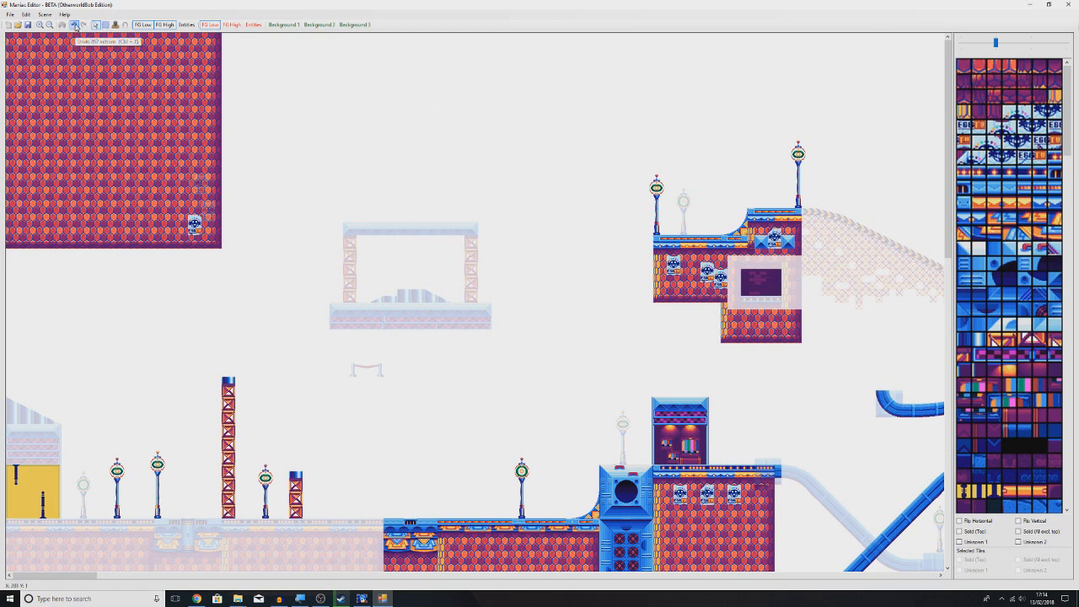
# Undo the building deletion, redo it, and undo it once more
pyautogui.click(74, 25)
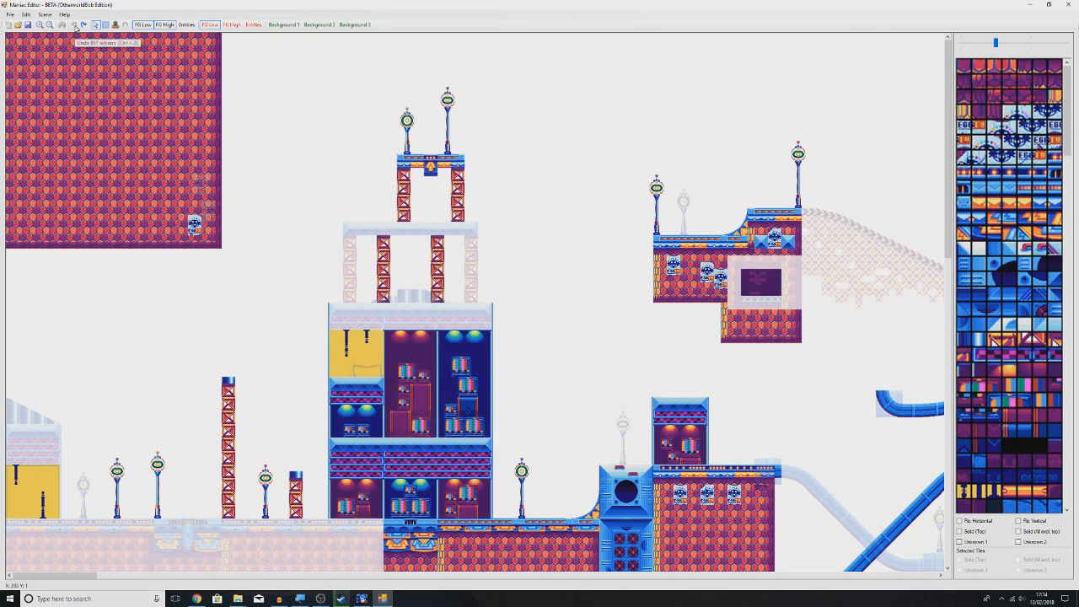
pyautogui.click(84, 25)
pyautogui.click(74, 25)
# Select the whole tall building with its rooftop tower again and delete its FG Low tiles
pyautogui.moveTo(315, 56); pyautogui.dragTo(509, 516)
pyautogui.click(28, 15)
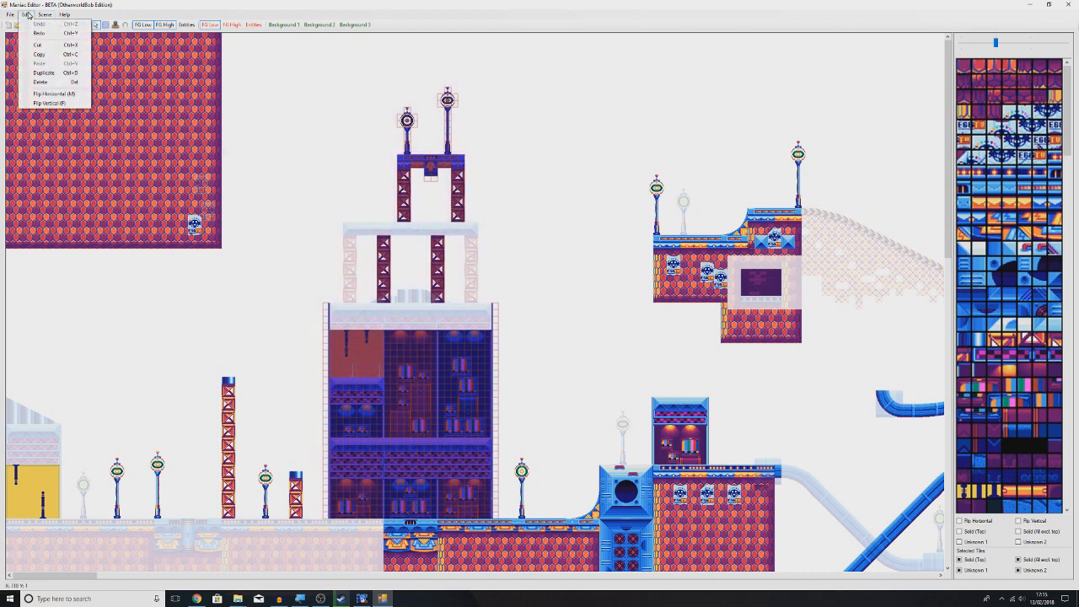
pyautogui.click(53, 82)
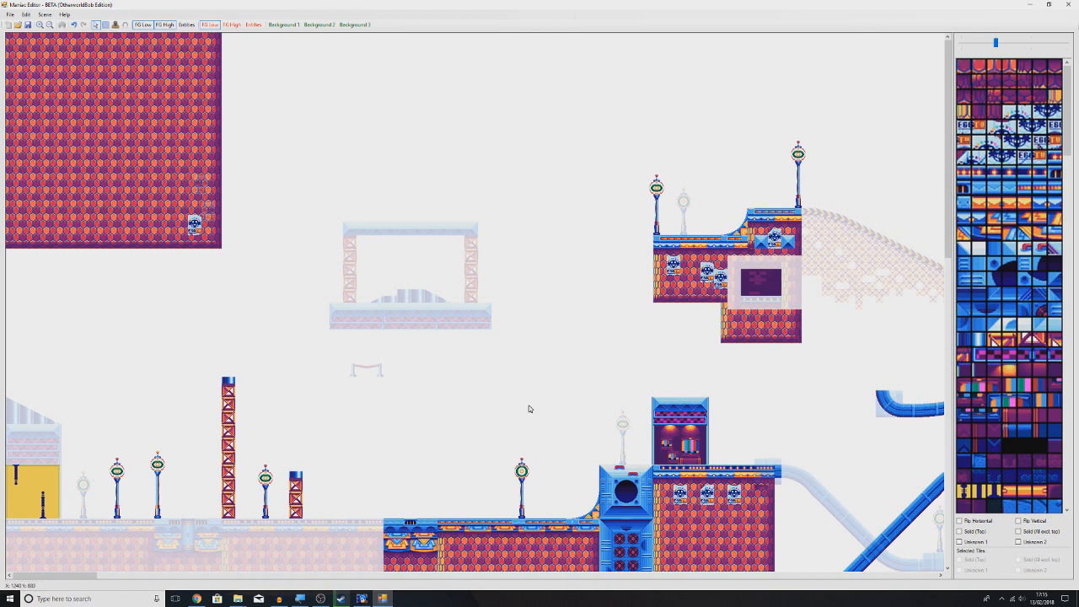
# Switch to editing FG High and move the whole floating stage structure straight down onto the ground
pyautogui.scroll(-3, 522, 343)
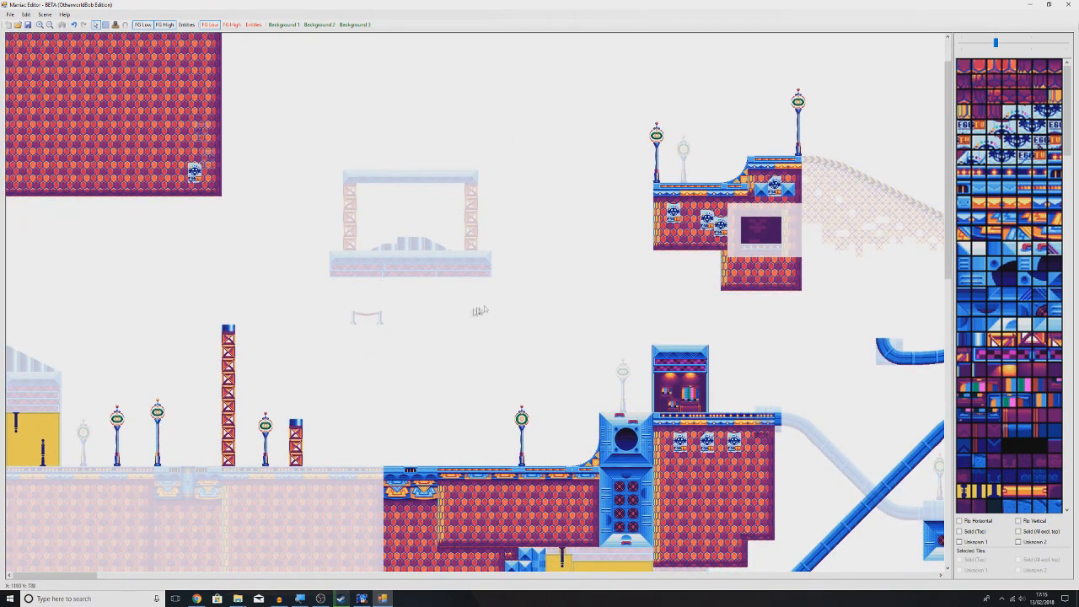
pyautogui.scroll(-4, 497, 312)
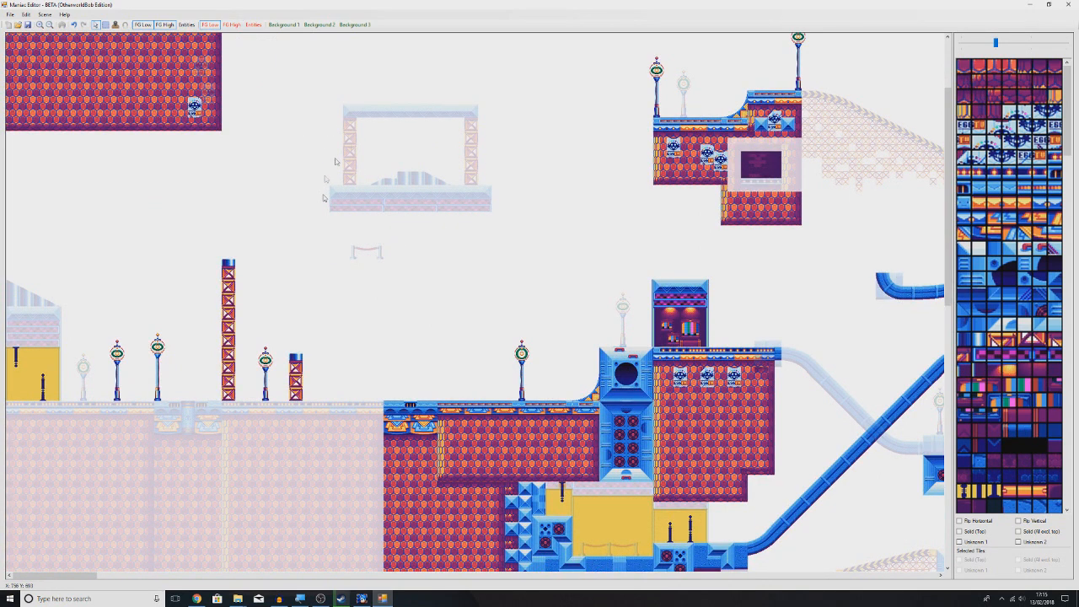
pyautogui.click(231, 25)
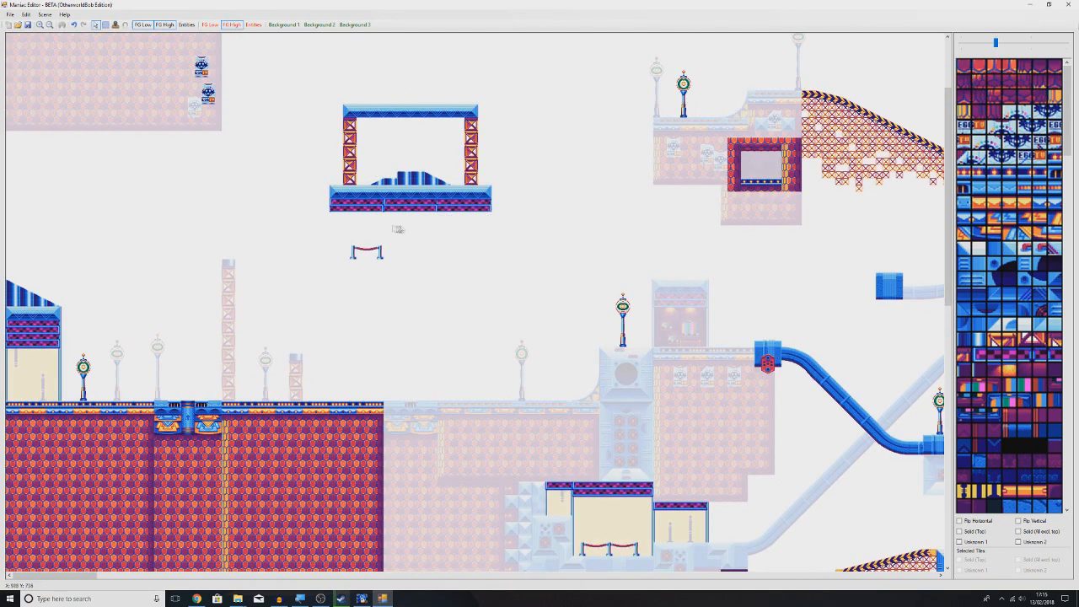
pyautogui.moveTo(308, 84); pyautogui.dragTo(520, 235)
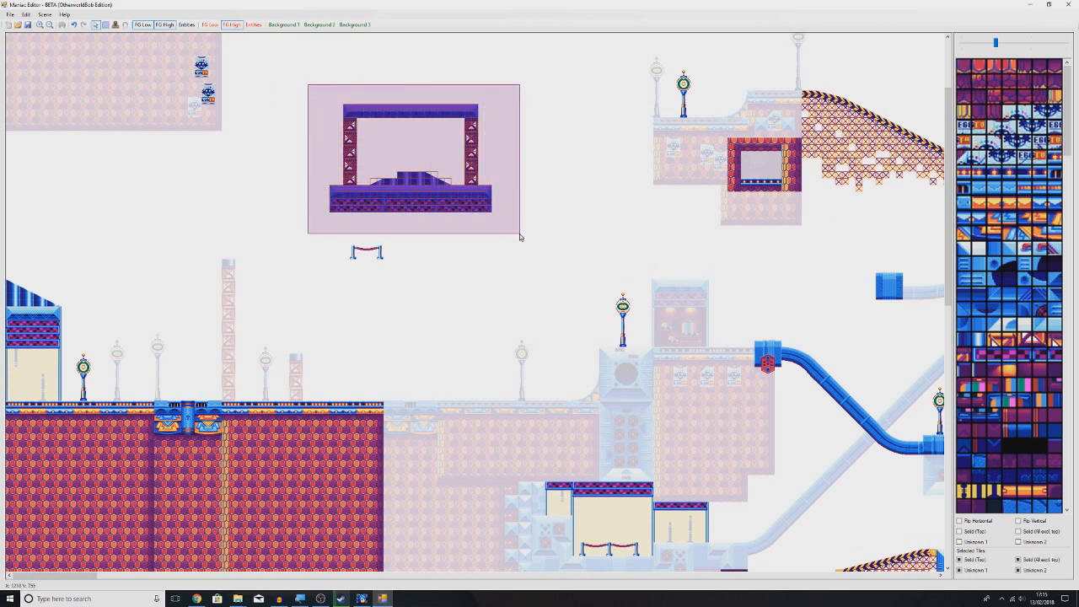
pyautogui.click(519, 237)
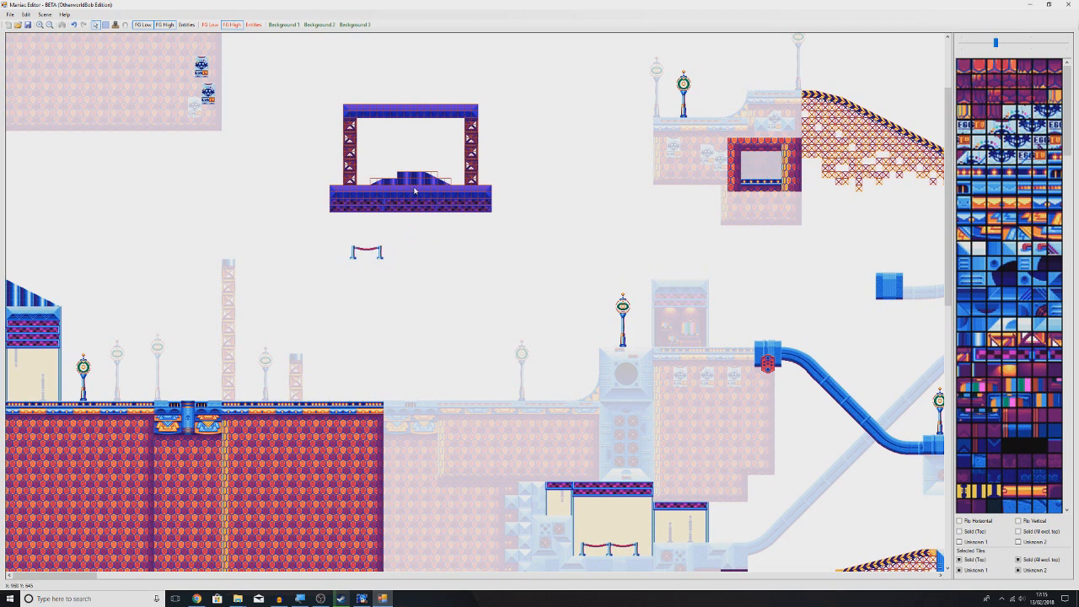
pyautogui.moveTo(414, 192); pyautogui.dragTo(416, 385)
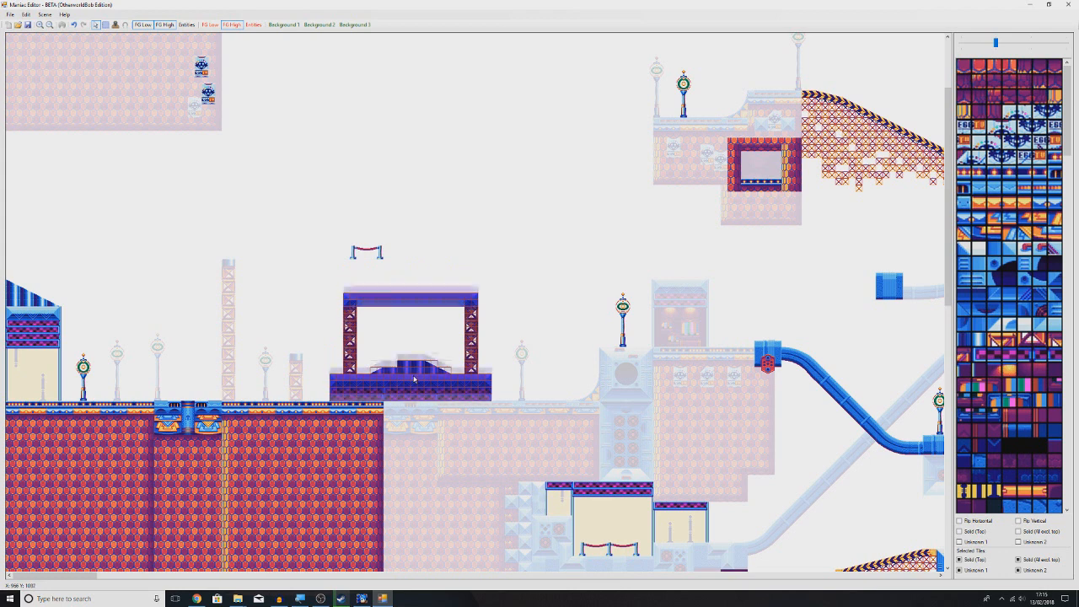
pyautogui.click(434, 249)
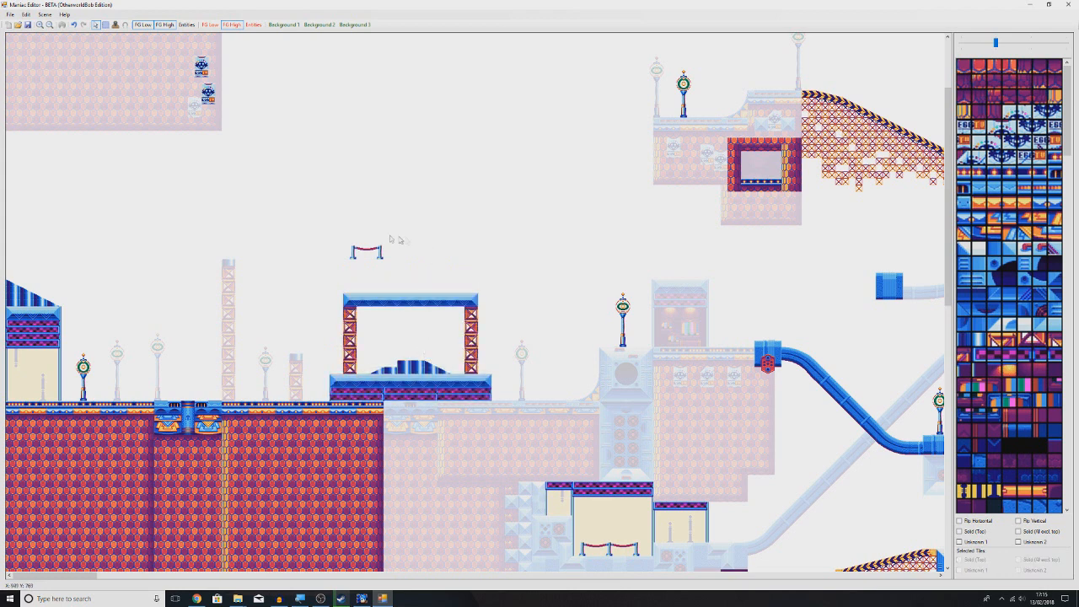
# Move the floating rope barrier down onto the roof of the stage, near its left end
pyautogui.moveTo(339, 238); pyautogui.dragTo(382, 290)
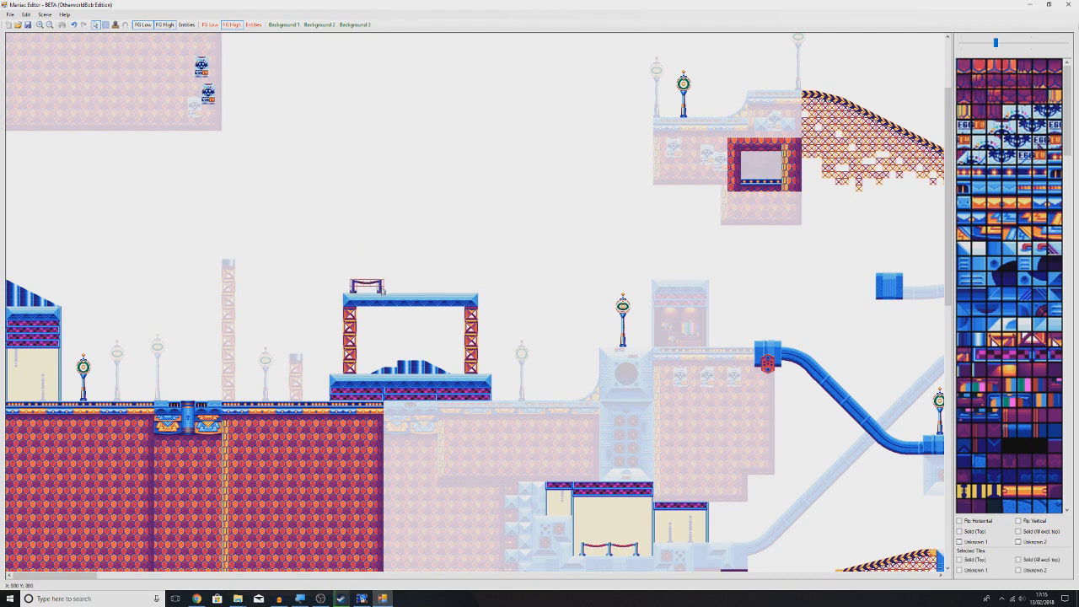
pyautogui.click(482, 254)
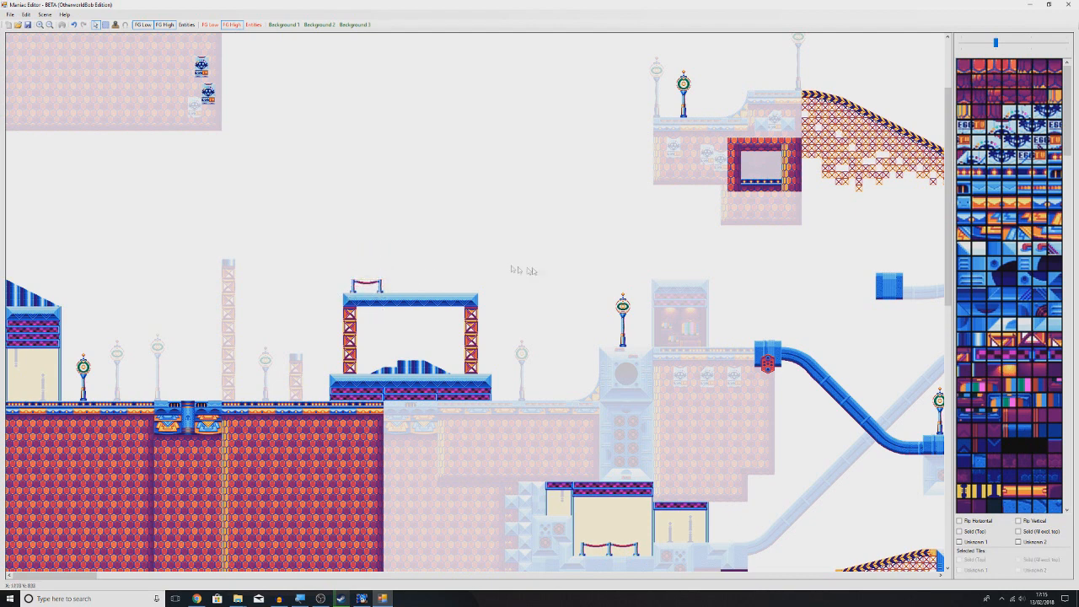
pyautogui.scroll(1, 547, 270)
pyautogui.scroll(-1, 547, 271)
# Duplicate the rope barrier on the stage roof and place the duplicate at the roof's right end
pyautogui.moveTo(341, 274); pyautogui.dragTo(396, 298)
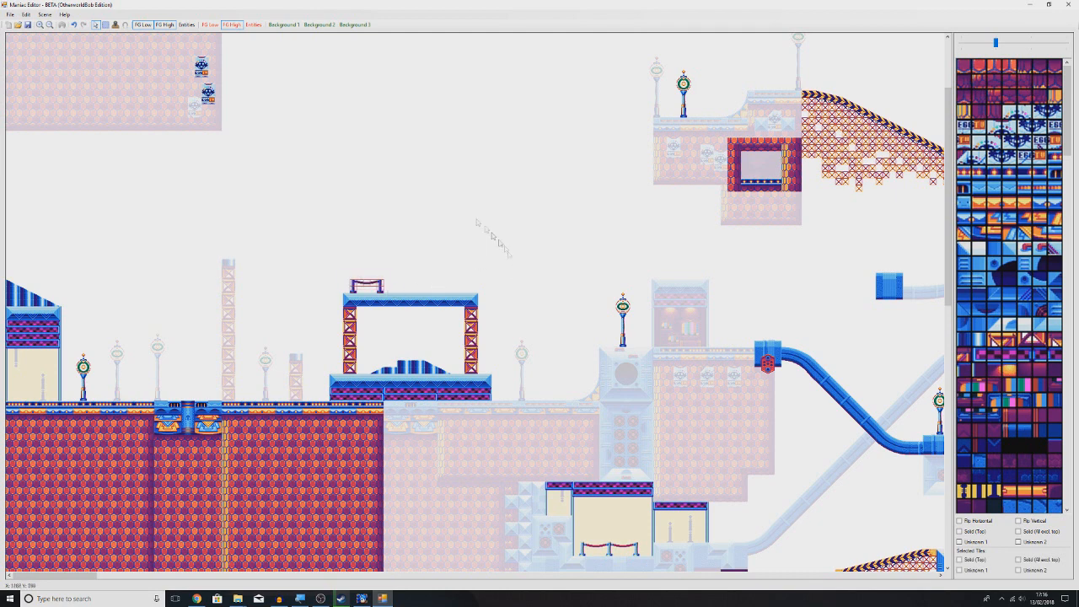
pyautogui.click(31, 16)
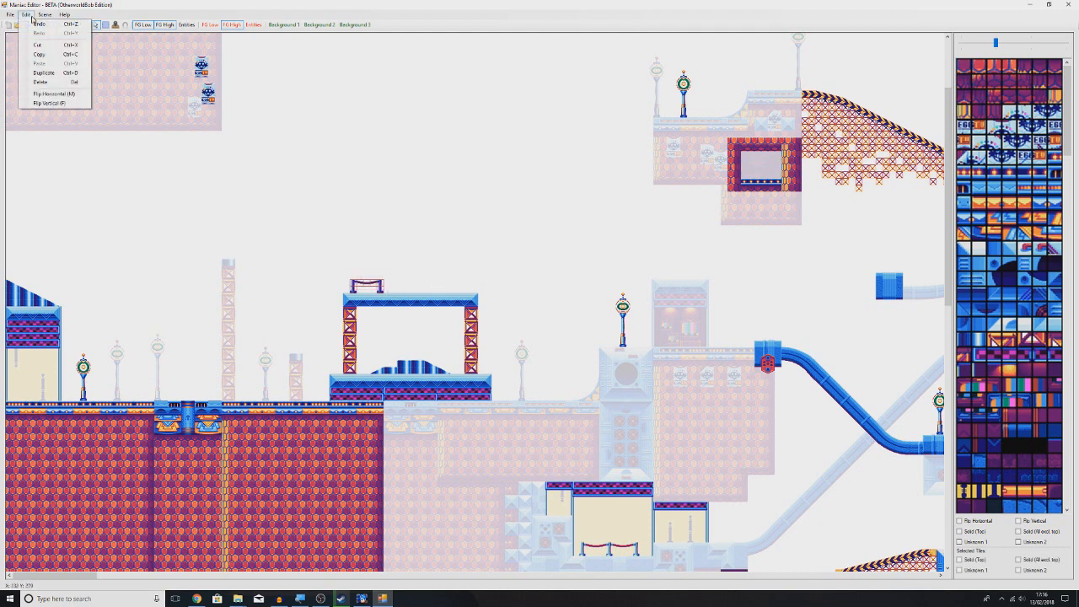
pyautogui.click(74, 74)
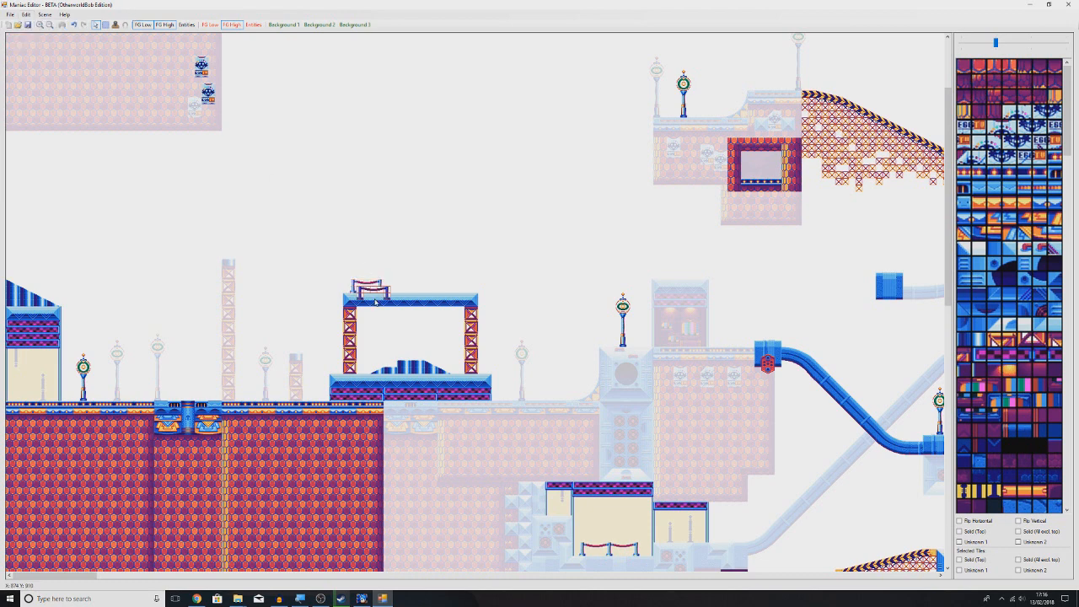
pyautogui.moveTo(388, 295); pyautogui.dragTo(472, 289)
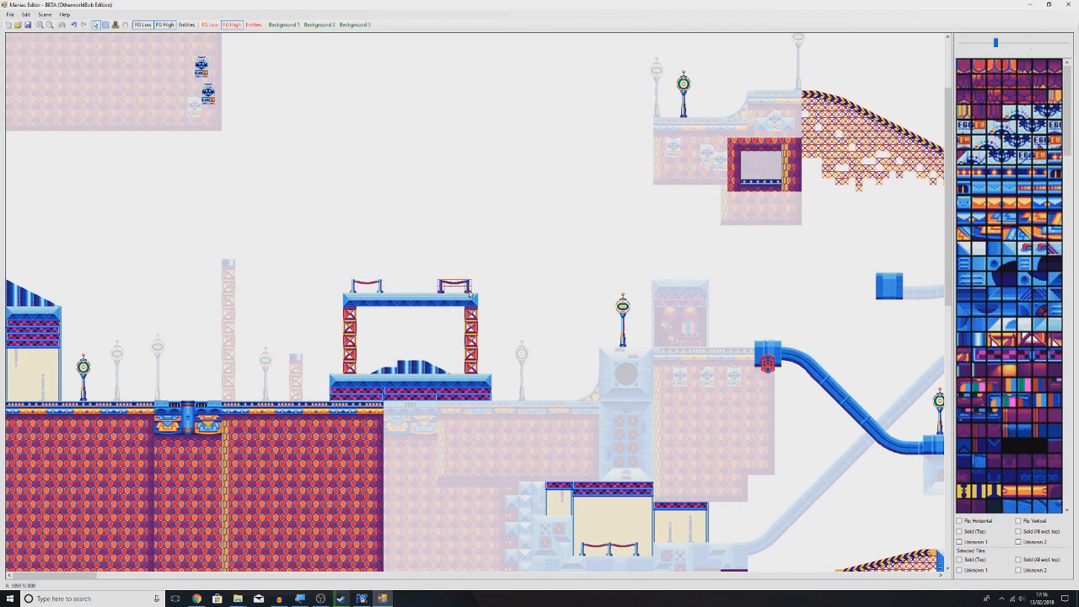
pyautogui.click(549, 290)
# Paste another copy of the rope barrier and place it between the two existing barriers on the stage roof
pyautogui.moveTo(344, 263); pyautogui.dragTo(385, 293)
pyautogui.click(26, 14)
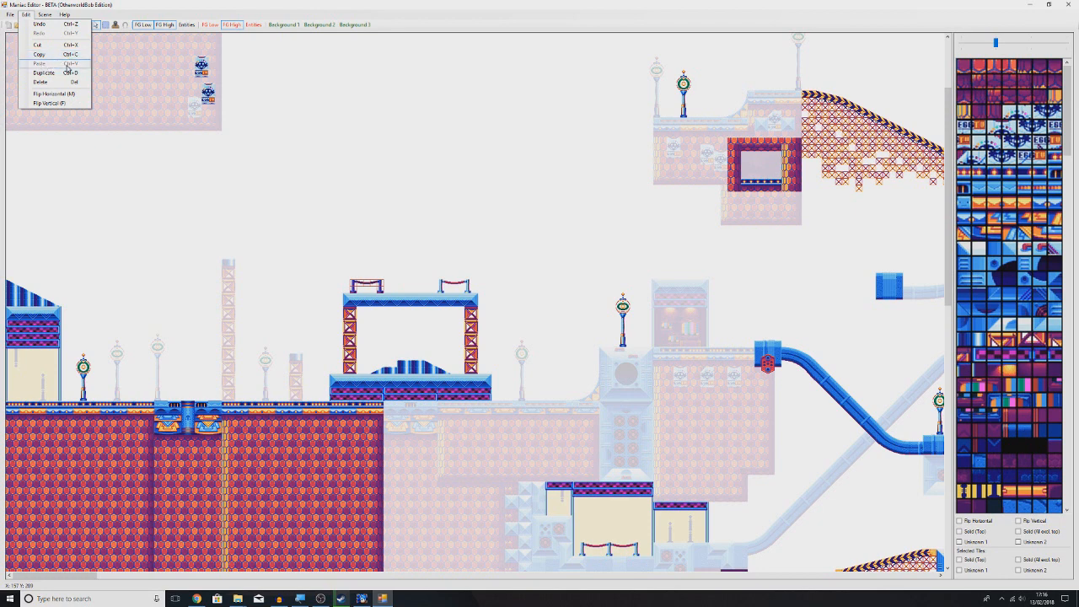
pyautogui.click(135, 13)
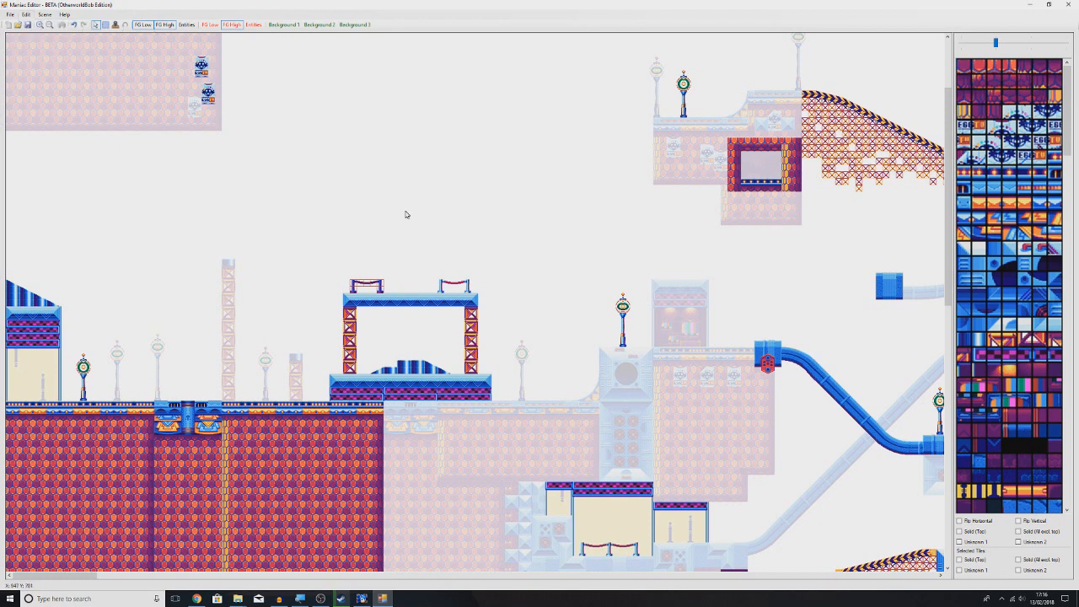
pyautogui.hotkey('ctrl', 'v')
pyautogui.moveTo(413, 266); pyautogui.dragTo(414, 287)
pyautogui.click(412, 253)
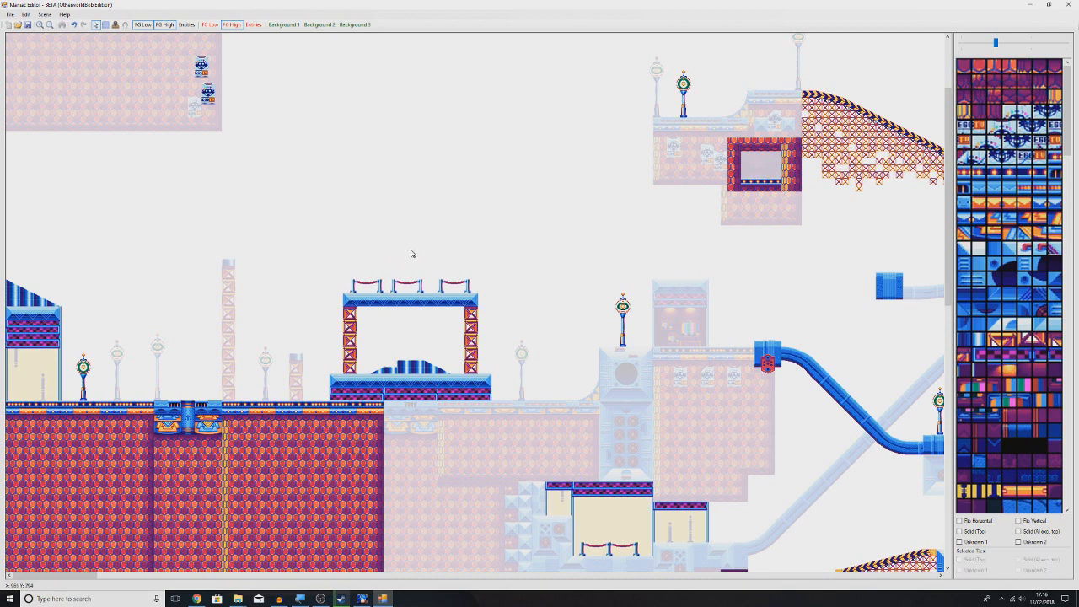
# Widen the middle rope barrier by one tile, shifting its right post to even out the spacing
pyautogui.scroll(4, 410, 297)
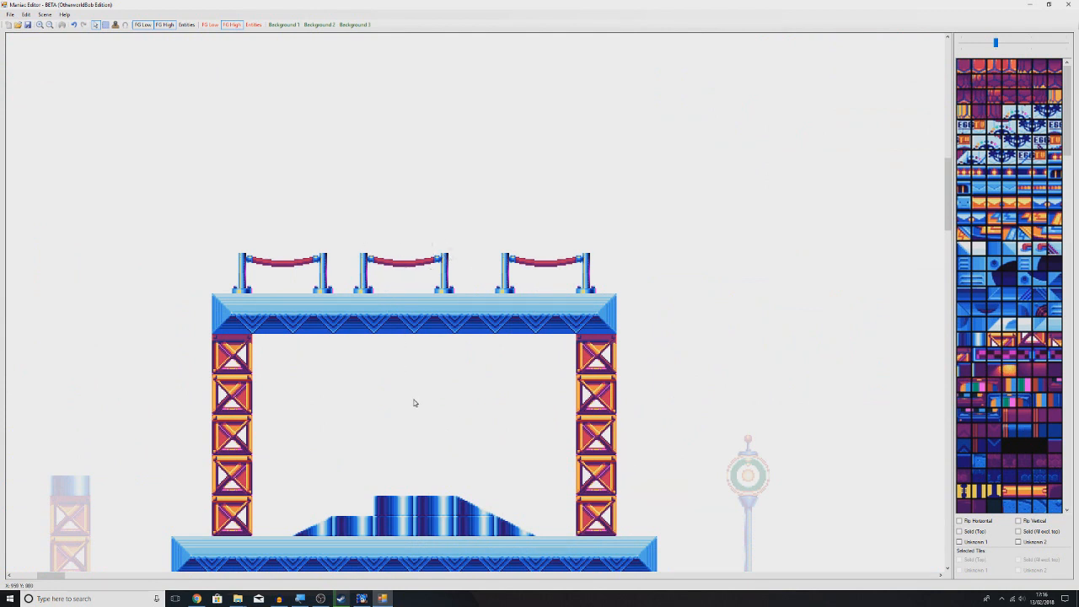
pyautogui.moveTo(425, 226); pyautogui.dragTo(467, 285)
pyautogui.moveTo(396, 254); pyautogui.dragTo(426, 287)
pyautogui.click(436, 244)
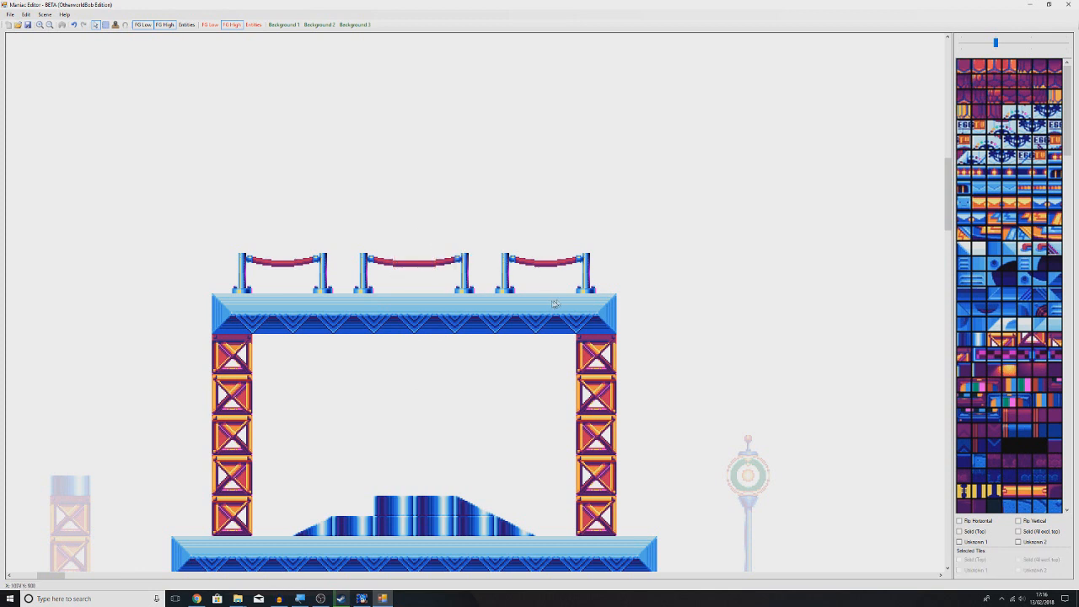
pyautogui.scroll(-2, 539, 305)
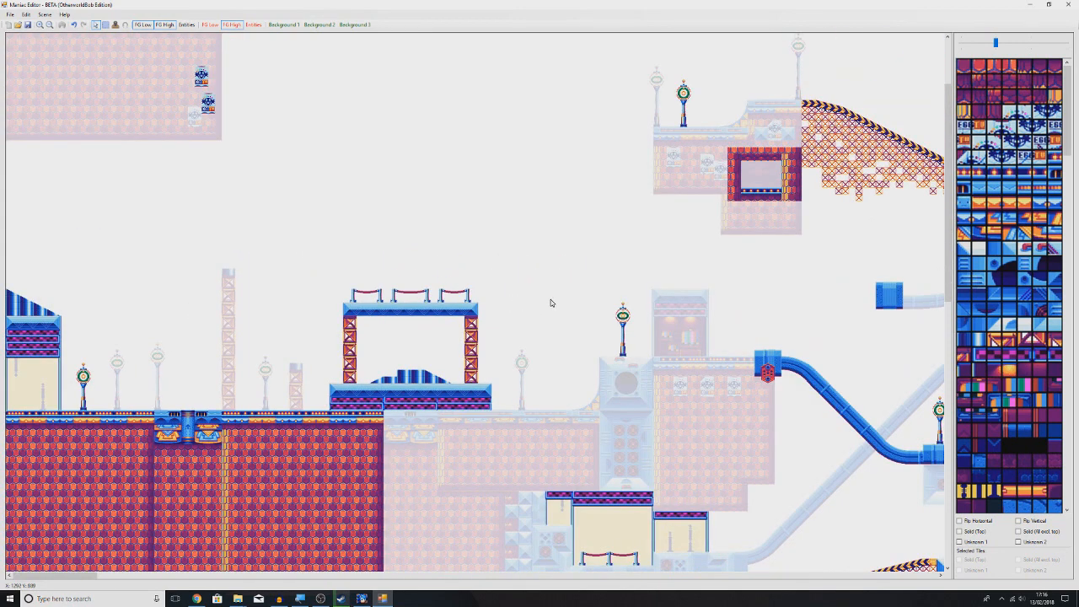
# Show the entities, switch to entity editing and inspect the properties of the upper rings above the stage
pyautogui.scroll(2, 550, 303)
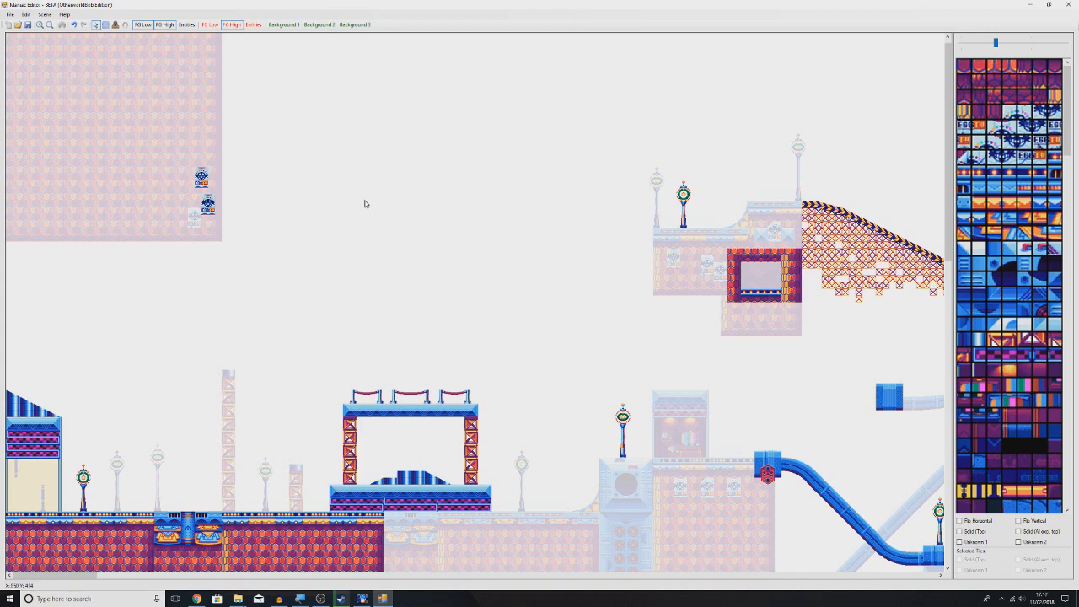
pyautogui.click(186, 24)
pyautogui.click(253, 25)
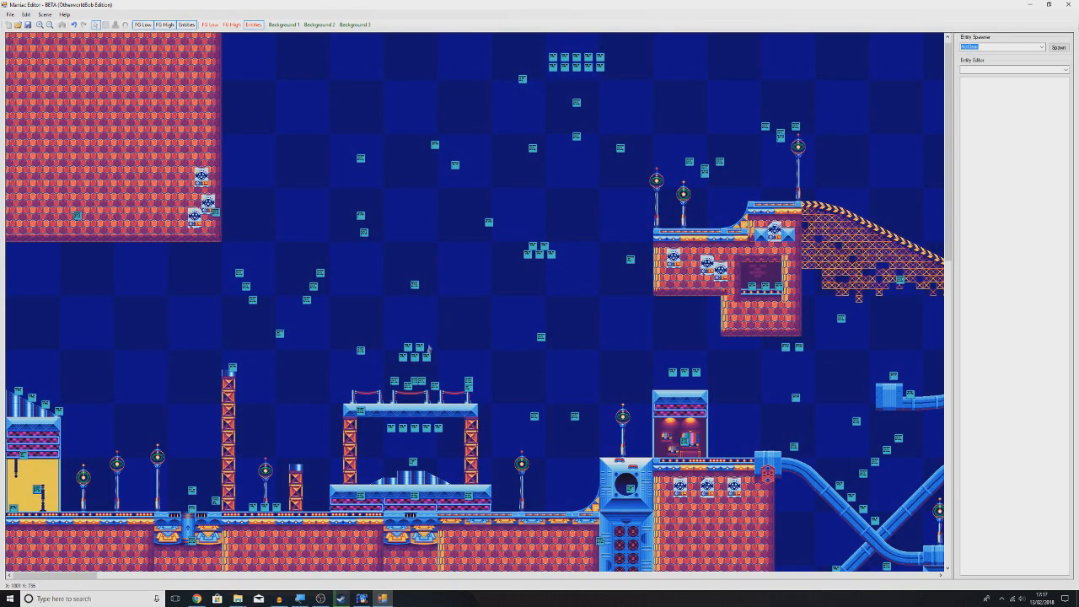
pyautogui.scroll(4, 423, 369)
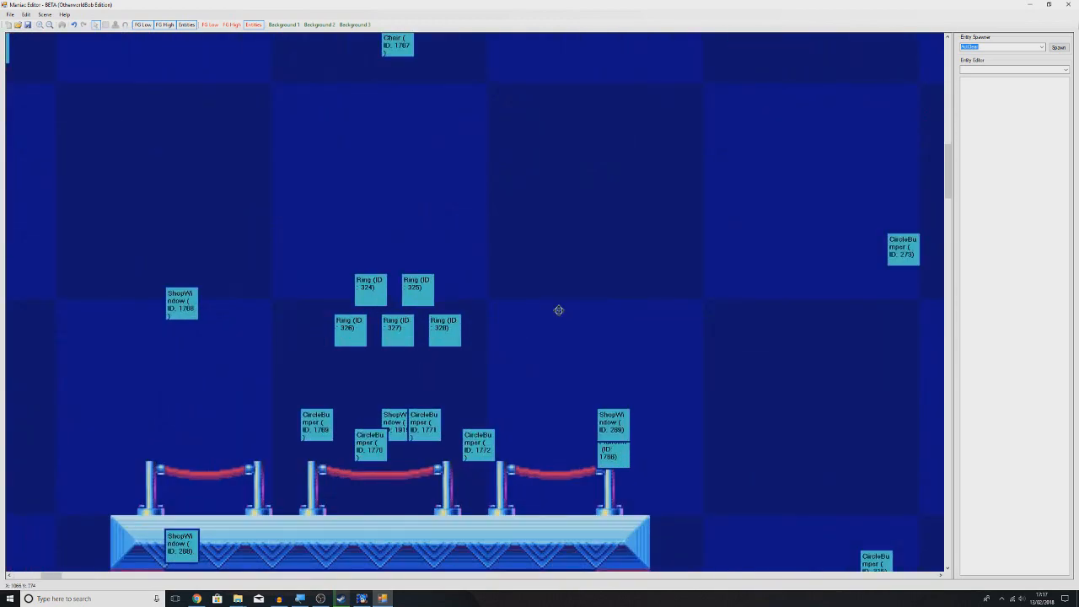
pyautogui.scroll(-5, 558, 310)
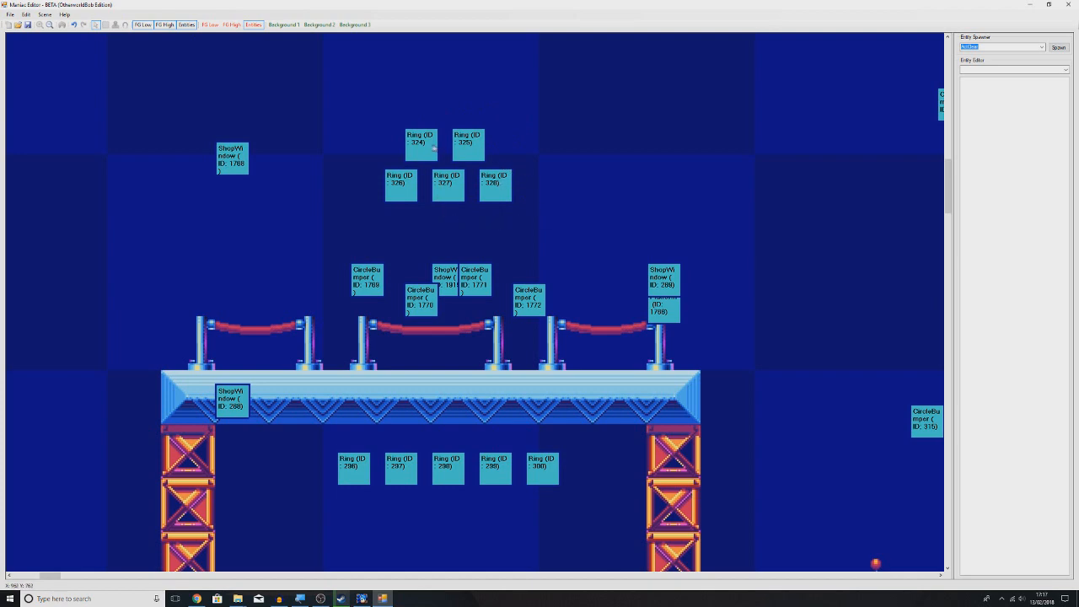
pyautogui.click(436, 149)
pyautogui.click(468, 148)
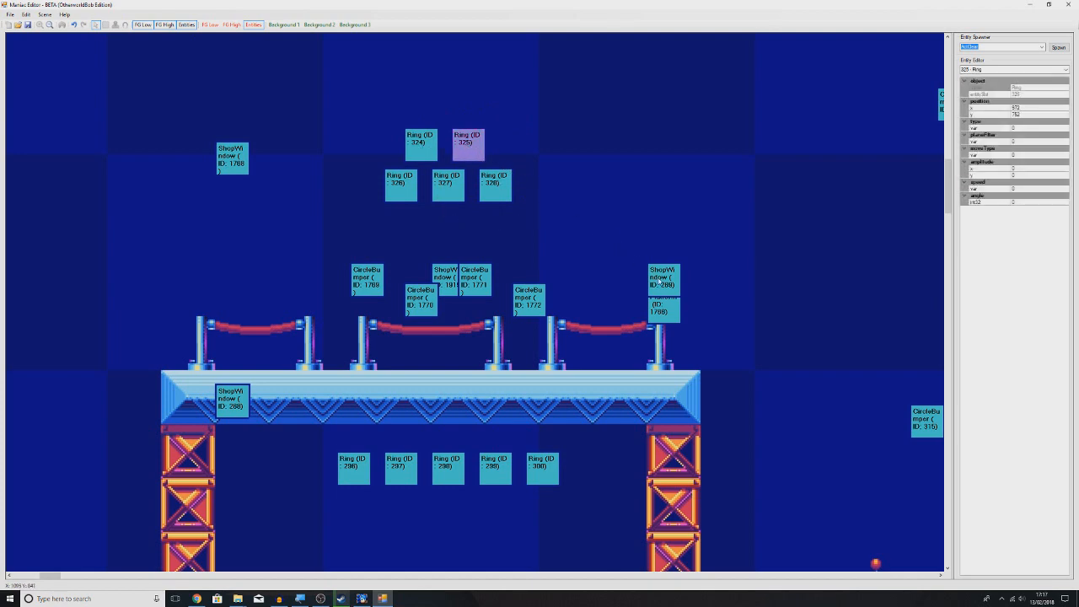
# Inspect the properties of a CircleBumper above the stage and of the Spring floating higher up
pyautogui.middleClick(723, 297)
pyautogui.click(421, 277)
pyautogui.middleClick(645, 300)
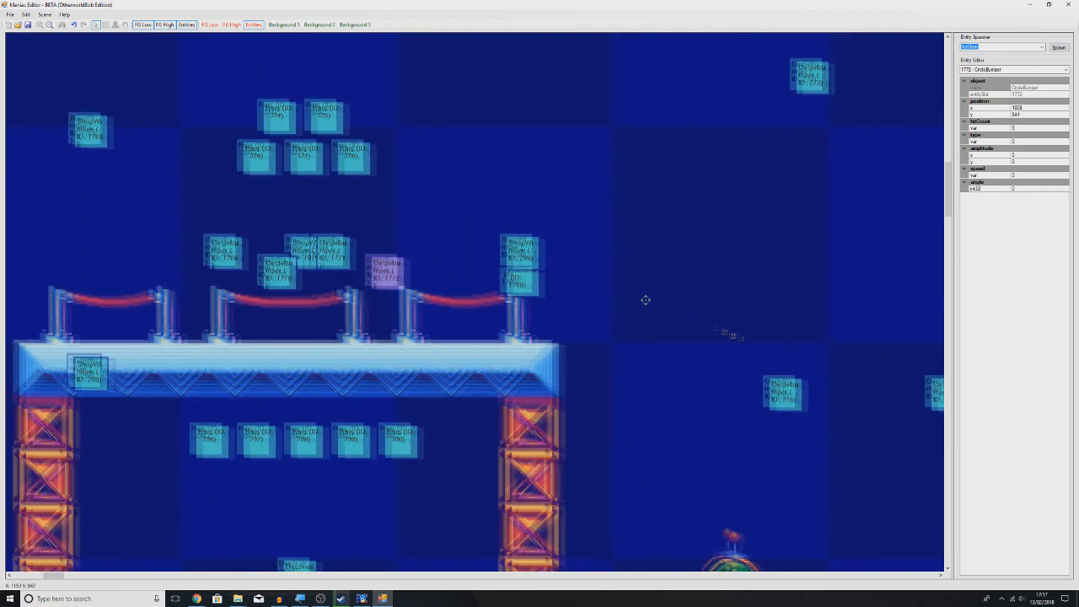
pyautogui.middleClick(573, 299)
pyautogui.middleClick(534, 210)
pyautogui.middleClick(493, 96)
pyautogui.click(197, 193)
pyautogui.middleClick(282, 231)
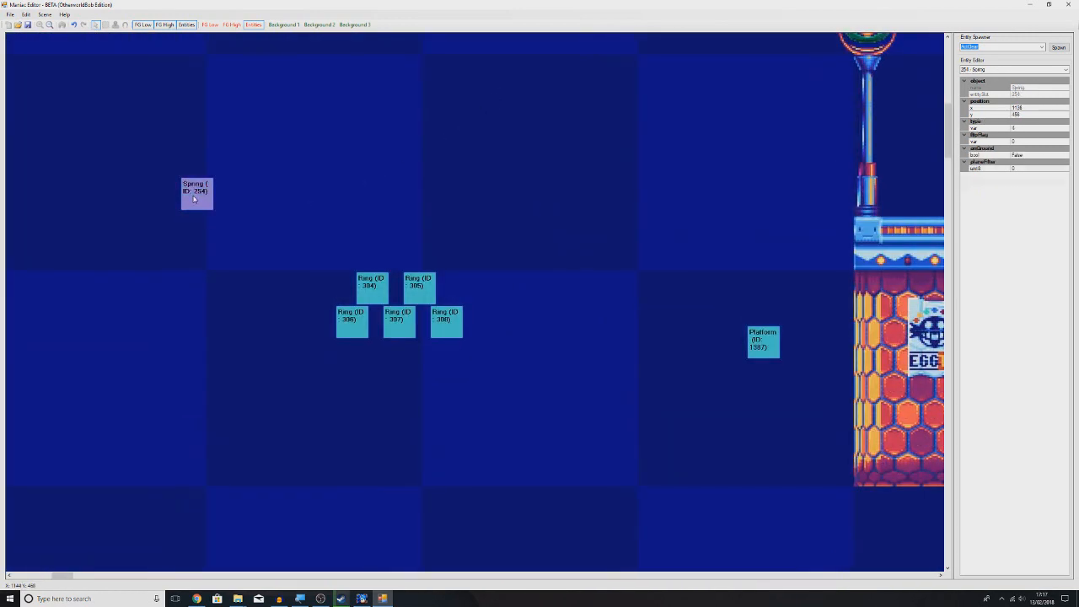
pyautogui.middleClick(214, 216)
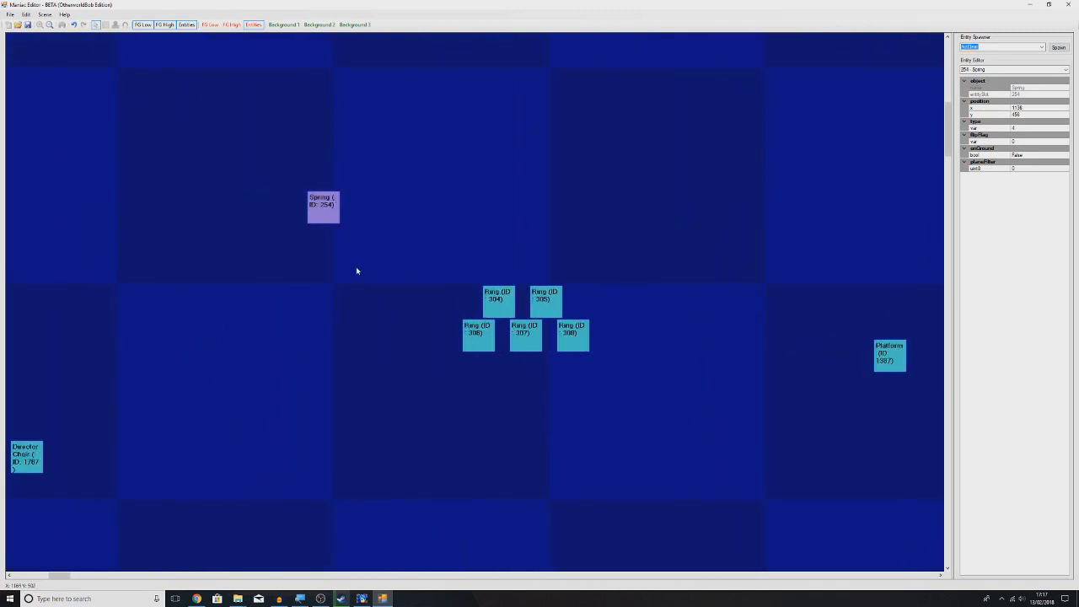
# Delete the V-shaped group of entities floating between the large hanging wall and the stage
pyautogui.scroll(-2, 354, 270)
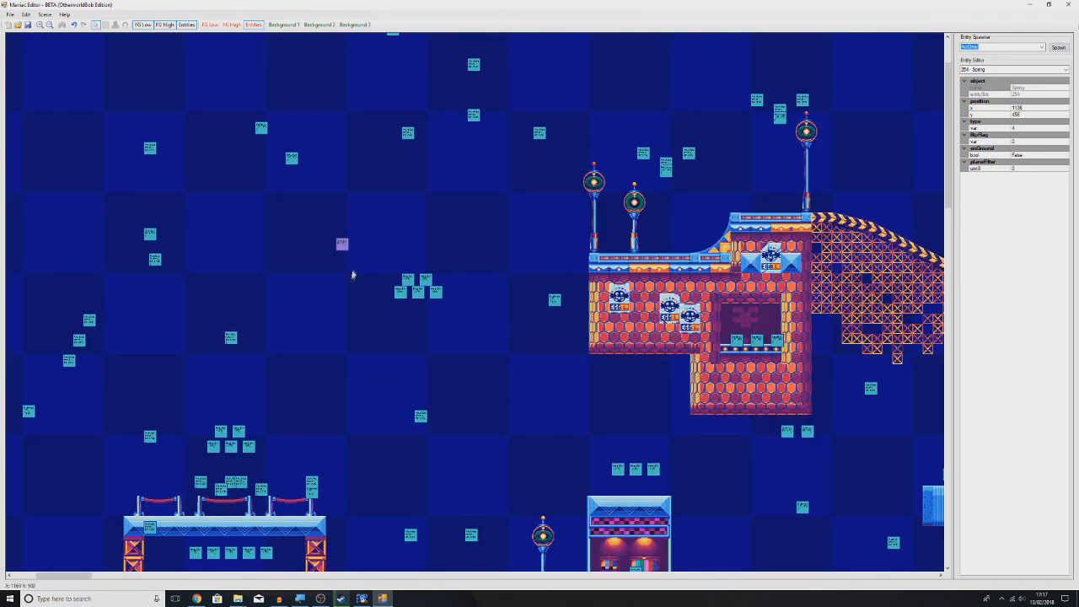
pyautogui.hscroll(1, 358, 291)
pyautogui.scroll(-1, 361, 306)
pyautogui.hscroll(-2, 367, 304)
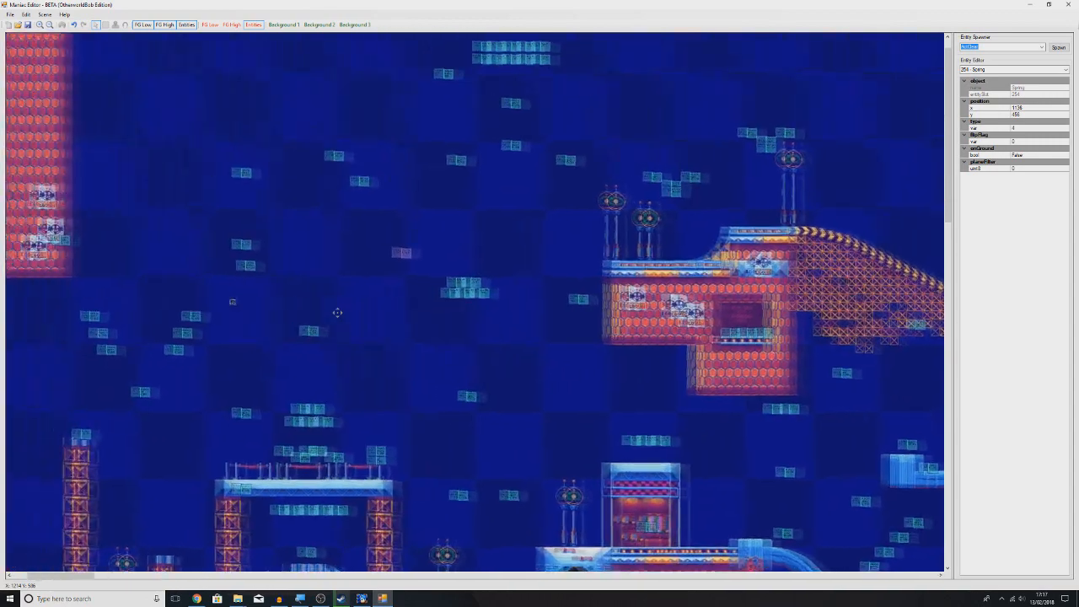
pyautogui.scroll(-1, 379, 301)
pyautogui.click(472, 275)
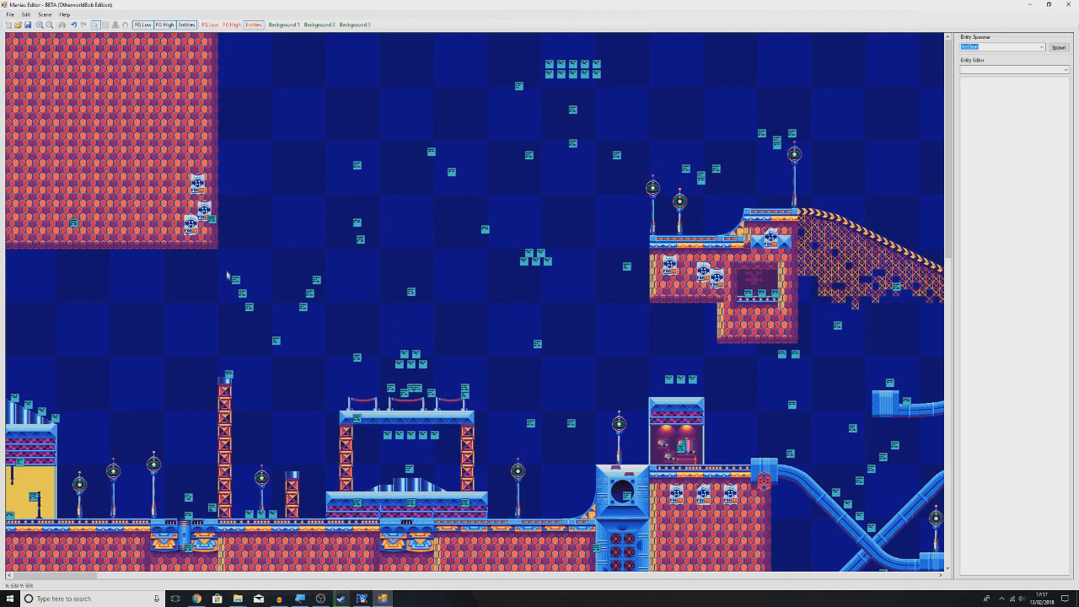
pyautogui.moveTo(233, 250); pyautogui.dragTo(337, 346)
pyautogui.press('Delete')
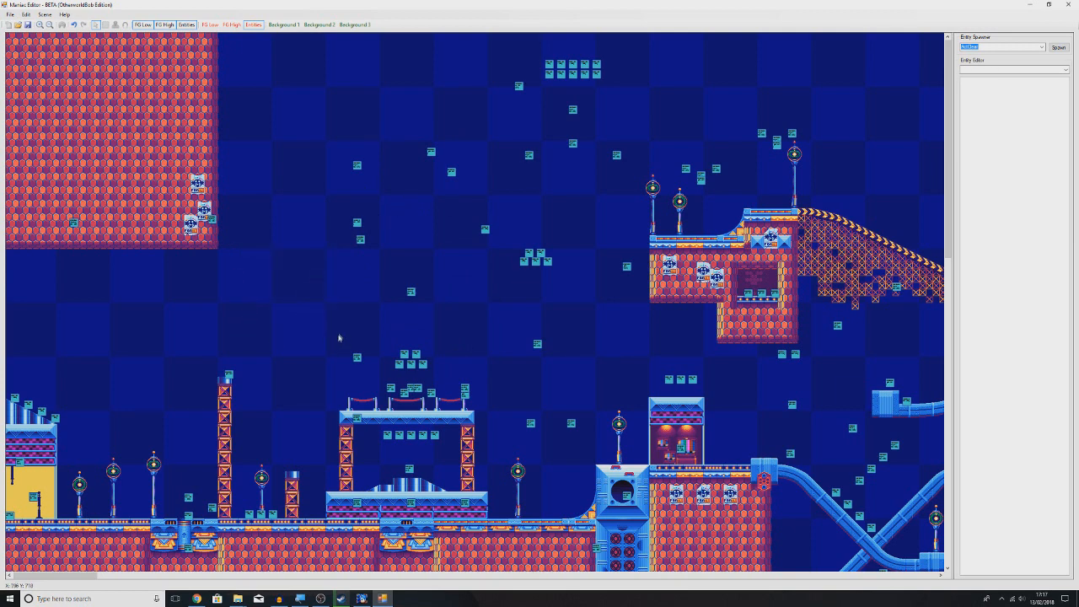
# Delete the entities floating high above the stage and those on and around the stage itself
pyautogui.moveTo(323, 117); pyautogui.dragTo(489, 312)
pyautogui.press('Delete')
pyautogui.moveTo(328, 288); pyautogui.dragTo(484, 504)
pyautogui.press('Delete')
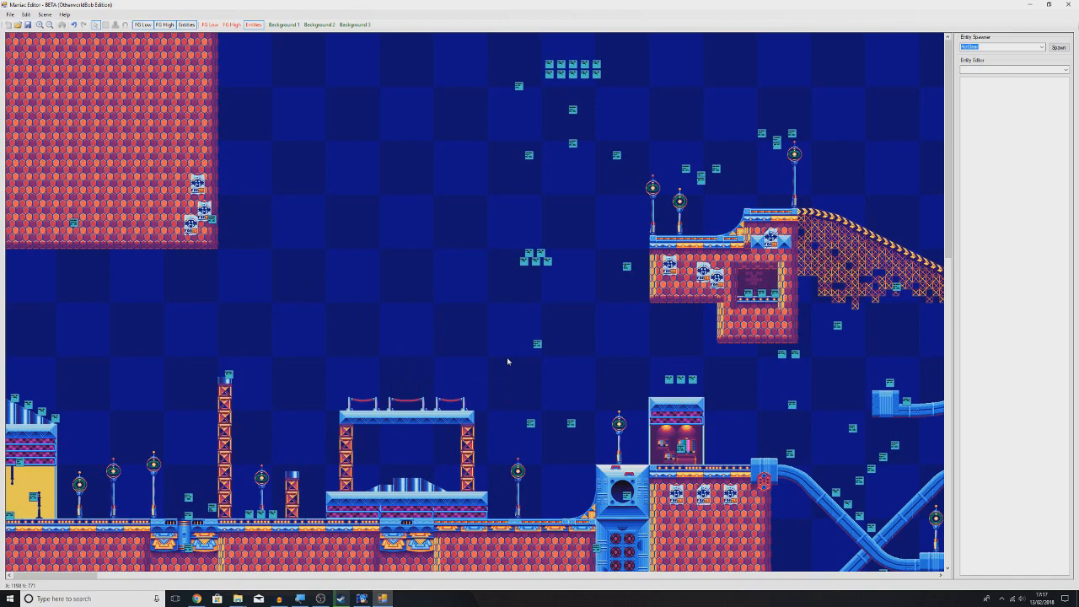
# Examine the cleared stage and the three rings on the ground near the player start
pyautogui.scroll(-1, 457, 382)
pyautogui.scroll(2, 398, 394)
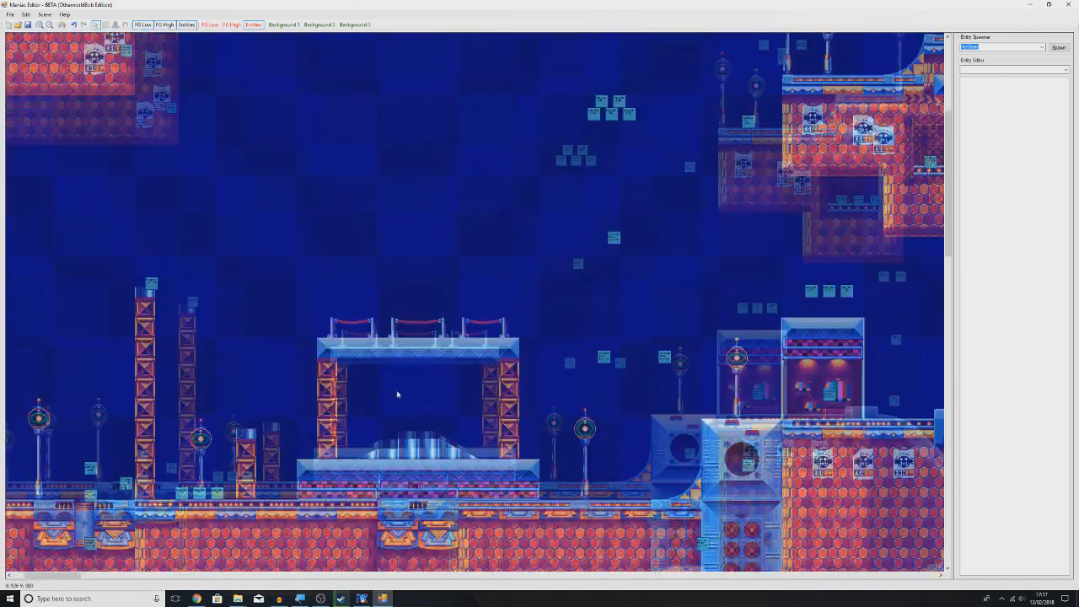
pyautogui.scroll(-3, 456, 373)
pyautogui.hscroll(-1, 456, 372)
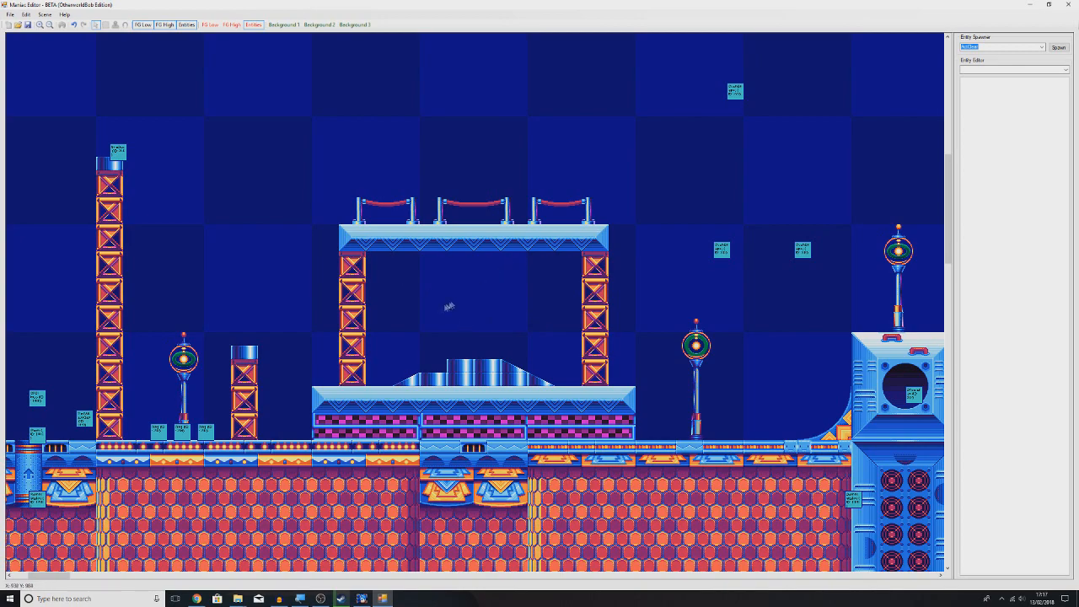
pyautogui.scroll(3, 460, 296)
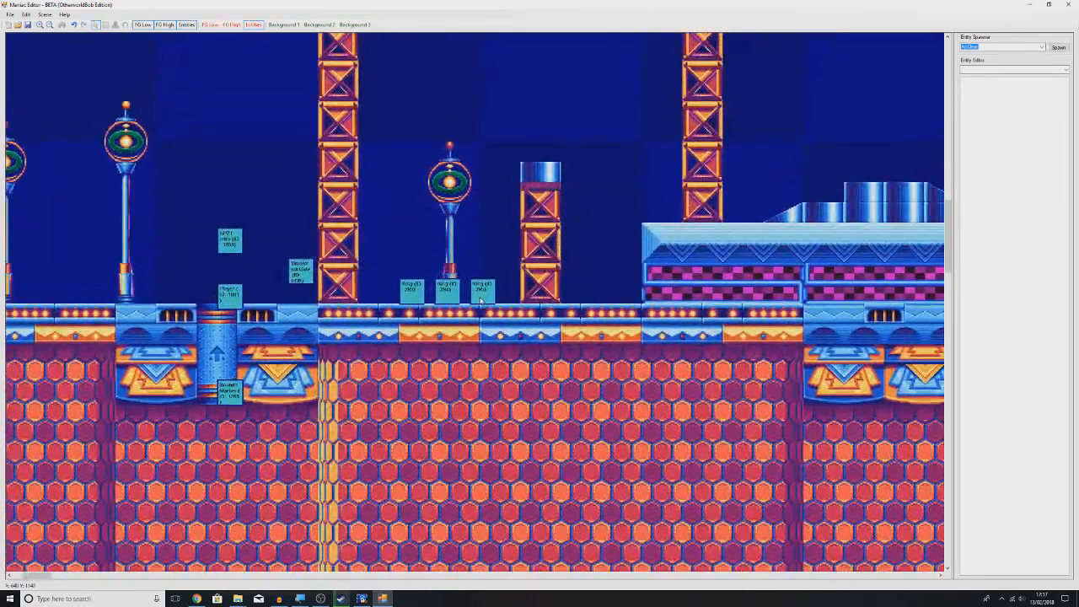
# Duplicate the ground ring nearest the short tower and move the copy to just above the stage's metal ramp
pyautogui.click(481, 299)
pyautogui.hotkey('ctrl', 'd')
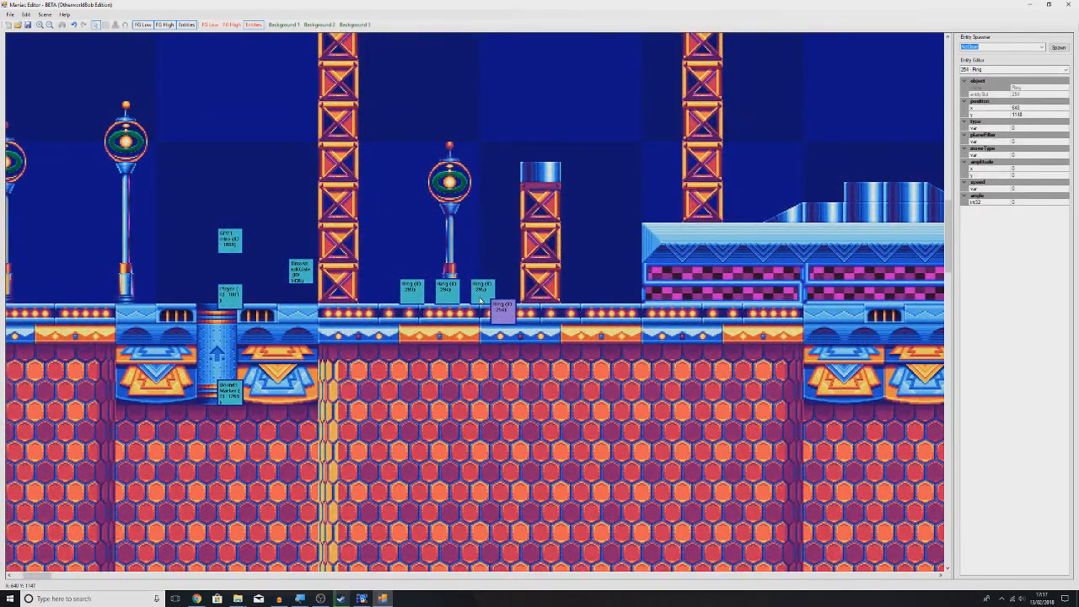
pyautogui.middleClick(777, 158)
pyautogui.moveTo(305, 437); pyautogui.dragTo(645, 280)
pyautogui.scroll(-1, 692, 266)
pyautogui.middleClick(775, 222)
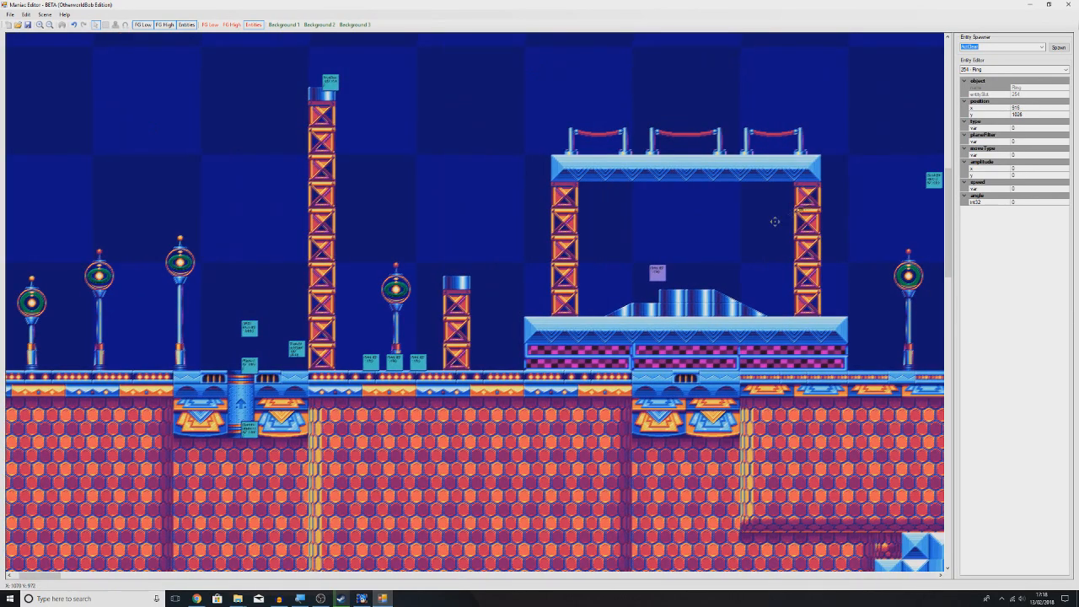
# Paste three more rings and line them up as a row of four above the stage's metal ramp
pyautogui.hotkey('ctrl', 'v')
pyautogui.moveTo(608, 300); pyautogui.dragTo(670, 331)
pyautogui.hotkey('ctrl', 'v')
pyautogui.hotkey('ctrl', 'v')
pyautogui.click(585, 272)
pyautogui.click(761, 272)
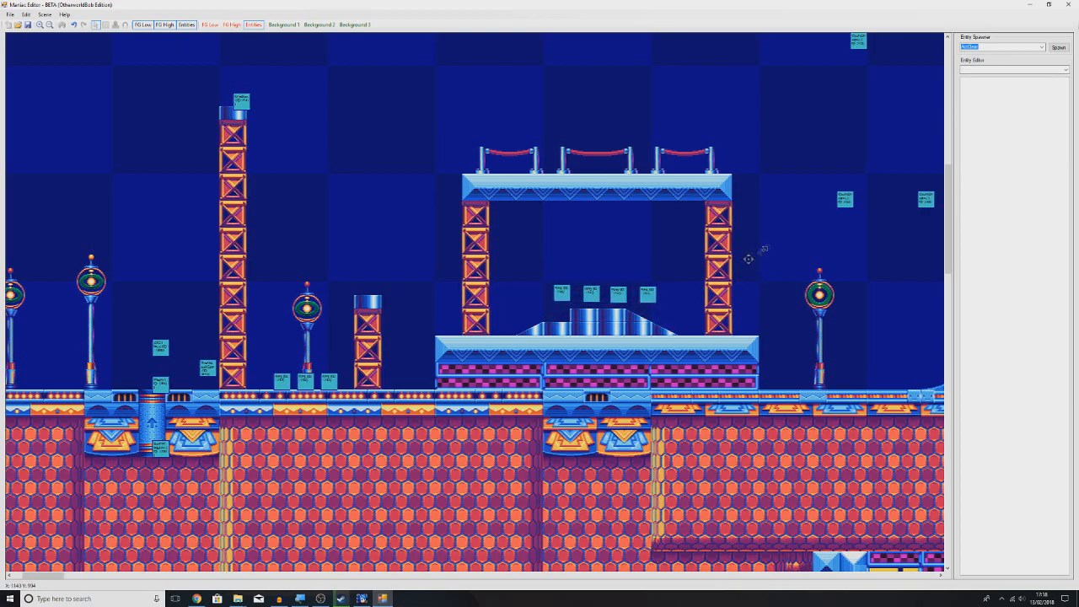
# Copy the row of four rings and place two copies side by side along the stage roof's rope barriers
pyautogui.middleClick(752, 255)
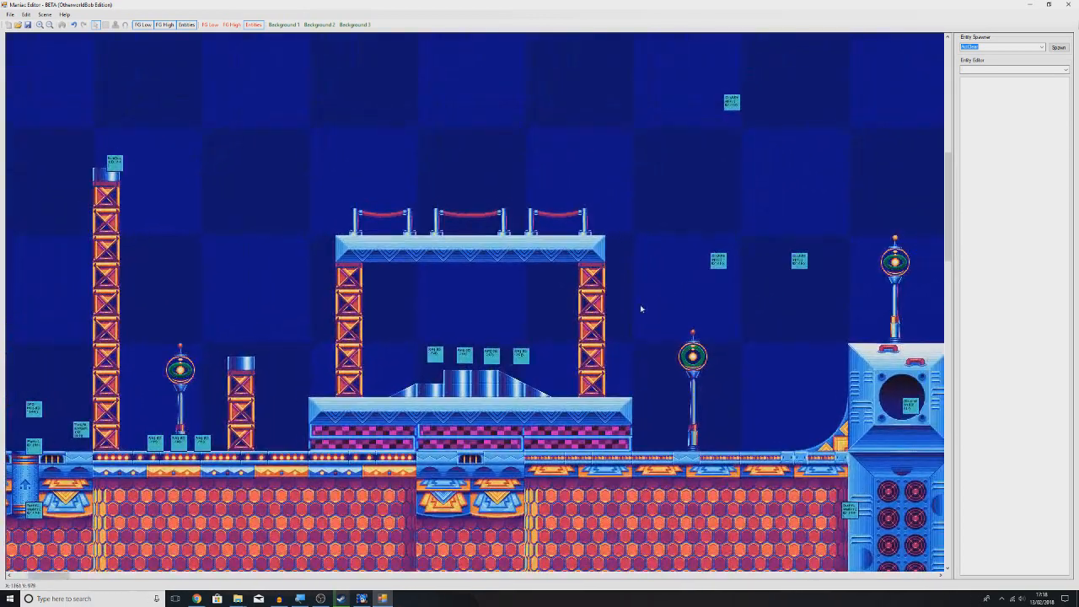
pyautogui.moveTo(400, 315); pyautogui.dragTo(547, 385)
pyautogui.hotkey('ctrl', 'c')
pyautogui.hotkey('ctrl', 'v')
pyautogui.moveTo(481, 190); pyautogui.dragTo(410, 214)
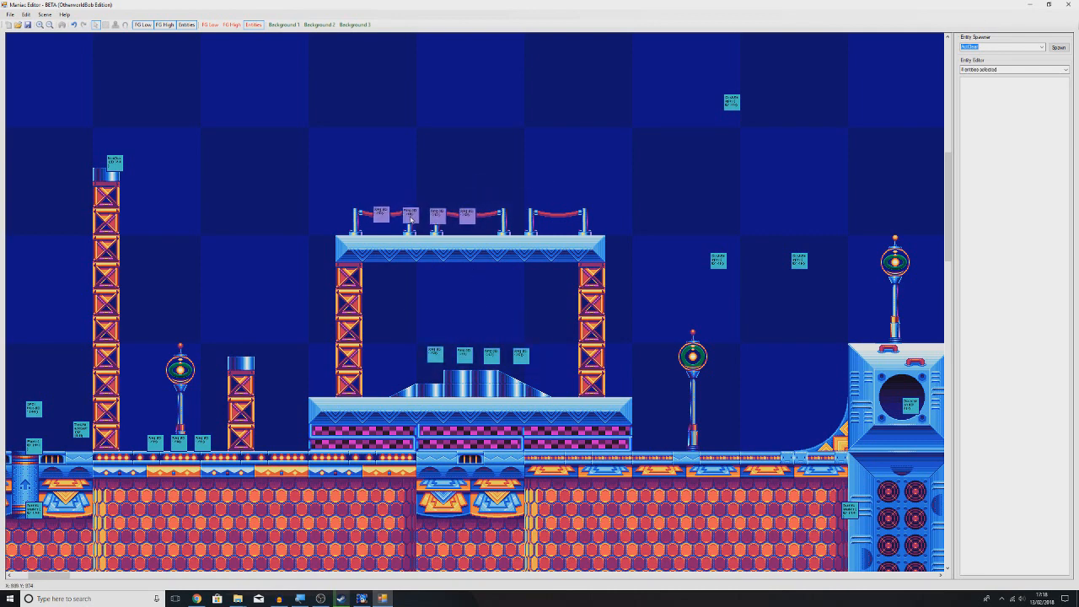
pyautogui.hotkey('ctrl', 'v')
pyautogui.moveTo(540, 225); pyautogui.dragTo(535, 215)
pyautogui.click(506, 175)
# Rearrange the rings inside the stage frame into a seven-ring arc, moving the two outer rings up and pasting three more
pyautogui.click(442, 354)
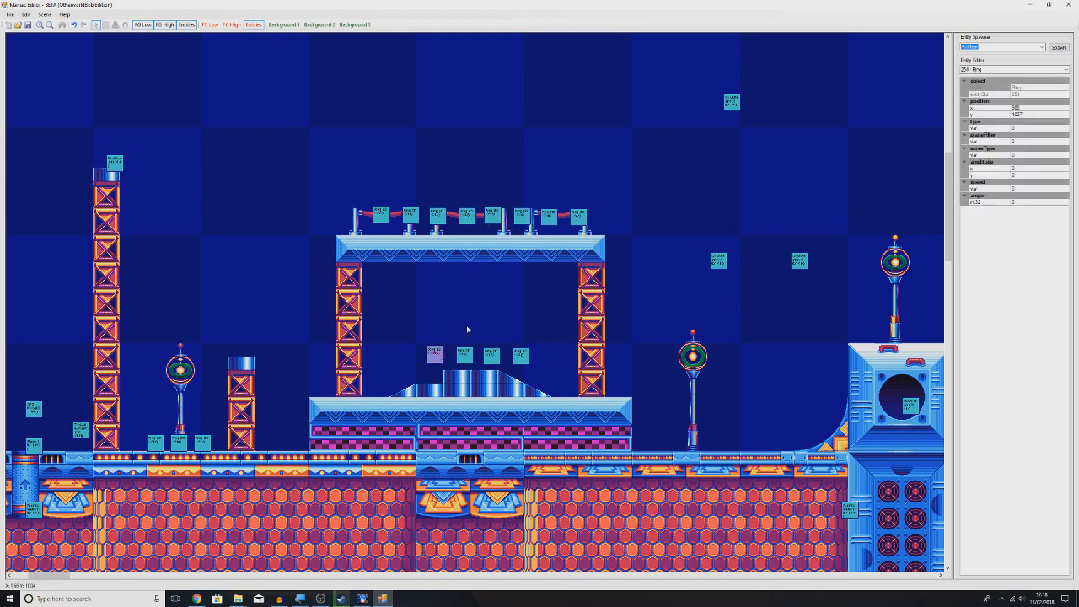
pyautogui.click(469, 335)
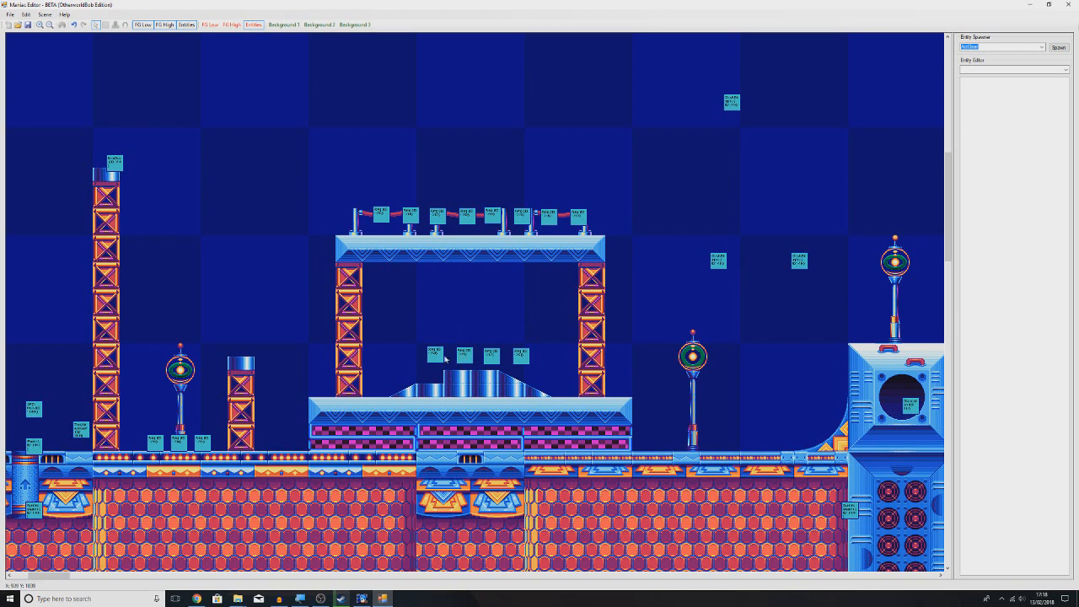
pyautogui.moveTo(438, 355); pyautogui.dragTo(449, 334)
pyautogui.moveTo(520, 356); pyautogui.dragTo(493, 275)
pyautogui.hotkey('ctrl', 'v')
pyautogui.hotkey('ctrl', 'v')
pyautogui.hotkey('ctrl', 'v')
pyautogui.click(525, 319)
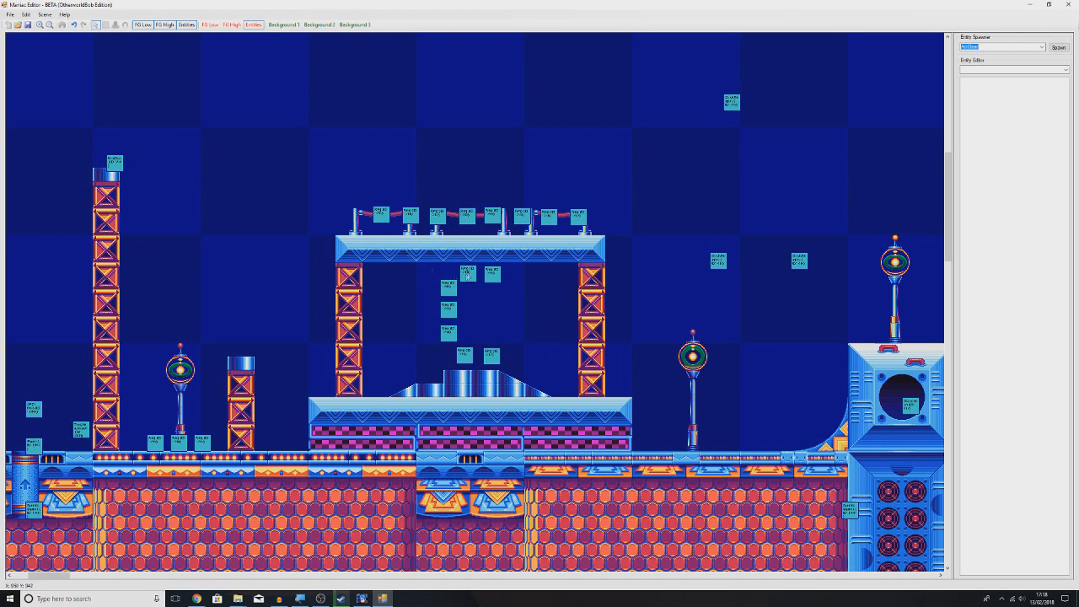
# Save the edited scene
pyautogui.click(10, 14)
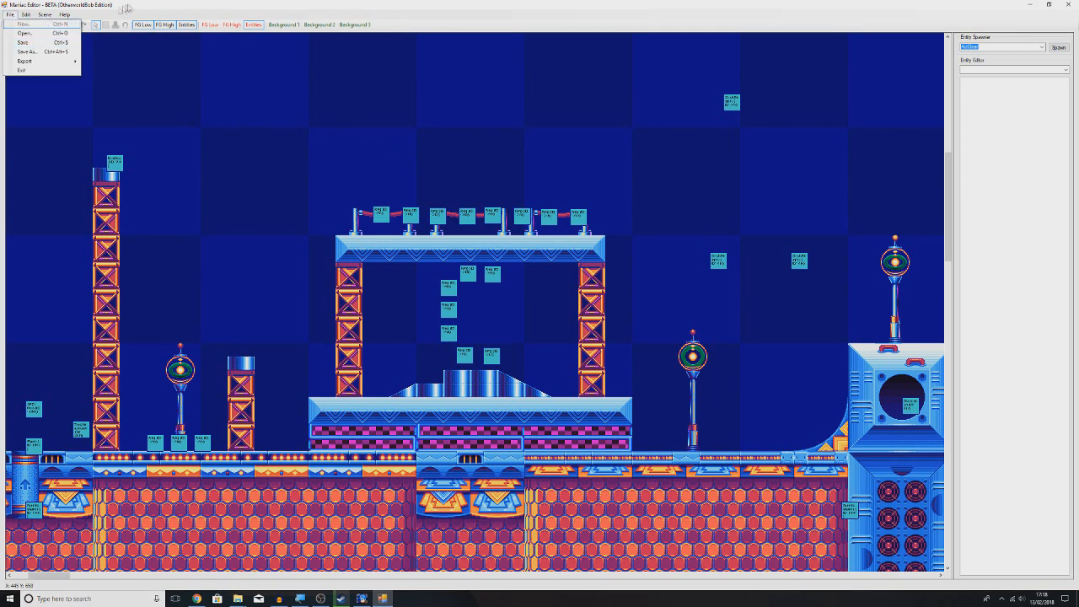
pyautogui.press('Escape')
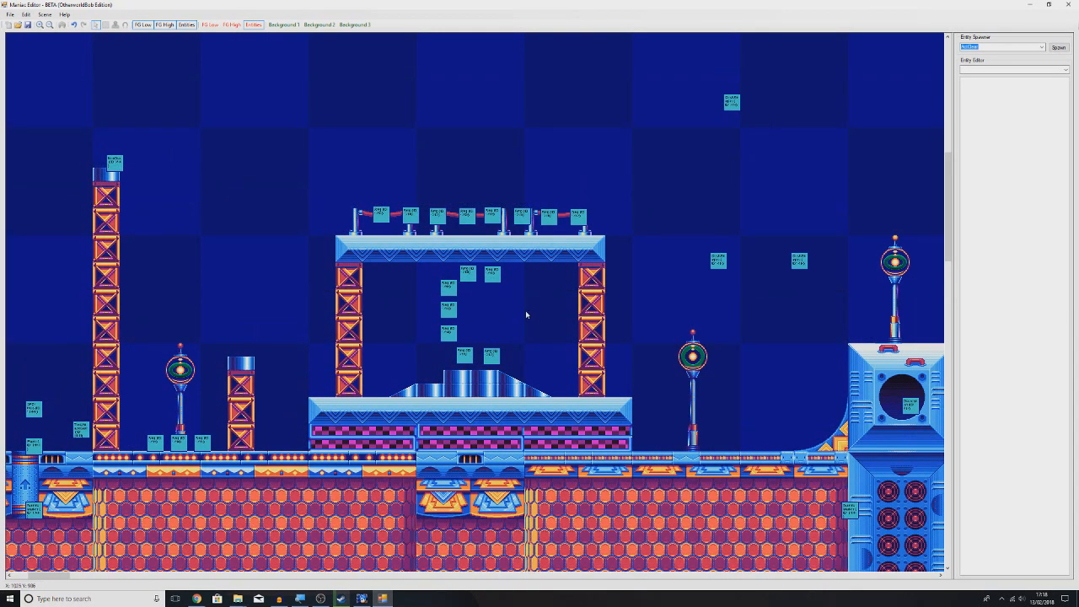
pyautogui.scroll(-2, 525, 312)
pyautogui.middleClick(525, 310)
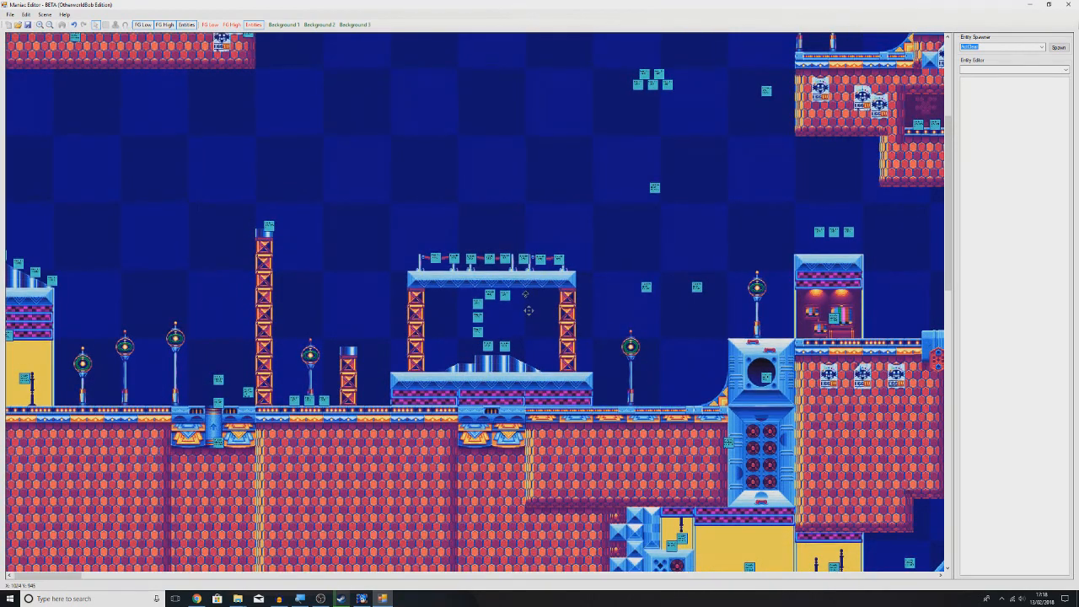
pyautogui.scroll(1, 528, 310)
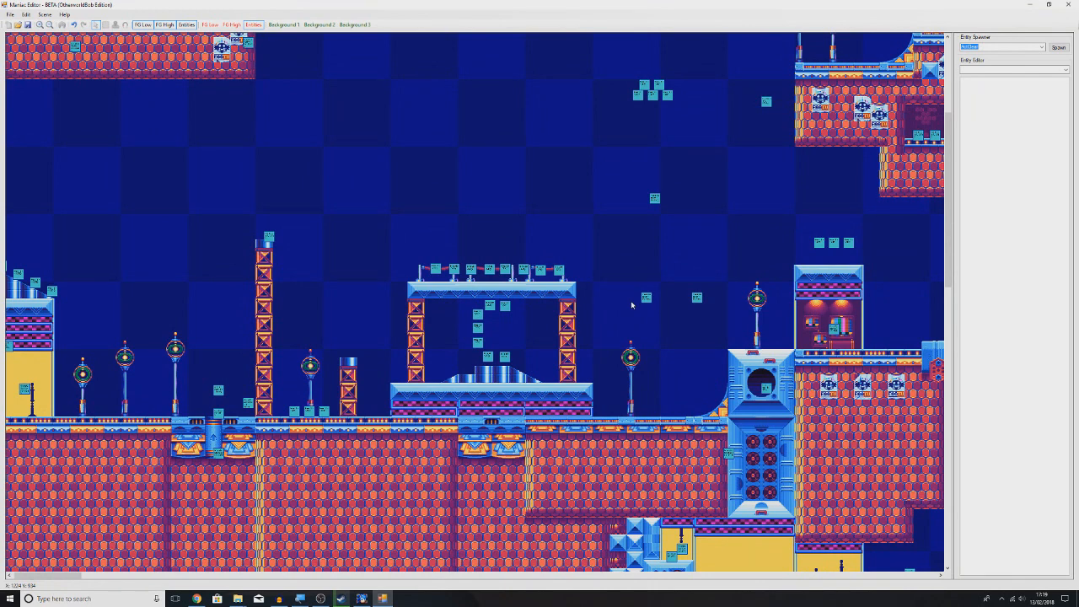
# Switch to Mania Mod Studio and launch Sonic Mania from the mod manager
pyautogui.moveTo(359, 599)
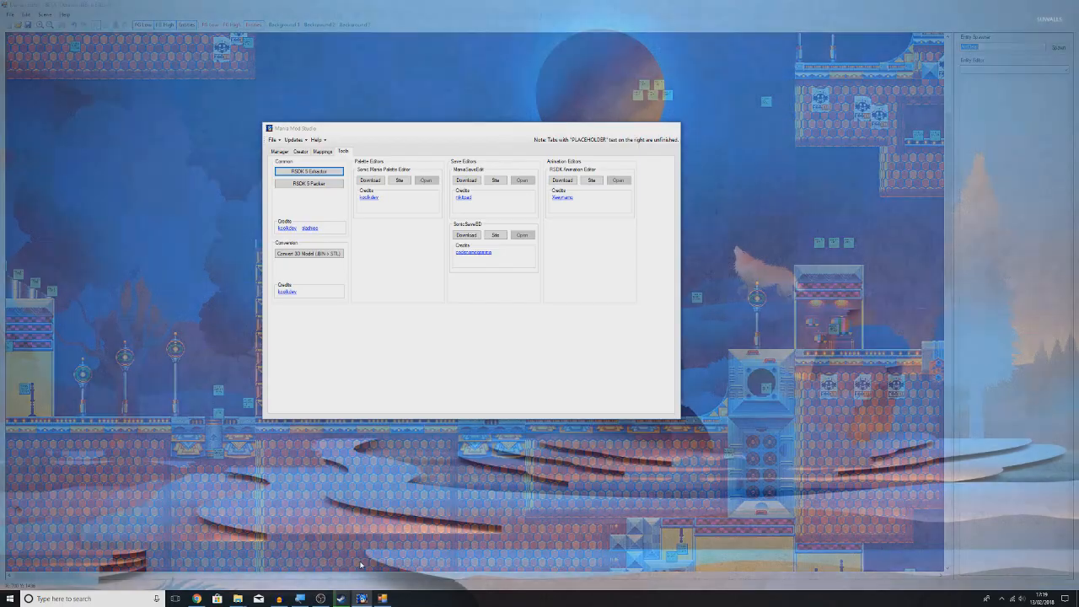
pyautogui.click(362, 560)
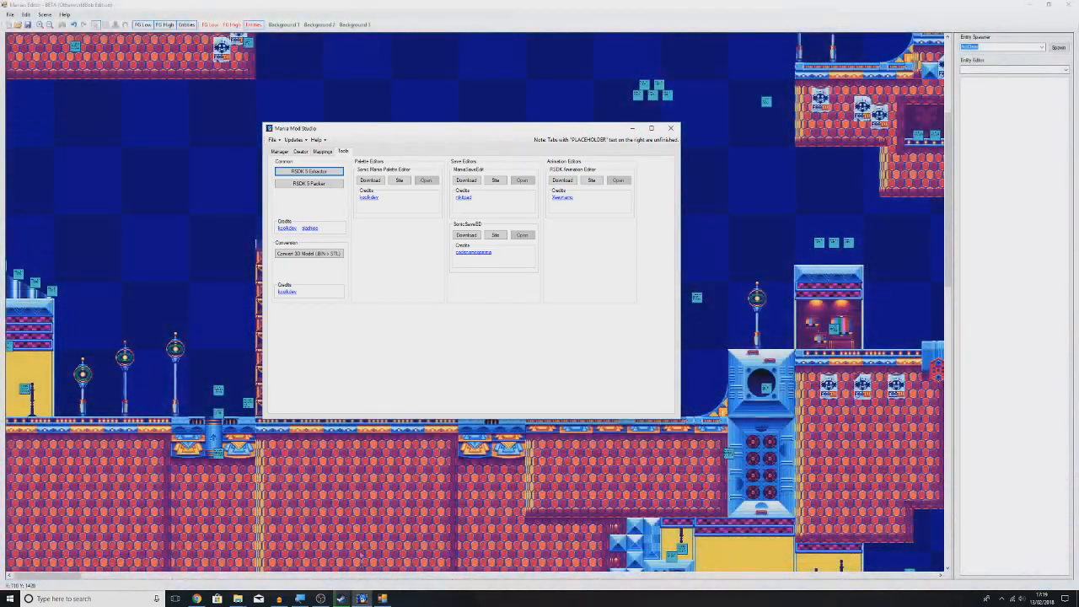
pyautogui.click(281, 152)
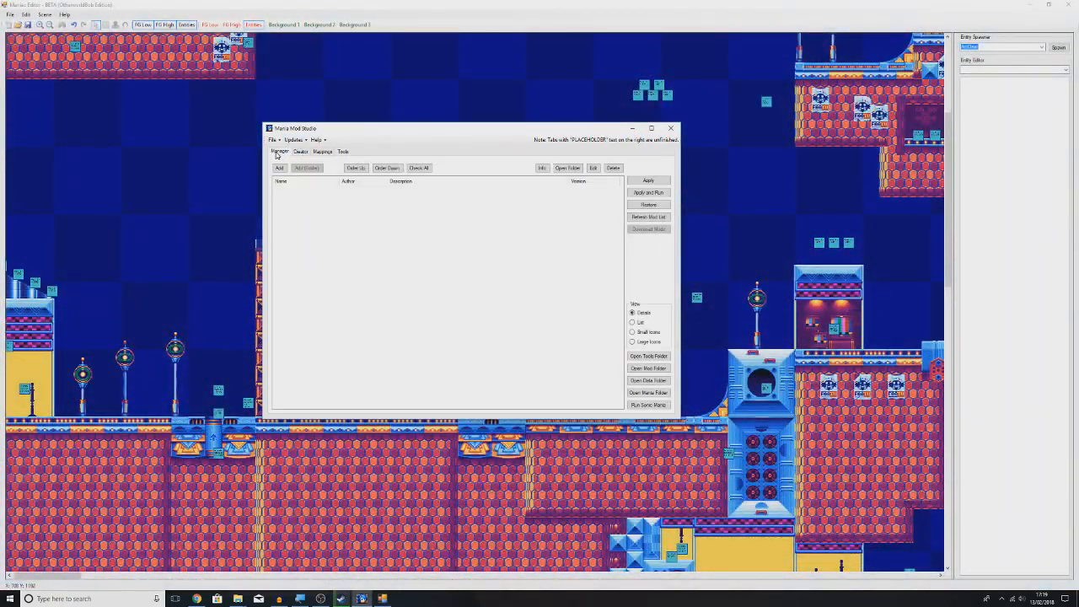
pyautogui.click(650, 406)
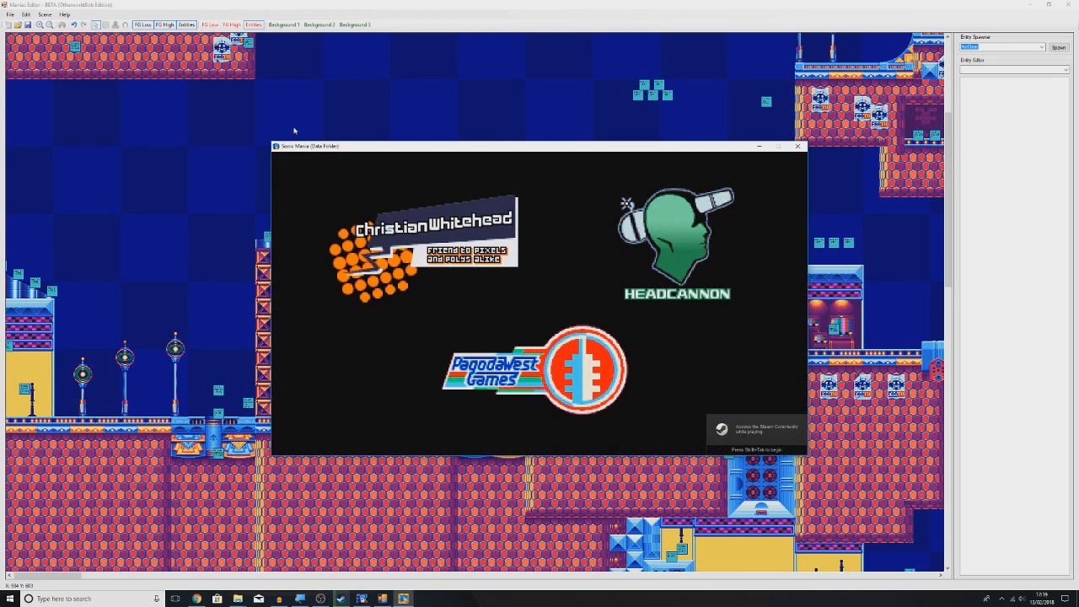
pyautogui.press('Escape')
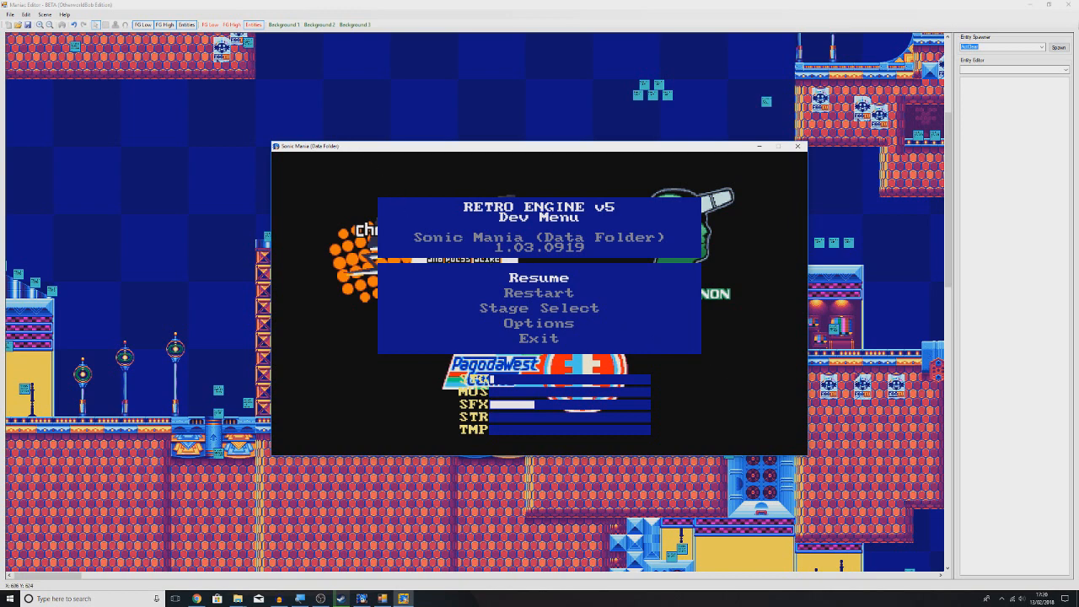
pyautogui.press('Escape')
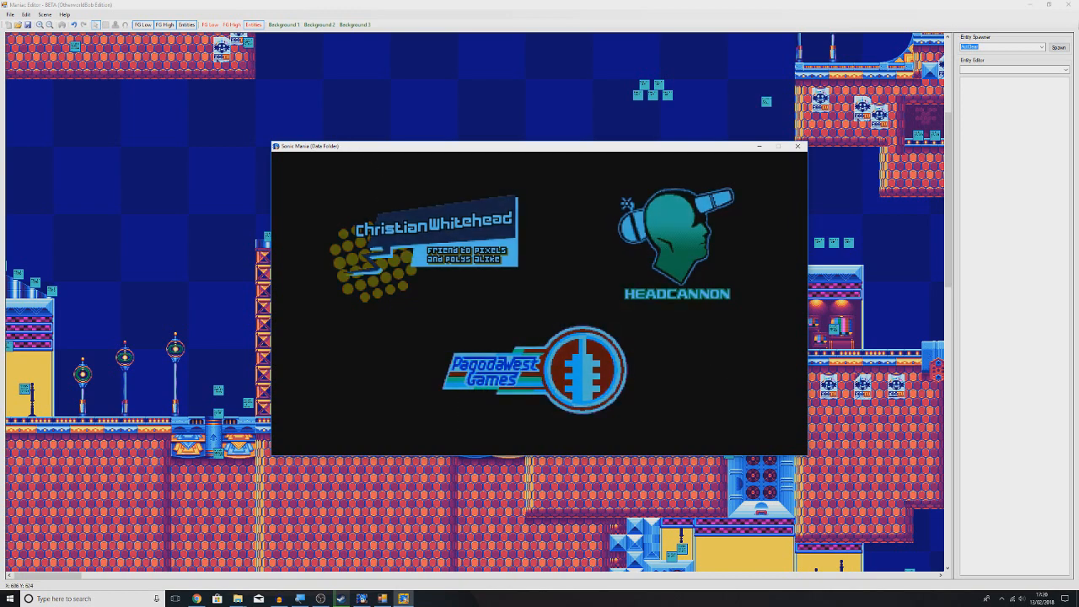
# Open the game's developer stage selection and choose the Mania Mode category
pyautogui.press('Escape')
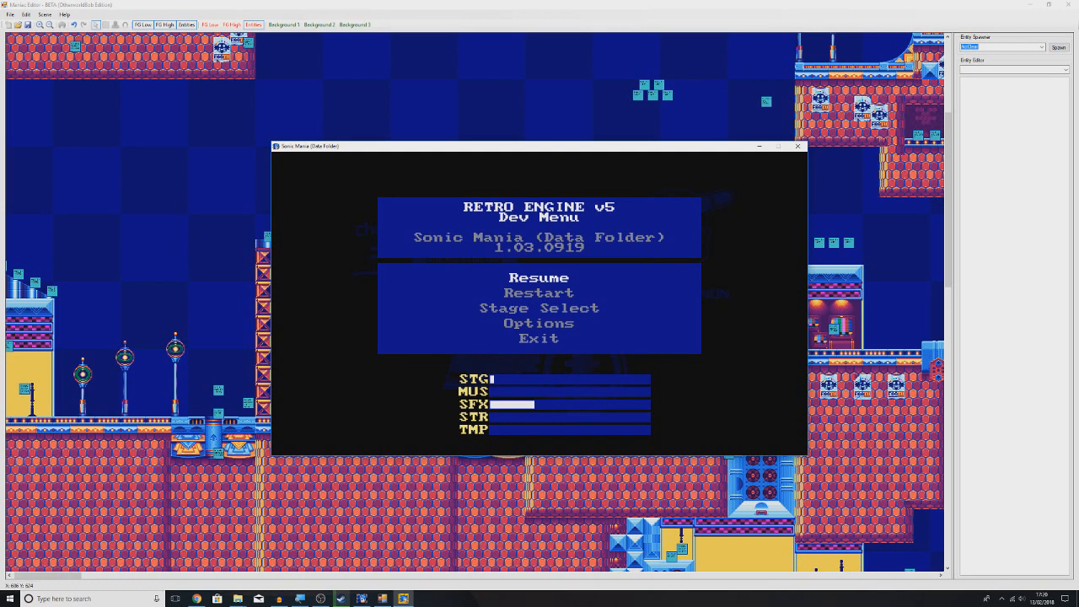
pyautogui.press('Down')
pyautogui.press('Down')
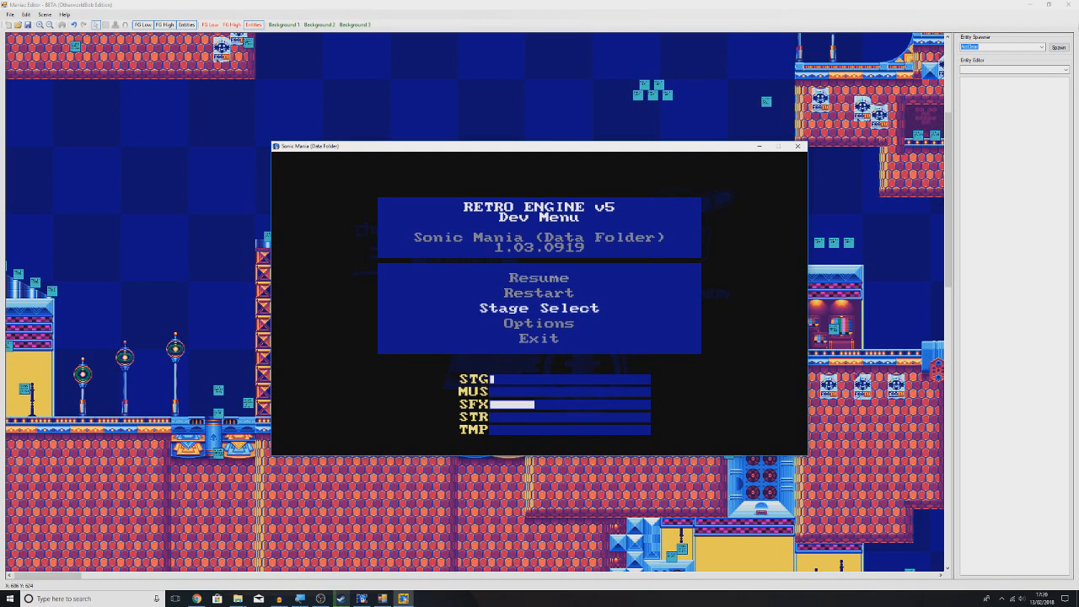
pyautogui.press('Return')
pyautogui.press('Down')
pyautogui.press('Down')
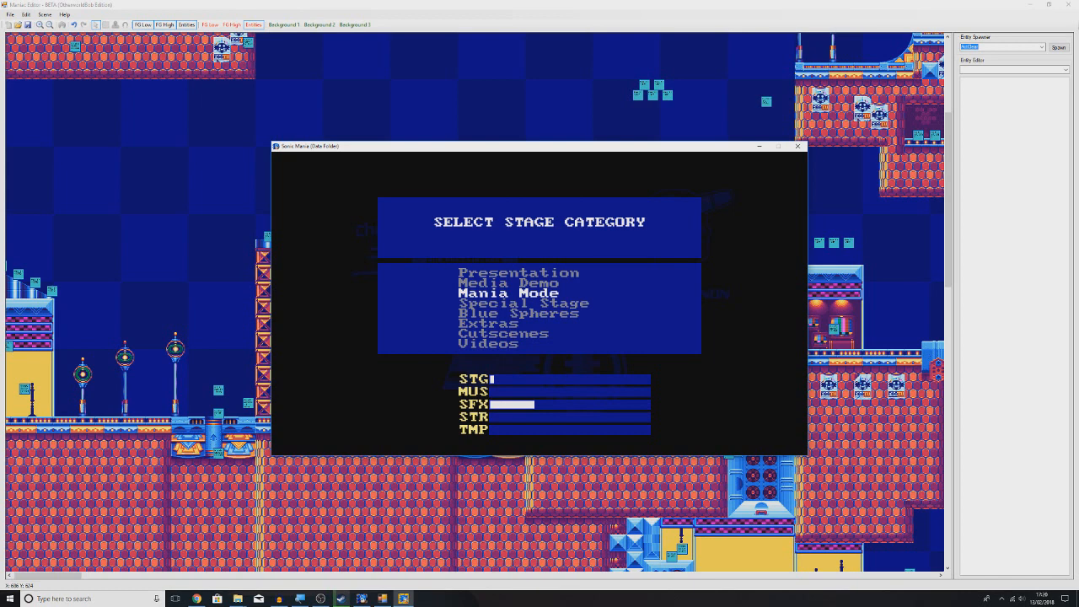
pyautogui.press('Return')
# Find Studiopolis Zone 1 among the Mania Mode scenes and start it
pyautogui.press('Down')
pyautogui.press('Down')
pyautogui.press('Down')
pyautogui.press('Down')
pyautogui.press('Down')
pyautogui.press('Down')
pyautogui.press('Down')
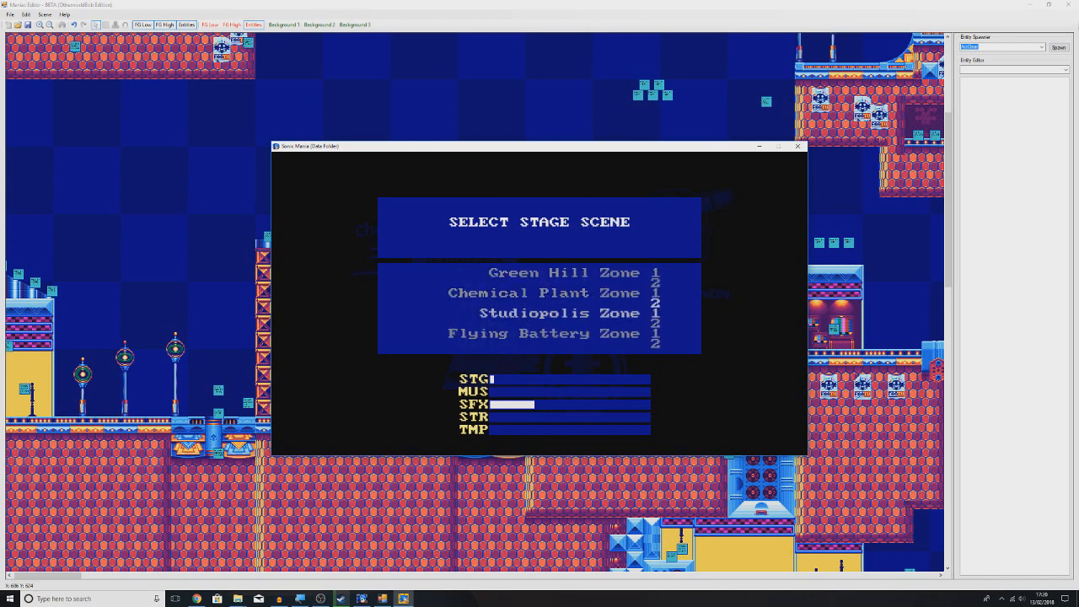
pyautogui.press('Down')
pyautogui.press('Down')
pyautogui.press('Down')
pyautogui.press('Down')
pyautogui.press('Up')
pyautogui.press('Up')
pyautogui.press('Up')
pyautogui.press('Up')
pyautogui.press('Up')
pyautogui.press('Up')
pyautogui.press('Up')
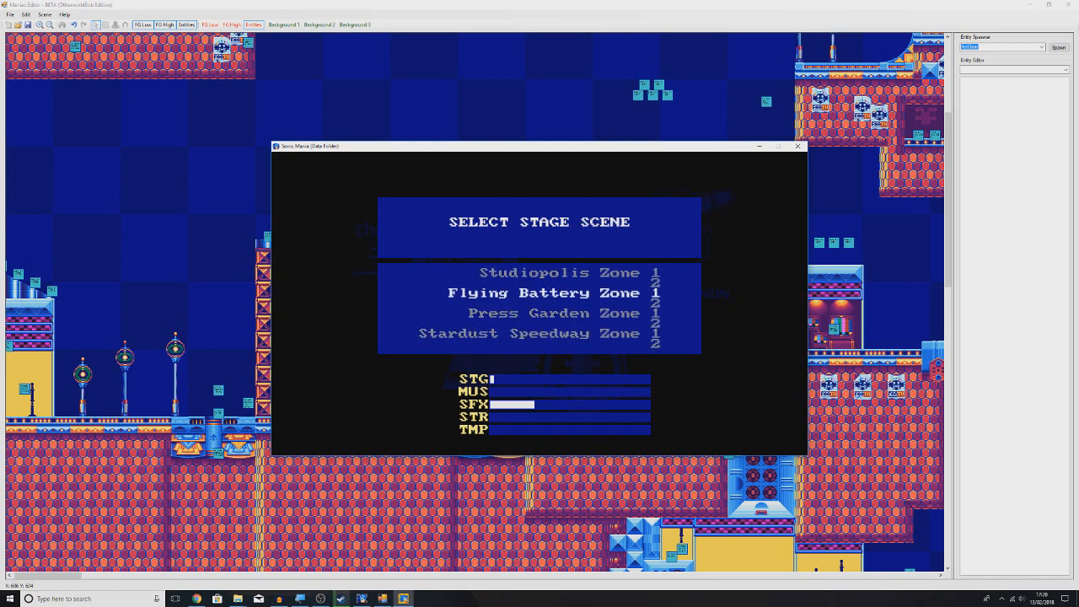
pyautogui.press('Up')
pyautogui.press('Up')
pyautogui.press('Up')
pyautogui.press('Up')
pyautogui.press('Up')
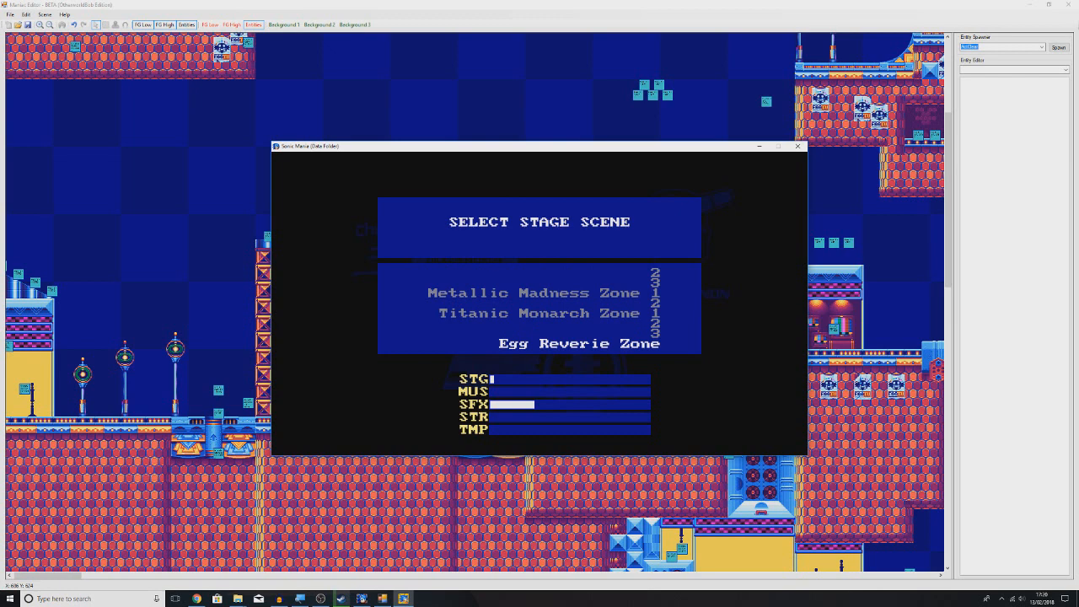
pyautogui.press('Down')
pyautogui.press('Down')
pyautogui.press('Down')
pyautogui.press('Down')
pyautogui.press('Down')
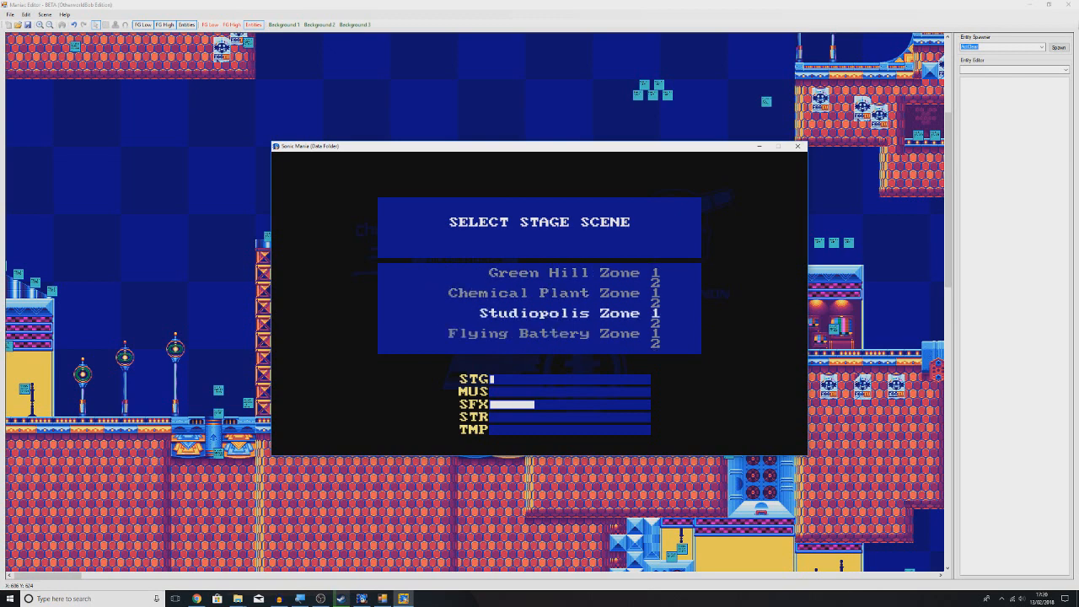
pyautogui.press('Return')
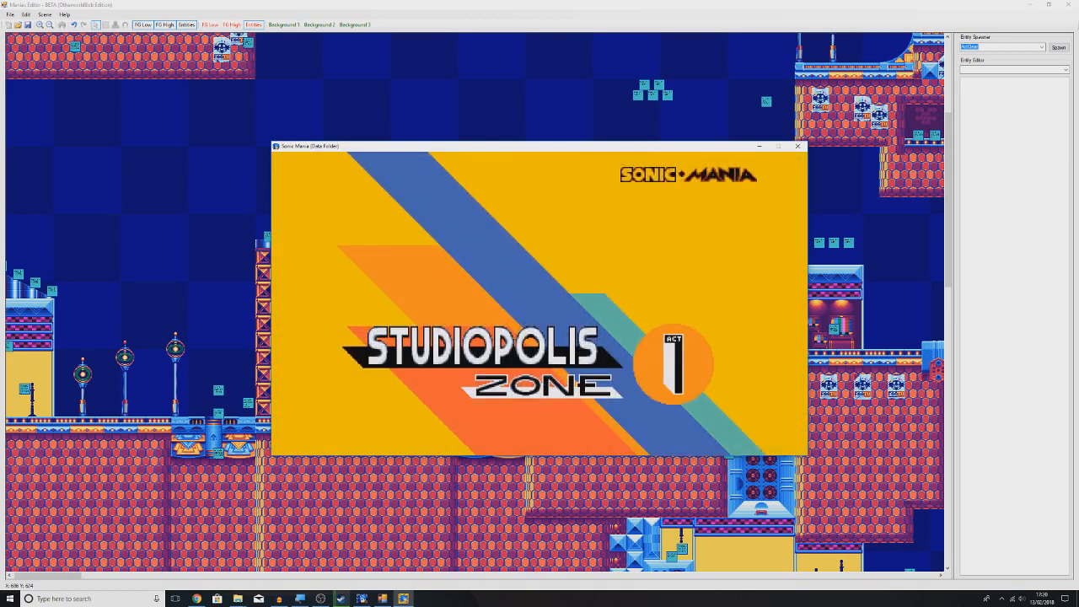
# Playtest the edited opening area, collecting rings and jumping around the stage structure, and quit the game
pyautogui.press('Right')
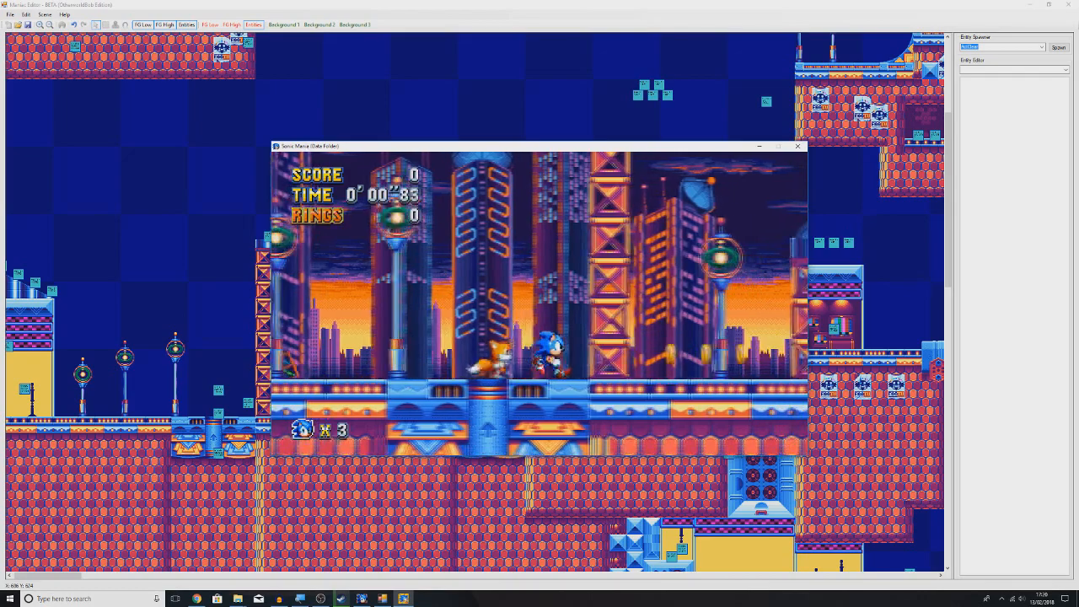
pyautogui.press('a')
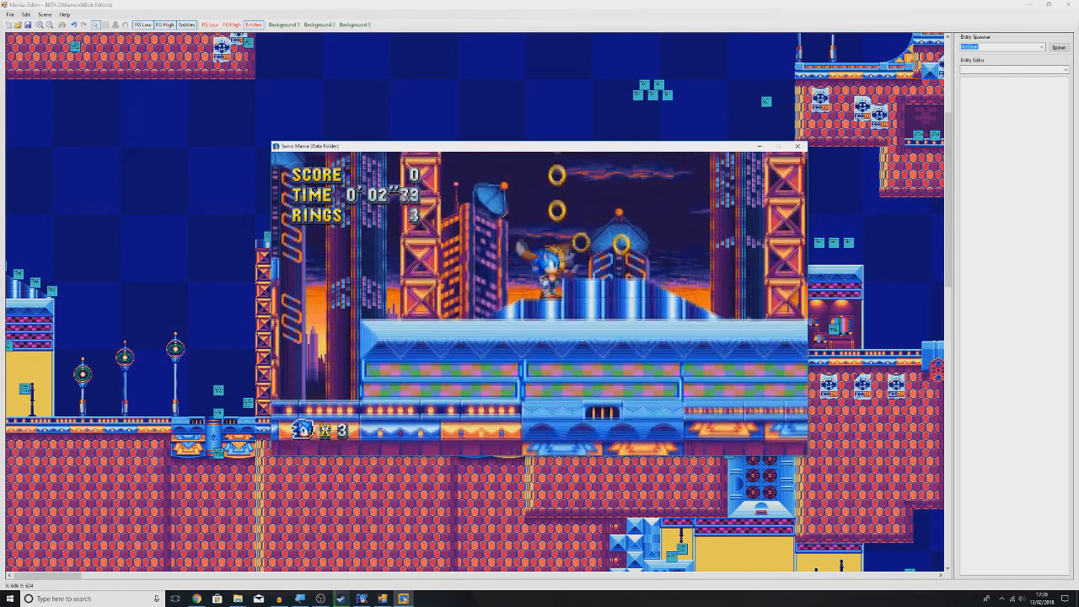
pyautogui.press('Up')
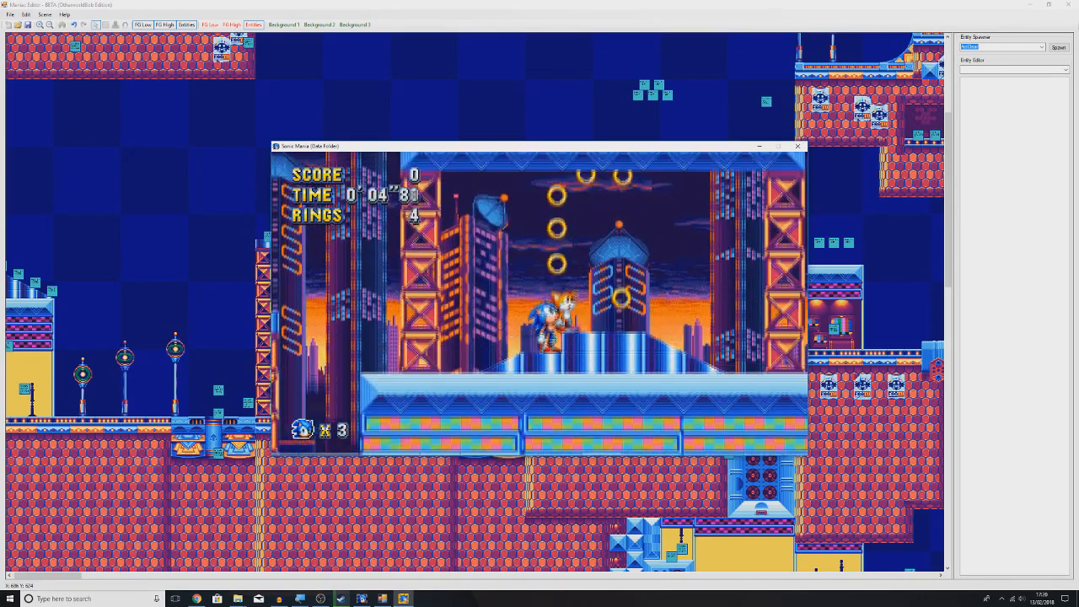
pyautogui.press('a')
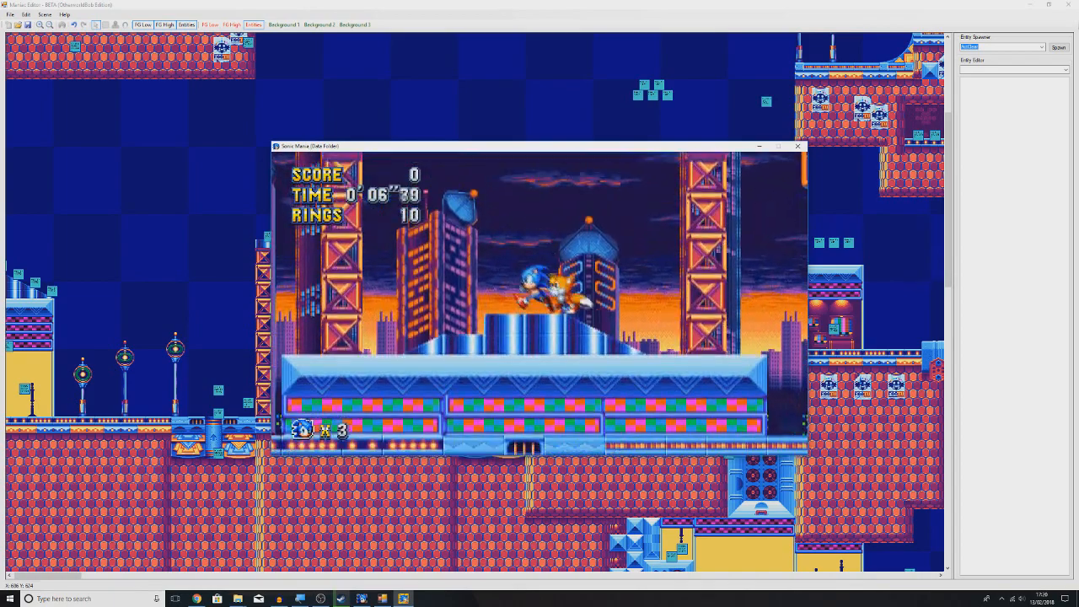
pyautogui.press('Left')
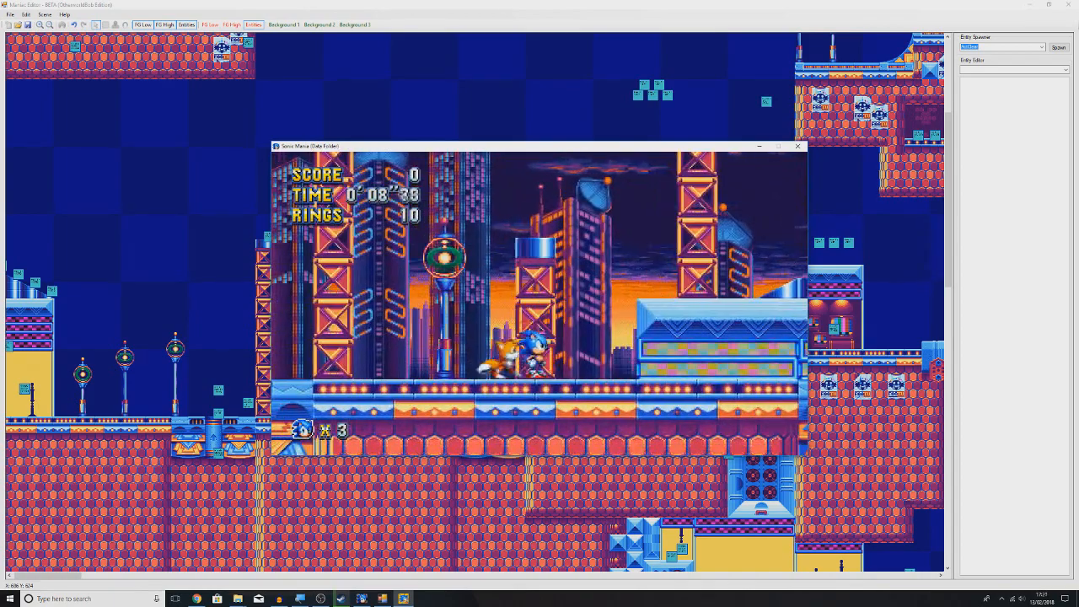
pyautogui.press('Right')
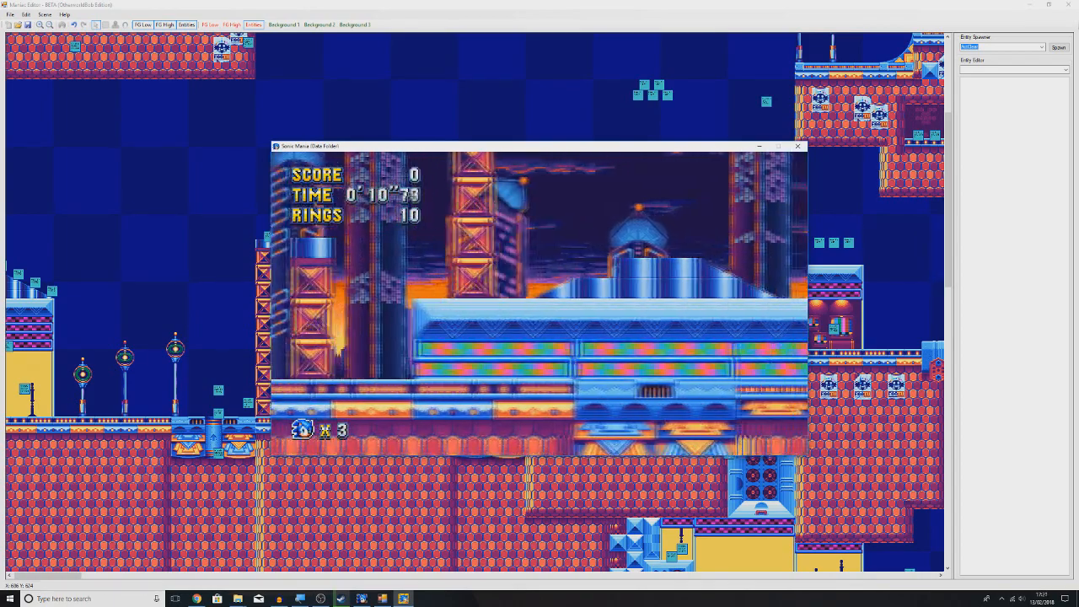
pyautogui.press('a')
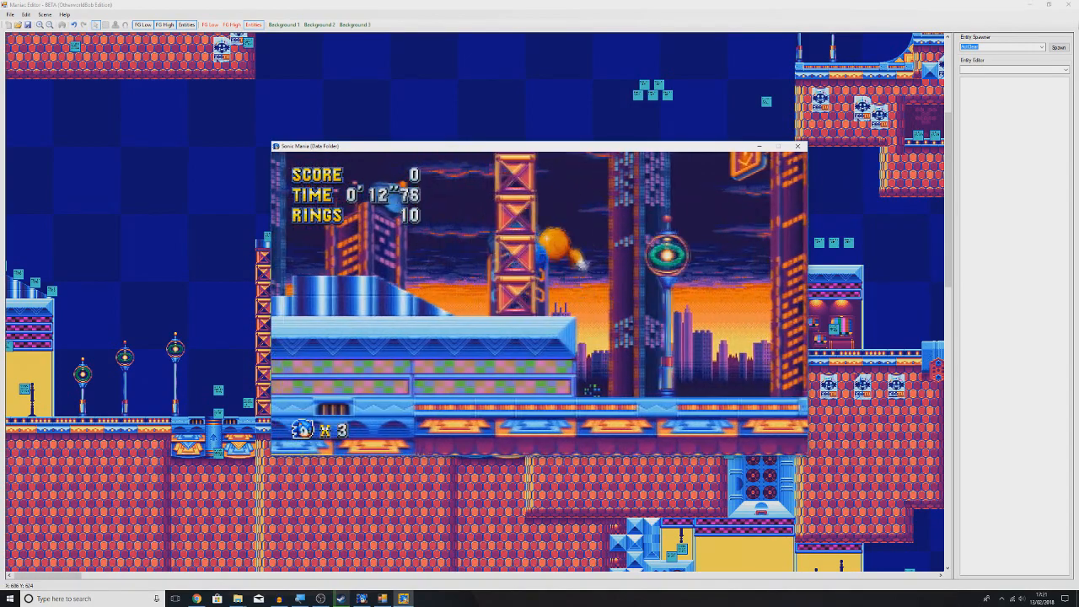
pyautogui.press('Escape')
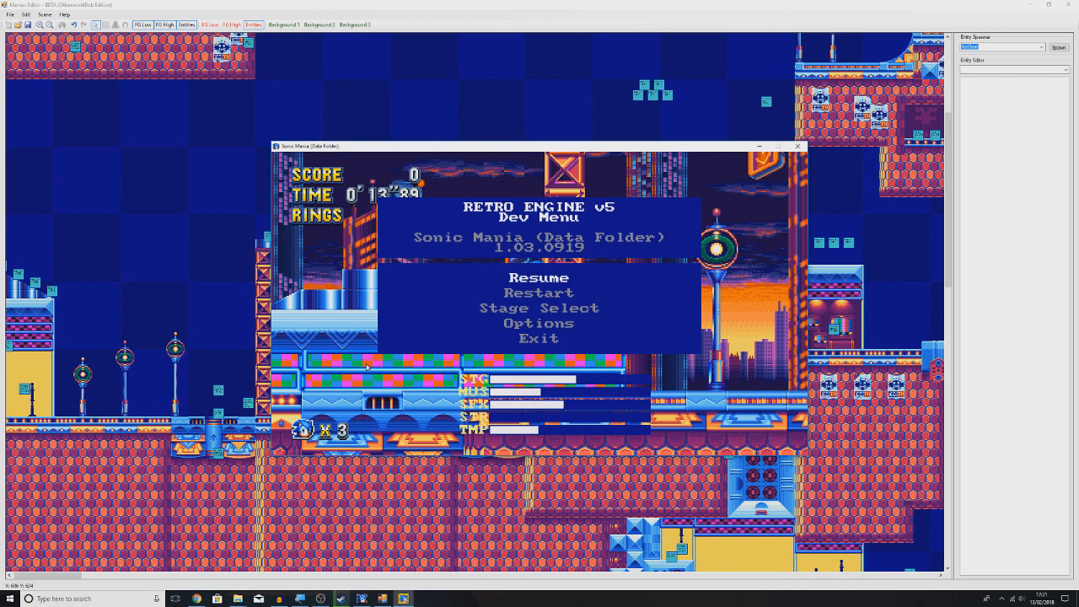
pyautogui.hotkey('alt', 'F4')
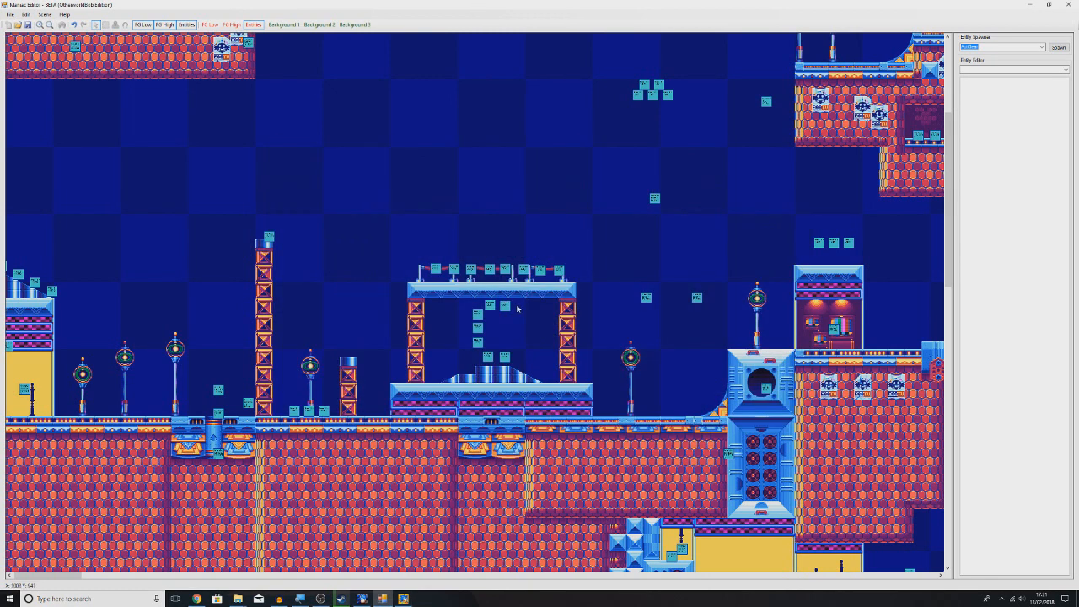
# On the FG High layer, make the purple checkered tile rows beneath the lower stage platform solid on top and on all other sides
pyautogui.scroll(4, 540, 349)
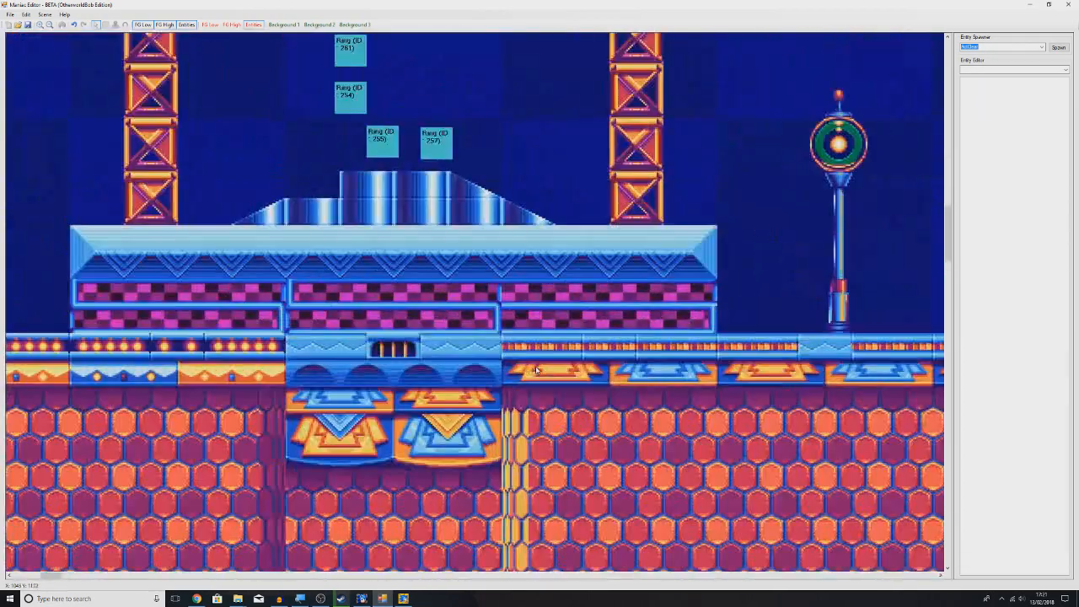
pyautogui.scroll(-1, 375, 304)
pyautogui.scroll(-1, 373, 303)
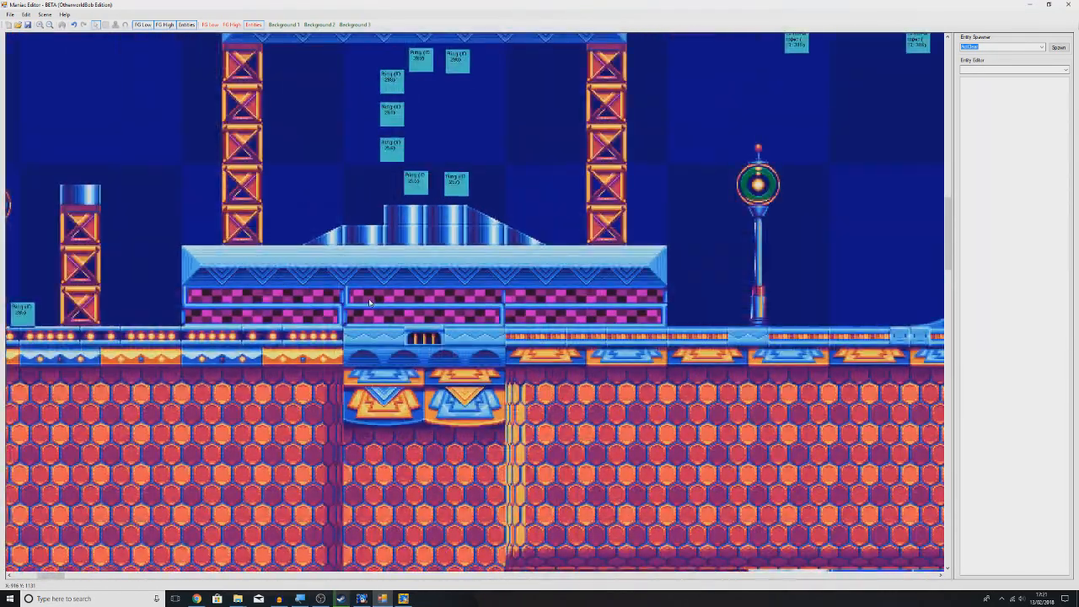
pyautogui.moveTo(377, 299); pyautogui.dragTo(354, 282)
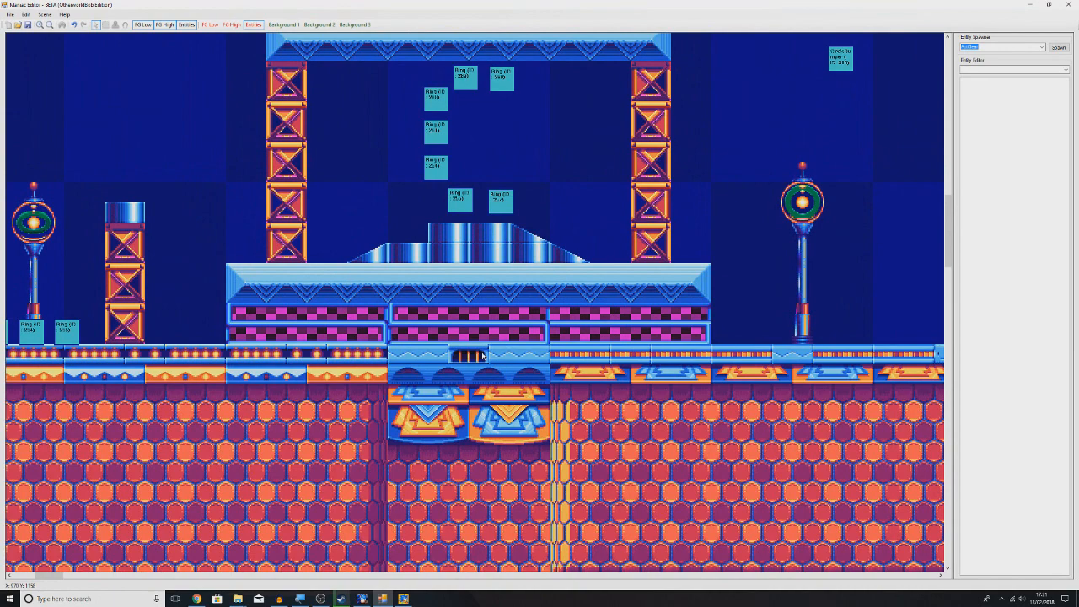
pyautogui.scroll(-1, 317, 331)
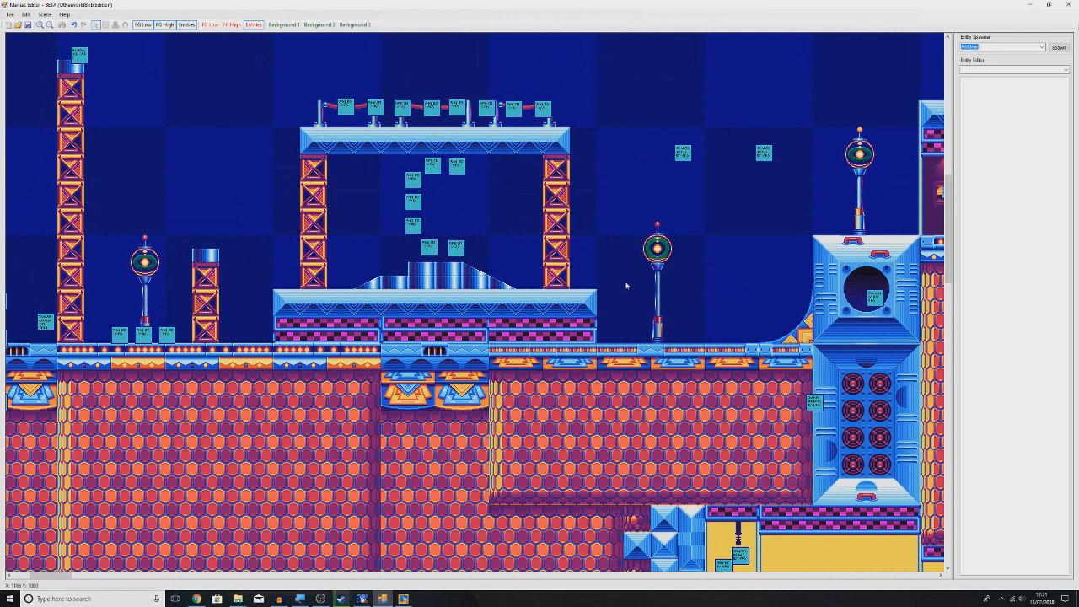
pyautogui.click(230, 25)
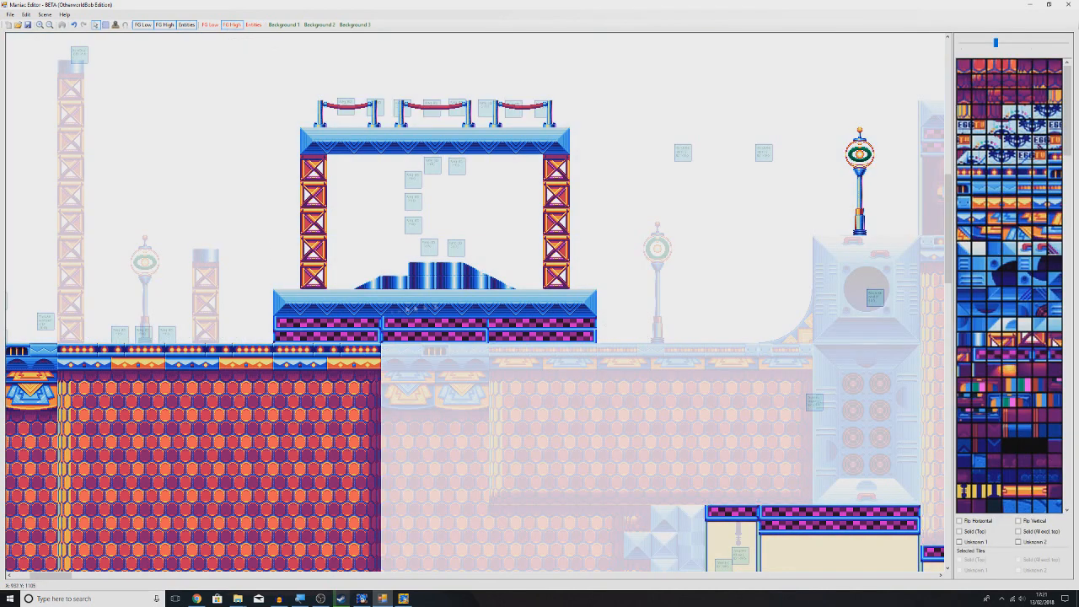
pyautogui.moveTo(259, 334); pyautogui.dragTo(608, 338)
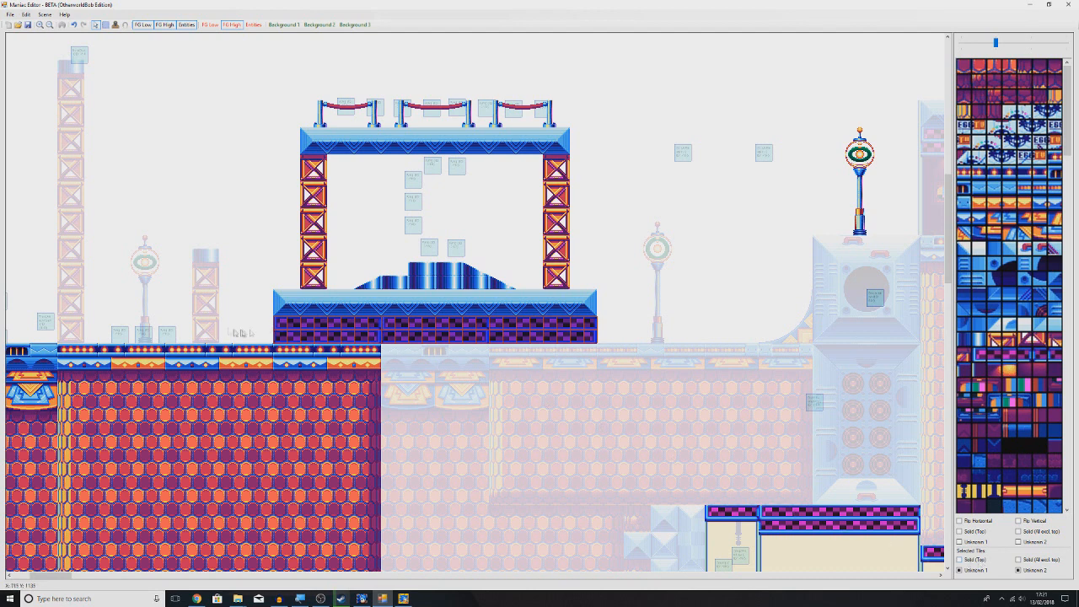
pyautogui.click(1034, 562)
pyautogui.click(975, 561)
pyautogui.click(1019, 560)
pyautogui.click(637, 312)
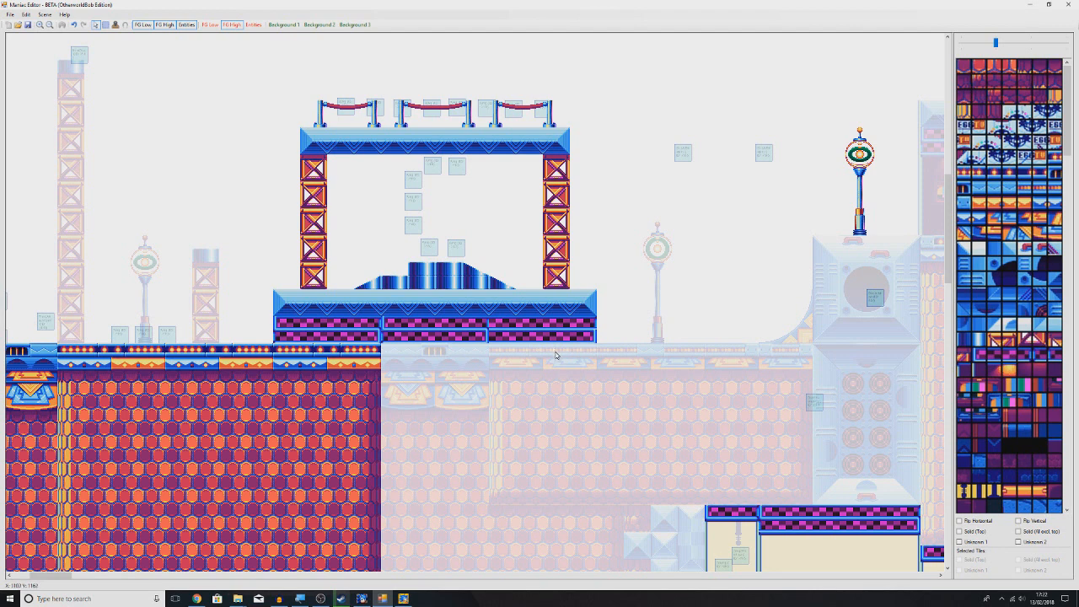
pyautogui.moveTo(263, 316); pyautogui.dragTo(624, 337)
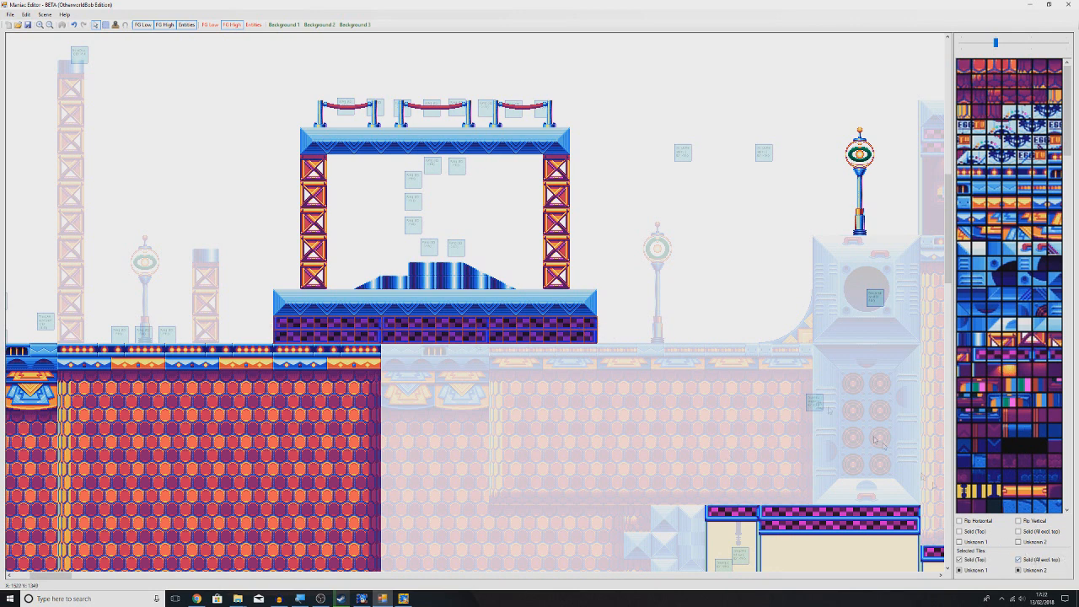
pyautogui.click(690, 305)
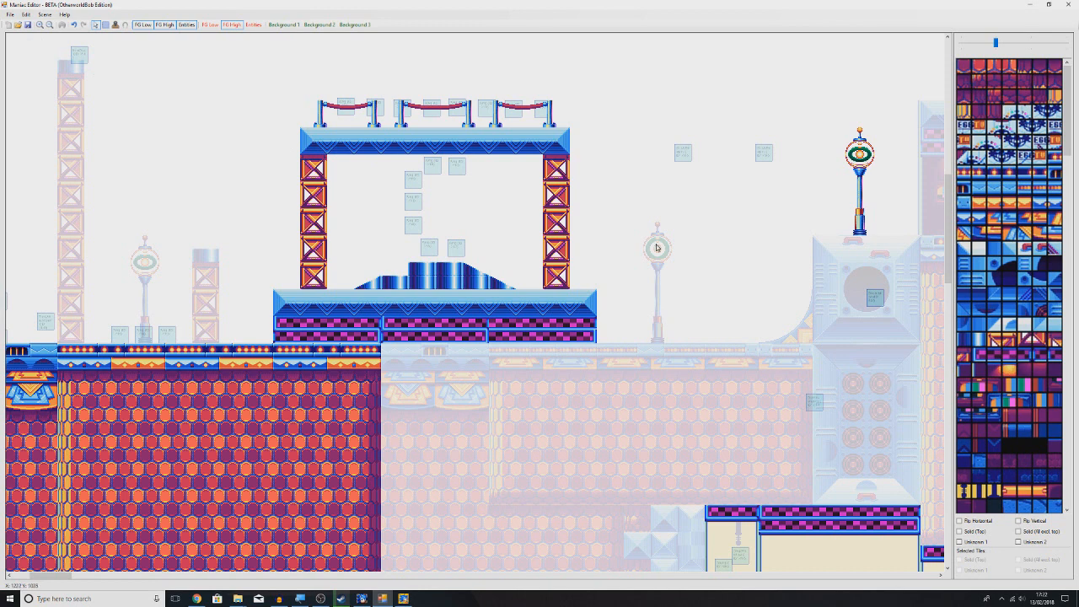
# Switch to the running Sonic Mania game and restart Studiopolis Zone 1 from the Dev Menu
pyautogui.click(404, 599)
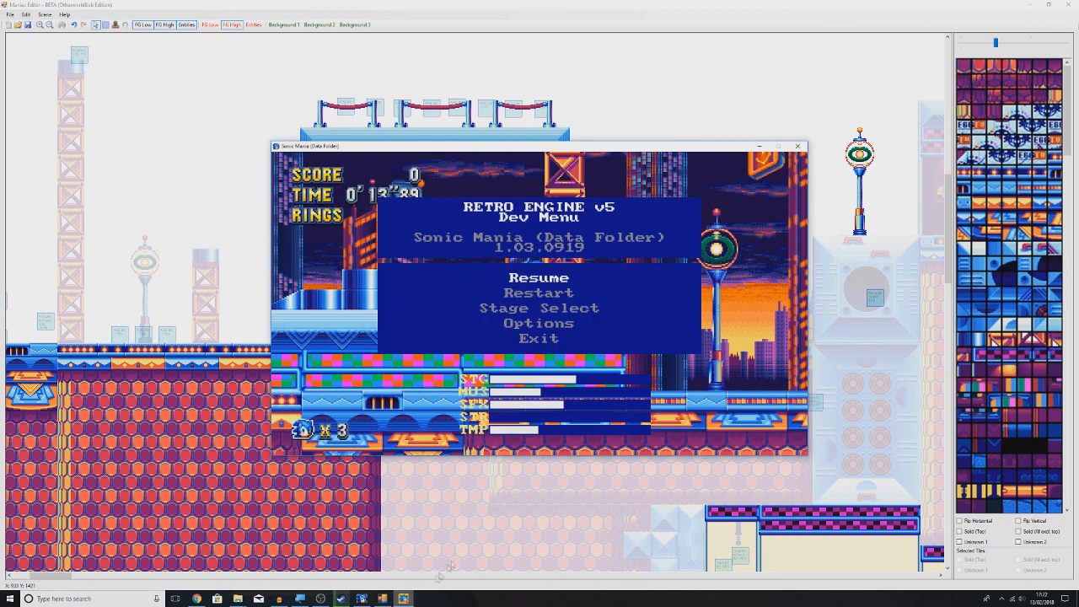
pyautogui.press('Down')
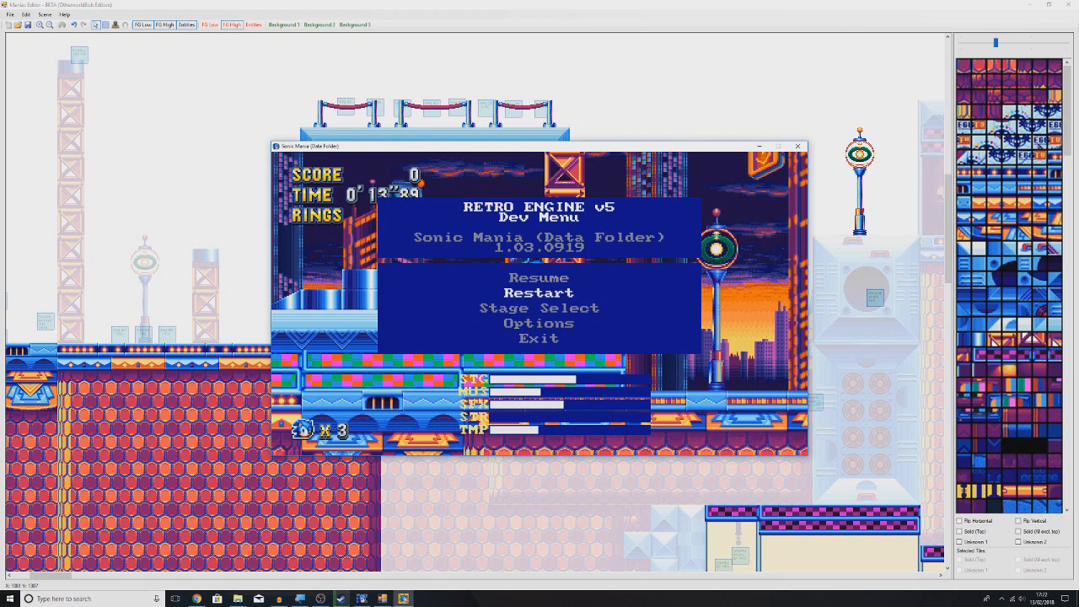
pyautogui.press('Escape')
pyautogui.press('Escape')
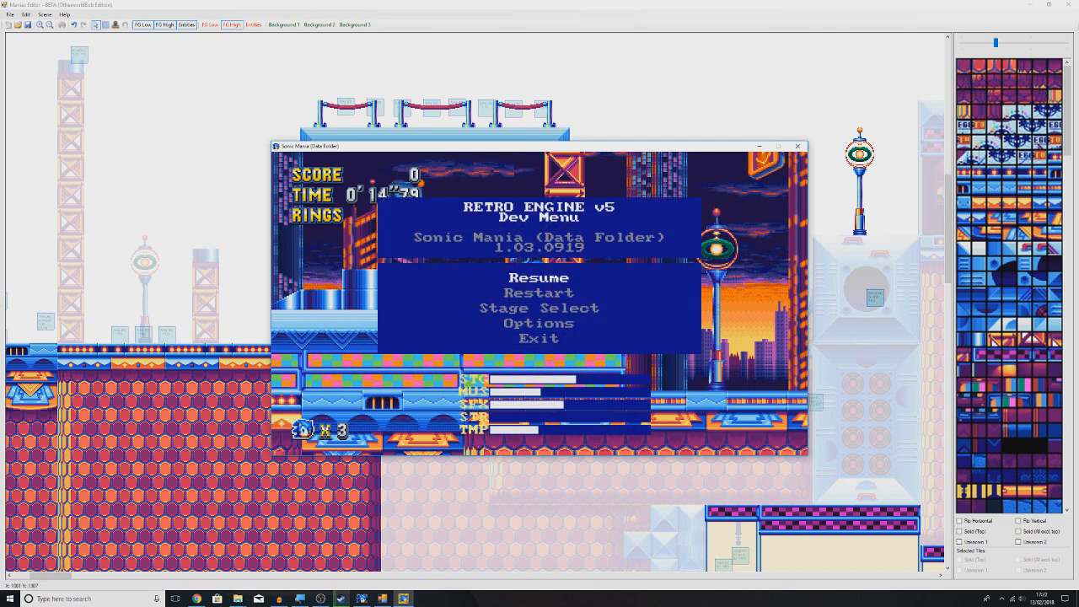
pyautogui.press('Down')
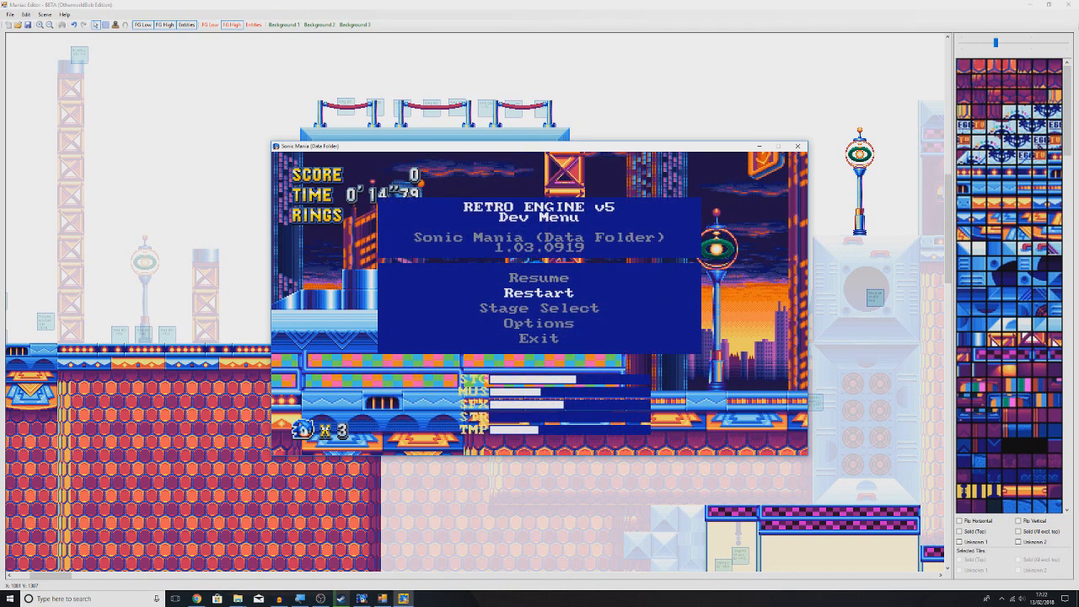
pyautogui.press('Return')
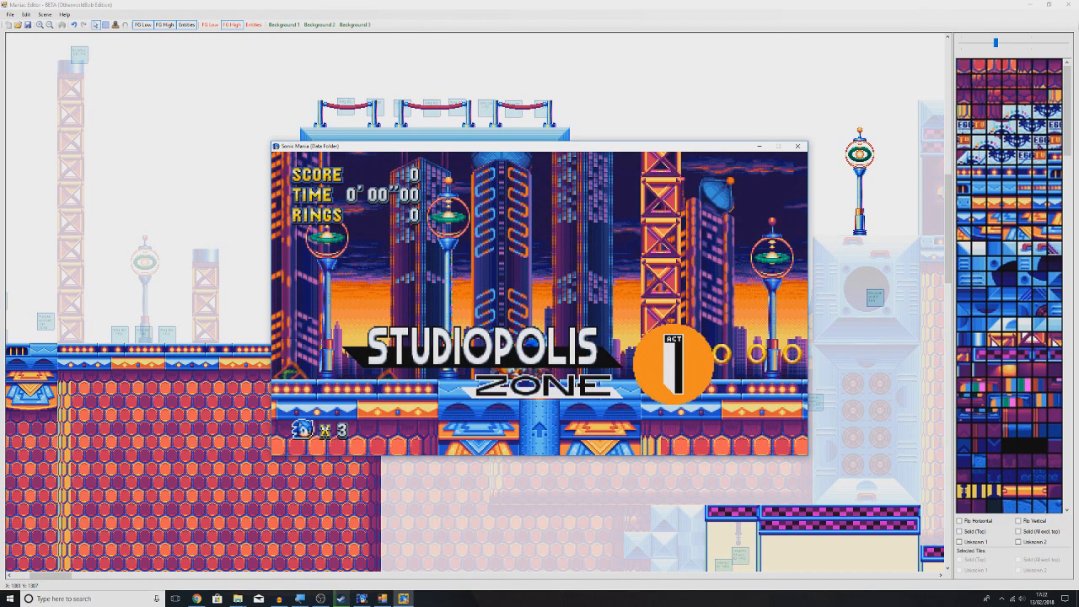
# Playtest the checkered platform by running into its side, jumping through the stage structure and approaching it from beyond, and pause the game
pyautogui.press('Right')
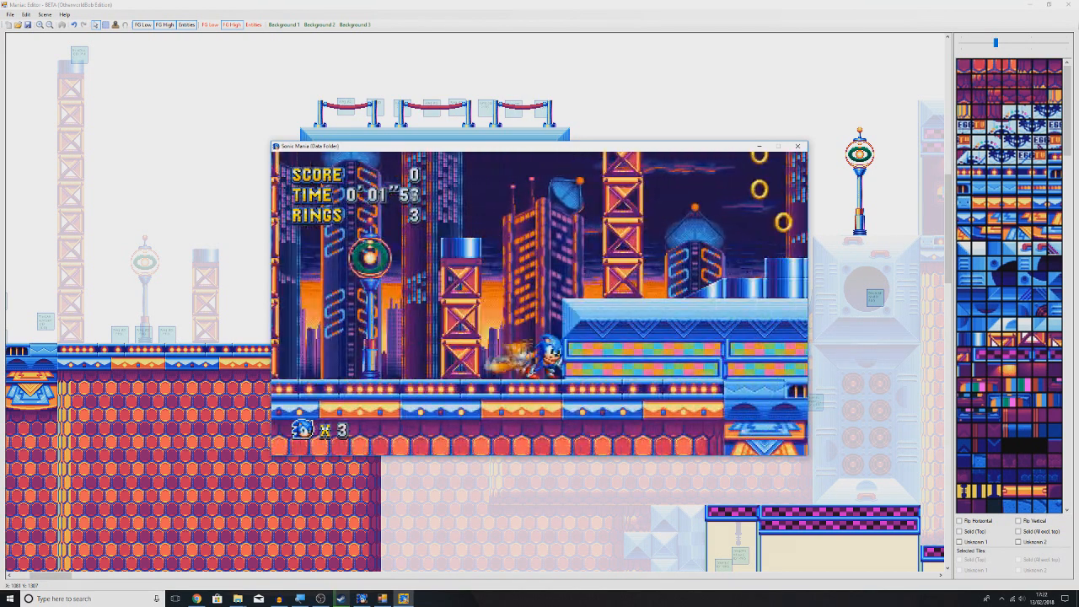
pyautogui.press('a')
pyautogui.press('Right')
pyautogui.press('a')
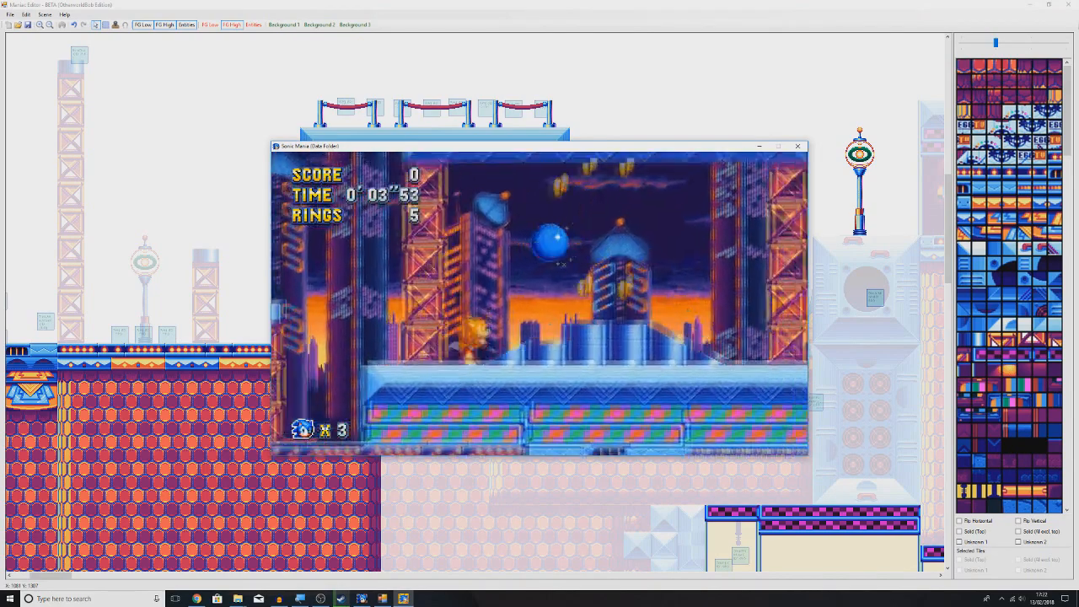
pyautogui.press('Right')
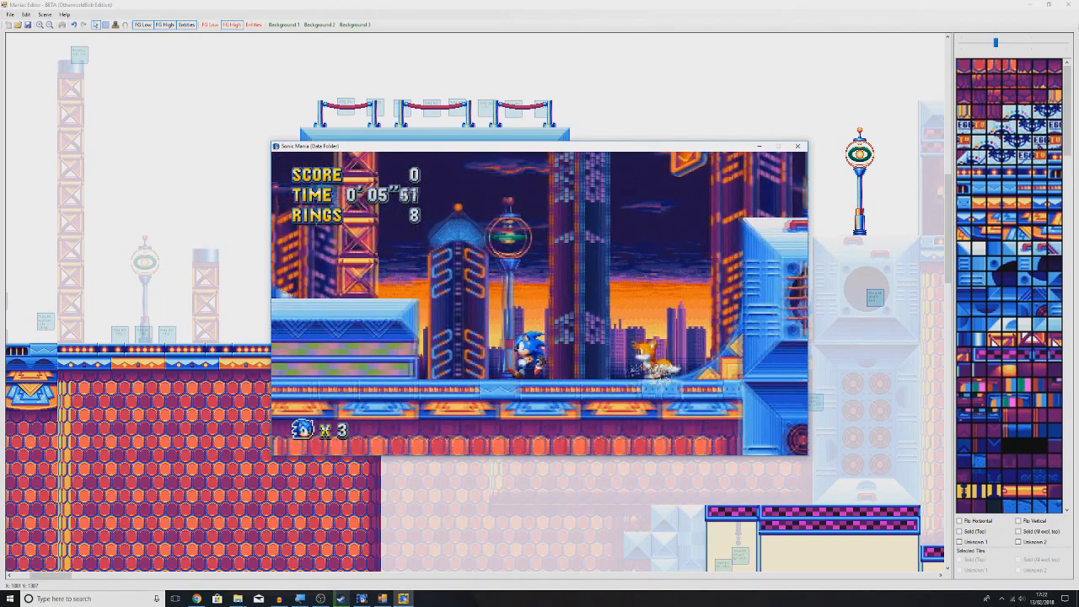
pyautogui.press('Escape')
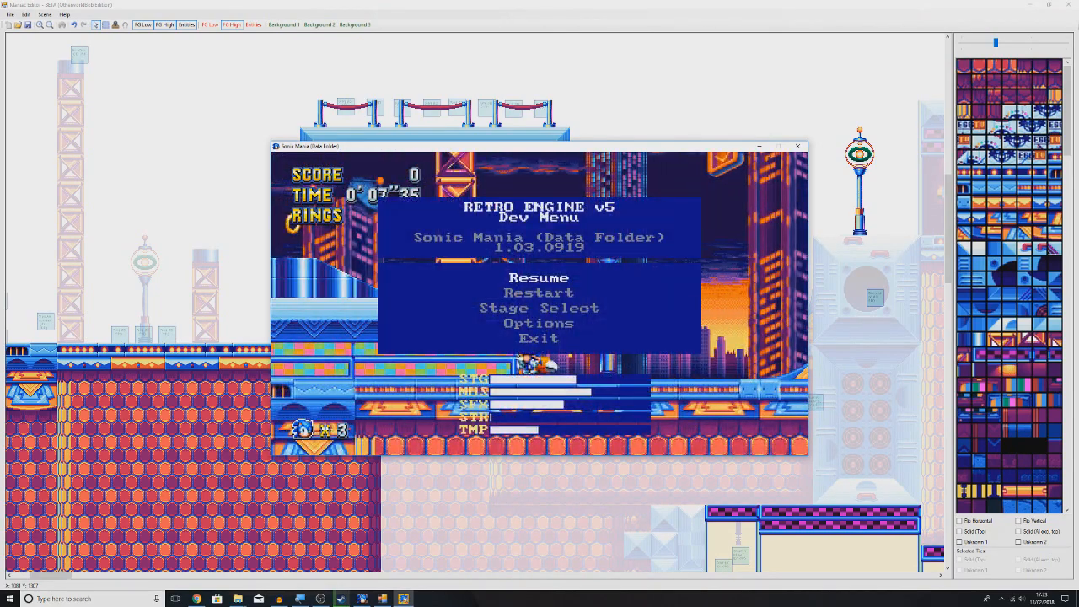
# Return to Maniac Editor and examine the stage structure and the open space around it
pyautogui.click(519, 3)
pyautogui.middleClick(612, 267)
pyautogui.middleClick(601, 226)
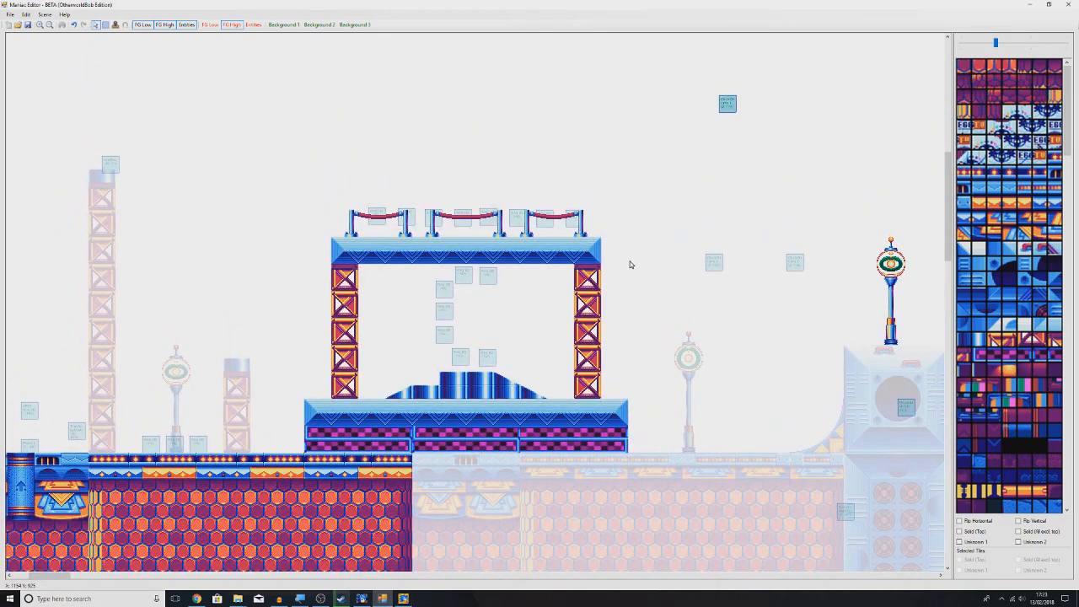
pyautogui.middleClick(648, 295)
pyautogui.middleClick(636, 309)
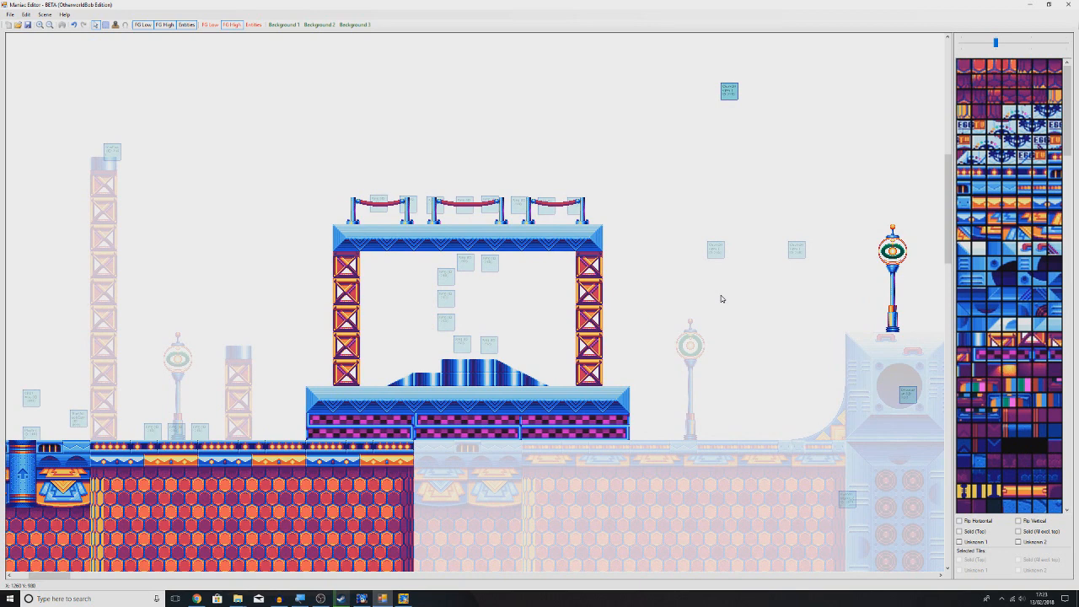
pyautogui.scroll(-2, 685, 294)
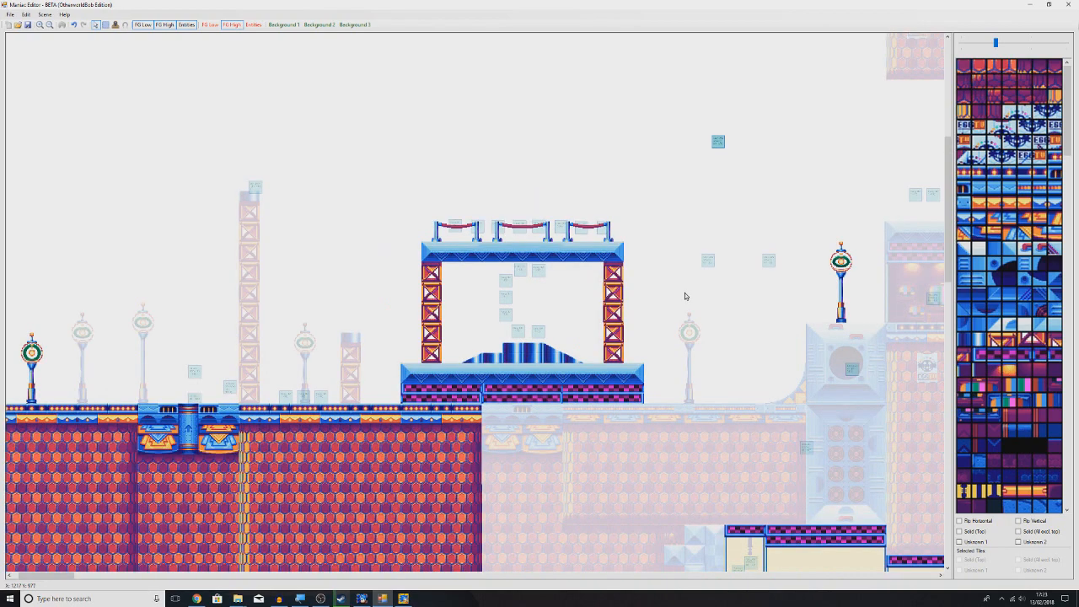
pyautogui.middleClick(721, 203)
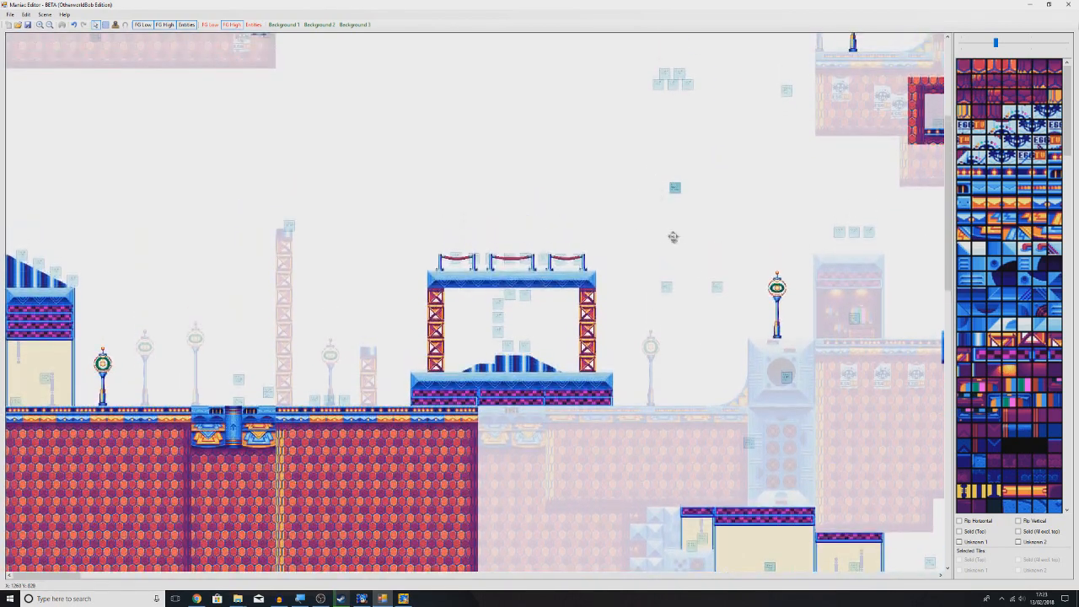
pyautogui.middleClick(672, 236)
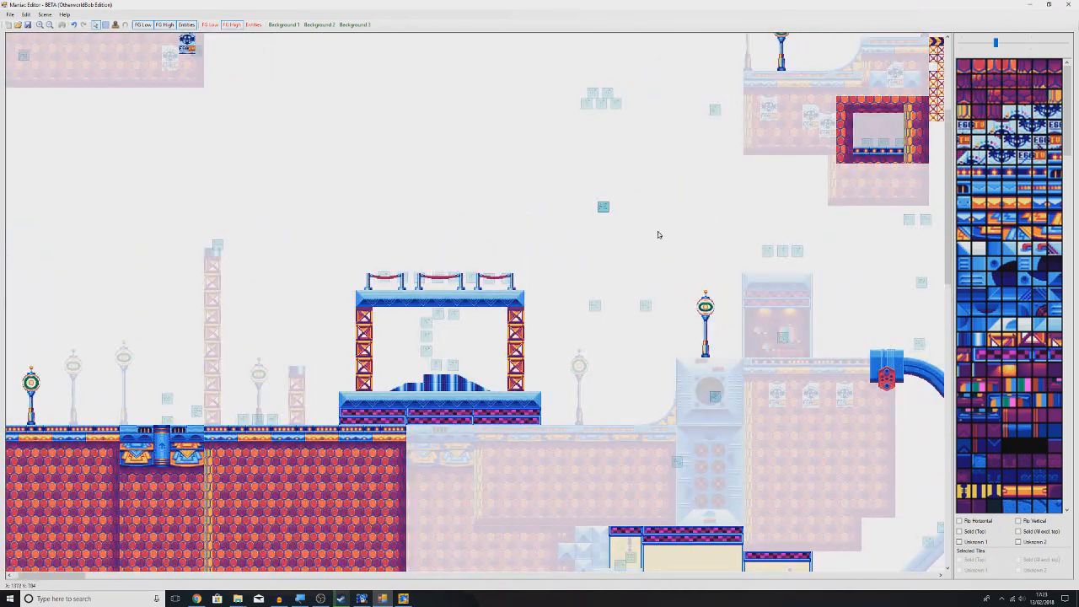
pyautogui.middleClick(608, 248)
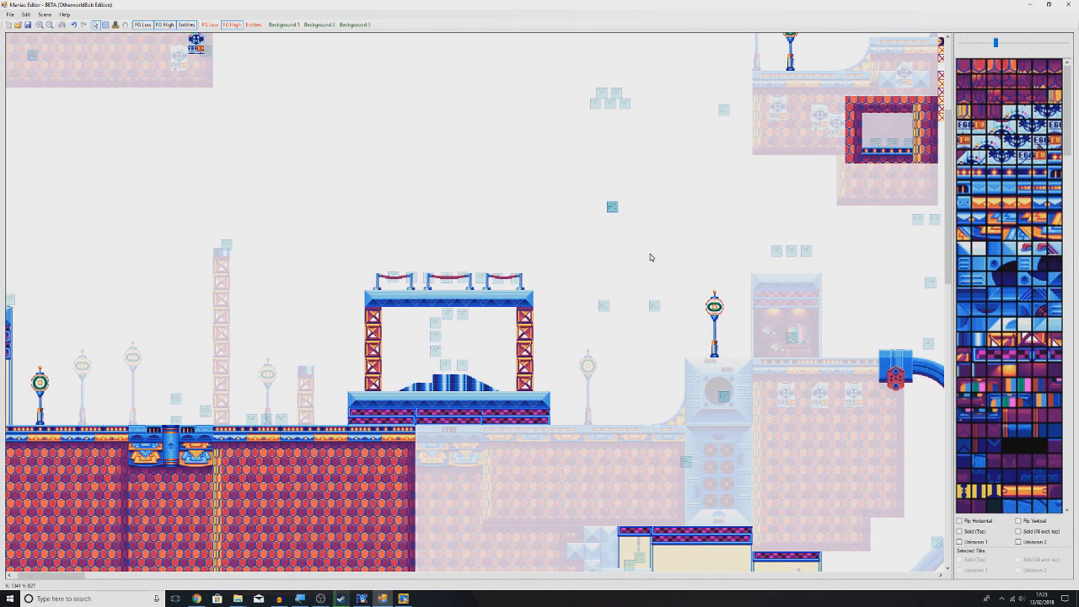
pyautogui.middleClick(629, 278)
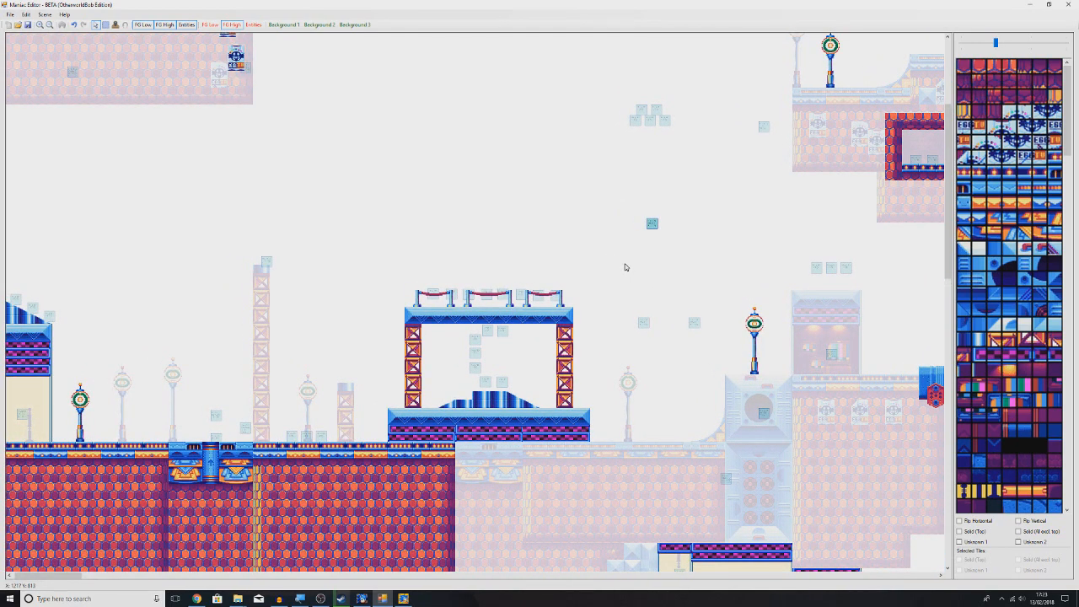
pyautogui.middleClick(632, 267)
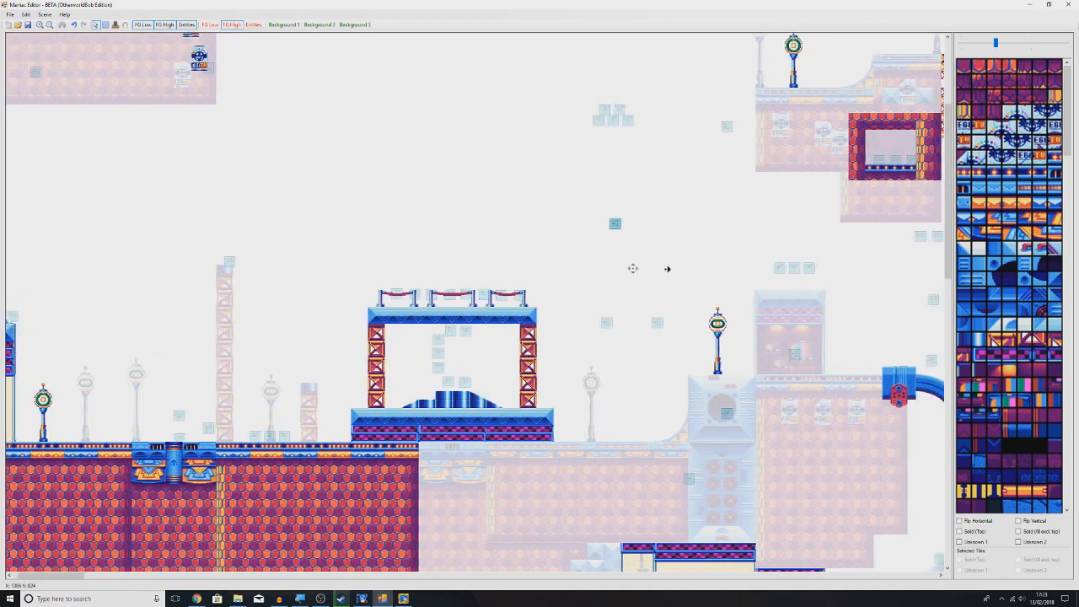
pyautogui.middleClick(668, 267)
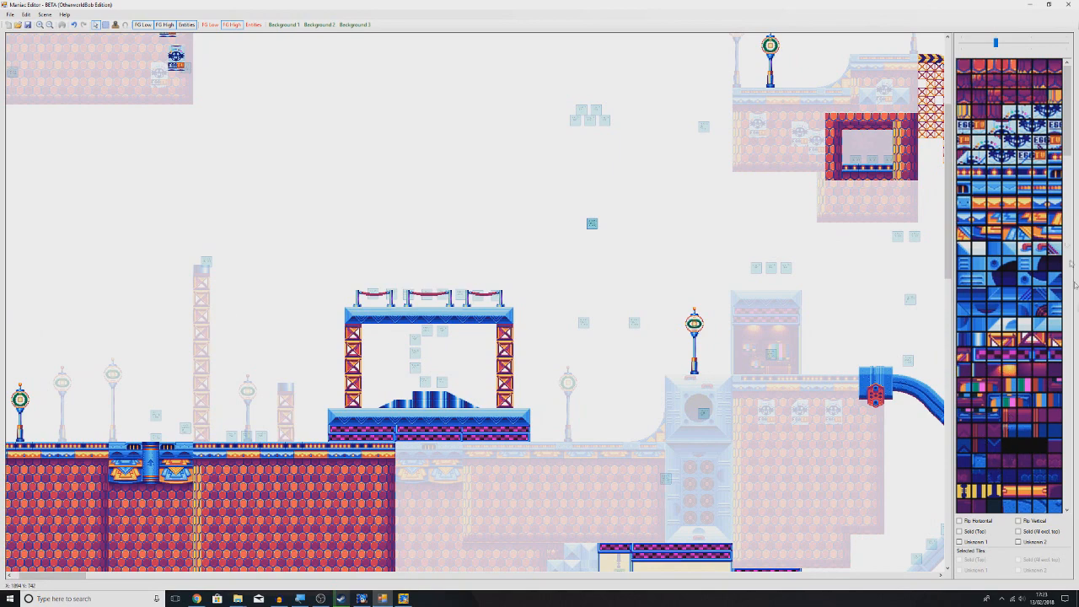
# Hide the entities so only the tiles of the rope barriers on top of the stage structure are shown
pyautogui.scroll(1, 452, 311)
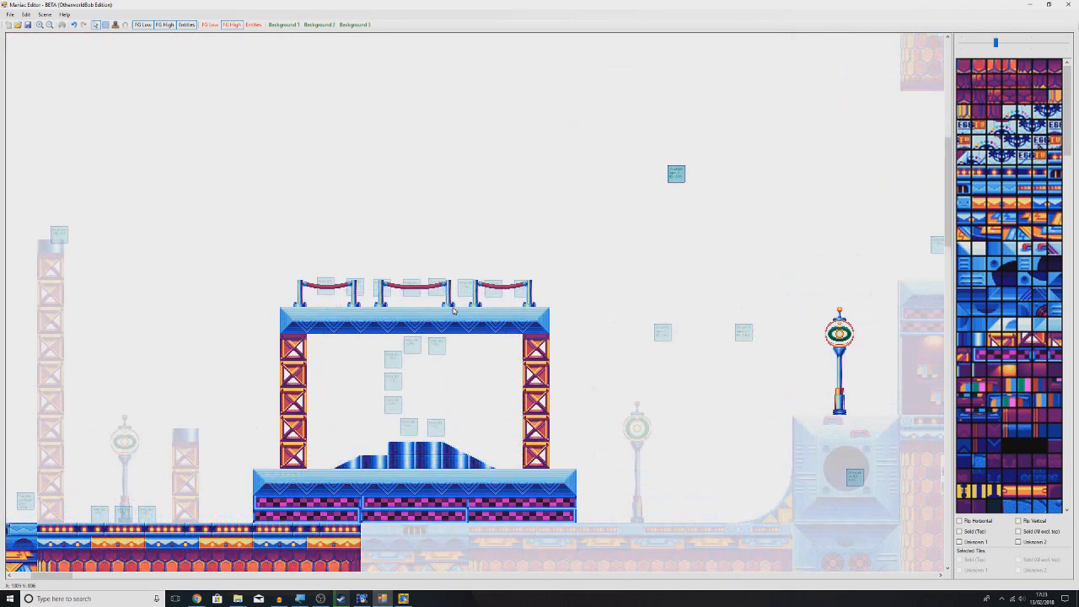
pyautogui.scroll(1, 453, 310)
pyautogui.click(186, 24)
pyautogui.middleClick(487, 234)
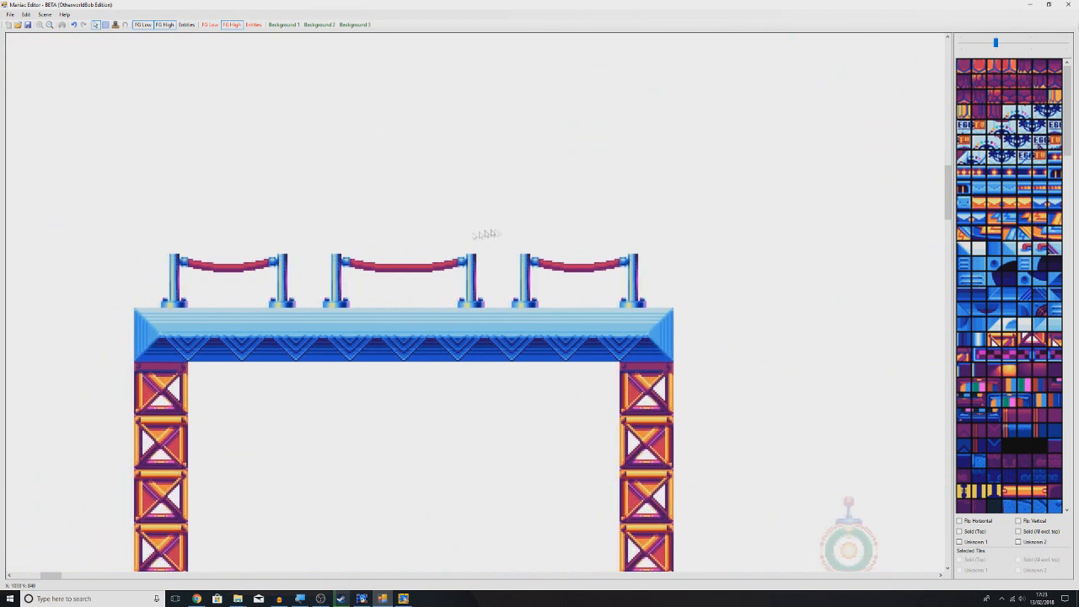
pyautogui.click(345, 263)
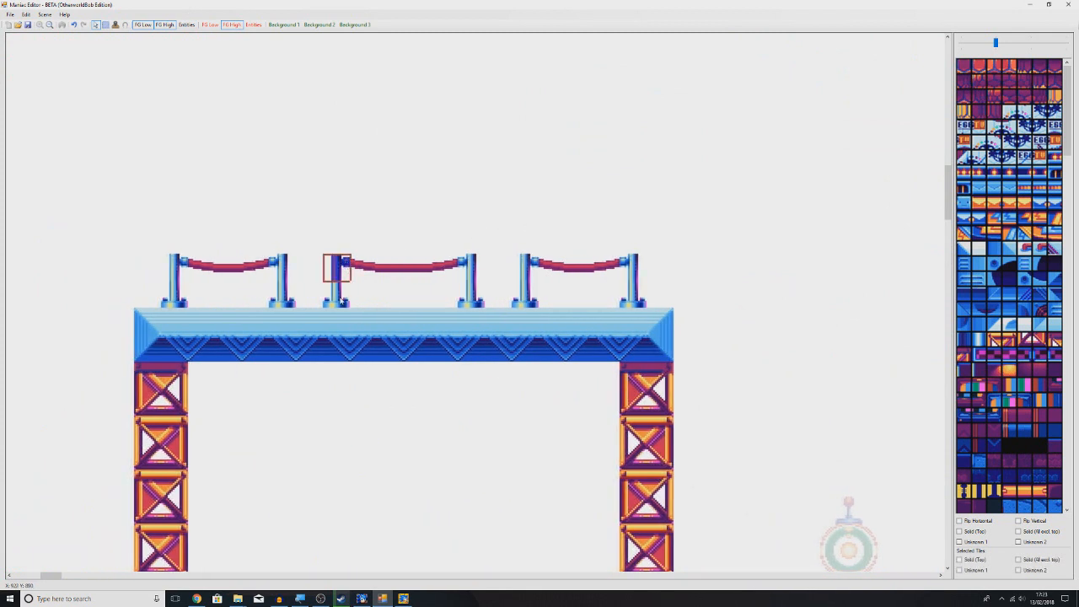
pyautogui.click(341, 300)
pyautogui.click(364, 268)
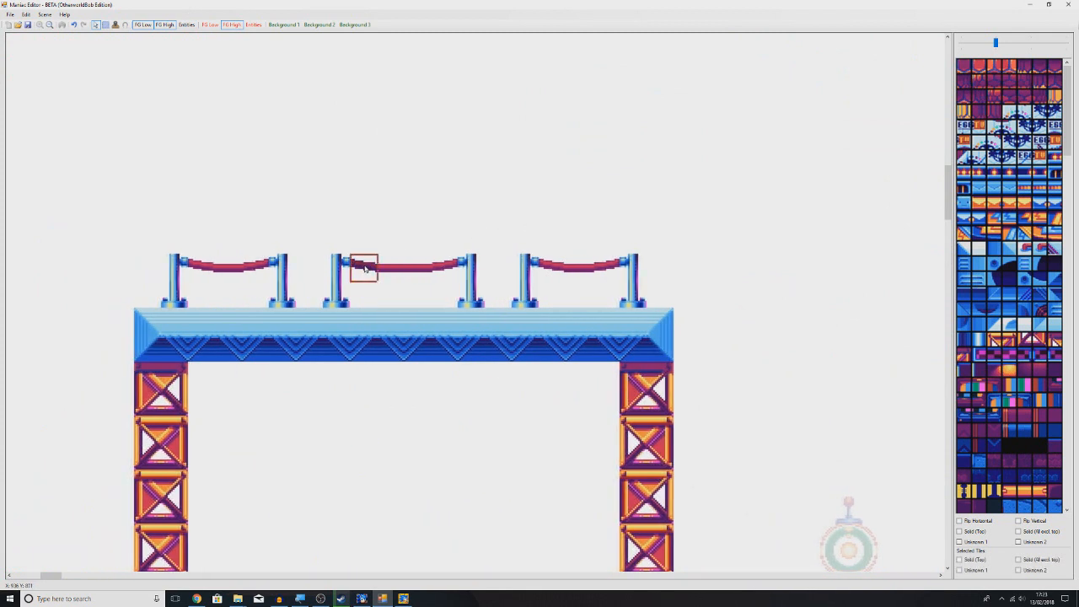
pyautogui.click(337, 268)
pyautogui.click(341, 296)
pyautogui.click(390, 299)
pyautogui.click(341, 297)
pyautogui.moveTo(342, 297); pyautogui.dragTo(363, 295)
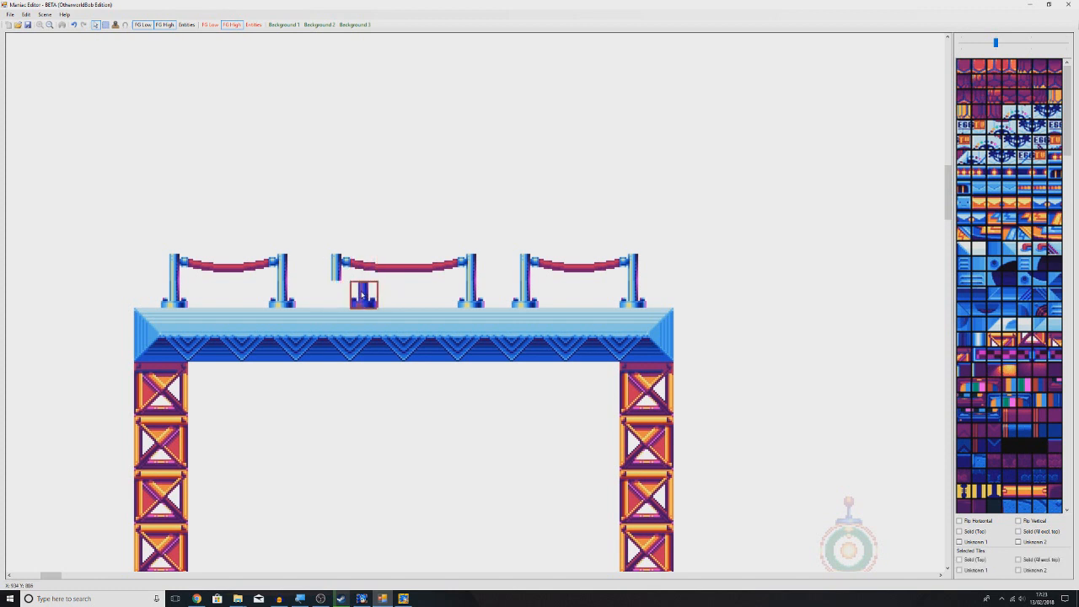
pyautogui.hotkey('ctrl', 'z')
pyautogui.hotkey('ctrl', 'y')
pyautogui.hotkey('ctrl', 'z')
pyautogui.hotkey('ctrl', 'z')
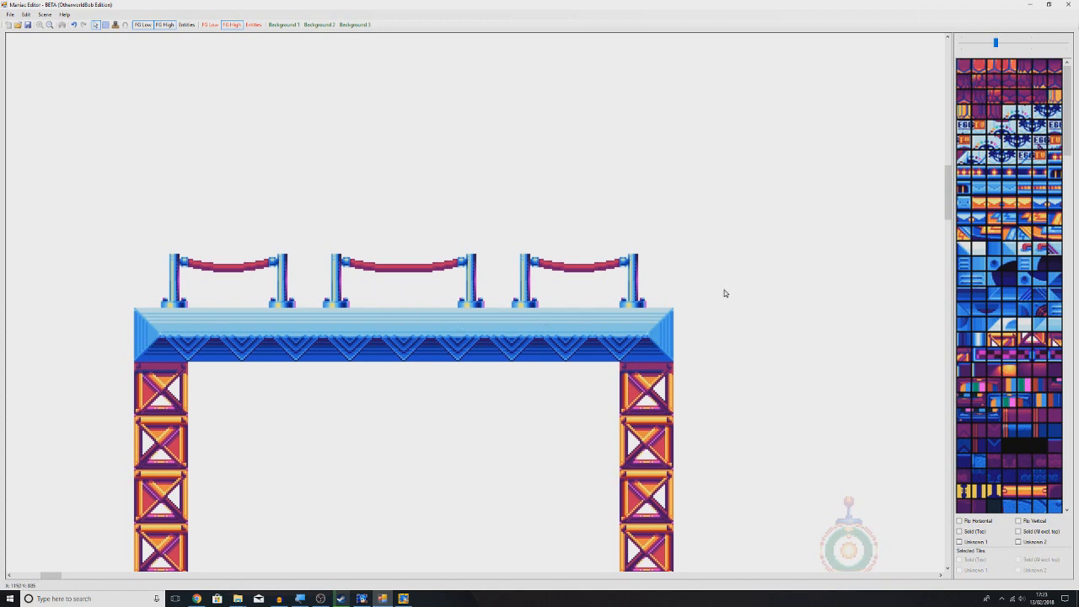
# Find the double-sided rope post tile in the tileset and place it in the empty space above the last rope barrier
pyautogui.moveTo(1069, 115); pyautogui.dragTo(1072, 340)
pyautogui.click(984, 243)
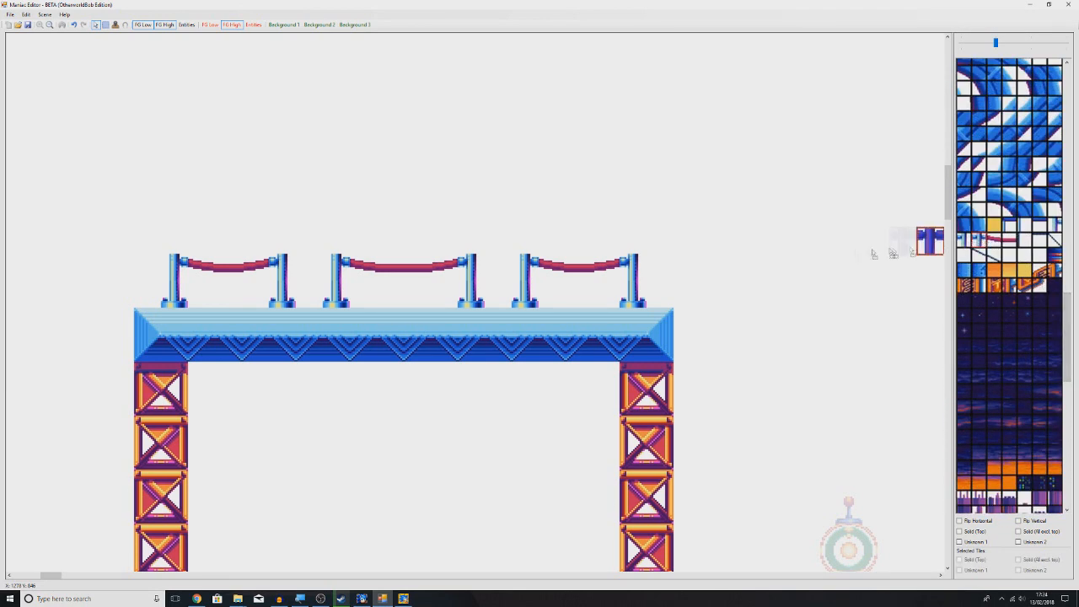
pyautogui.click(577, 194)
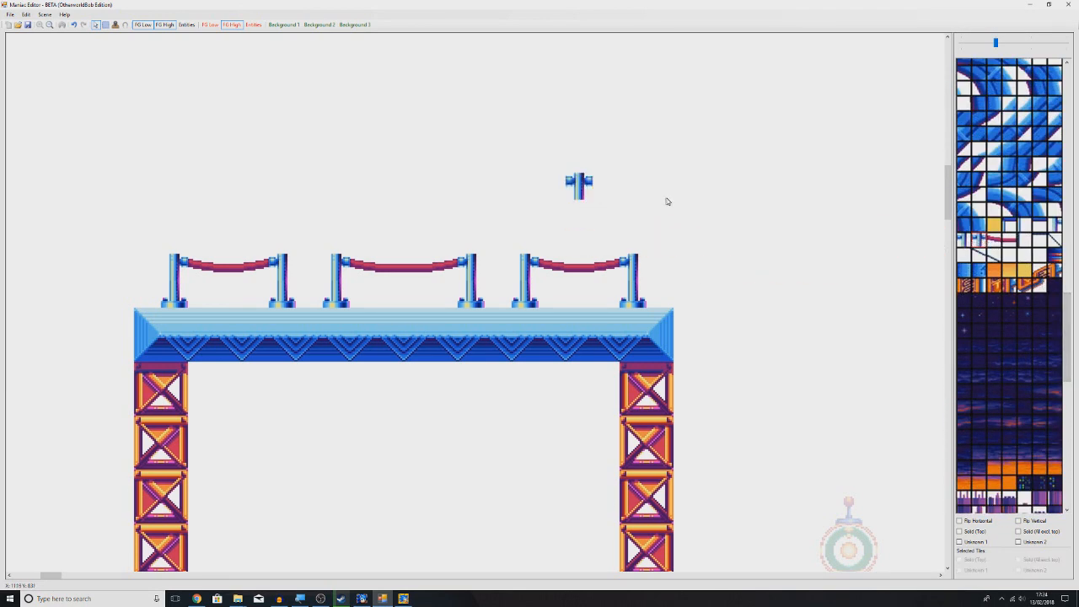
# Extend a rope from the double-sided post with a sloping rope tile and a flat rope tile
pyautogui.click(986, 241)
pyautogui.click(604, 196)
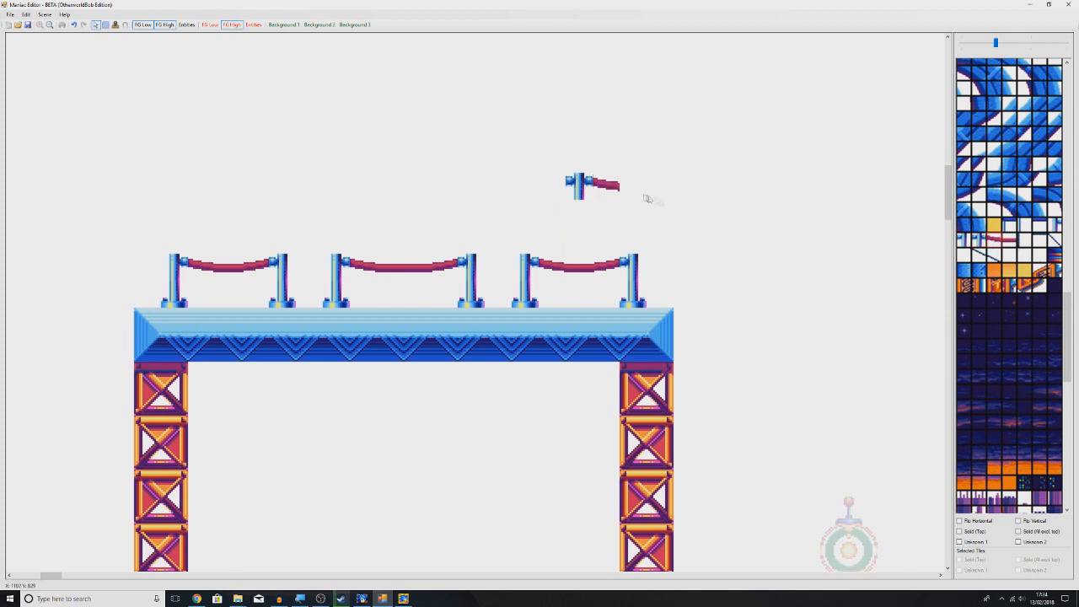
pyautogui.click(1003, 241)
pyautogui.click(638, 193)
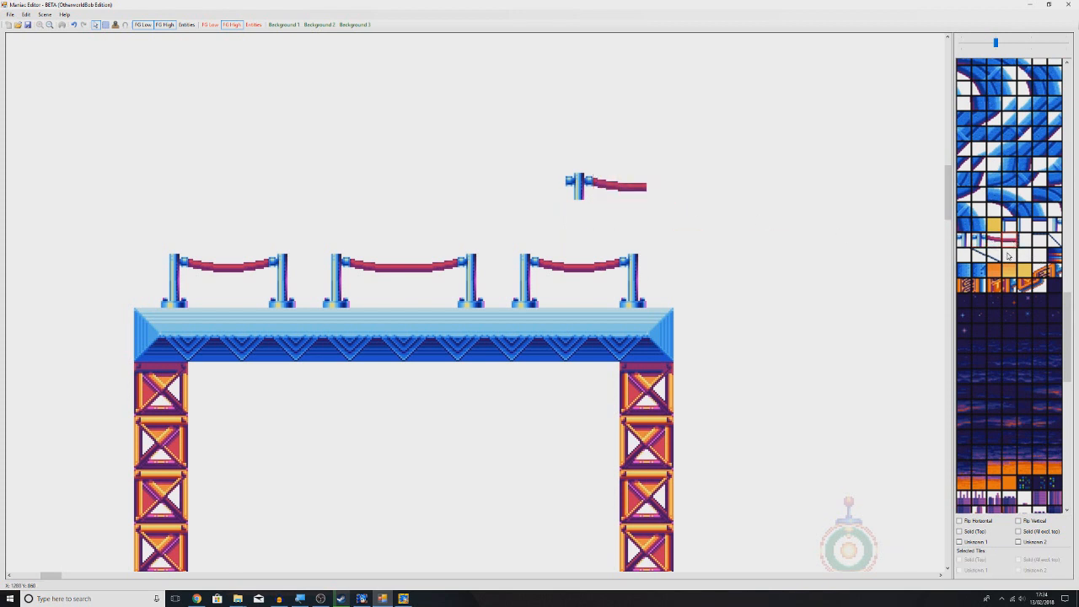
# Add a rope on the post's other side from a sloping rope tile and a horizontally flipped copy that joins the post
pyautogui.click(1001, 239)
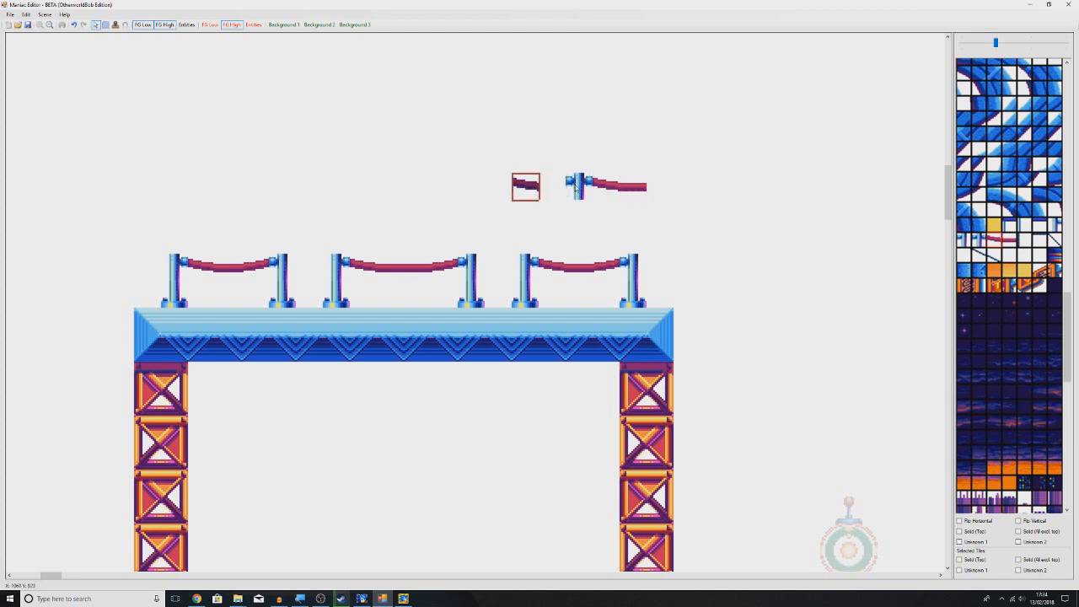
pyautogui.click(559, 208)
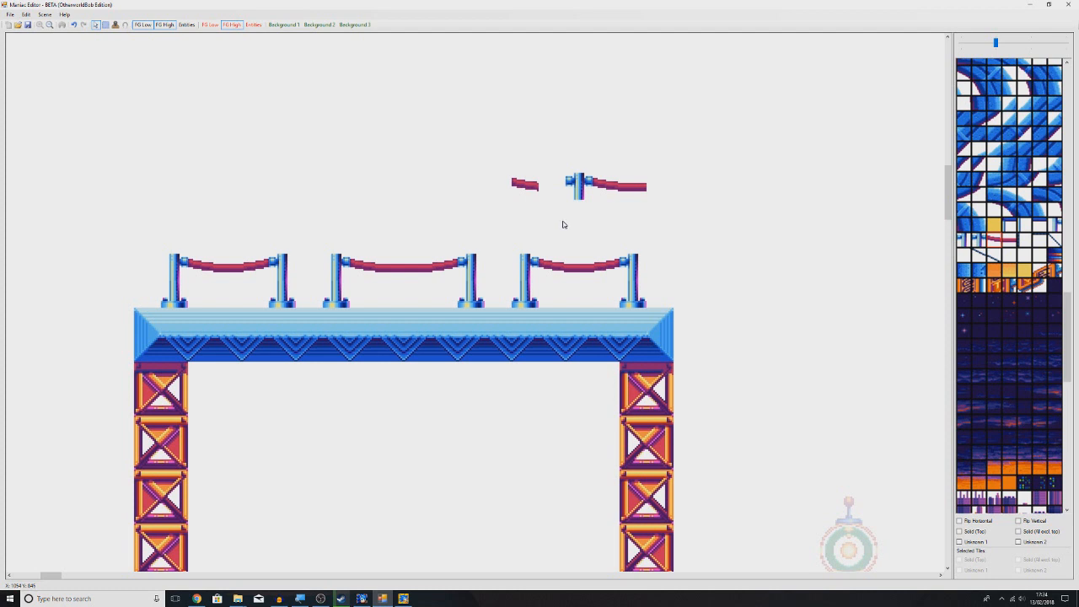
pyautogui.click(533, 191)
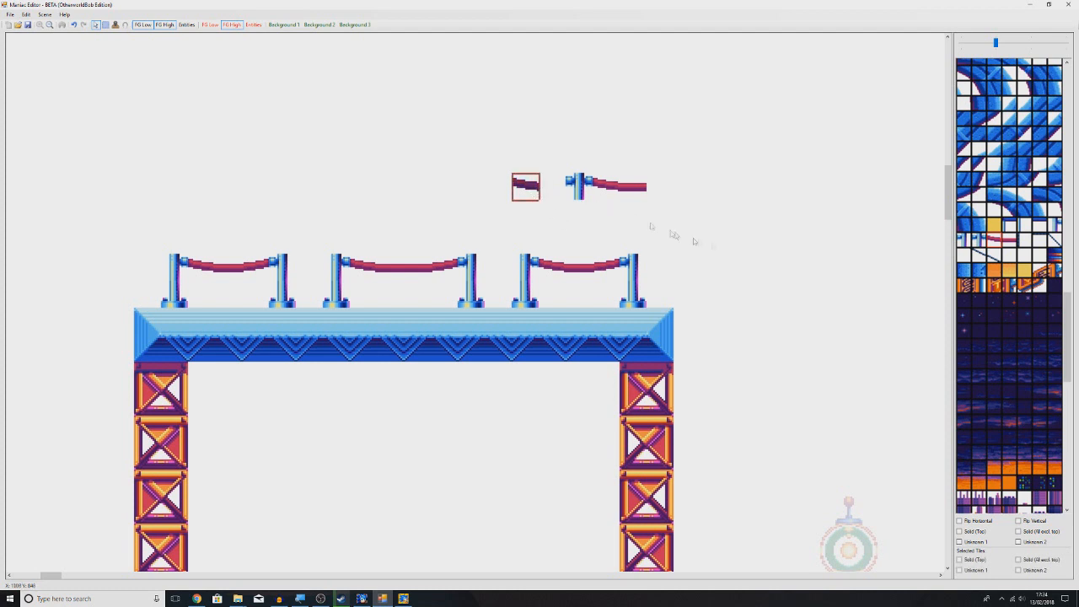
pyautogui.click(972, 524)
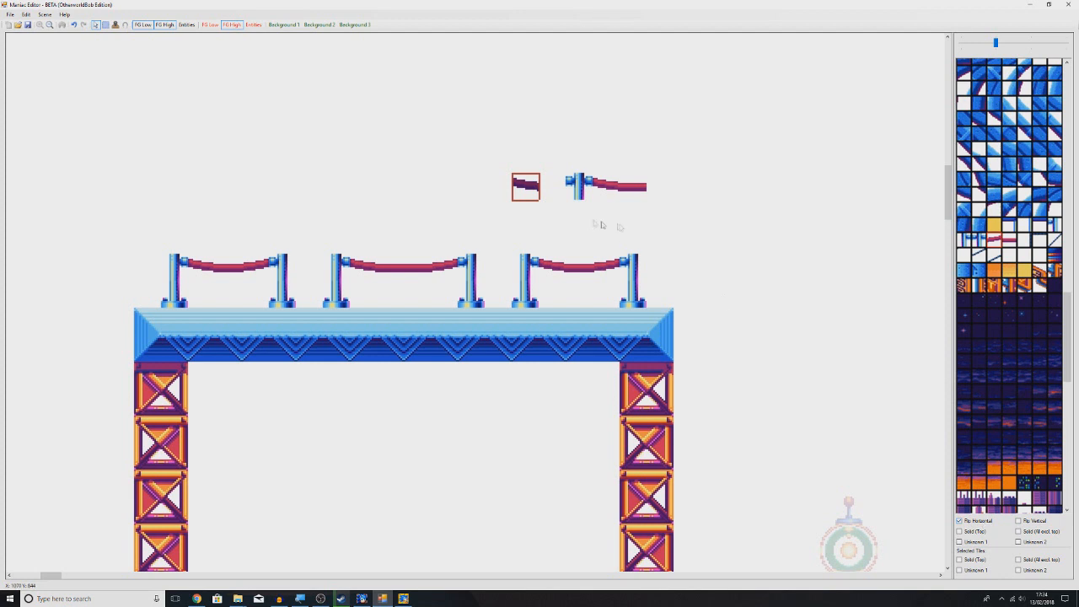
pyautogui.moveTo(998, 245); pyautogui.dragTo(554, 191)
pyautogui.click(557, 214)
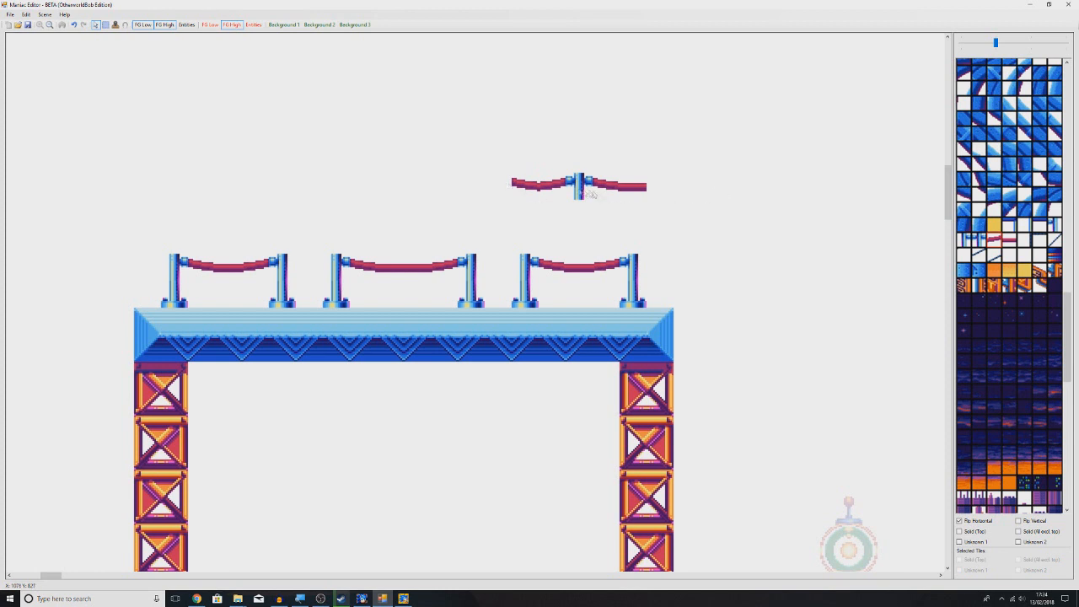
# Preview the tileset flipped vertically and horizontally, and leave both flip options off
pyautogui.click(977, 522)
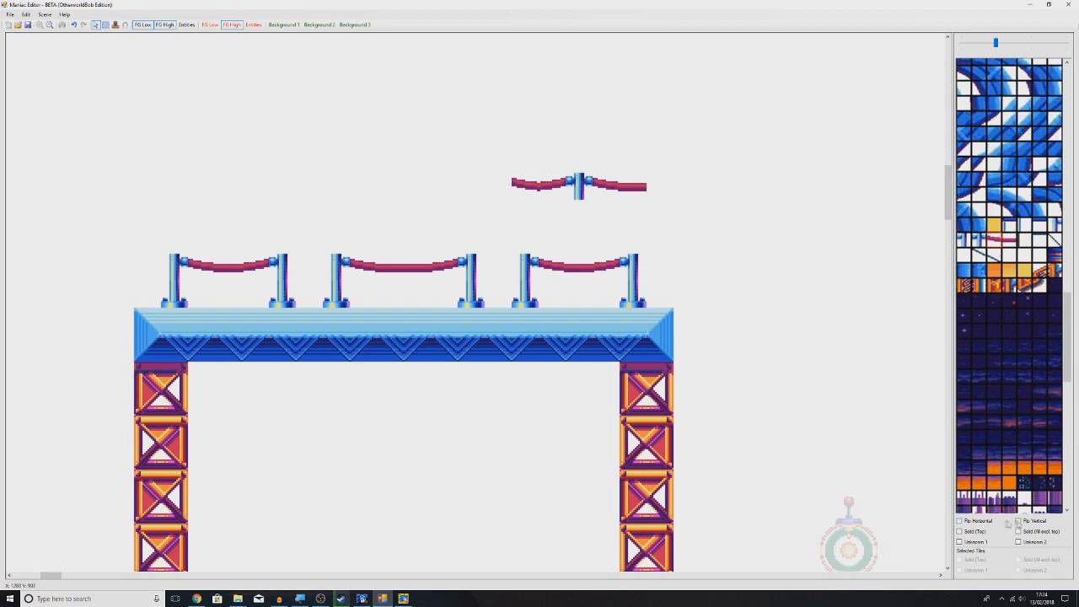
pyautogui.click(1020, 521)
pyautogui.click(1019, 521)
pyautogui.click(959, 521)
pyautogui.click(987, 523)
# Delete the test post and all its rope pieces from the empty space above the stage structure
pyautogui.moveTo(1067, 302); pyautogui.dragTo(1068, 70)
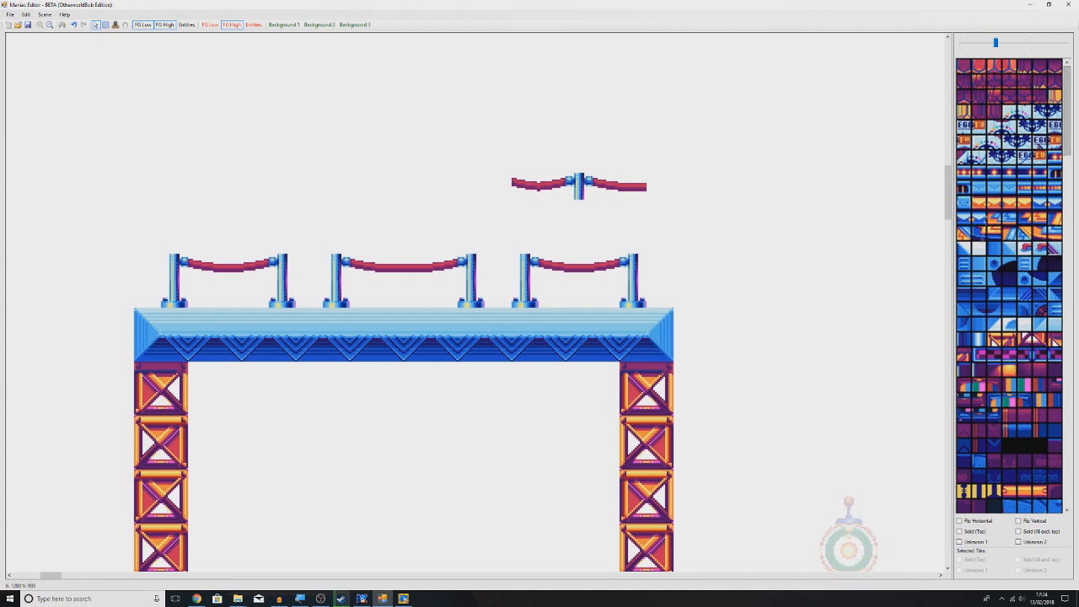
pyautogui.moveTo(487, 147); pyautogui.dragTo(641, 209)
pyautogui.press('Delete')
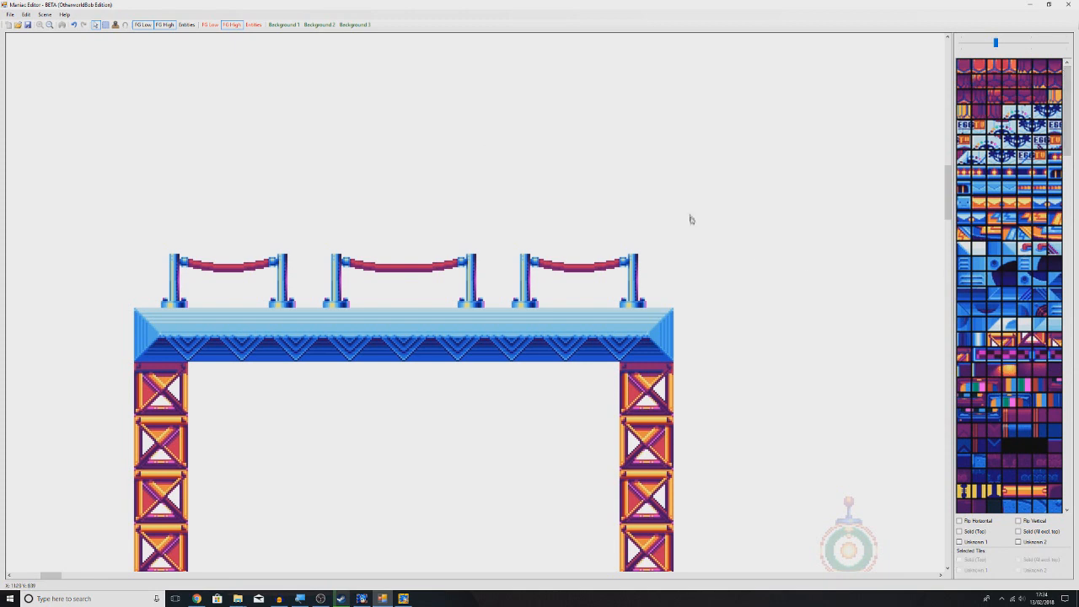
# Switch editing to FG Low and place the orange beam's start beside the stage roof and its end cap just before the faded lamp post
pyautogui.scroll(-2, 691, 219)
pyautogui.middleClick(828, 278)
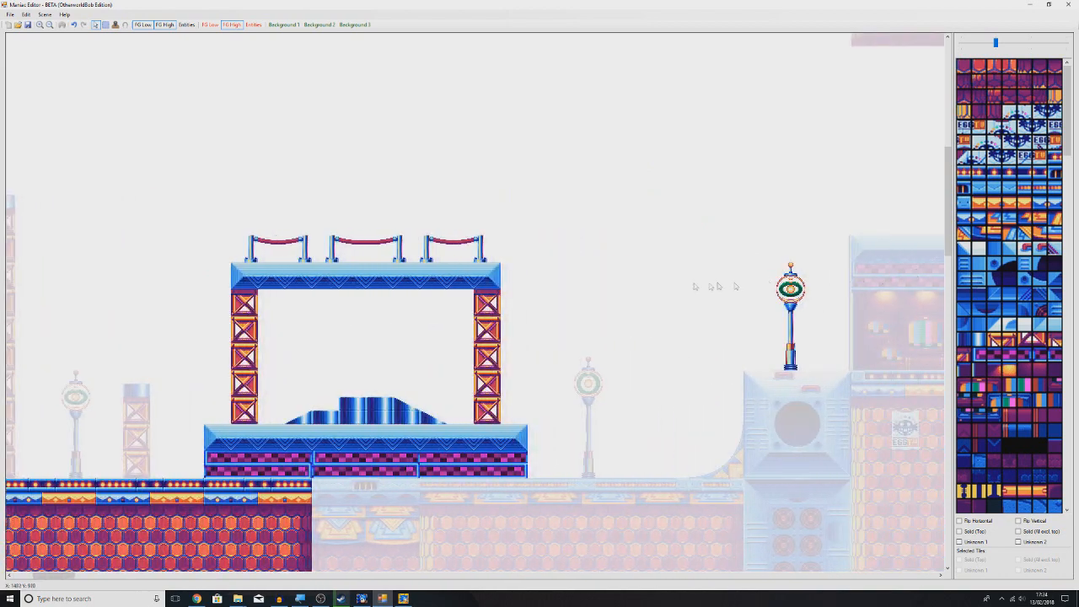
pyautogui.middleClick(673, 283)
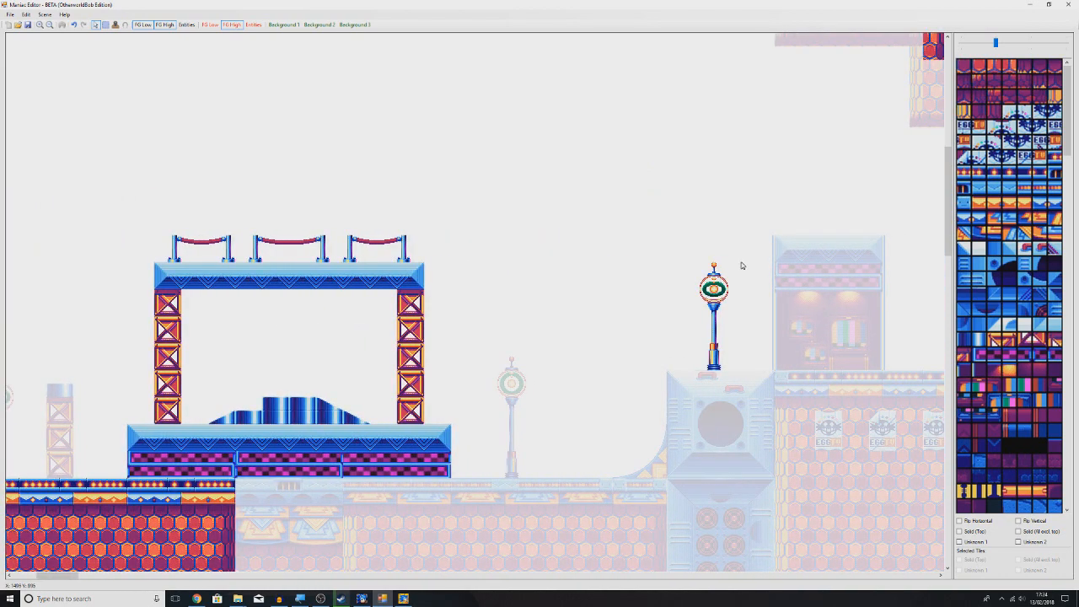
pyautogui.scroll(-5, 1068, 126)
pyautogui.scroll(-2, 1056, 184)
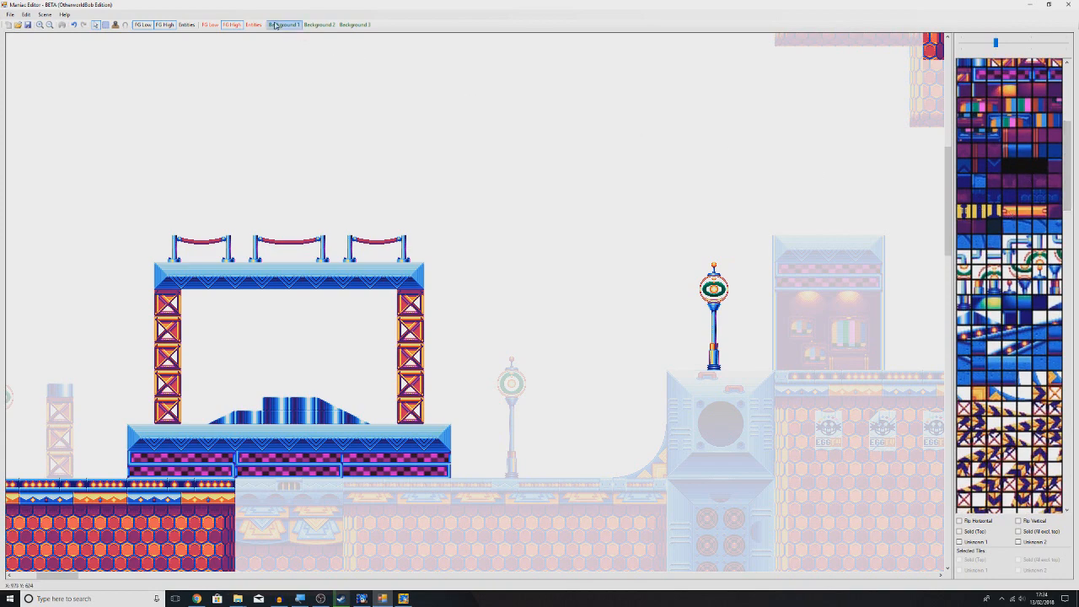
pyautogui.click(209, 25)
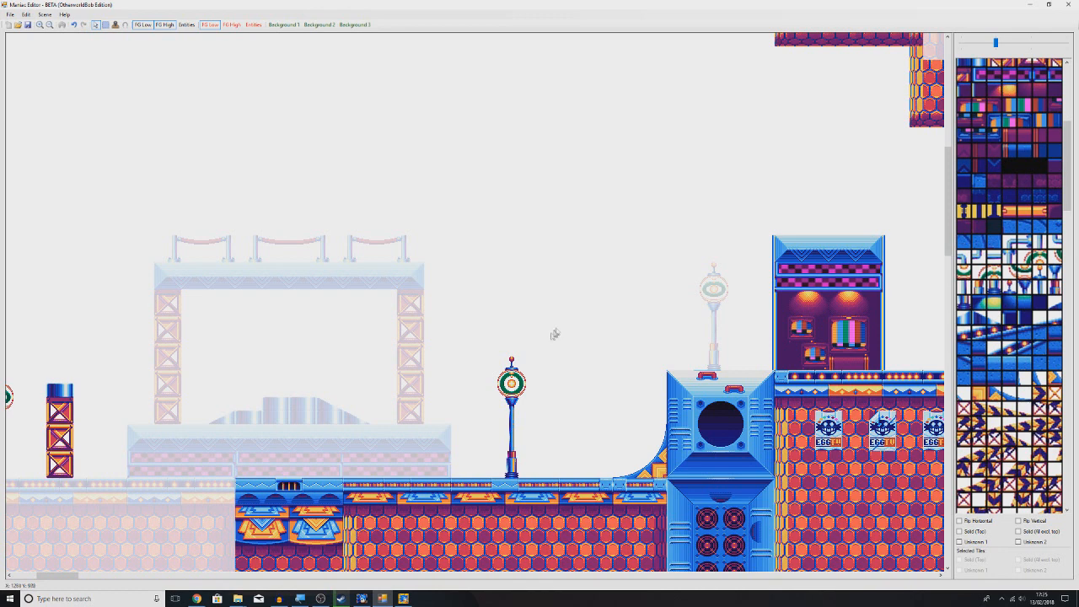
pyautogui.click(1009, 212)
pyautogui.click(444, 269)
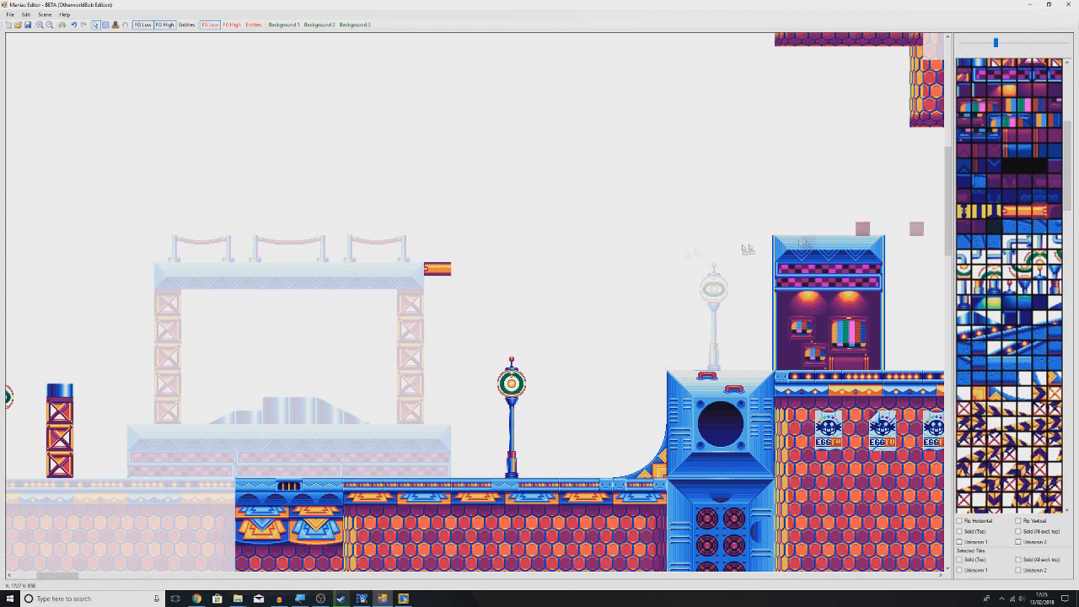
pyautogui.click(660, 268)
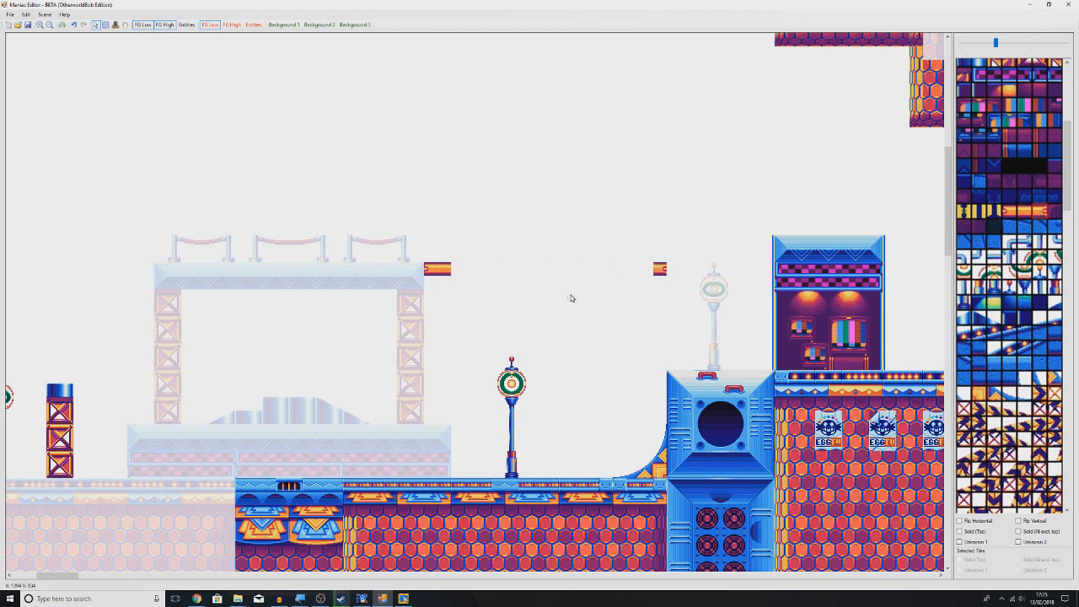
# Fill the gap with middle tiles to complete the orange beam, and make the whole beam Solid (Top)
pyautogui.click(471, 270)
pyautogui.click(485, 271)
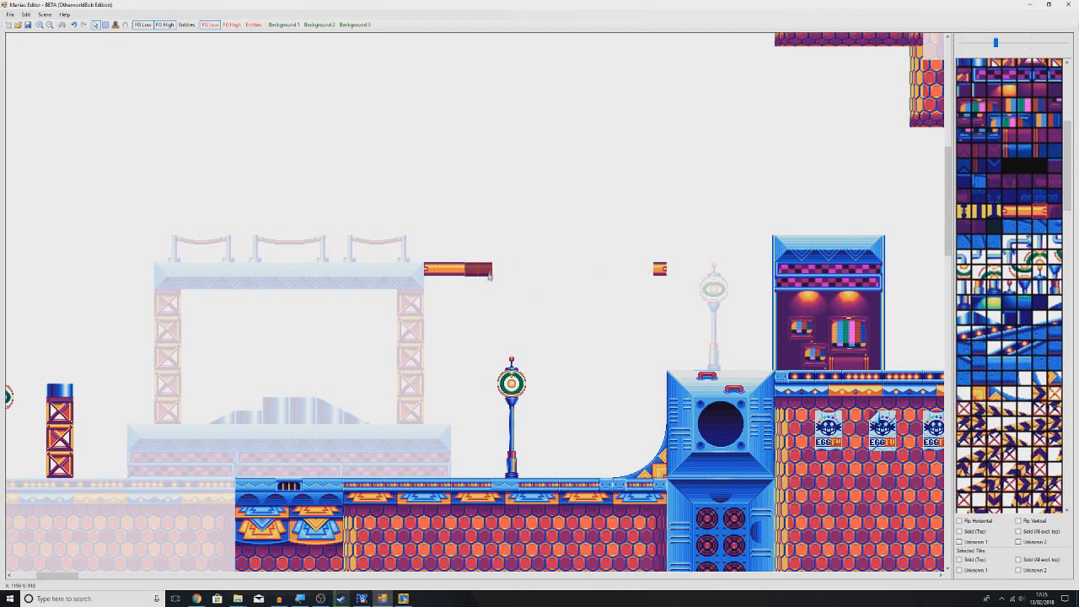
pyautogui.moveTo(497, 270)
pyautogui.mouseDown()
pyautogui.moveTo(543, 270)
pyautogui.moveTo(437, 306)
pyautogui.moveTo(647, 289)
pyautogui.moveTo(646, 277)
pyautogui.mouseUp()
pyautogui.click(641, 305)
pyautogui.moveTo(670, 230); pyautogui.dragTo(429, 300)
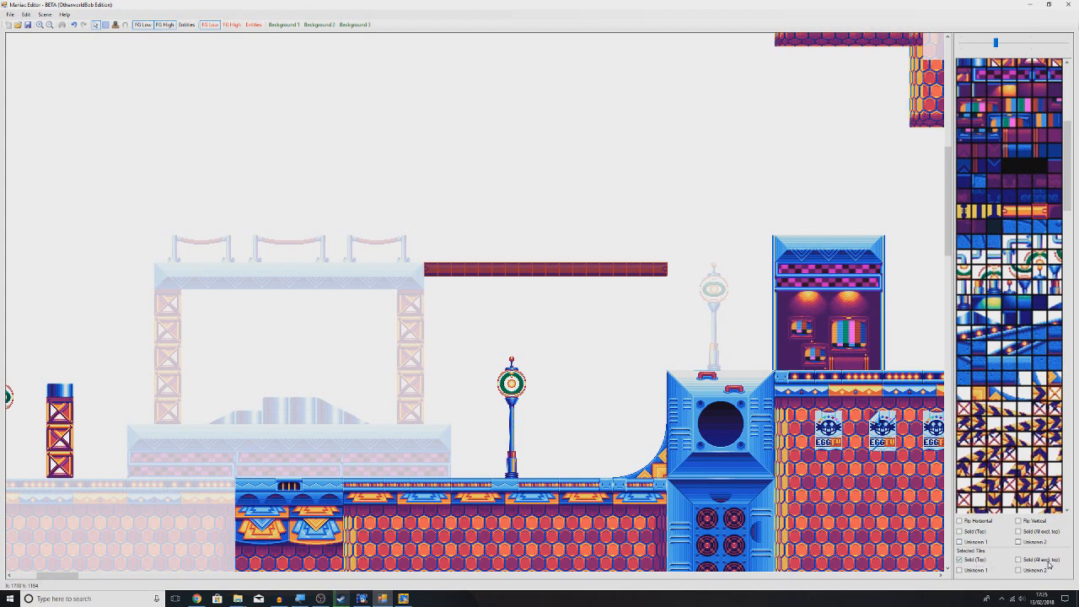
pyautogui.click(582, 352)
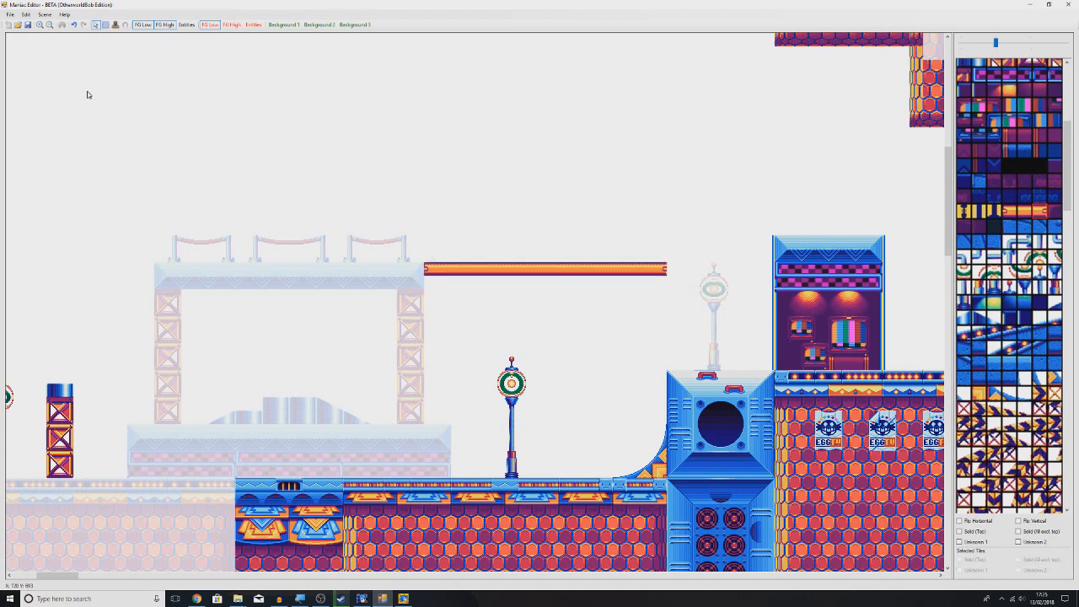
# Copy the lower section of the tall blue pillar beyond the curved tube
pyautogui.moveTo(672, 237); pyautogui.dragTo(689, 368)
pyautogui.scroll(-3, 689, 367)
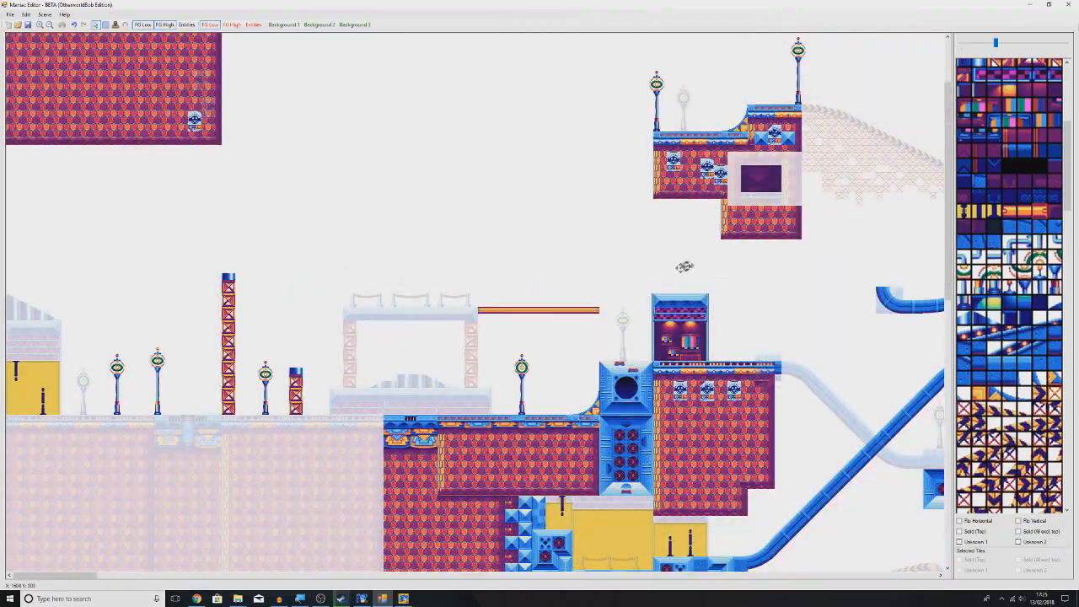
pyautogui.middleClick(680, 268)
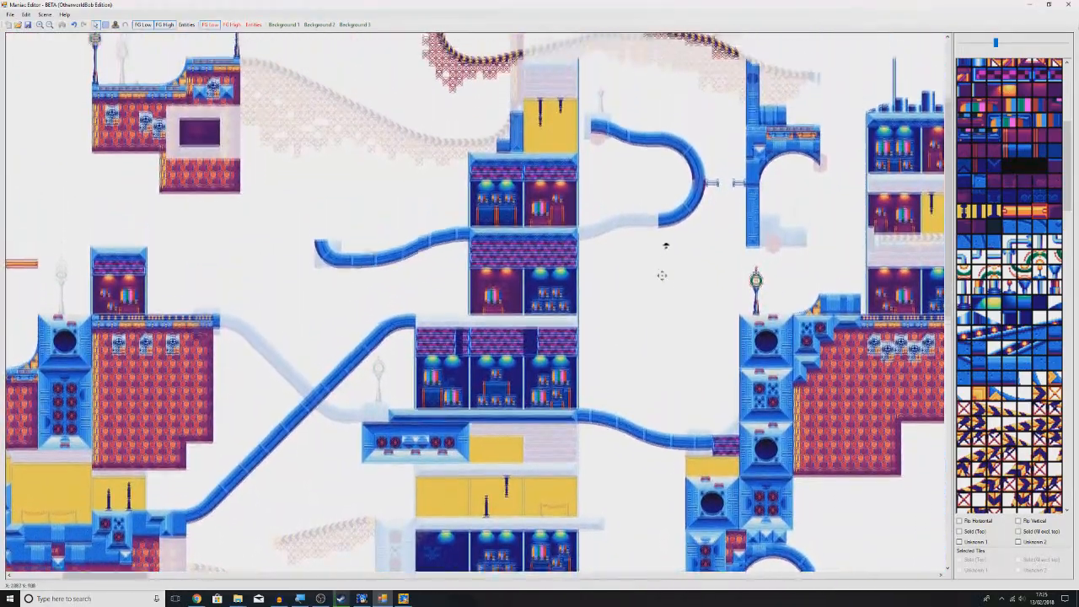
pyautogui.middleClick(667, 250)
pyautogui.middleClick(656, 271)
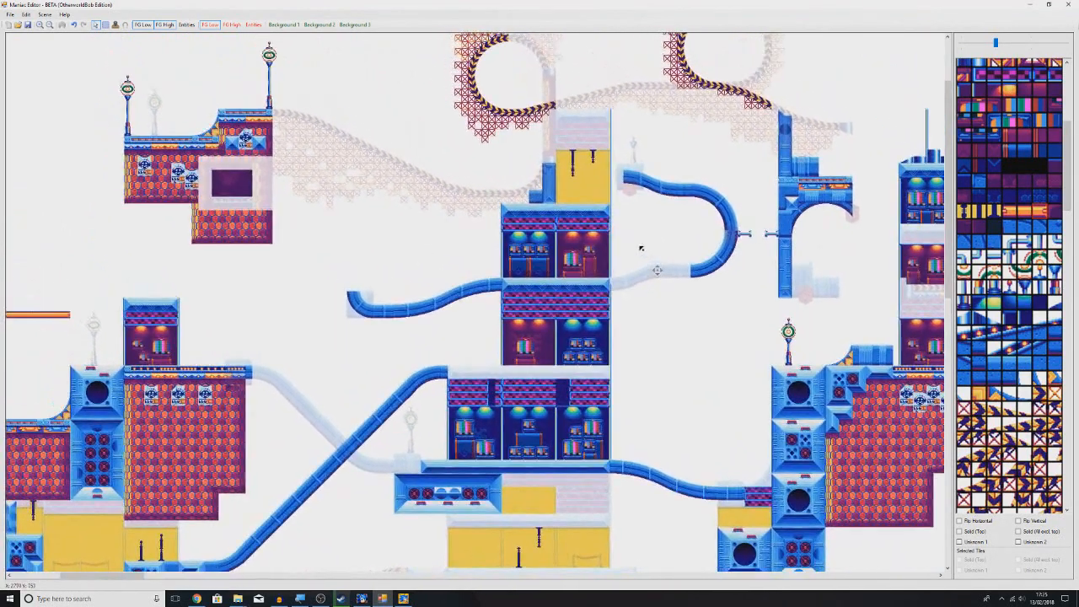
pyautogui.middleClick(643, 250)
pyautogui.moveTo(784, 305); pyautogui.dragTo(792, 247)
pyautogui.click(792, 247)
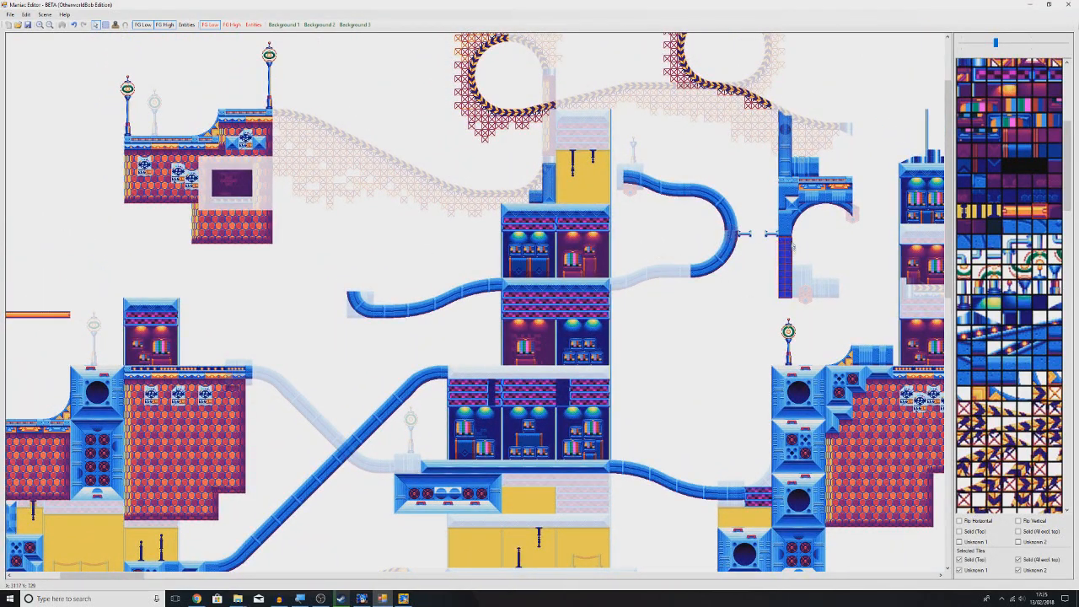
# Paste the blue pillar onto the speaker at the orange beam's end and shorten it by one tile row to align its cap
pyautogui.middleClick(759, 277)
pyautogui.middleClick(540, 275)
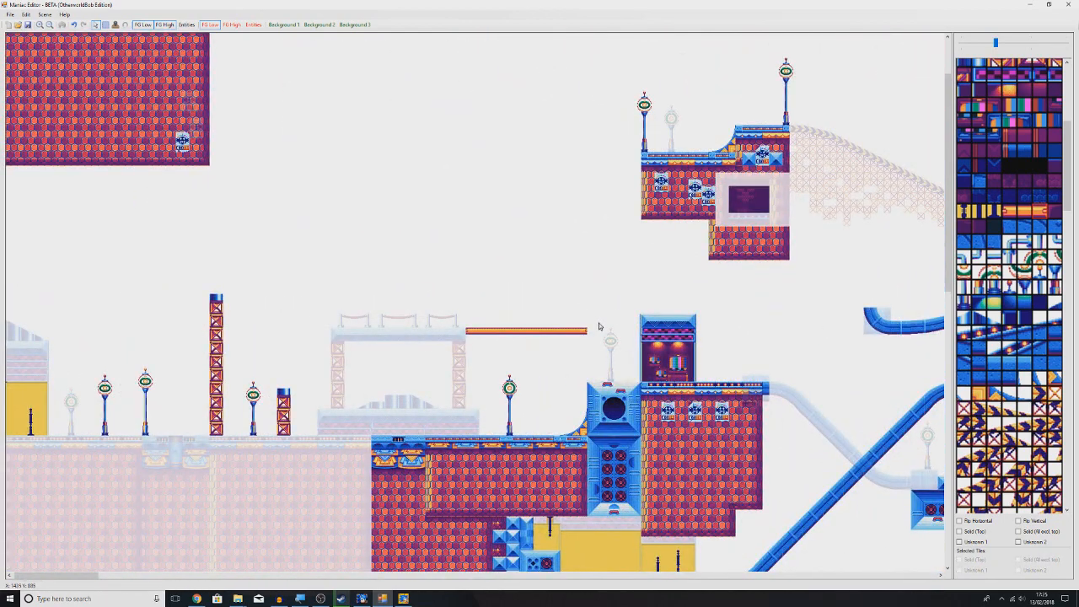
pyautogui.hotkey('ctrl', 'v')
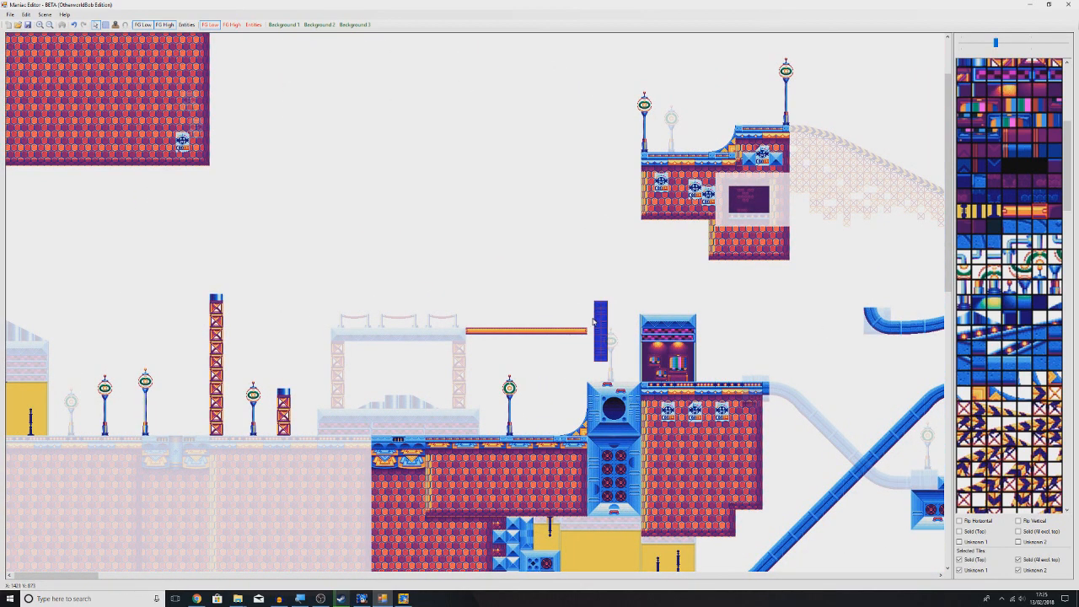
pyautogui.scroll(2, 593, 321)
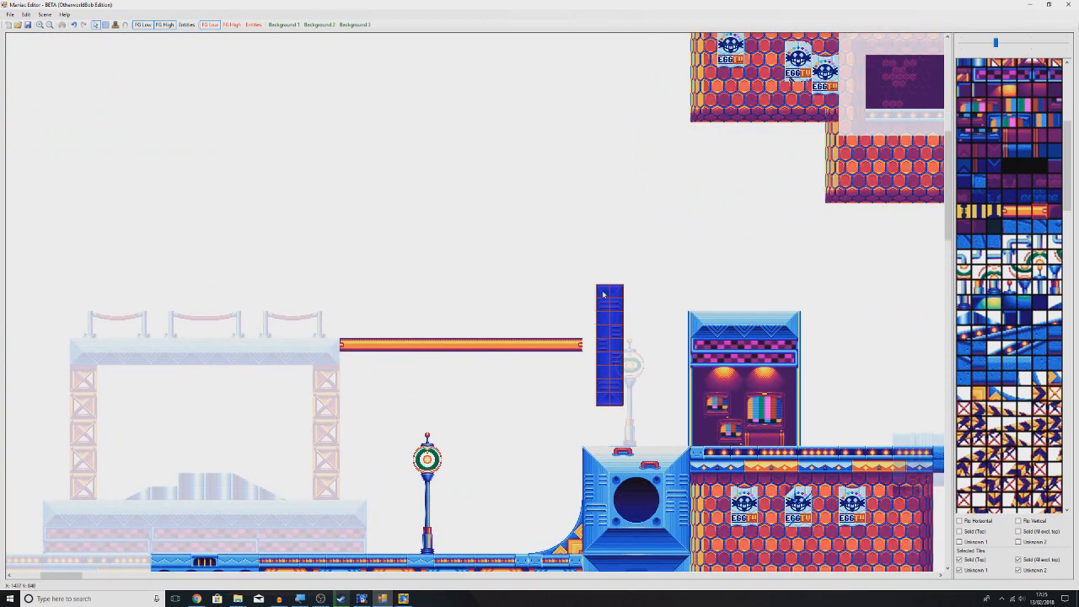
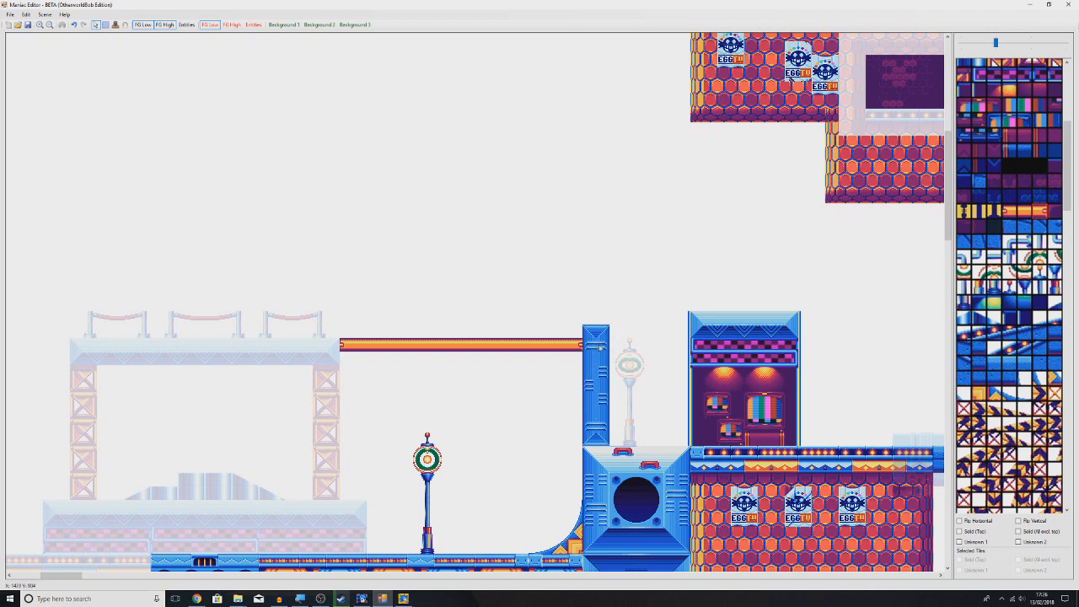
pyautogui.click(591, 349)
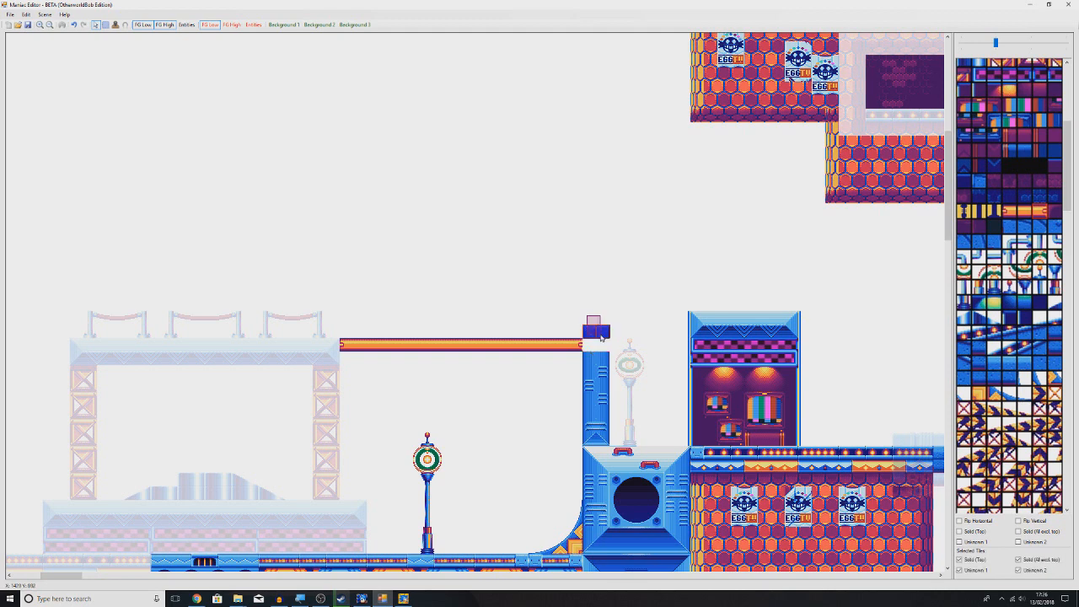
pyautogui.press('Delete')
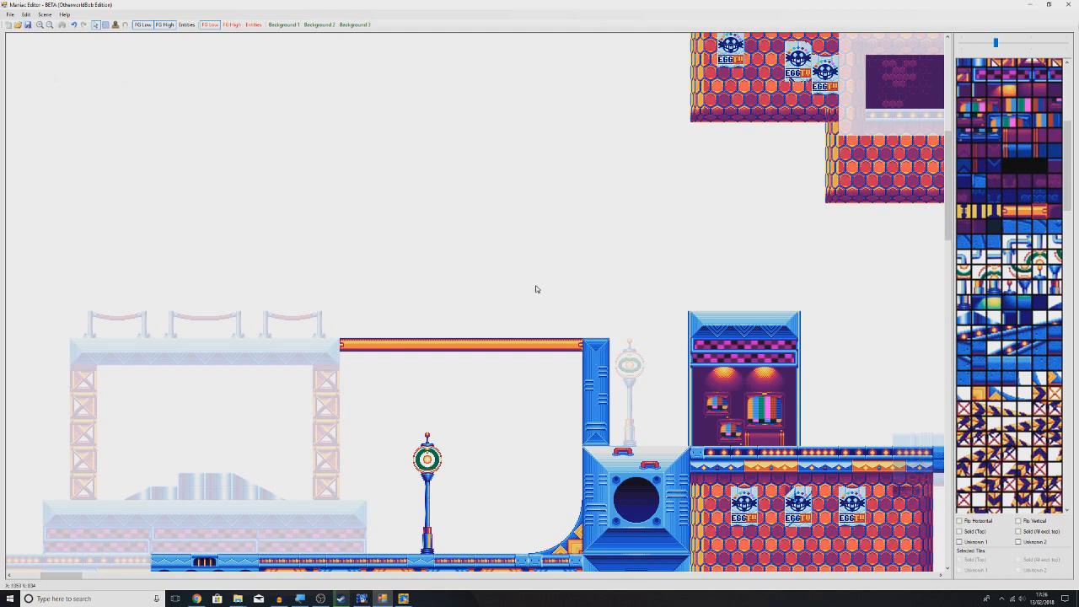
# Select the orange beam's tiles to check their solidity options, and clear the selection
pyautogui.scroll(-1, 535, 290)
pyautogui.hscroll(-1, 509, 344)
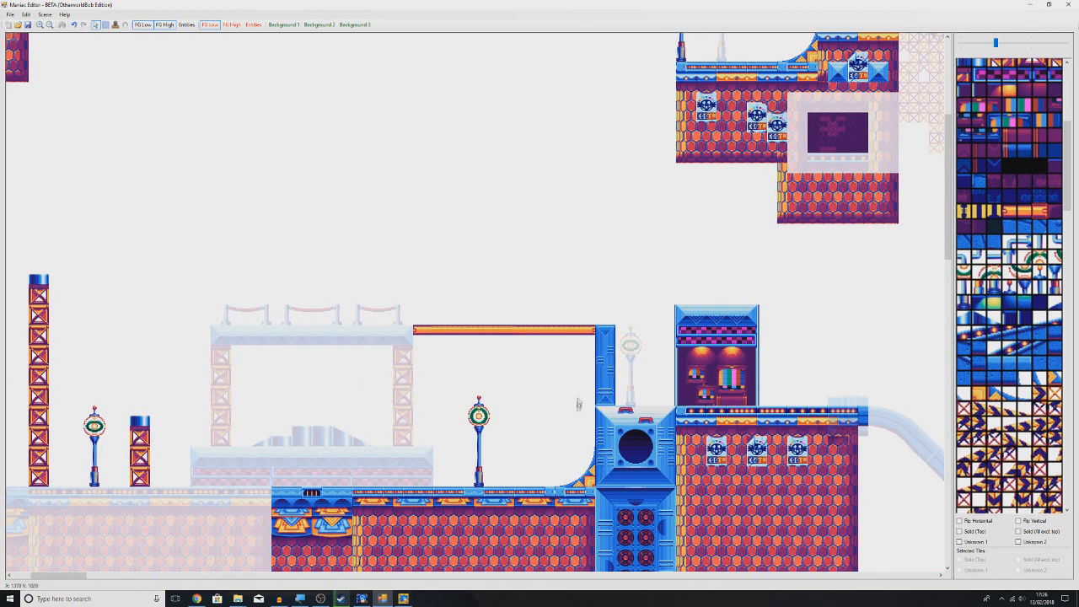
pyautogui.moveTo(417, 316); pyautogui.dragTo(592, 344)
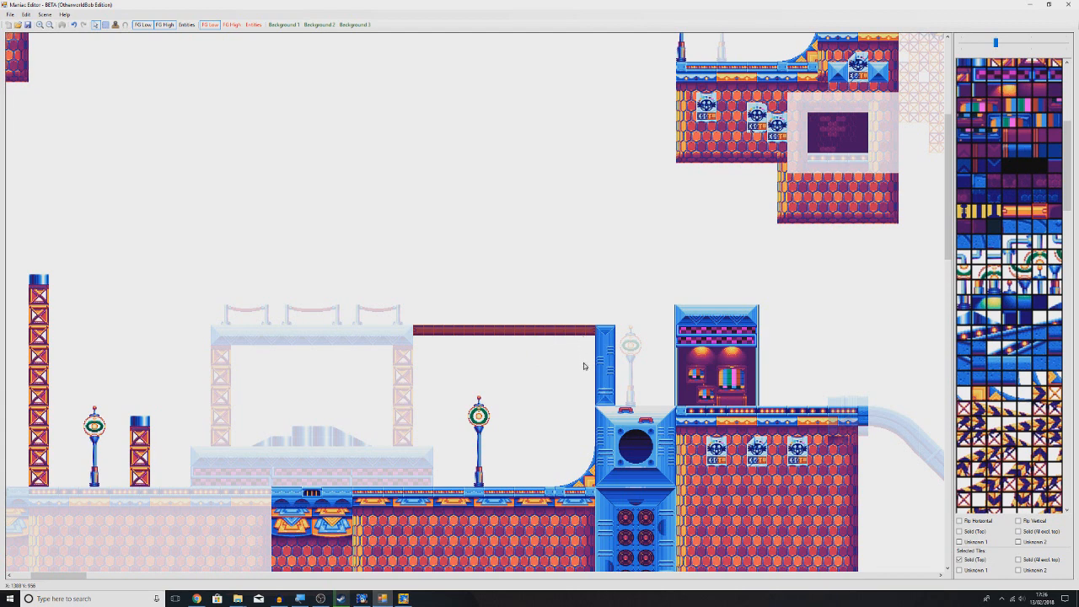
pyautogui.click(534, 372)
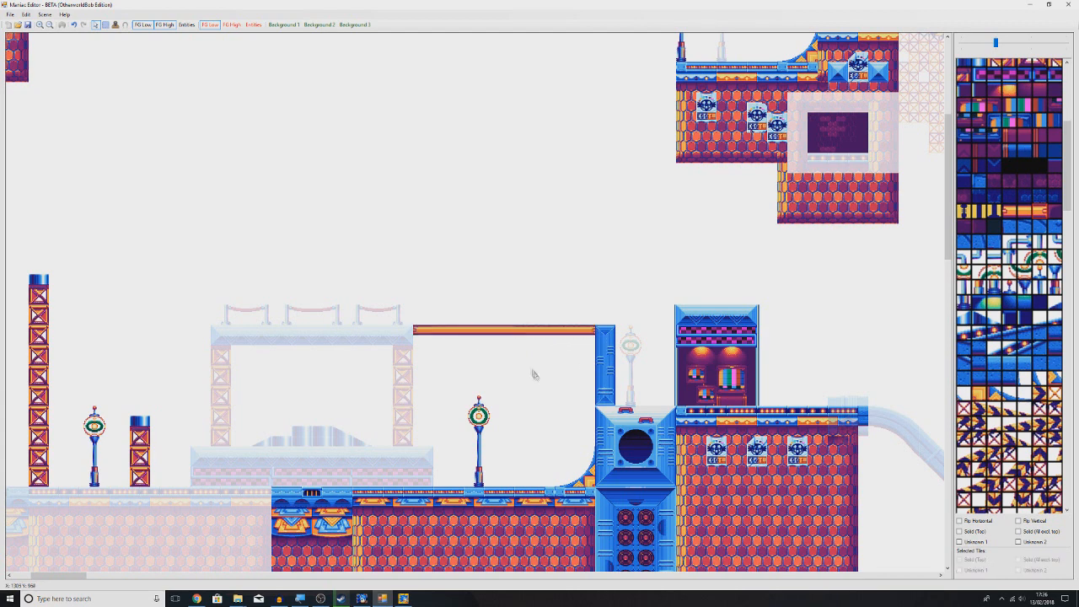
# Switch to Sonic Mania, restart the stage, run past the stage structure and jump up onto the orange beam beside the blue pillar
pyautogui.click(403, 598)
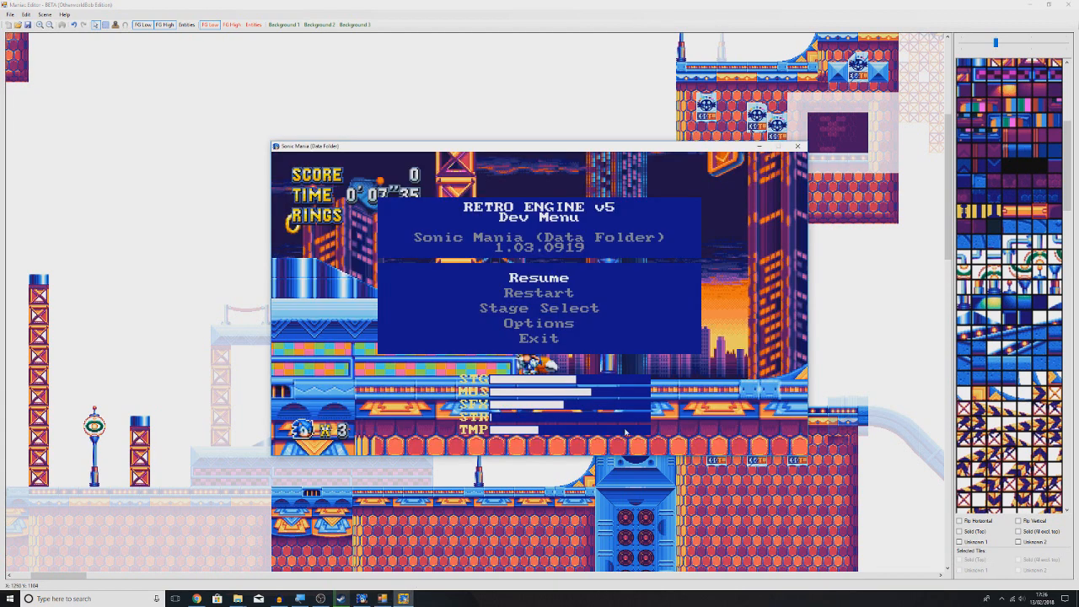
pyautogui.press('Return')
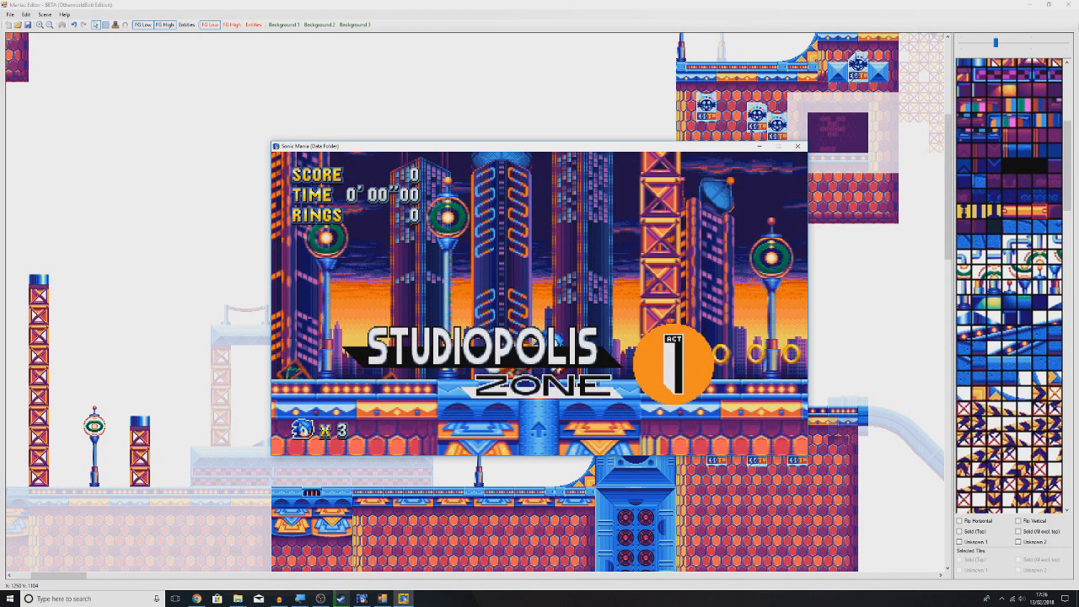
pyautogui.press('a')
pyautogui.press('a')
pyautogui.press('Right')
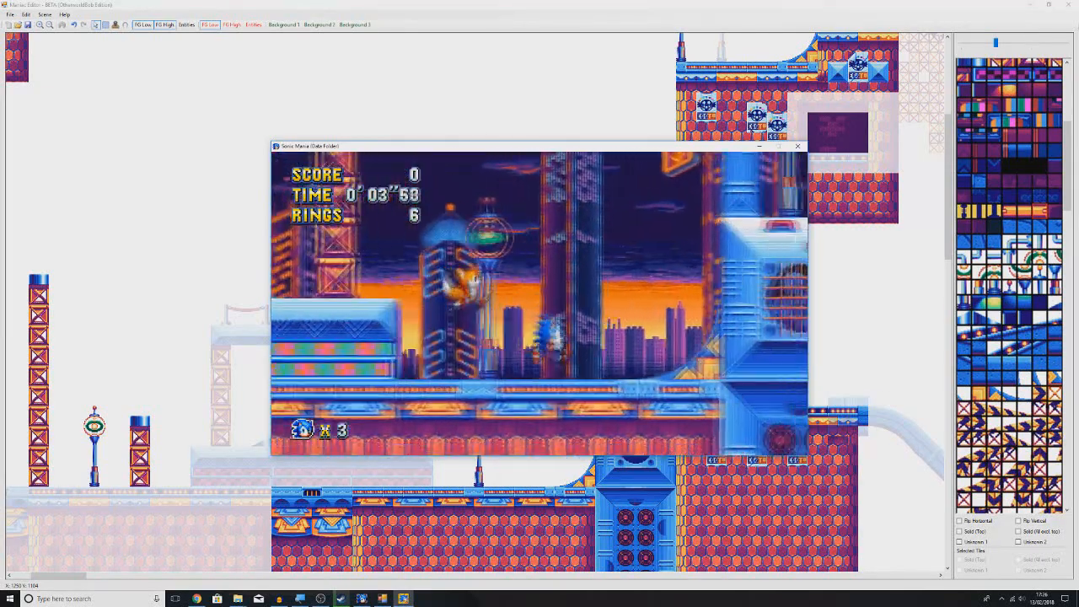
pyautogui.press('Down')
pyautogui.press('a')
pyautogui.press('a')
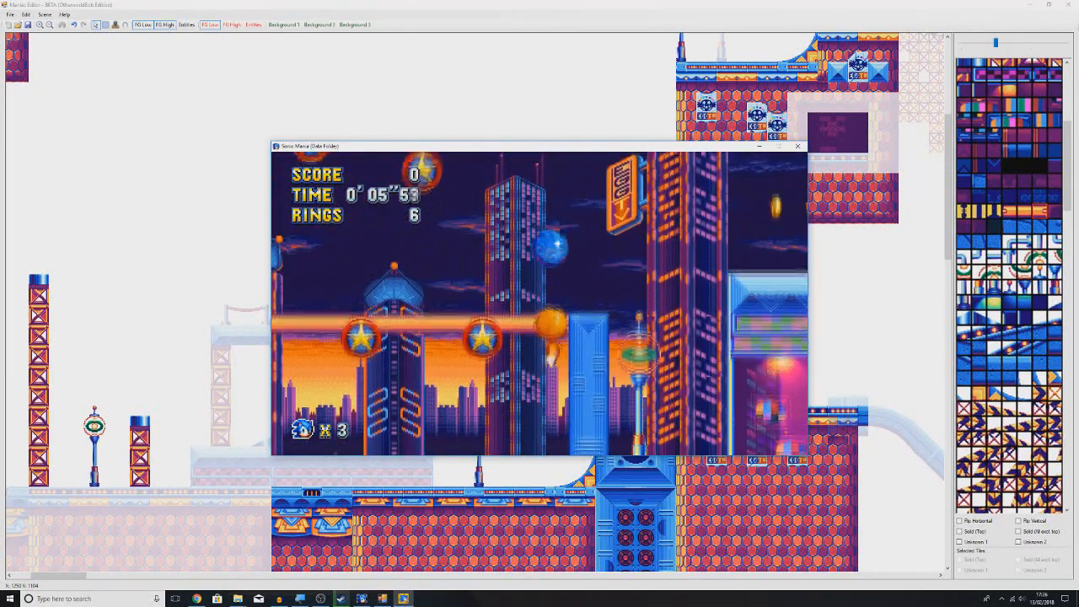
# Run back and forth along the orange beam to test its solidity, and return to Maniac Editor
pyautogui.press('Left')
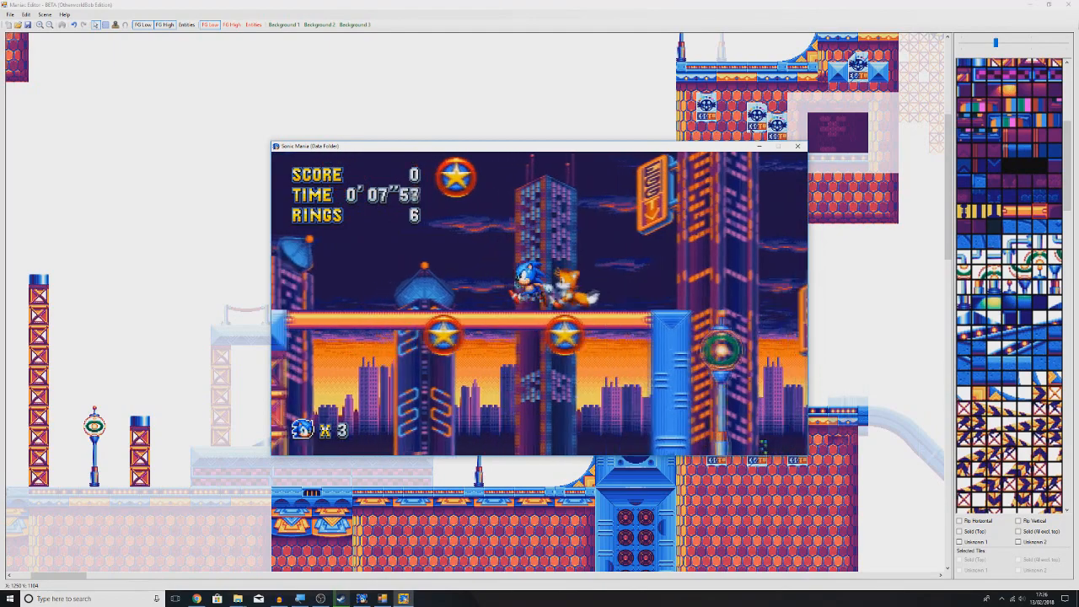
pyautogui.press('Right')
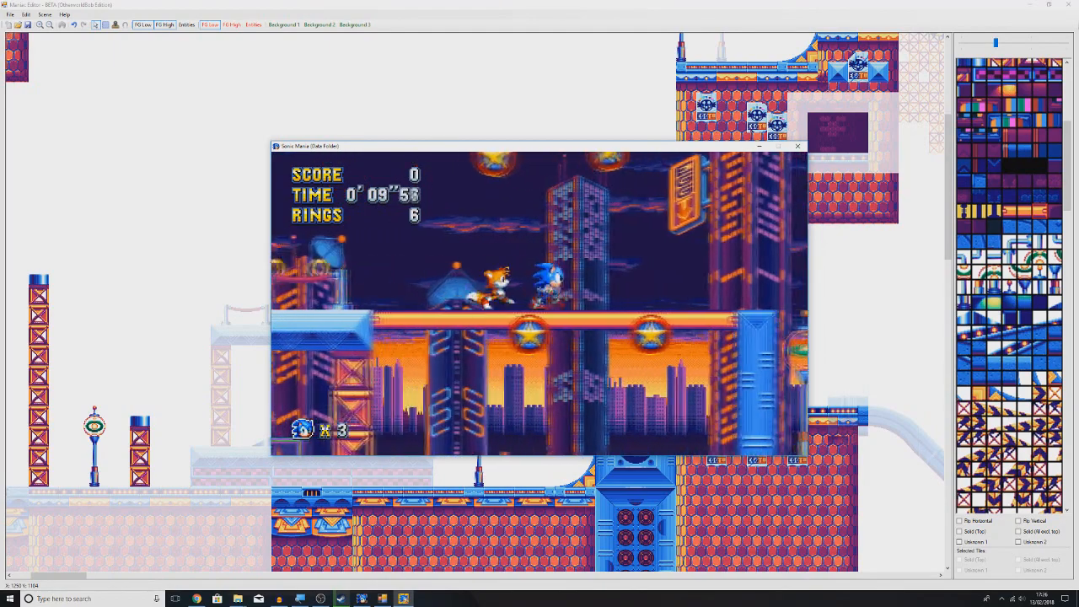
pyautogui.press('Right')
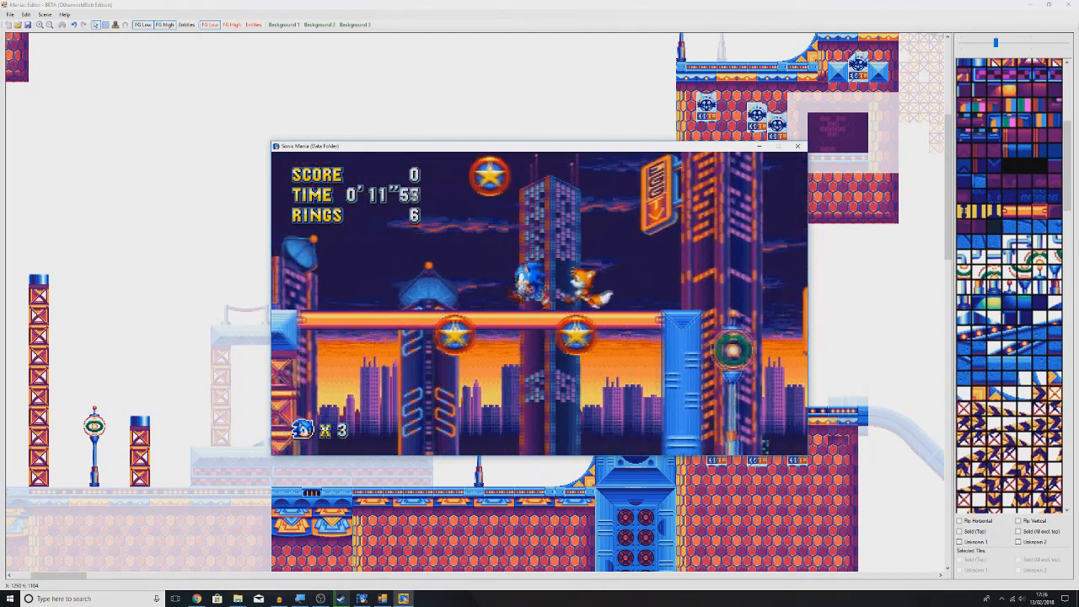
pyautogui.press('Right')
pyautogui.press('Escape')
pyautogui.click(546, 13)
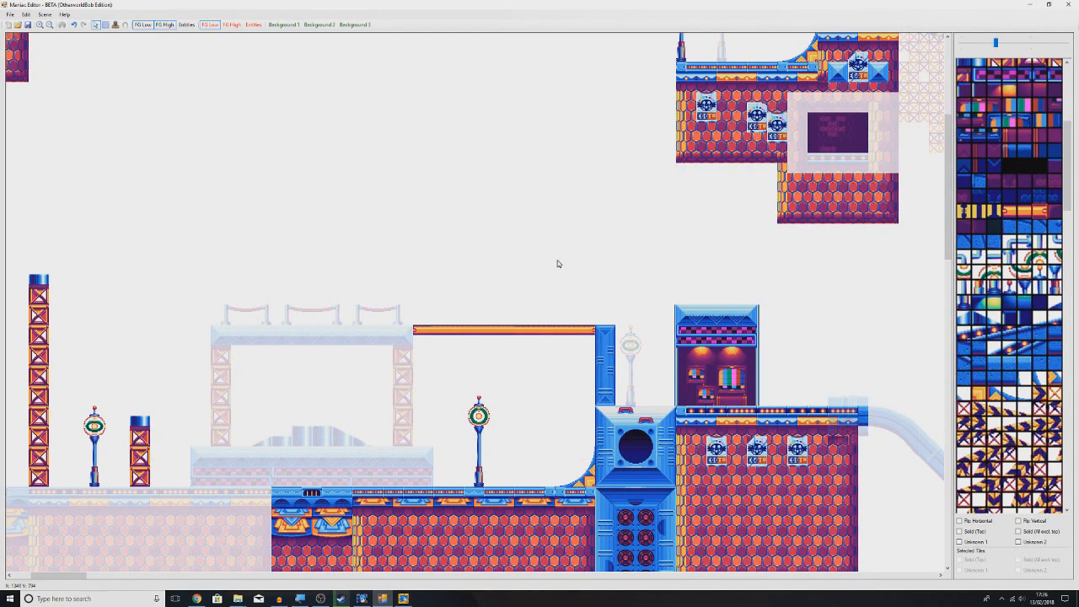
# Leave FG Low tile editing and survey the stage layout with its entities
pyautogui.scroll(-2, 556, 262)
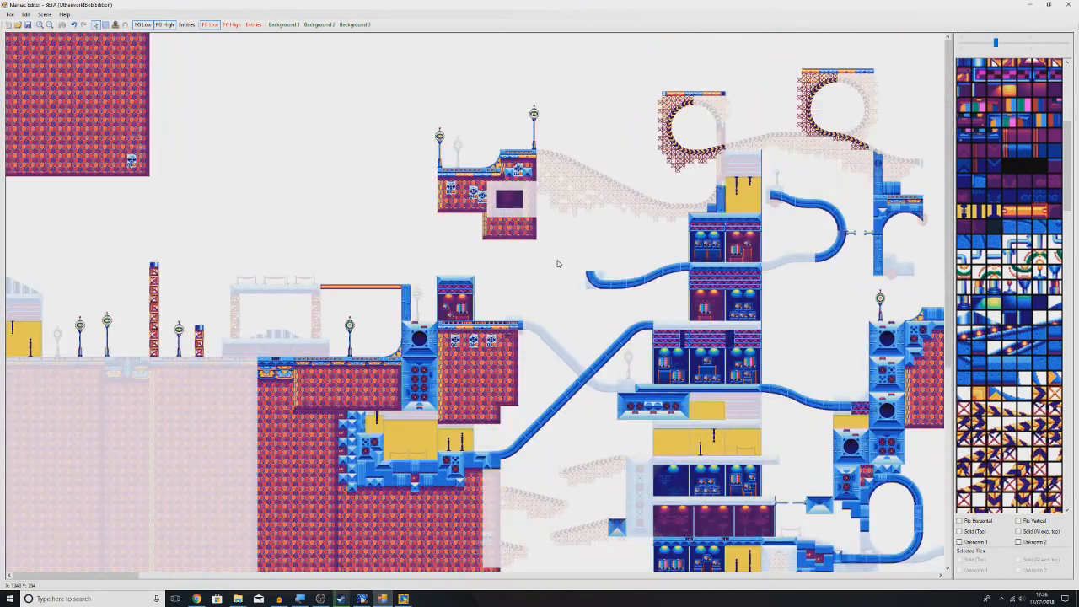
pyautogui.click(228, 25)
pyautogui.click(217, 25)
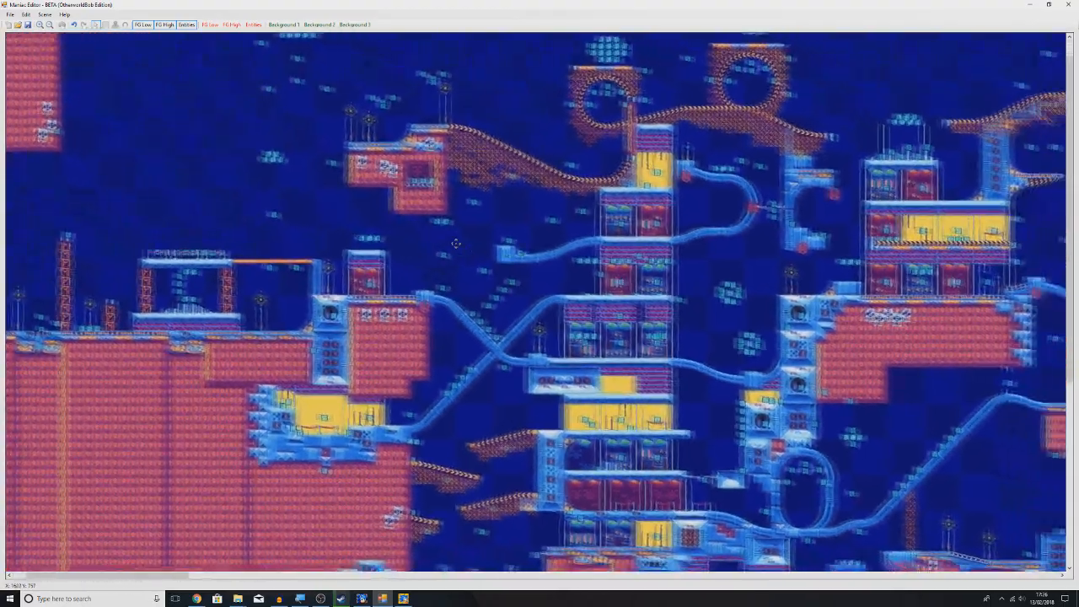
pyautogui.middleClick(584, 266)
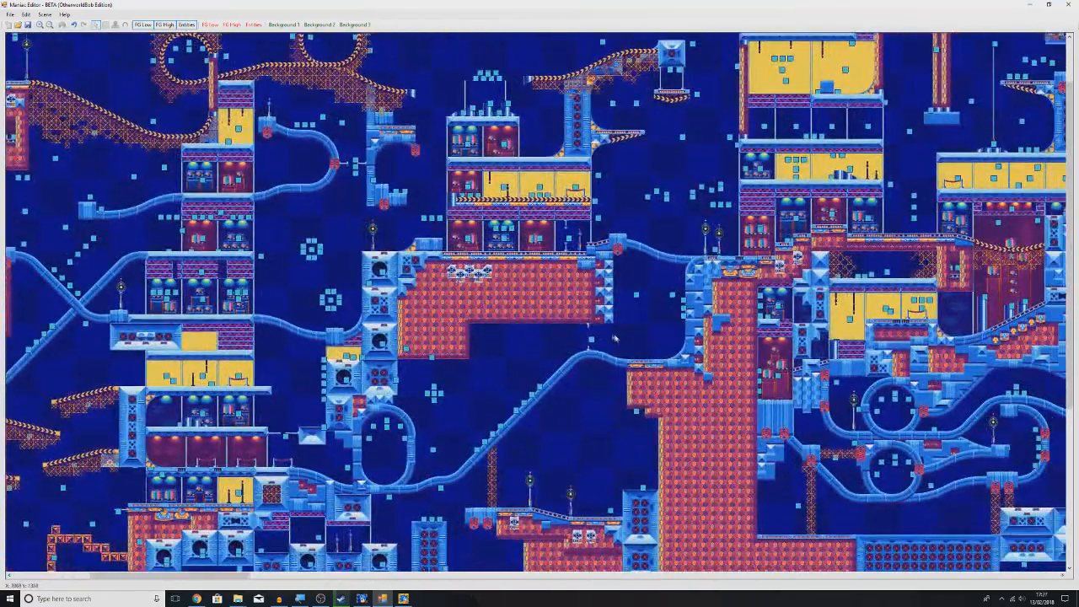
pyautogui.middleClick(579, 340)
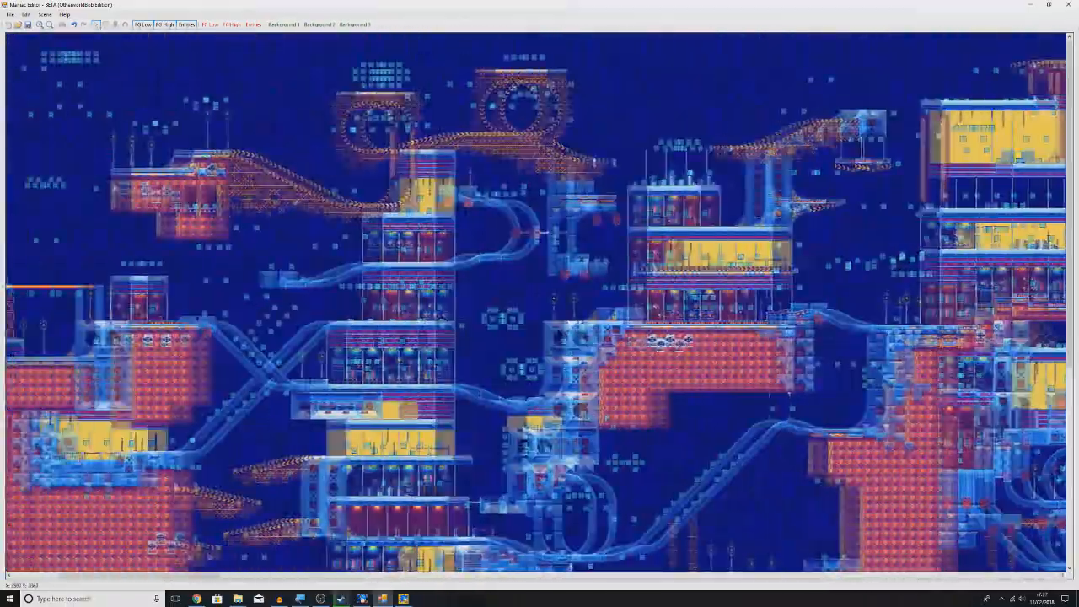
pyautogui.middleClick(361, 322)
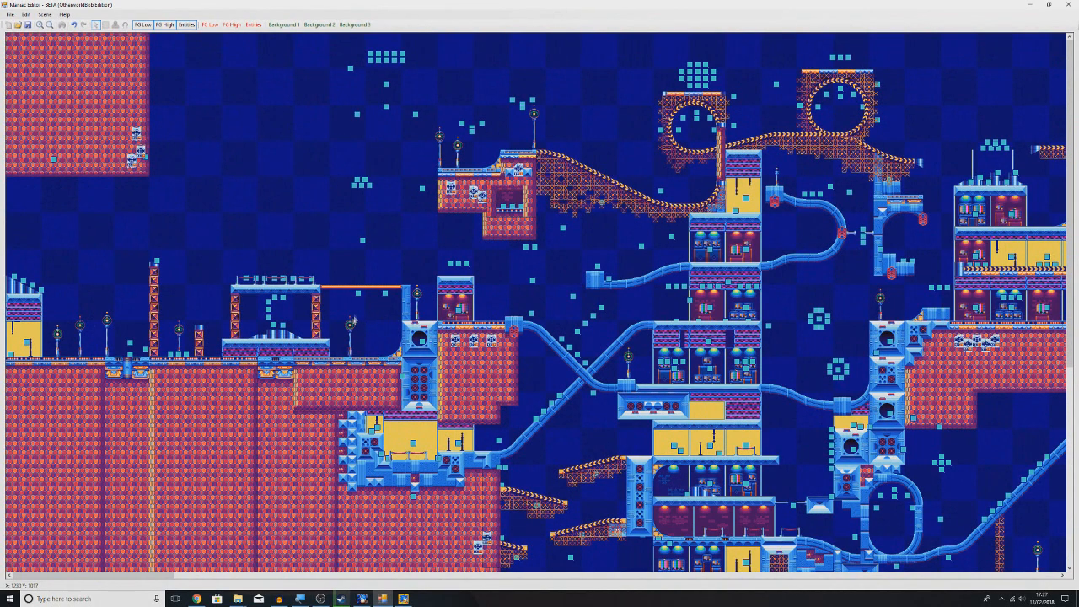
# Switch to entity editing and set the X position of CircleBumper 315, below the orange beam, to 1200
pyautogui.click(253, 25)
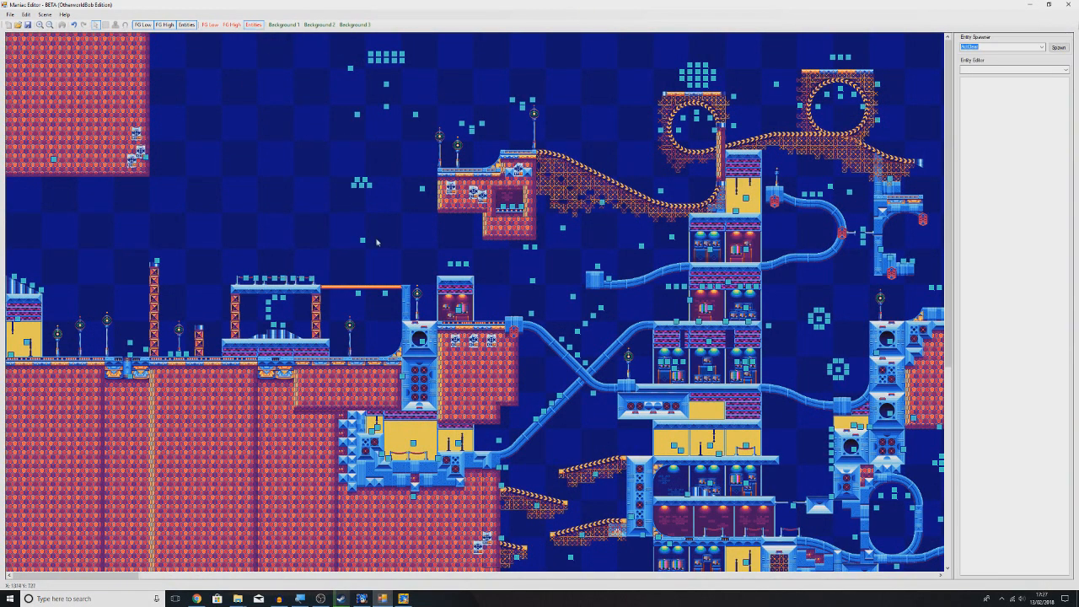
pyautogui.scroll(2, 377, 243)
pyautogui.scroll(3, 377, 243)
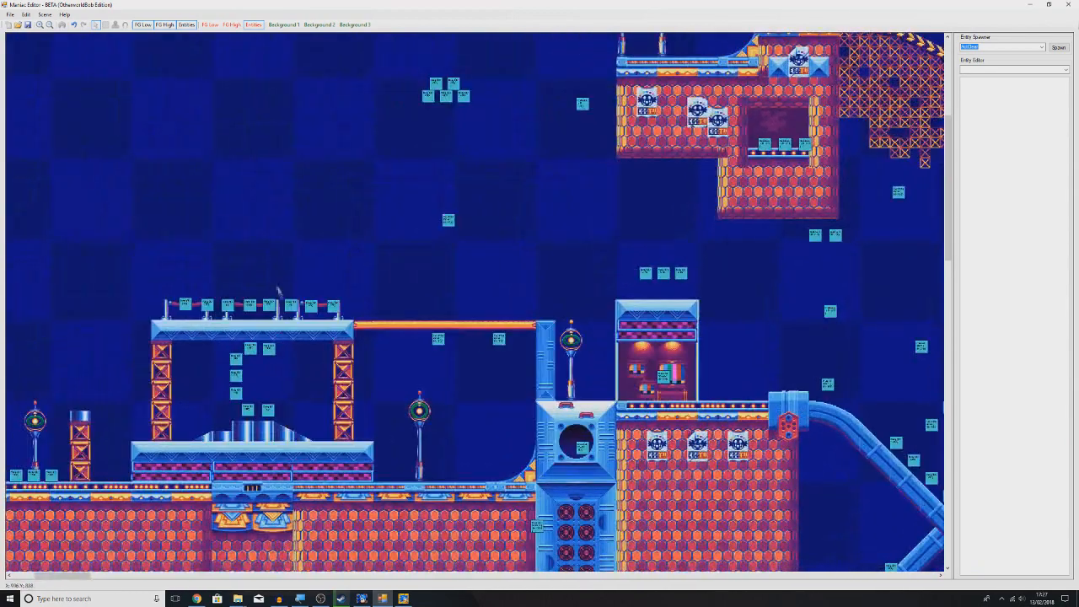
pyautogui.scroll(1, 329, 290)
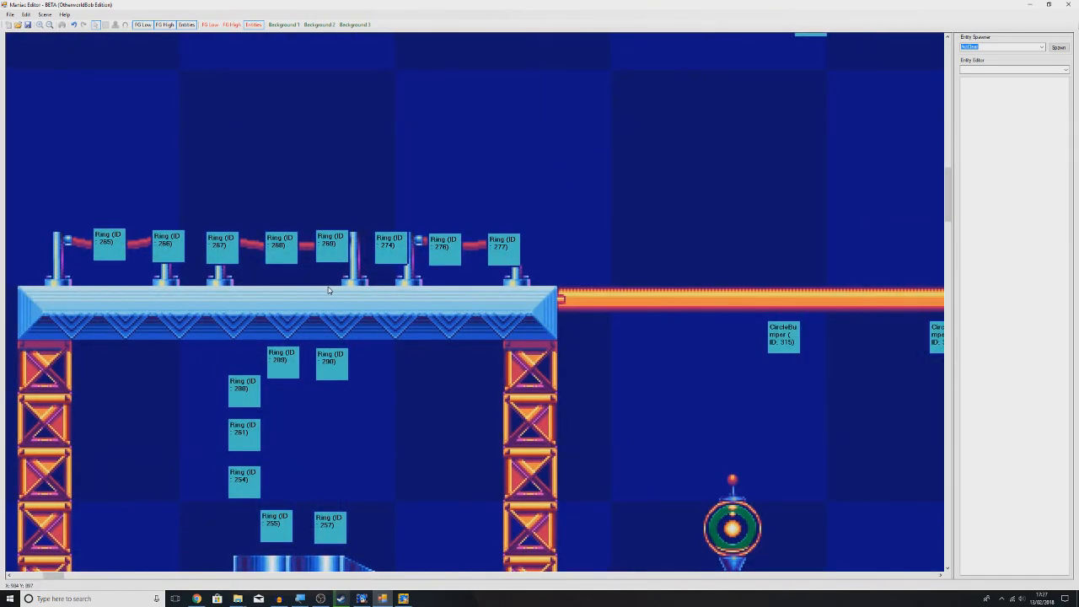
pyautogui.middleClick(576, 253)
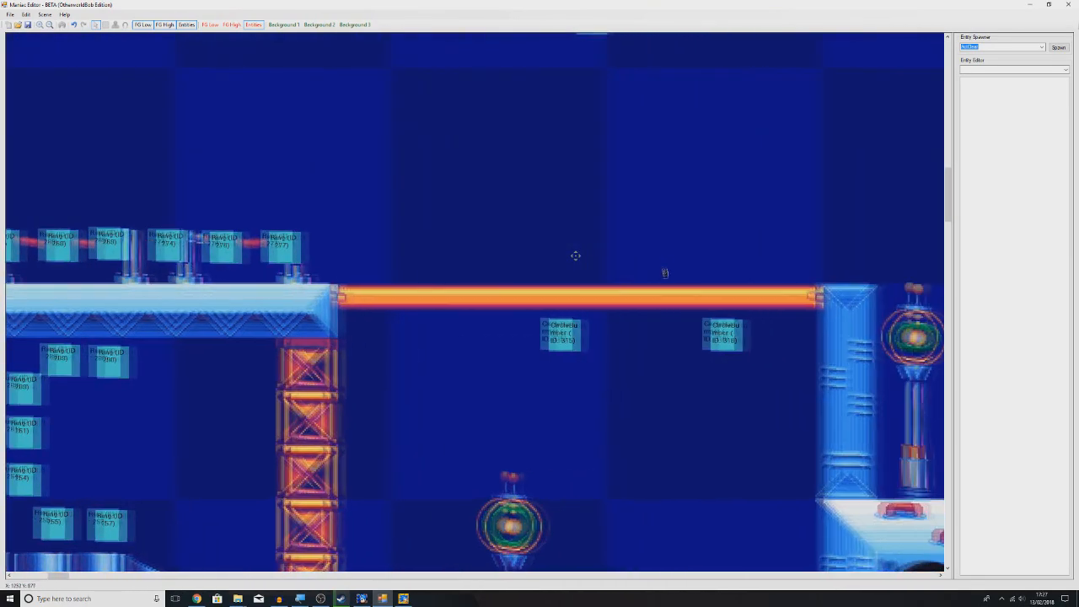
pyautogui.middleClick(529, 341)
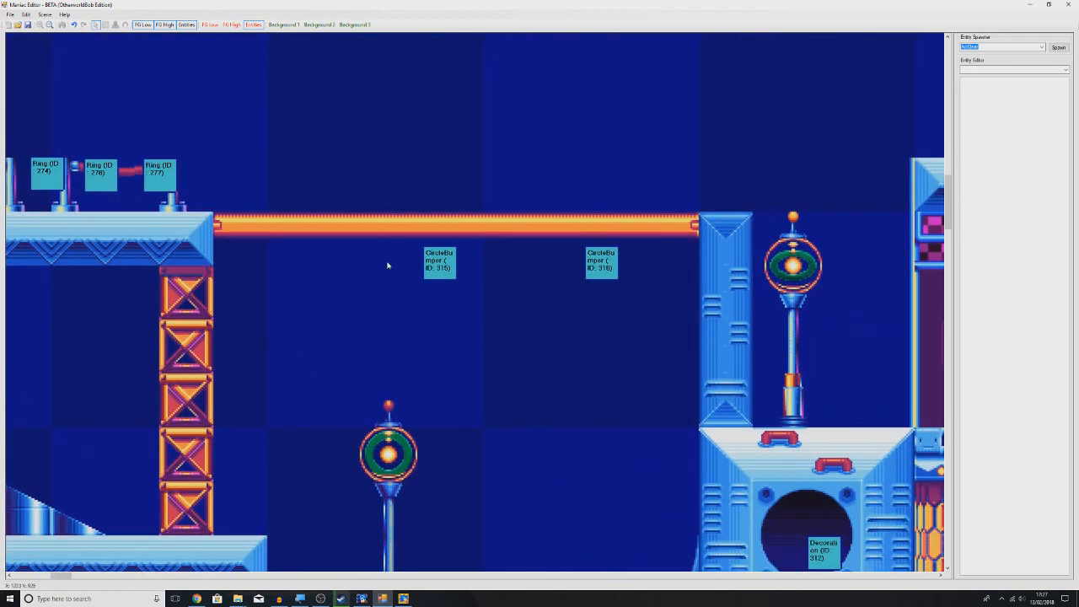
pyautogui.moveTo(393, 262); pyautogui.dragTo(453, 281)
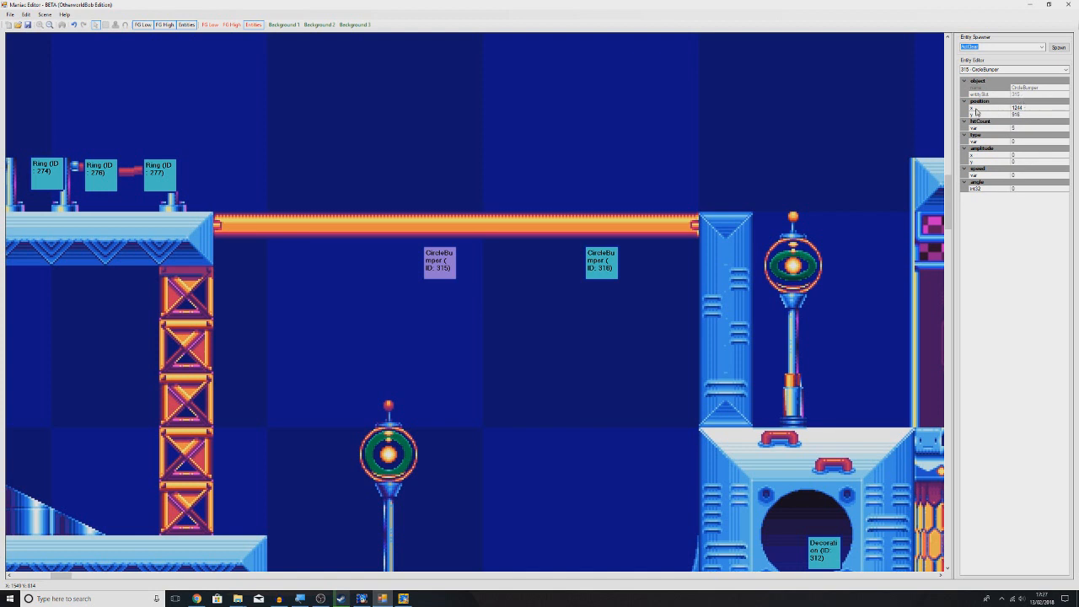
pyautogui.click(1029, 110)
pyautogui.moveTo(1031, 108); pyautogui.dragTo(1014, 108)
pyautogui.press('Return')
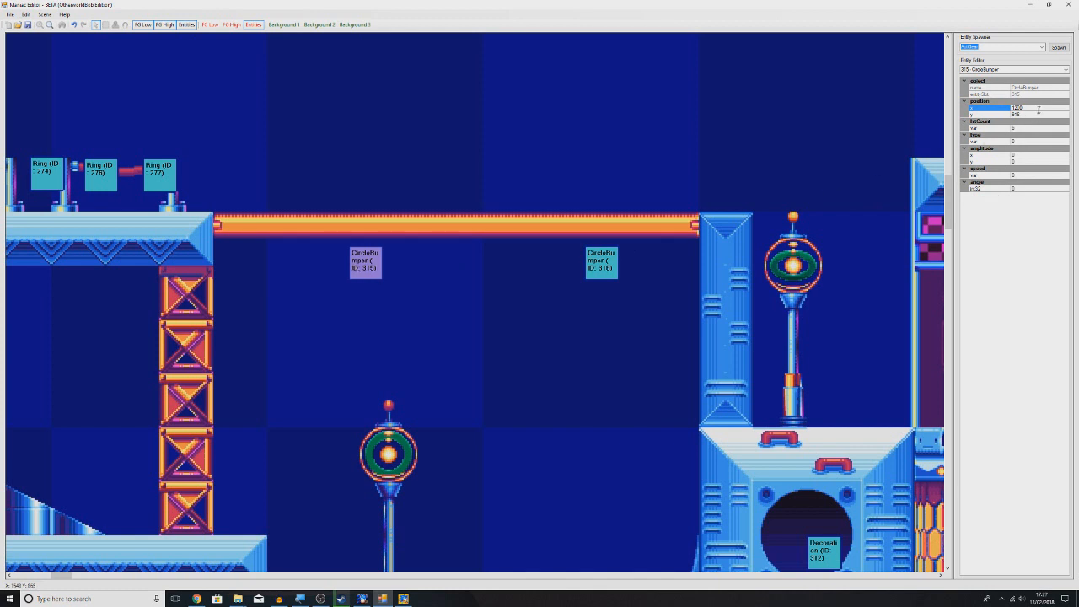
# Set the Y position of CircleBumper 315 to 932
pyautogui.press('Tab')
pyautogui.write('300')
pyautogui.press('Return')
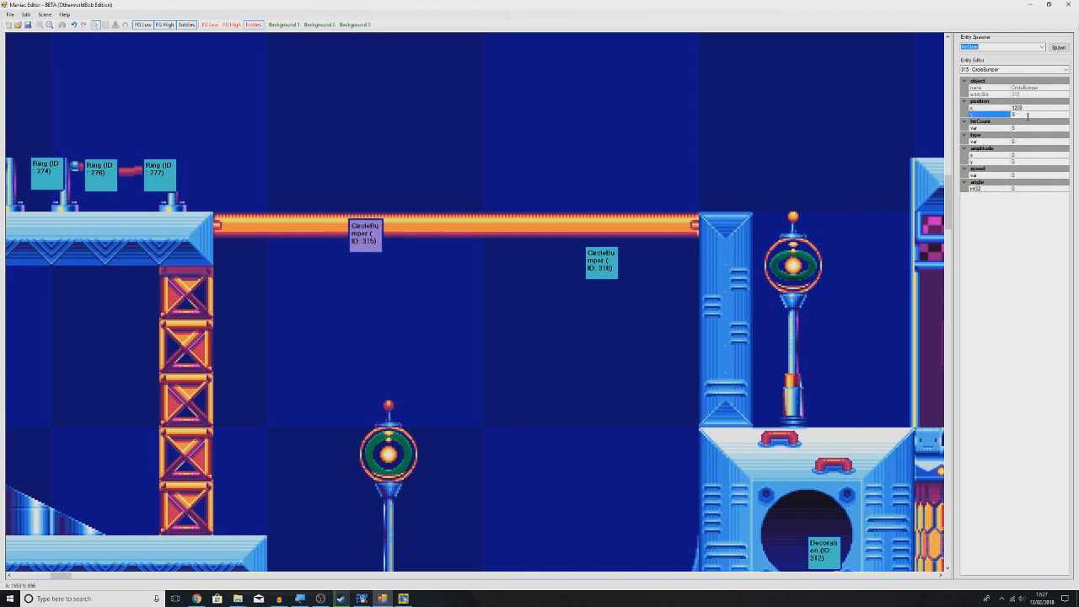
pyautogui.press('Return')
# Select individual rings inside the stage structure to examine their entity properties, and clear the selection
pyautogui.middleClick(393, 296)
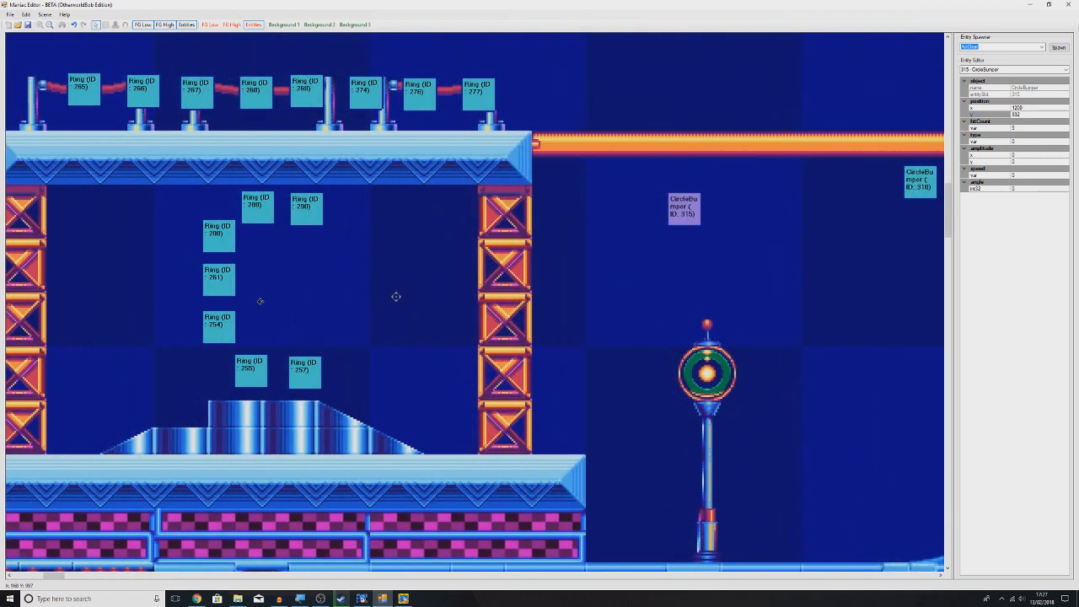
pyautogui.click(336, 295)
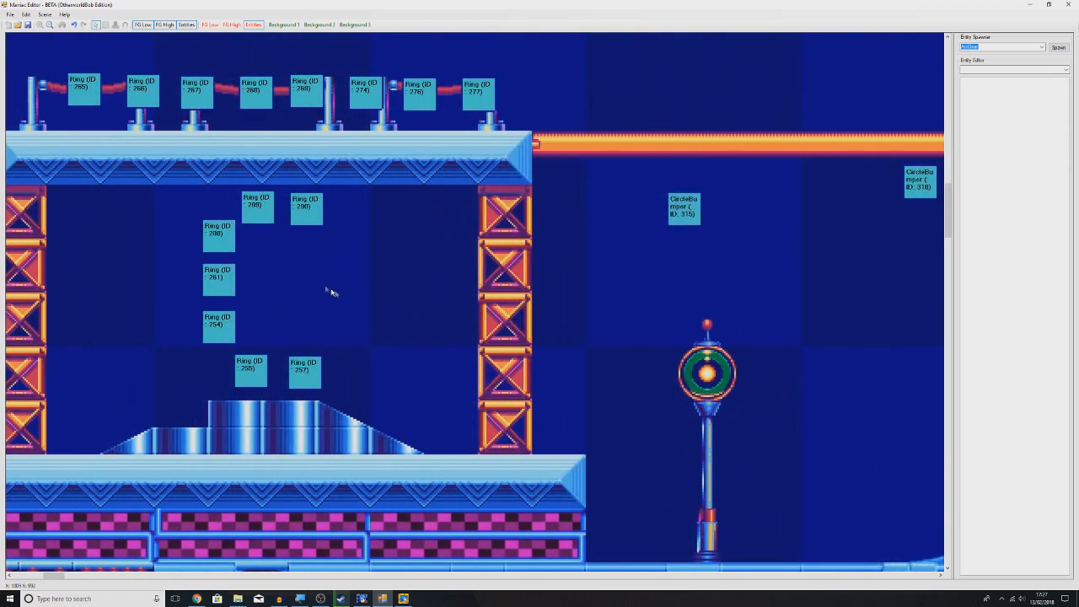
pyautogui.click(257, 208)
pyautogui.click(298, 205)
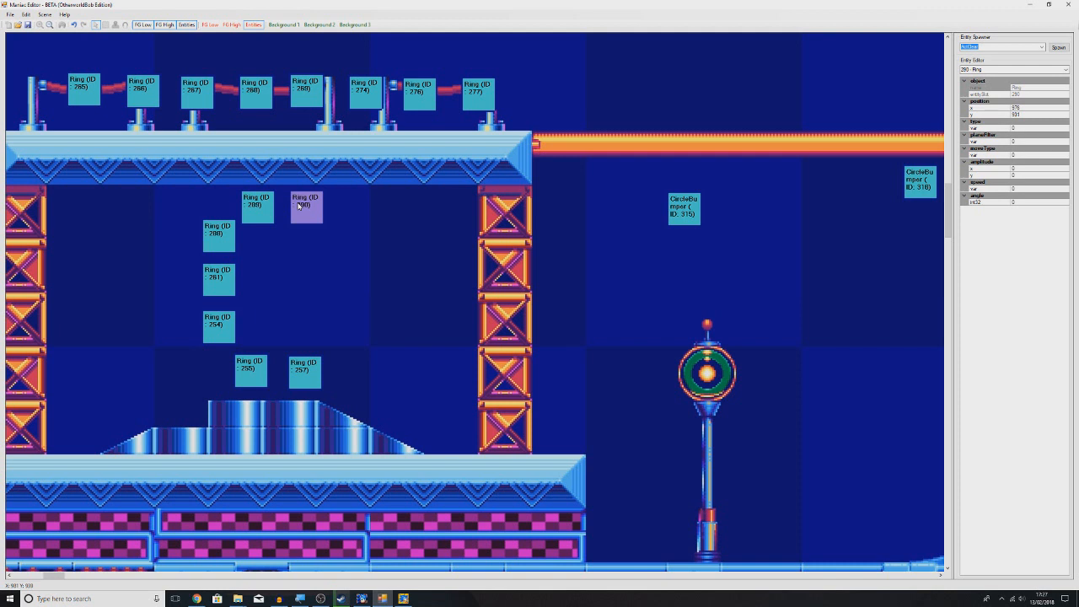
pyautogui.click(261, 208)
pyautogui.click(222, 241)
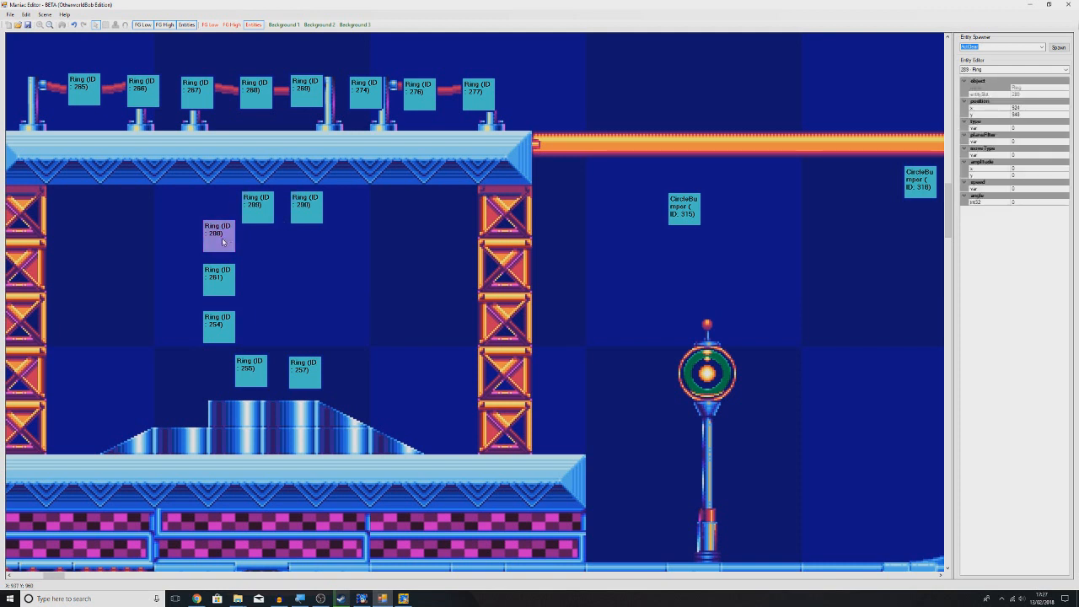
pyautogui.click(259, 257)
# Set the Y position of Ring 255, above the silver steps in the stage structure, to 1022 and deselect it
pyautogui.click(250, 374)
pyautogui.click(1044, 116)
pyautogui.write('2')
pyautogui.press('Return')
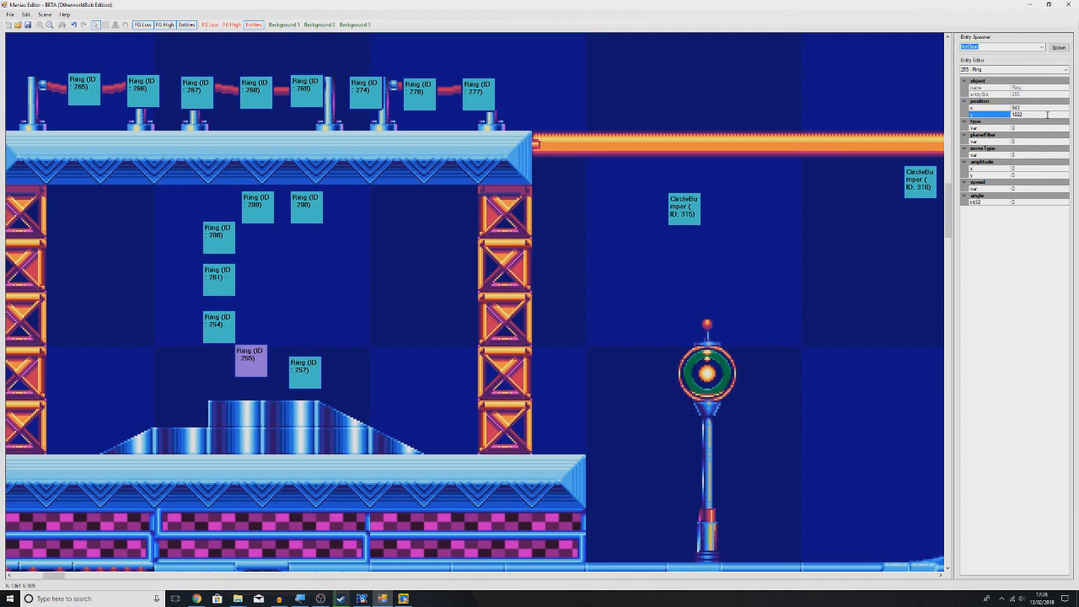
pyautogui.click(424, 264)
# Select CircleBumper 315 again to examine its type, amplitude, speed and angle properties, and clear the selection
pyautogui.middleClick(441, 286)
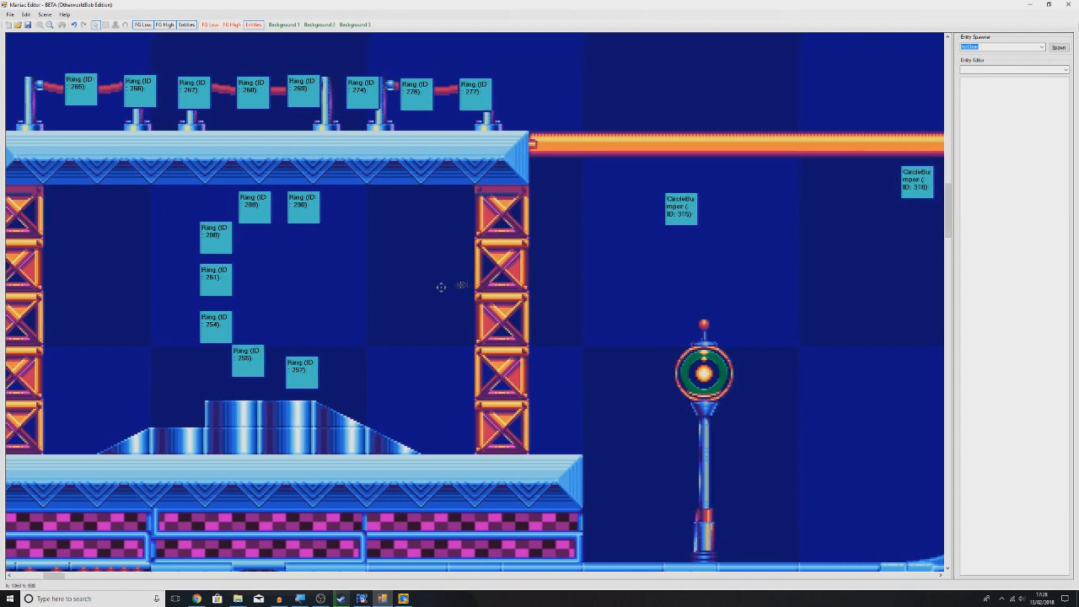
pyautogui.middleClick(578, 280)
pyautogui.middleClick(565, 290)
pyautogui.middleClick(600, 308)
pyautogui.scroll(-2, 550, 301)
pyautogui.middleClick(534, 308)
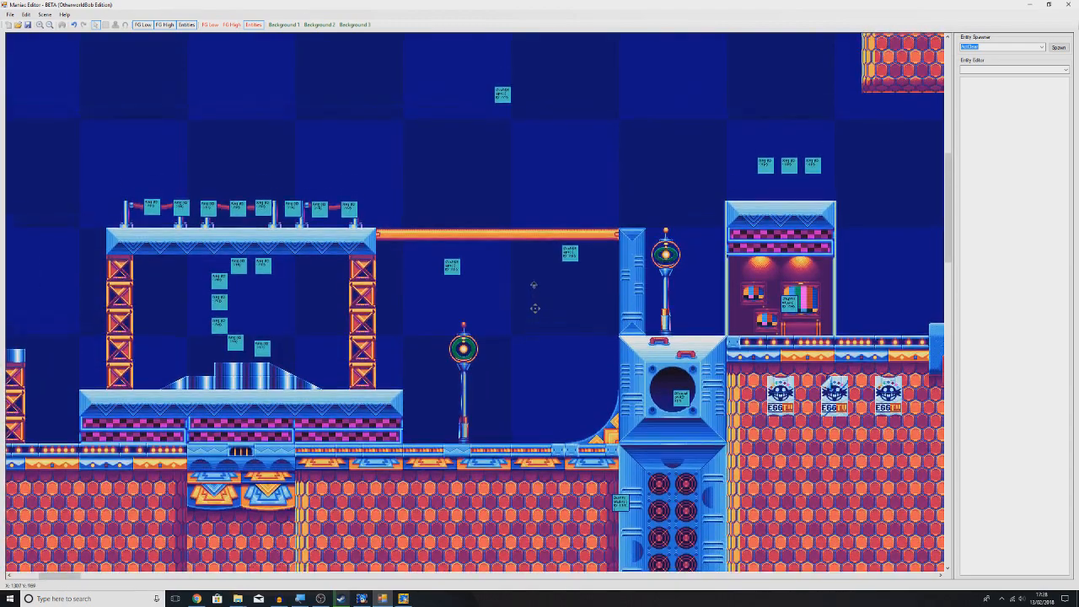
pyautogui.middleClick(534, 282)
pyautogui.middleClick(542, 307)
pyautogui.click(394, 305)
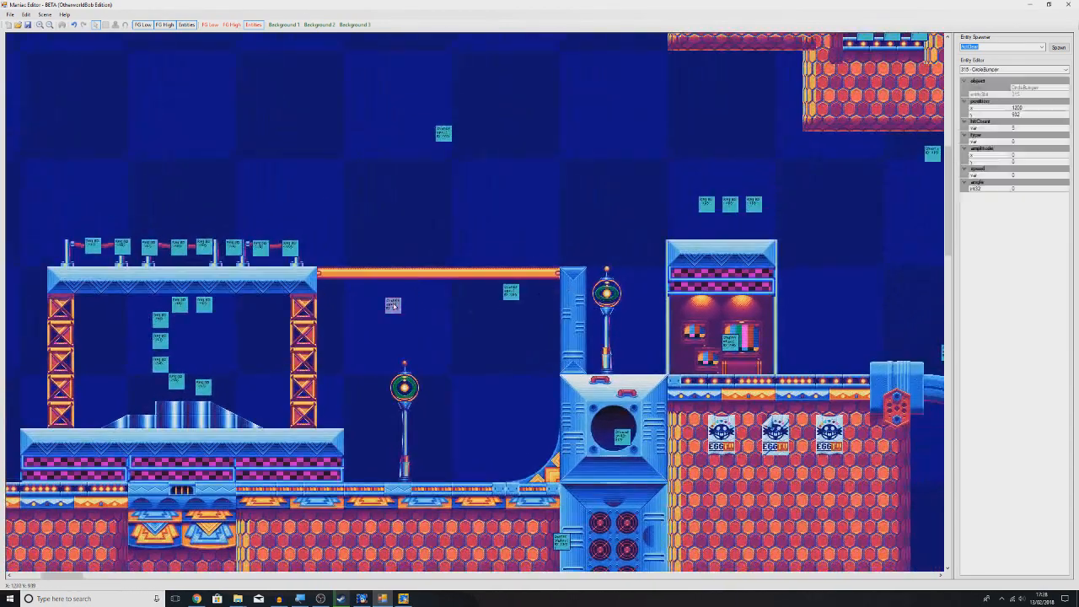
pyautogui.scroll(2, 416, 320)
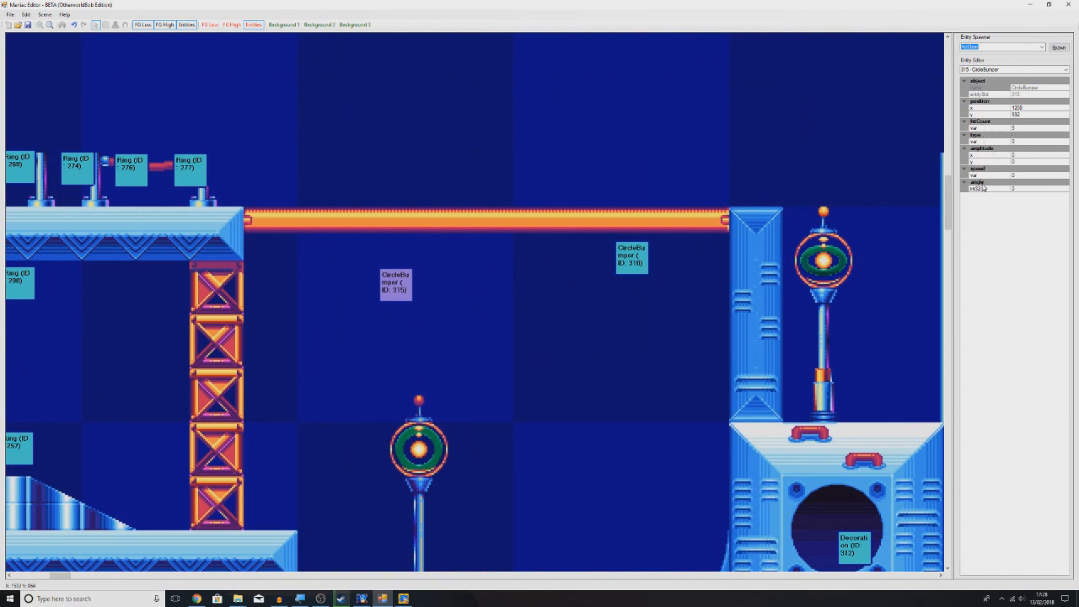
pyautogui.middleClick(581, 329)
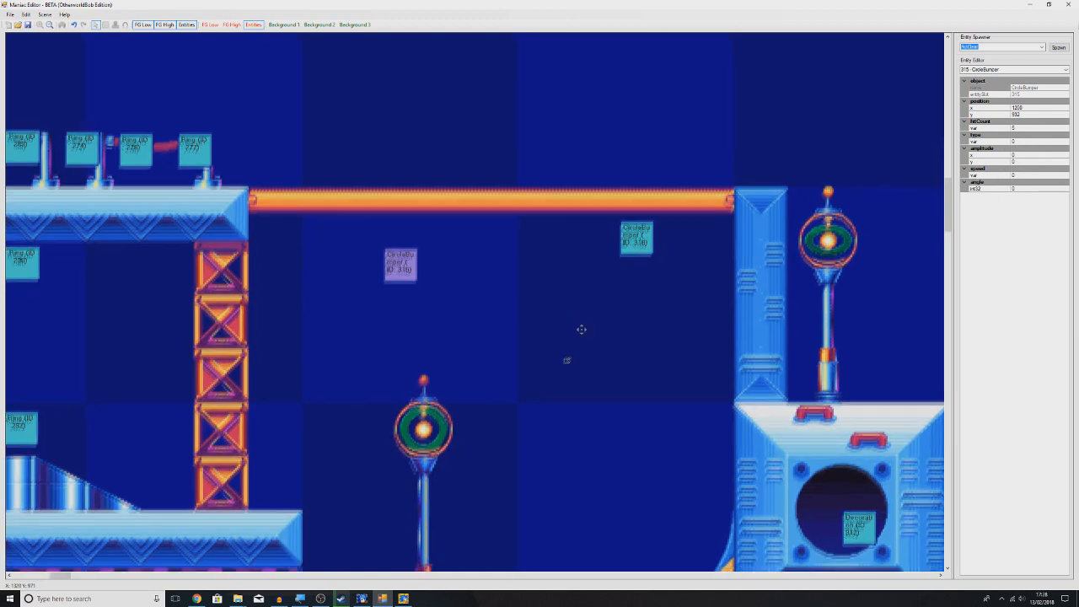
pyautogui.middleClick(564, 361)
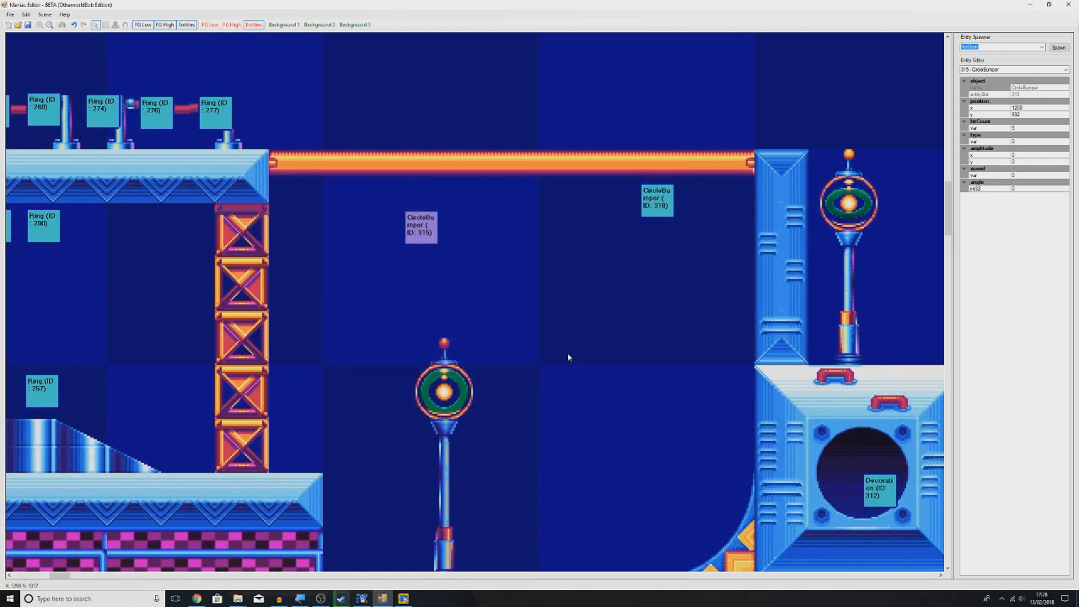
pyautogui.scroll(-1, 570, 353)
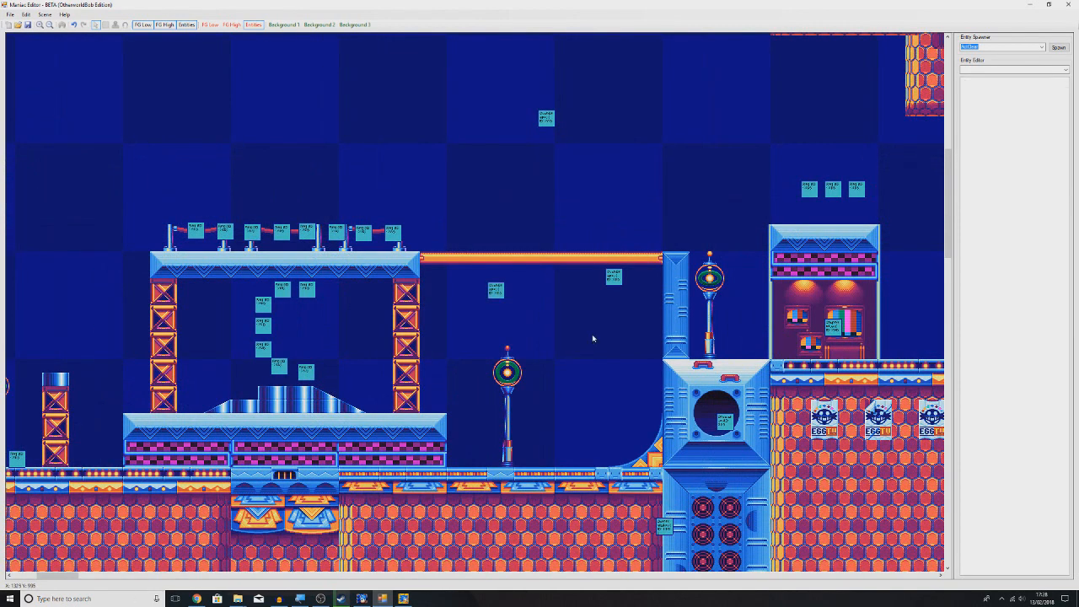
# Select the CircleBumper floating above the crossed tubes to examine its type, amplitude, speed and angle properties, and clear the selection
pyautogui.middleClick(593, 338)
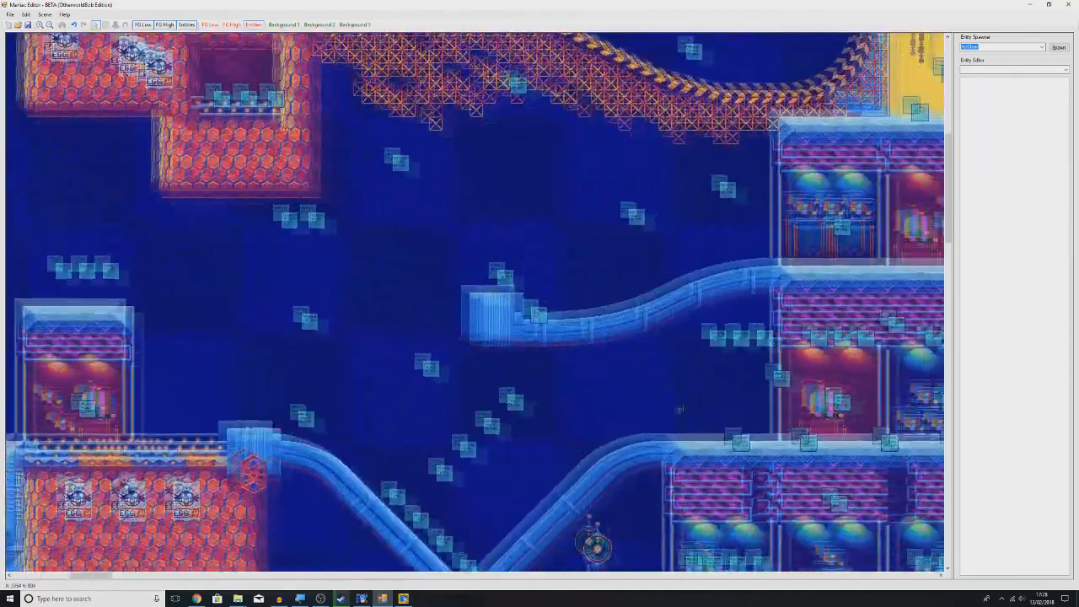
pyautogui.middleClick(537, 313)
pyautogui.middleClick(549, 323)
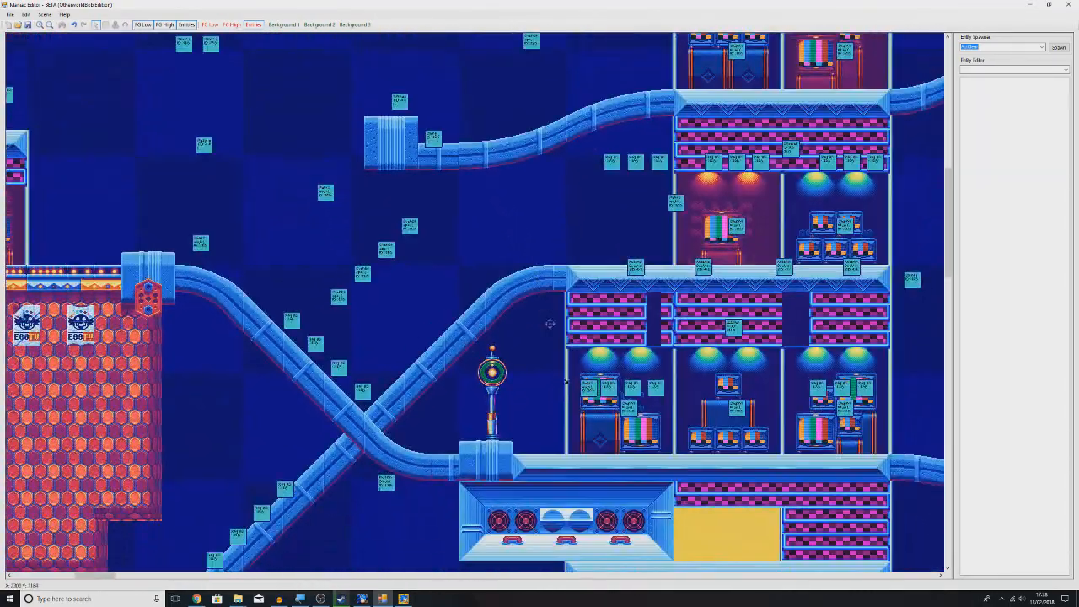
pyautogui.middleClick(524, 344)
pyautogui.middleClick(523, 345)
pyautogui.click(447, 183)
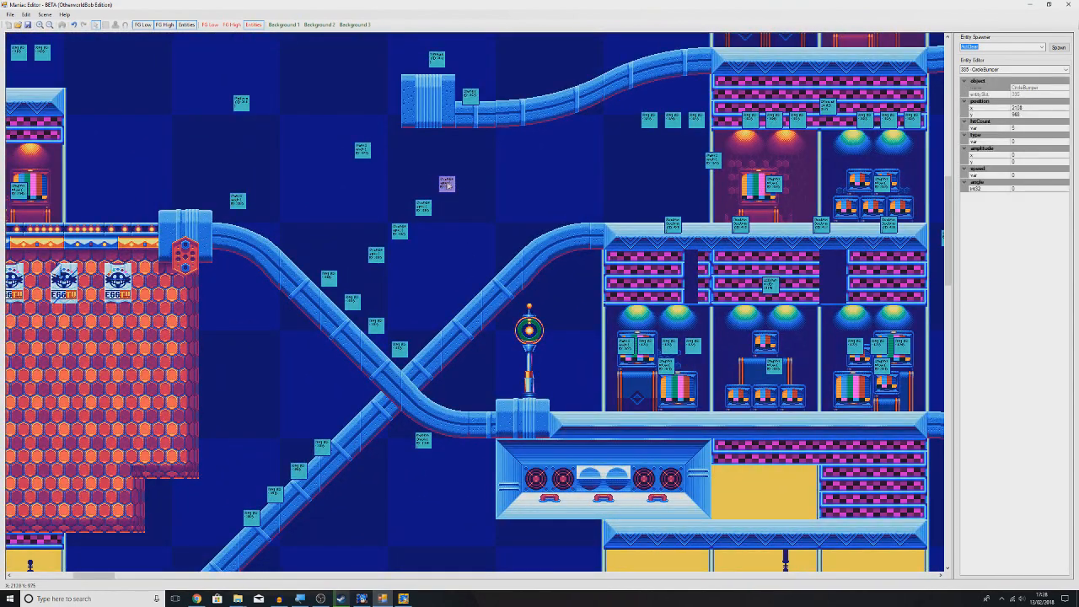
pyautogui.middleClick(477, 214)
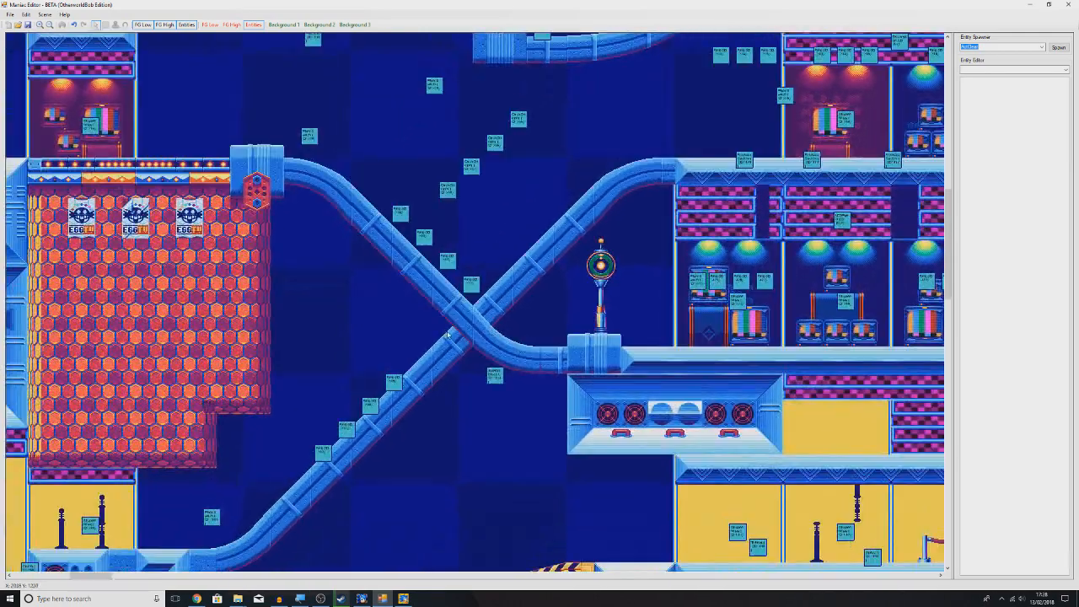
# Select each of the two Springs in the yellow underground room to compare their type and flipFlag properties, and clear the selection
pyautogui.middleClick(448, 338)
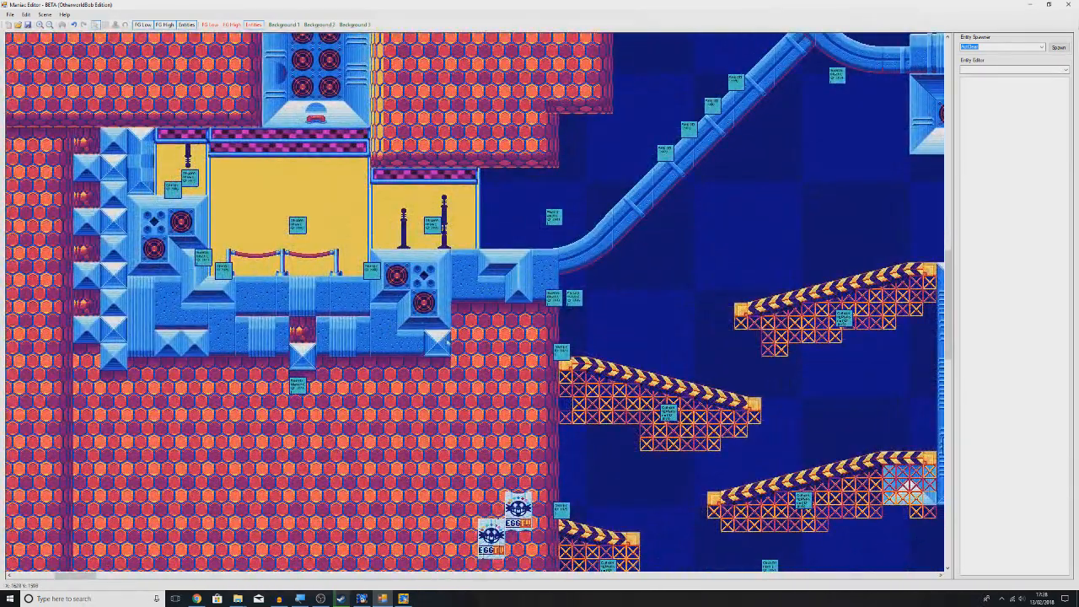
pyautogui.scroll(-1, 405, 320)
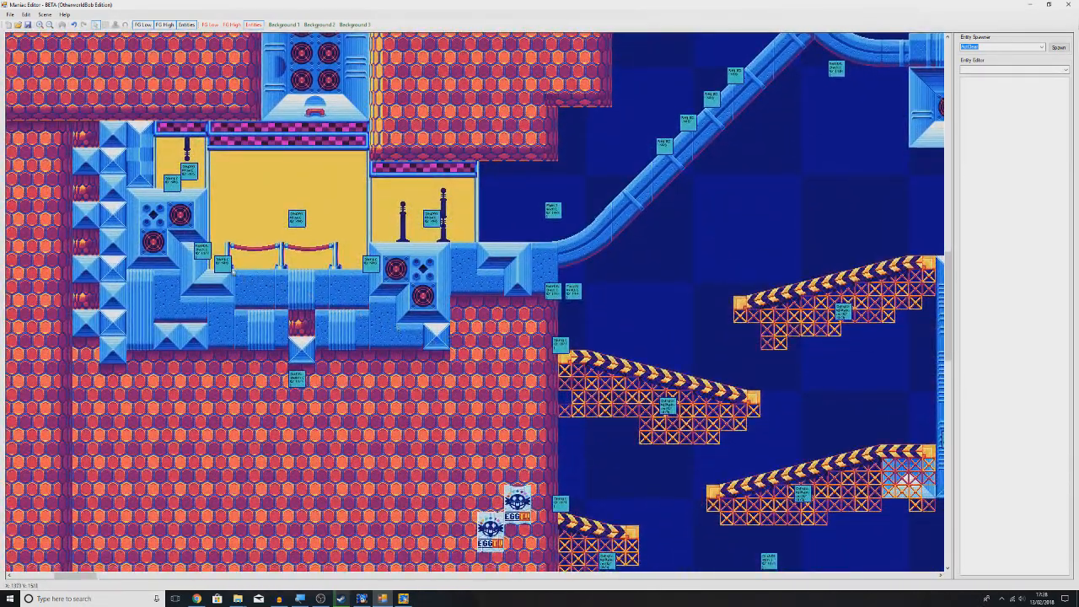
pyautogui.click(223, 264)
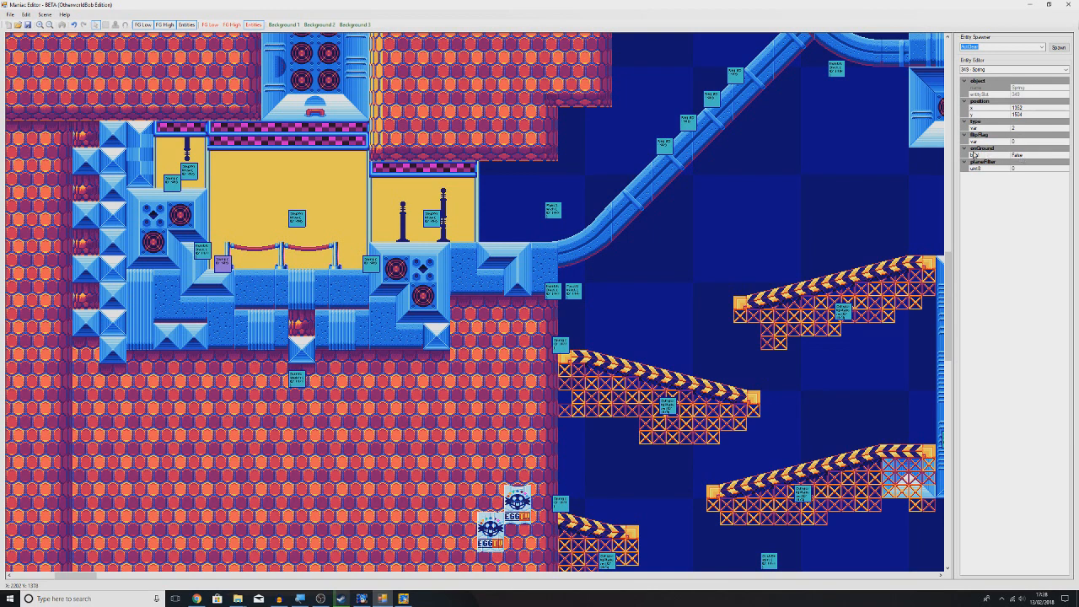
pyautogui.click(374, 267)
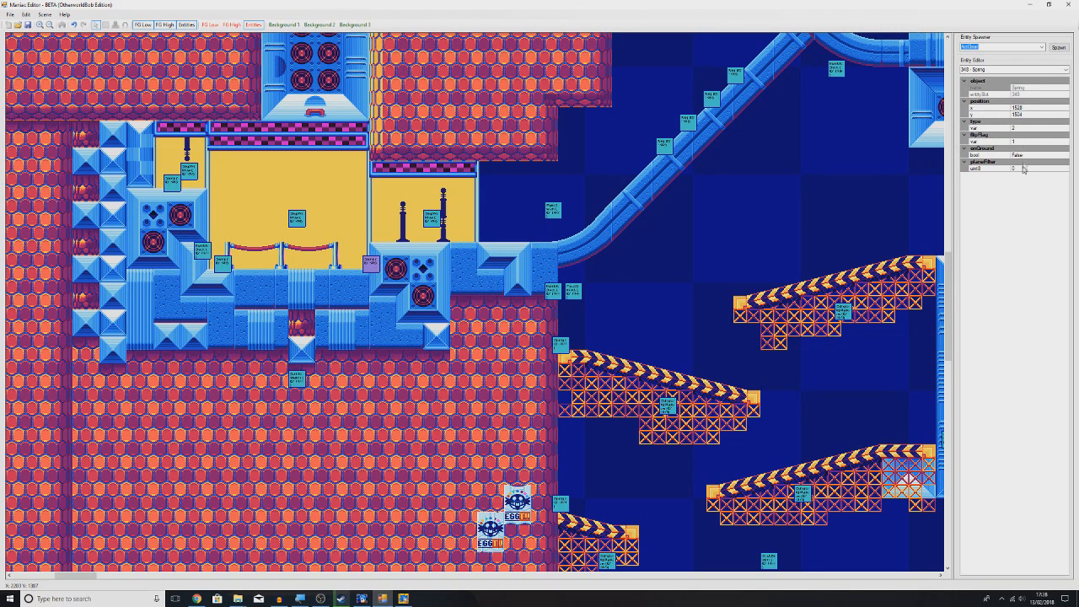
pyautogui.click(666, 320)
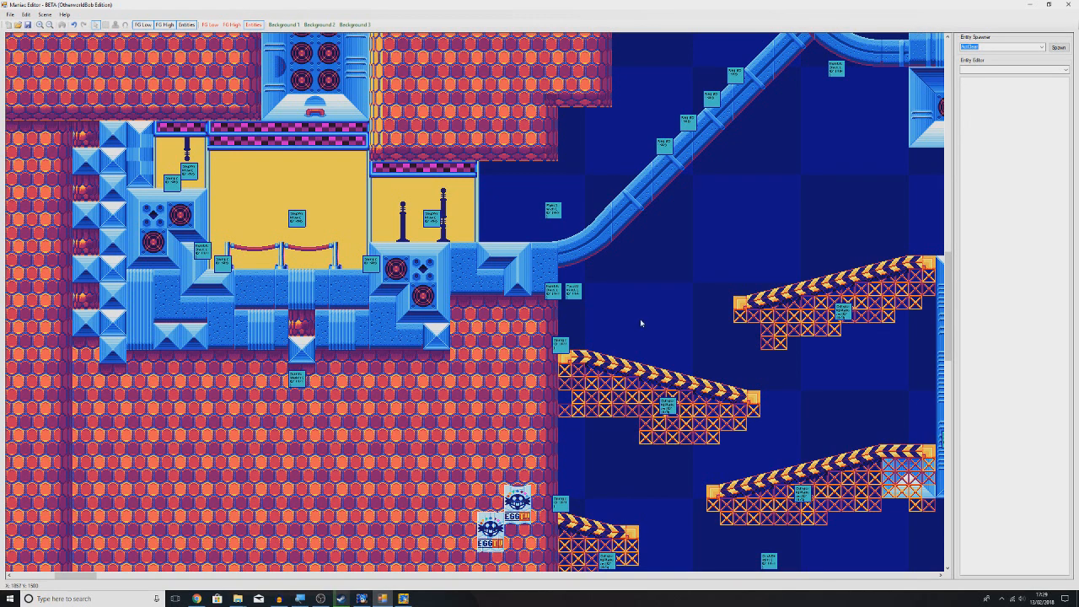
# Examine the striped ramps below the crossed tubes and the layout of the surrounding level
pyautogui.middleClick(574, 328)
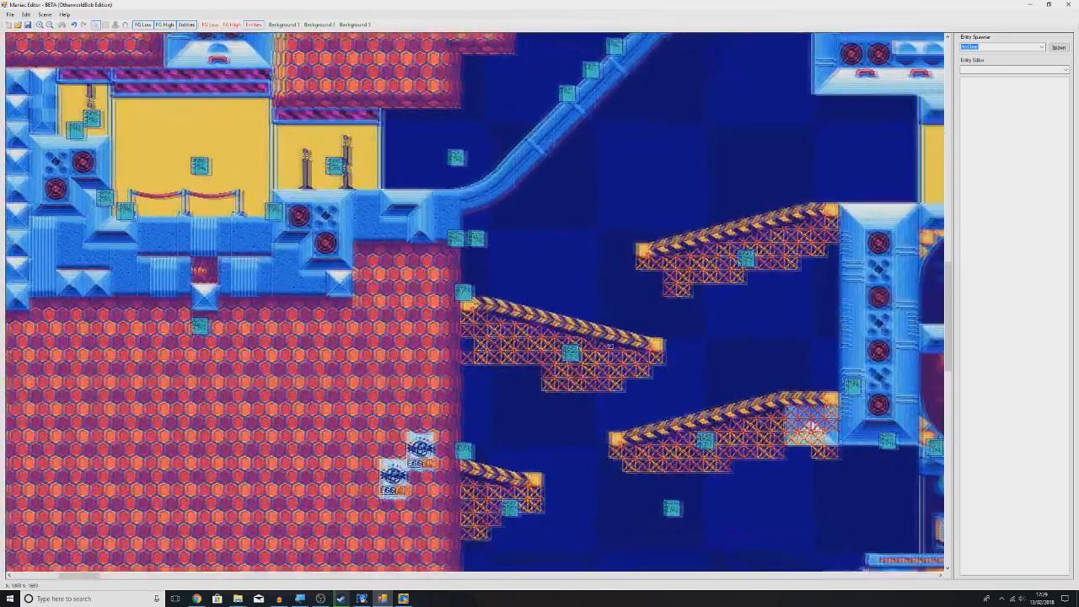
pyautogui.middleClick(624, 353)
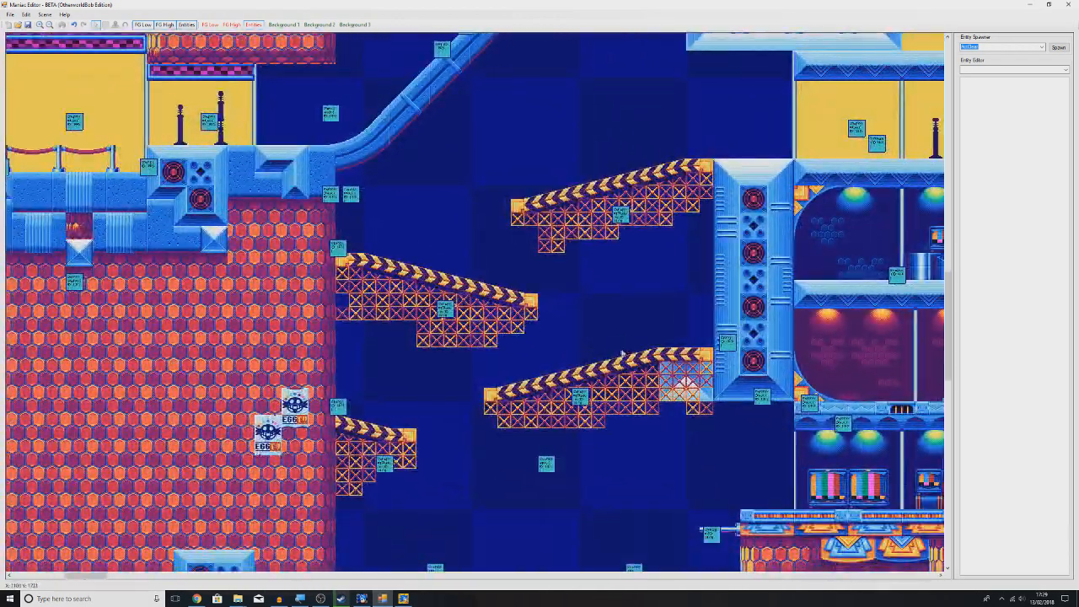
pyautogui.middleClick(534, 331)
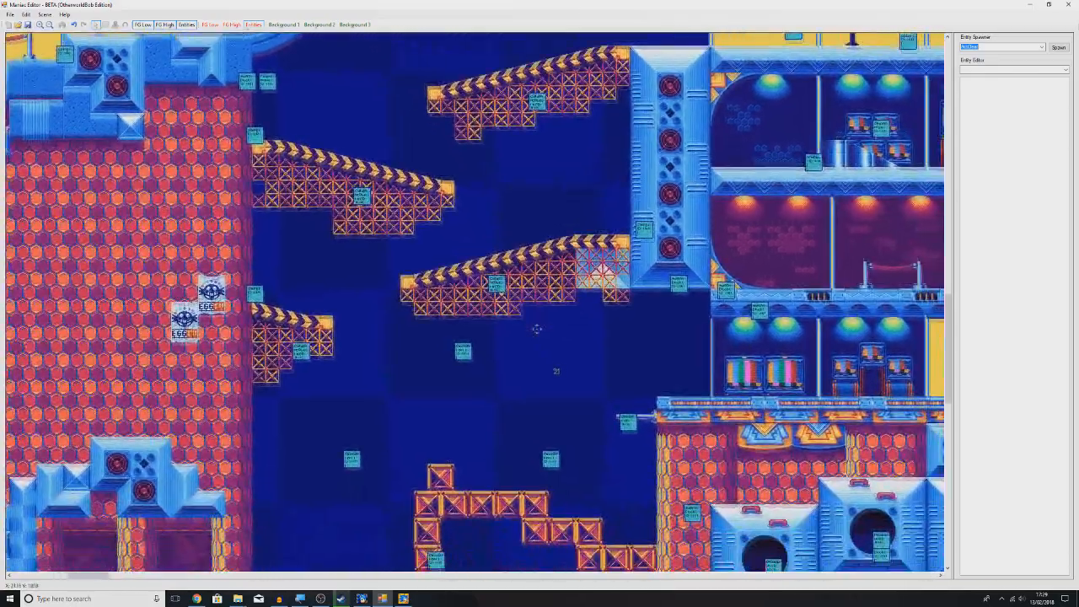
pyautogui.middleClick(560, 368)
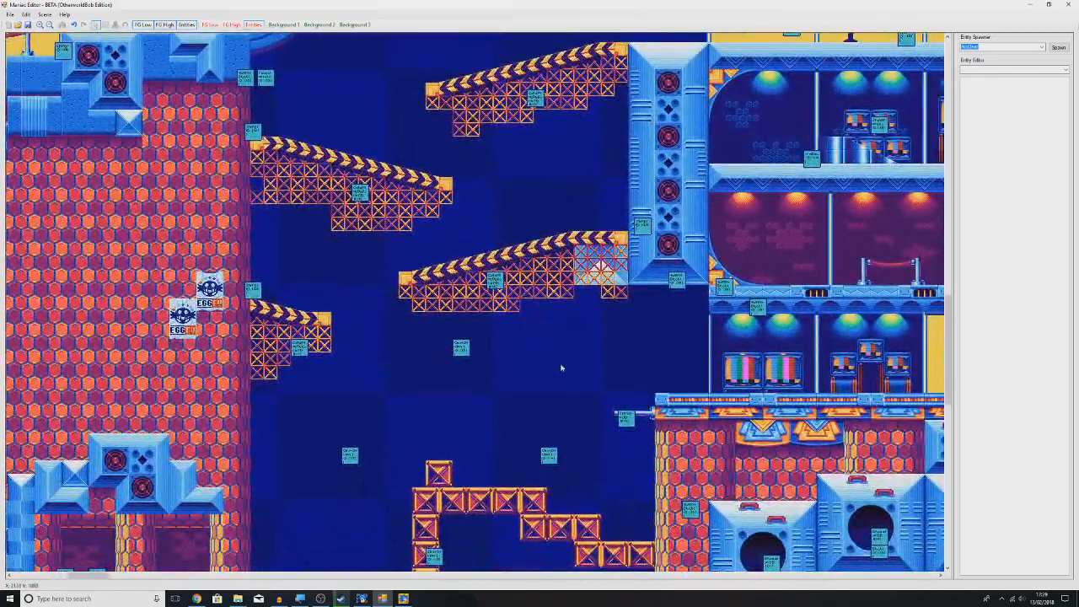
pyautogui.scroll(-3, 556, 353)
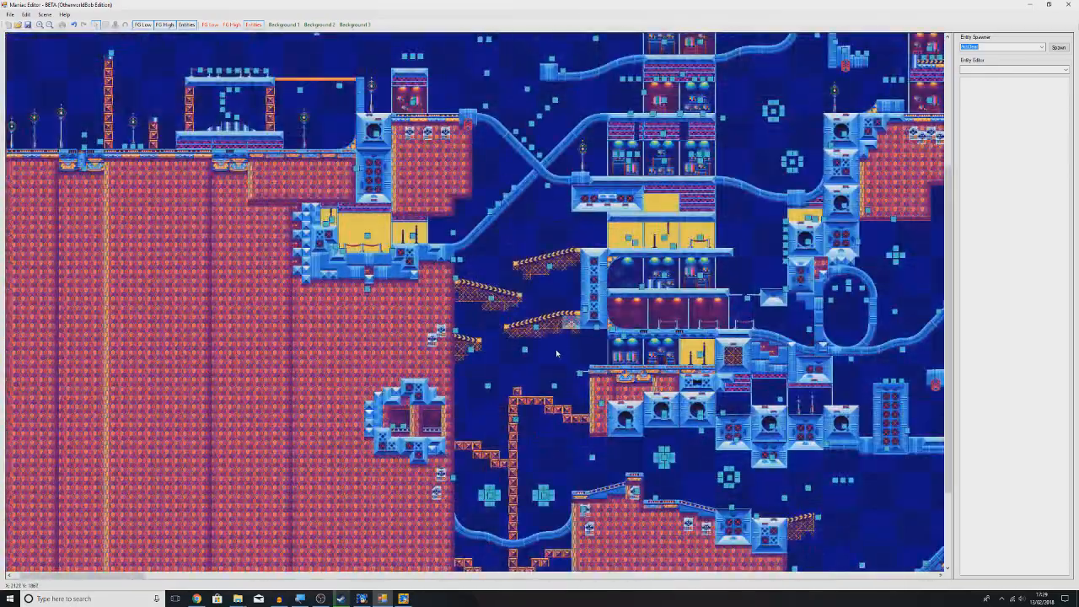
pyautogui.middleClick(556, 349)
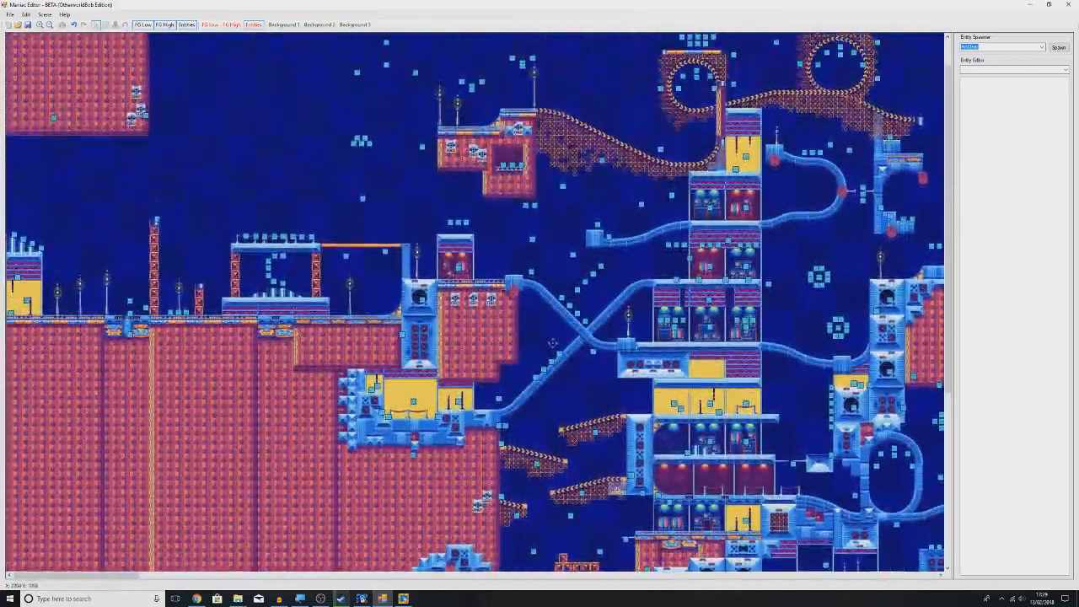
pyautogui.middleClick(502, 285)
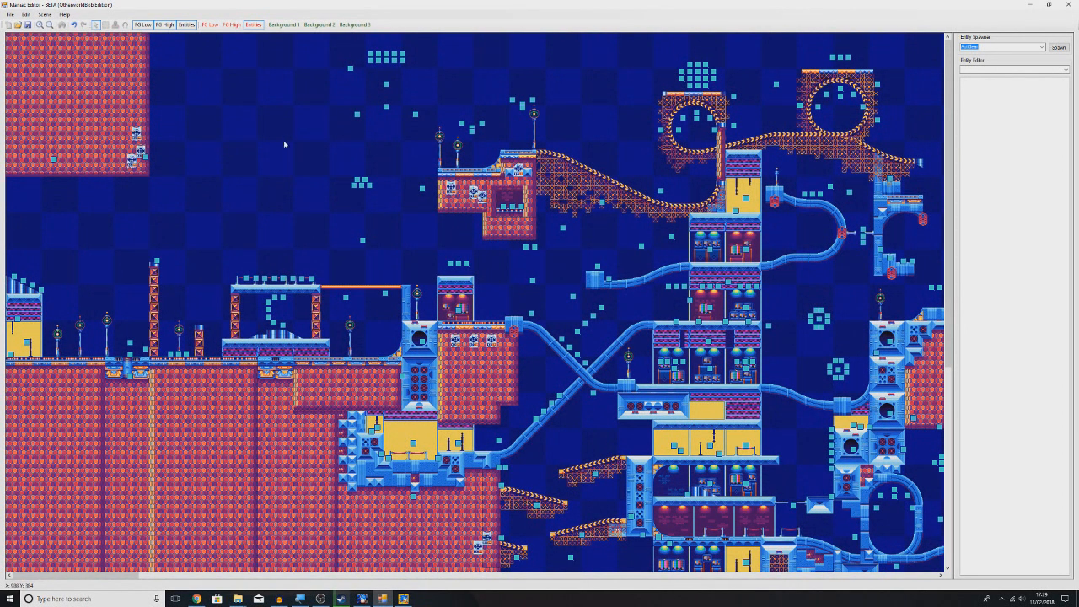
# On the FG Low layer, delete the tiles of the floating platform and the open-ended tube before the first coaster loop
pyautogui.click(215, 26)
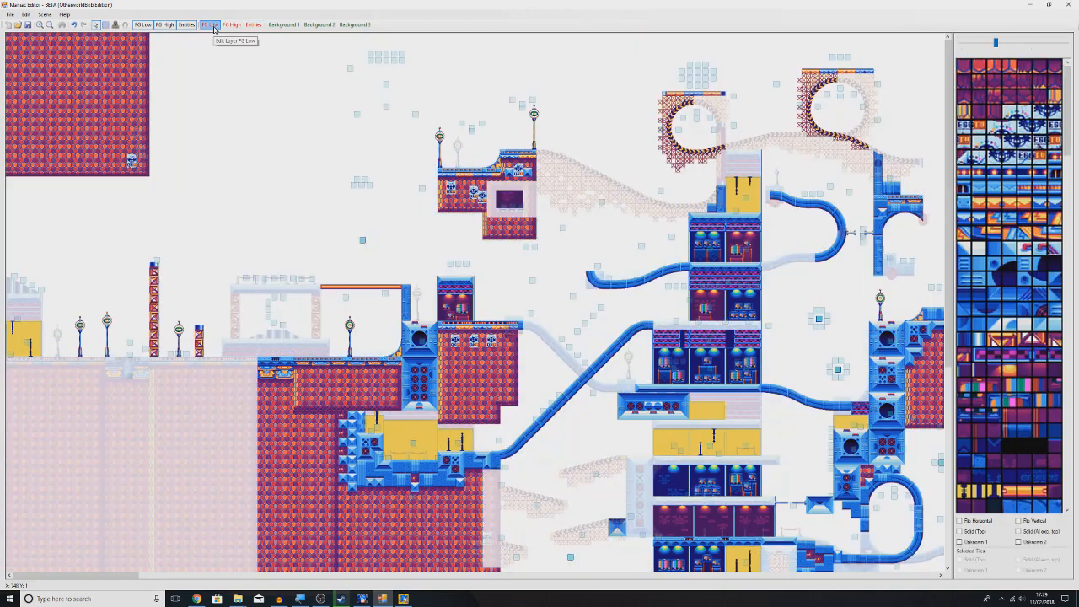
pyautogui.click(215, 25)
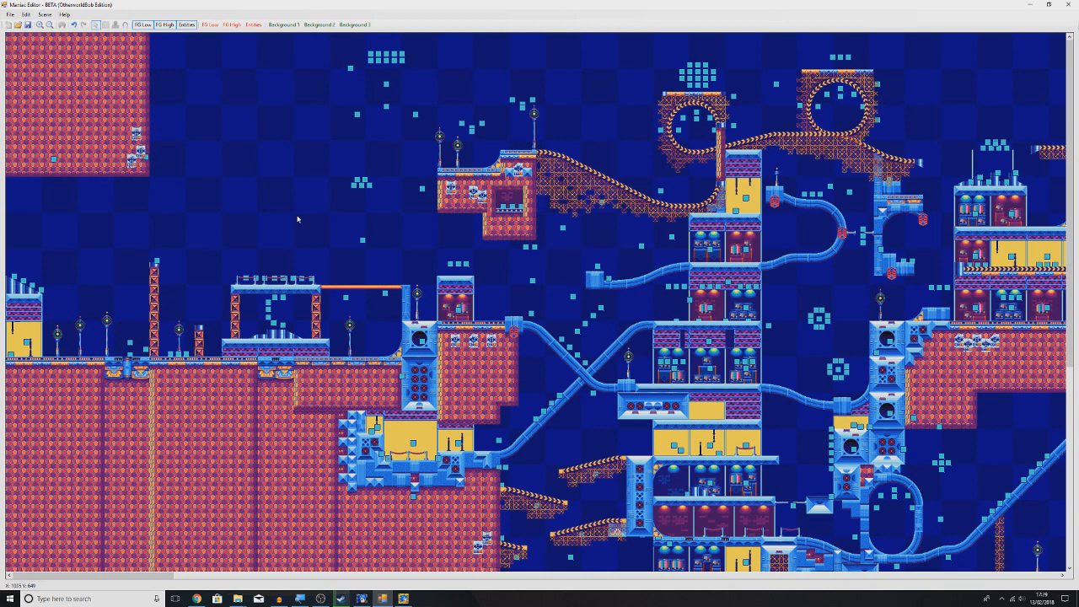
pyautogui.click(210, 25)
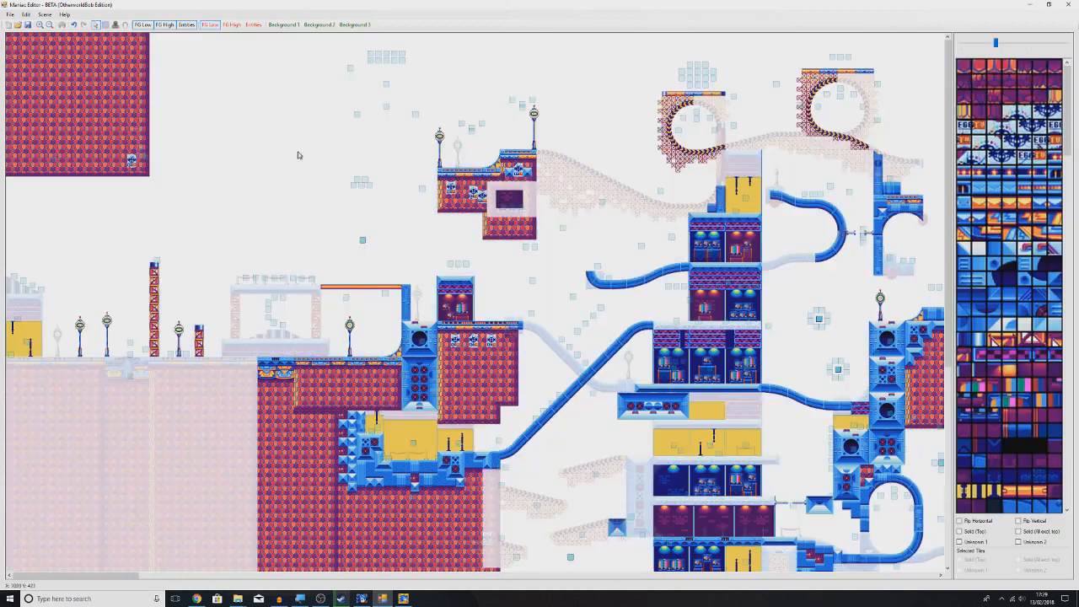
pyautogui.click(253, 25)
pyautogui.click(212, 25)
pyautogui.moveTo(1068, 106)
pyautogui.mouseDown()
pyautogui.moveTo(1064, 463)
pyautogui.moveTo(1066, 106)
pyautogui.mouseUp()
pyautogui.hscroll(5, 464, 240)
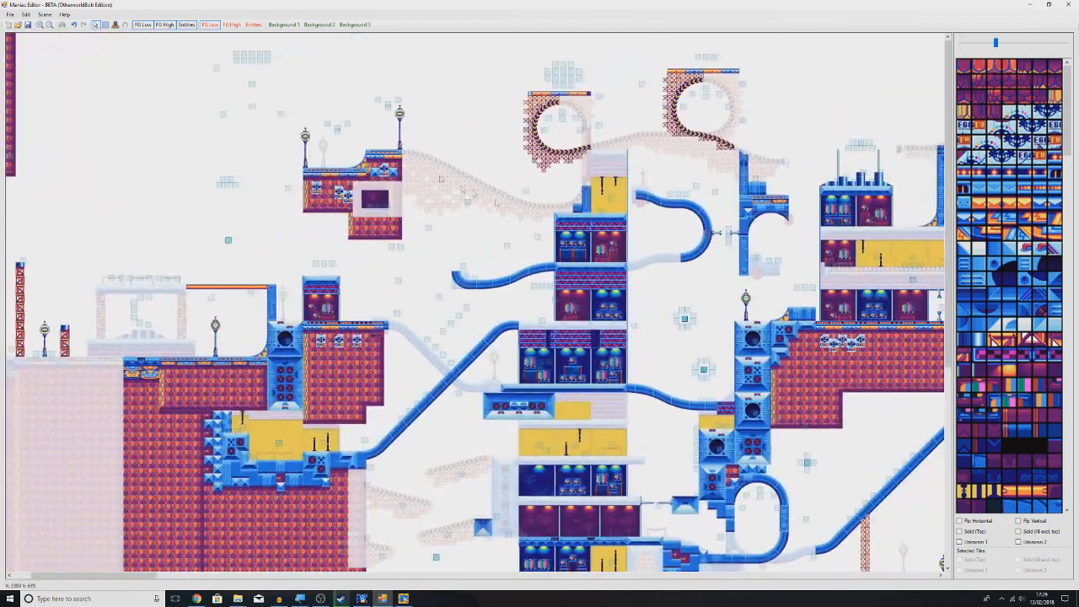
pyautogui.moveTo(296, 69); pyautogui.dragTo(550, 295)
pyautogui.press('Delete')
pyautogui.press('Delete')
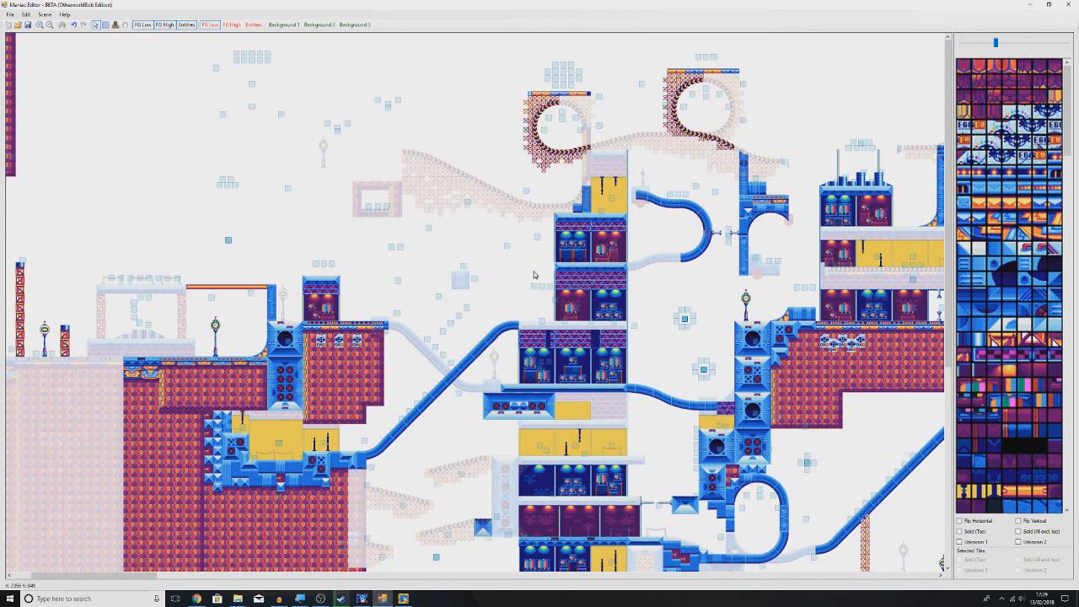
# On the FG High layer, delete the leftover room frame and street lamp of the removed floating platform
pyautogui.hscroll(-3, 518, 263)
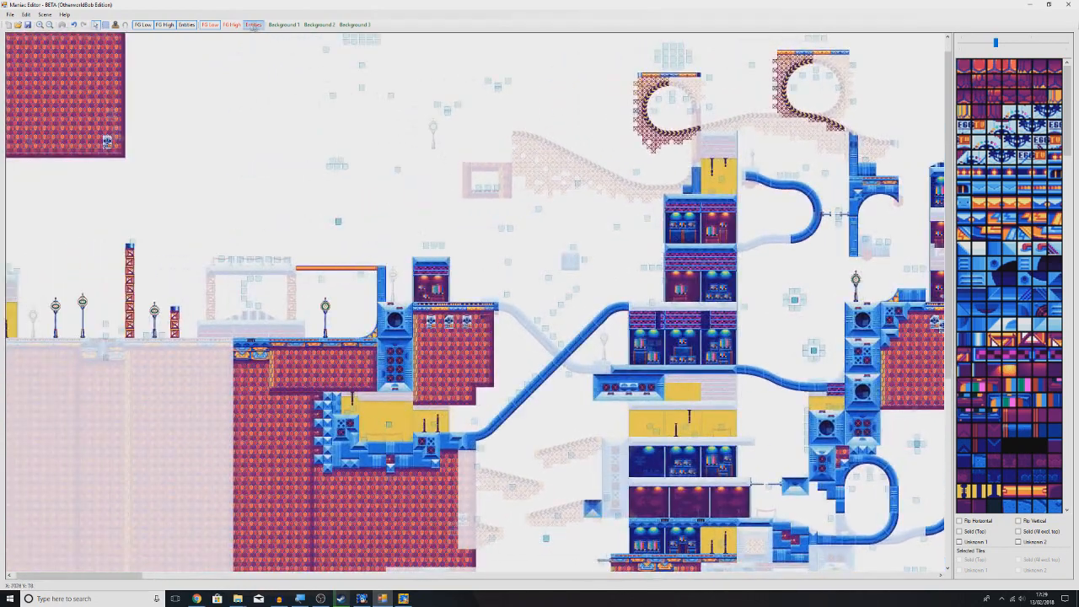
pyautogui.click(232, 25)
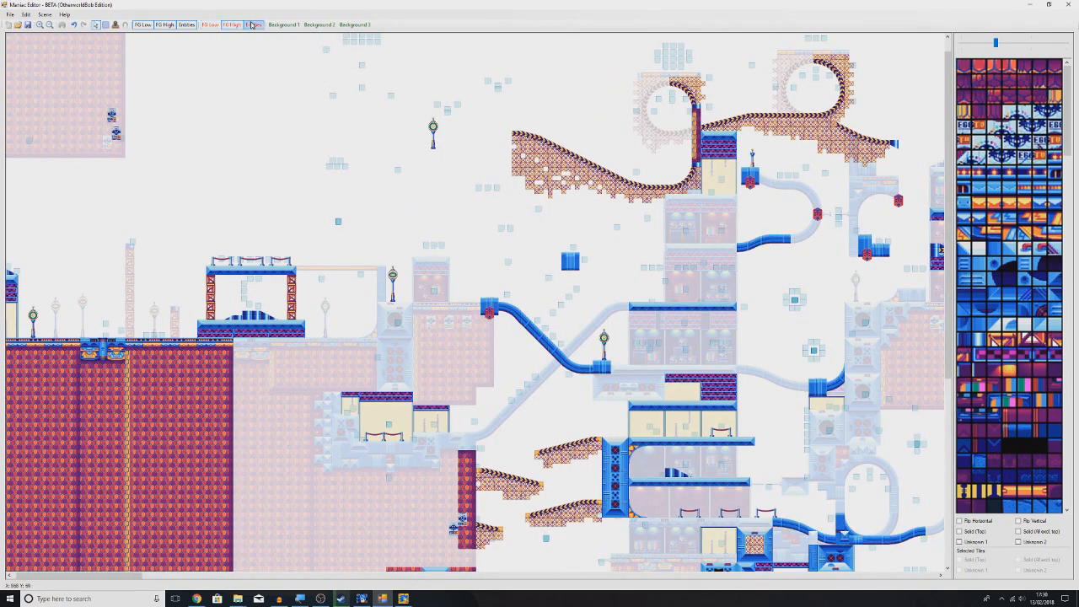
pyautogui.click(252, 24)
pyautogui.click(252, 24)
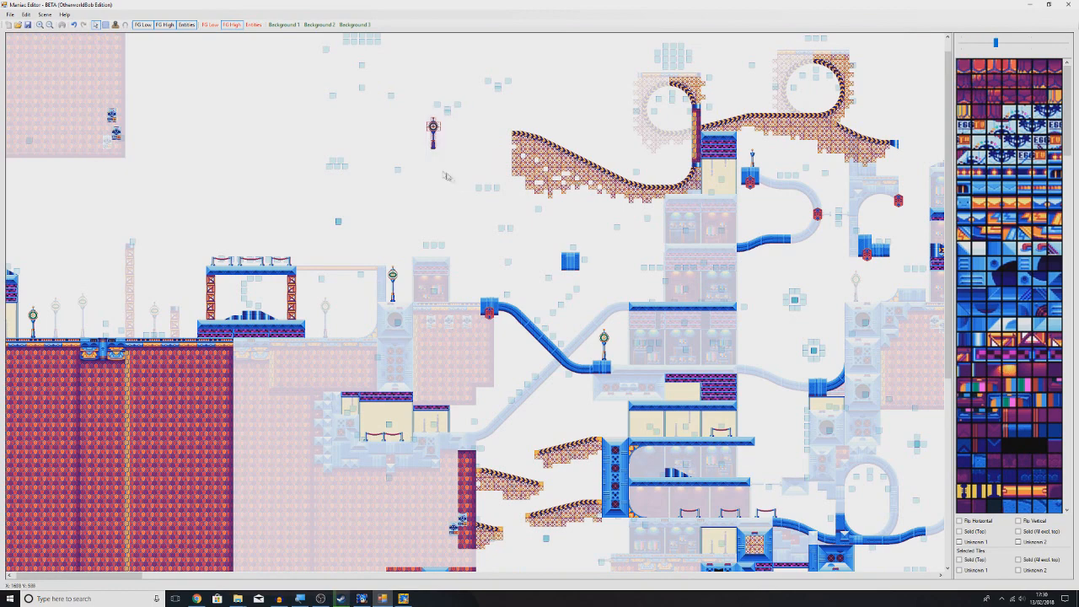
# Edit the entities and delete the groups floating in the cleared sky area before the coaster track
pyautogui.click(253, 24)
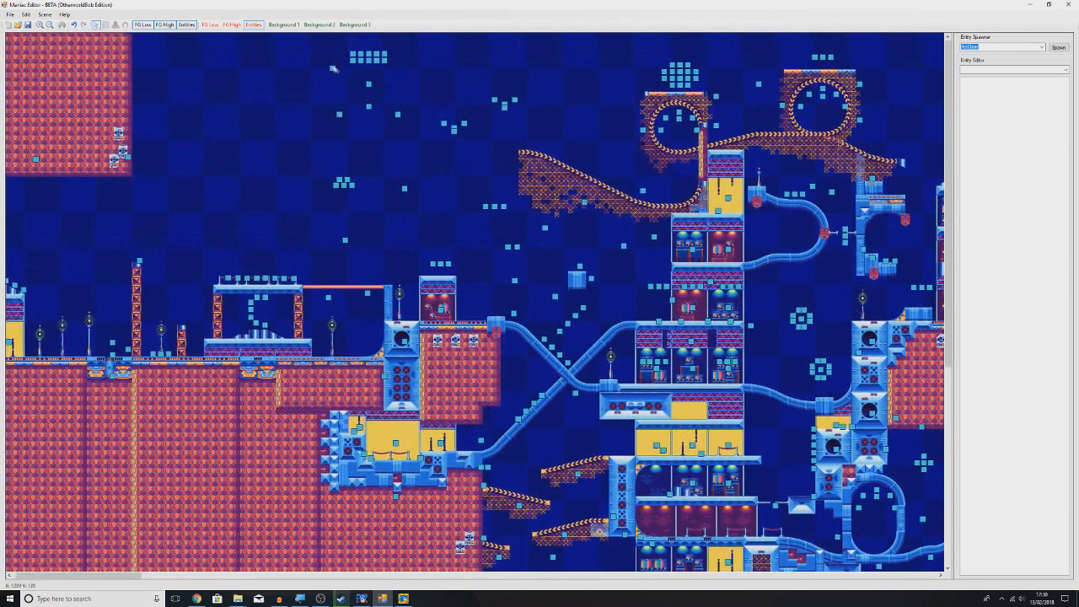
pyautogui.moveTo(333, 69); pyautogui.dragTo(421, 181)
pyautogui.press('Delete')
pyautogui.moveTo(423, 79); pyautogui.dragTo(516, 143)
pyautogui.press('Delete')
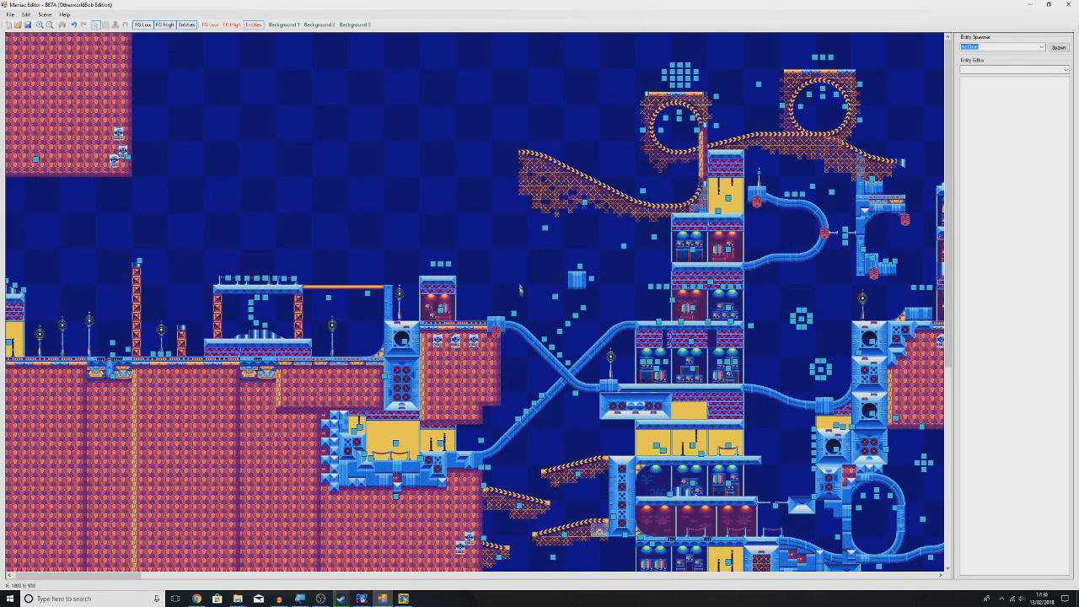
# Save the edited scene
pyautogui.middleClick(498, 263)
pyautogui.middleClick(416, 236)
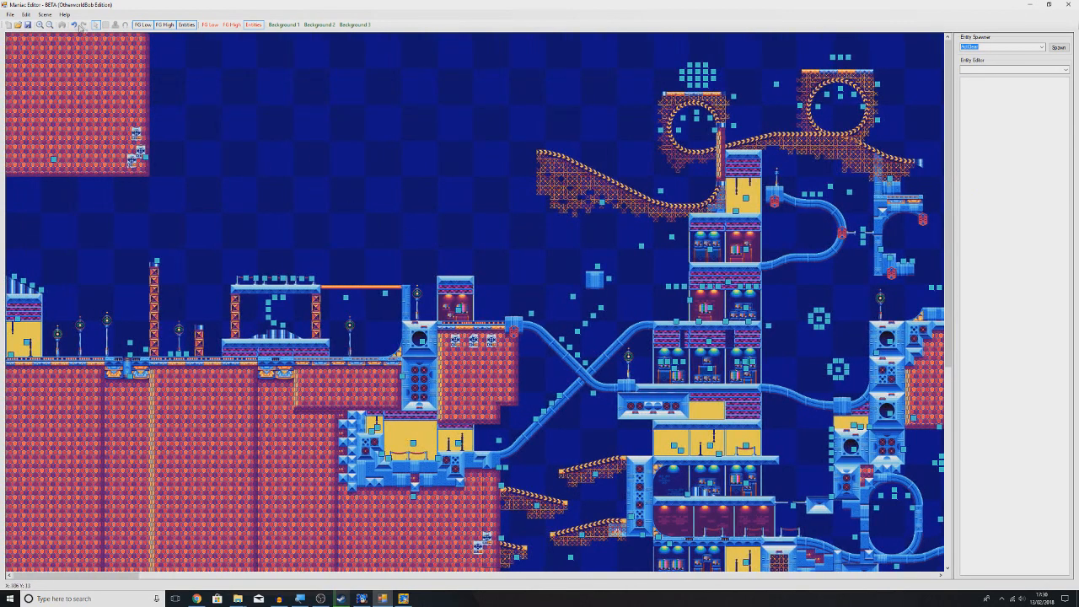
pyautogui.click(29, 25)
pyautogui.click(1002, 598)
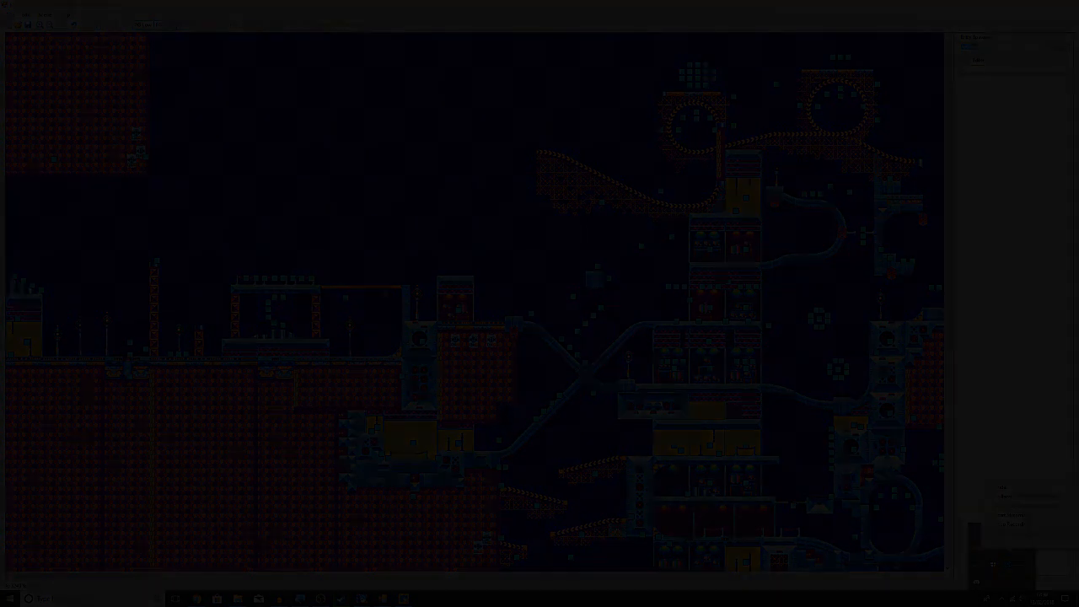